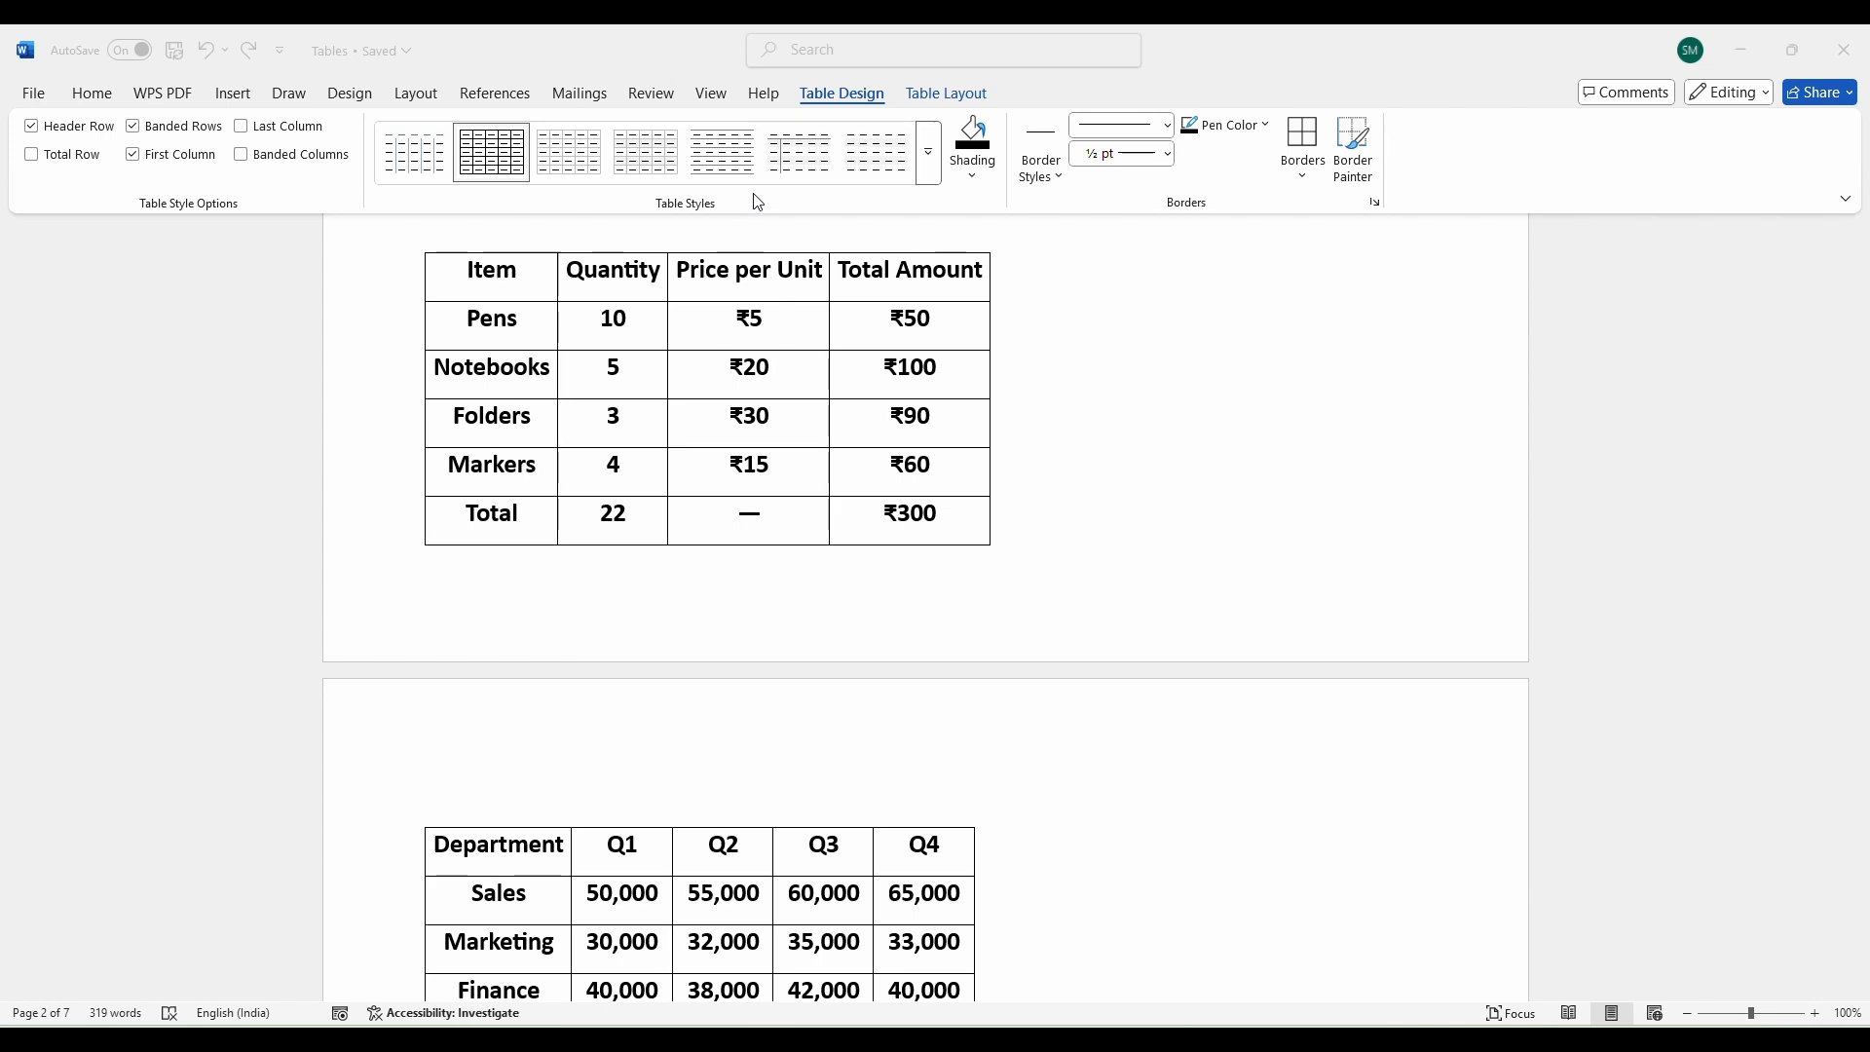
Browse the full Table Styles gallery and close it without applying a style.
click(932, 158)
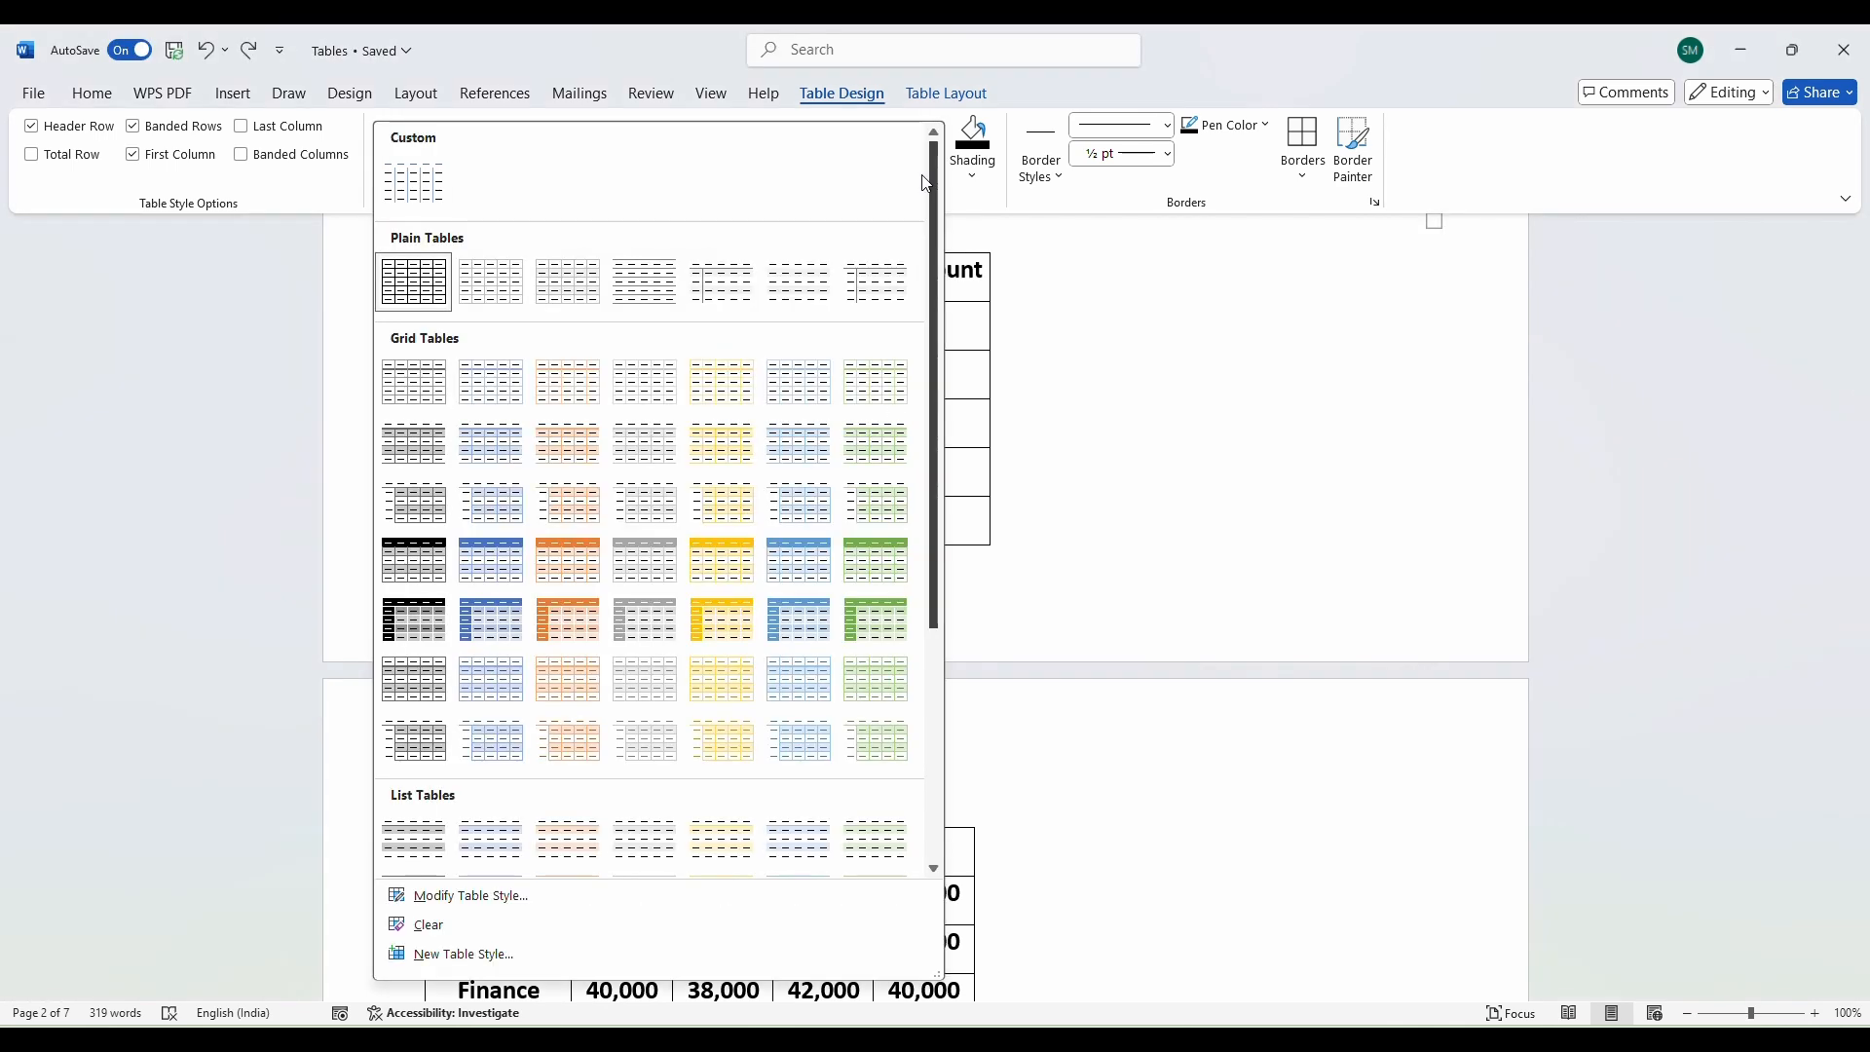
scroll(604, 526, down, 2)
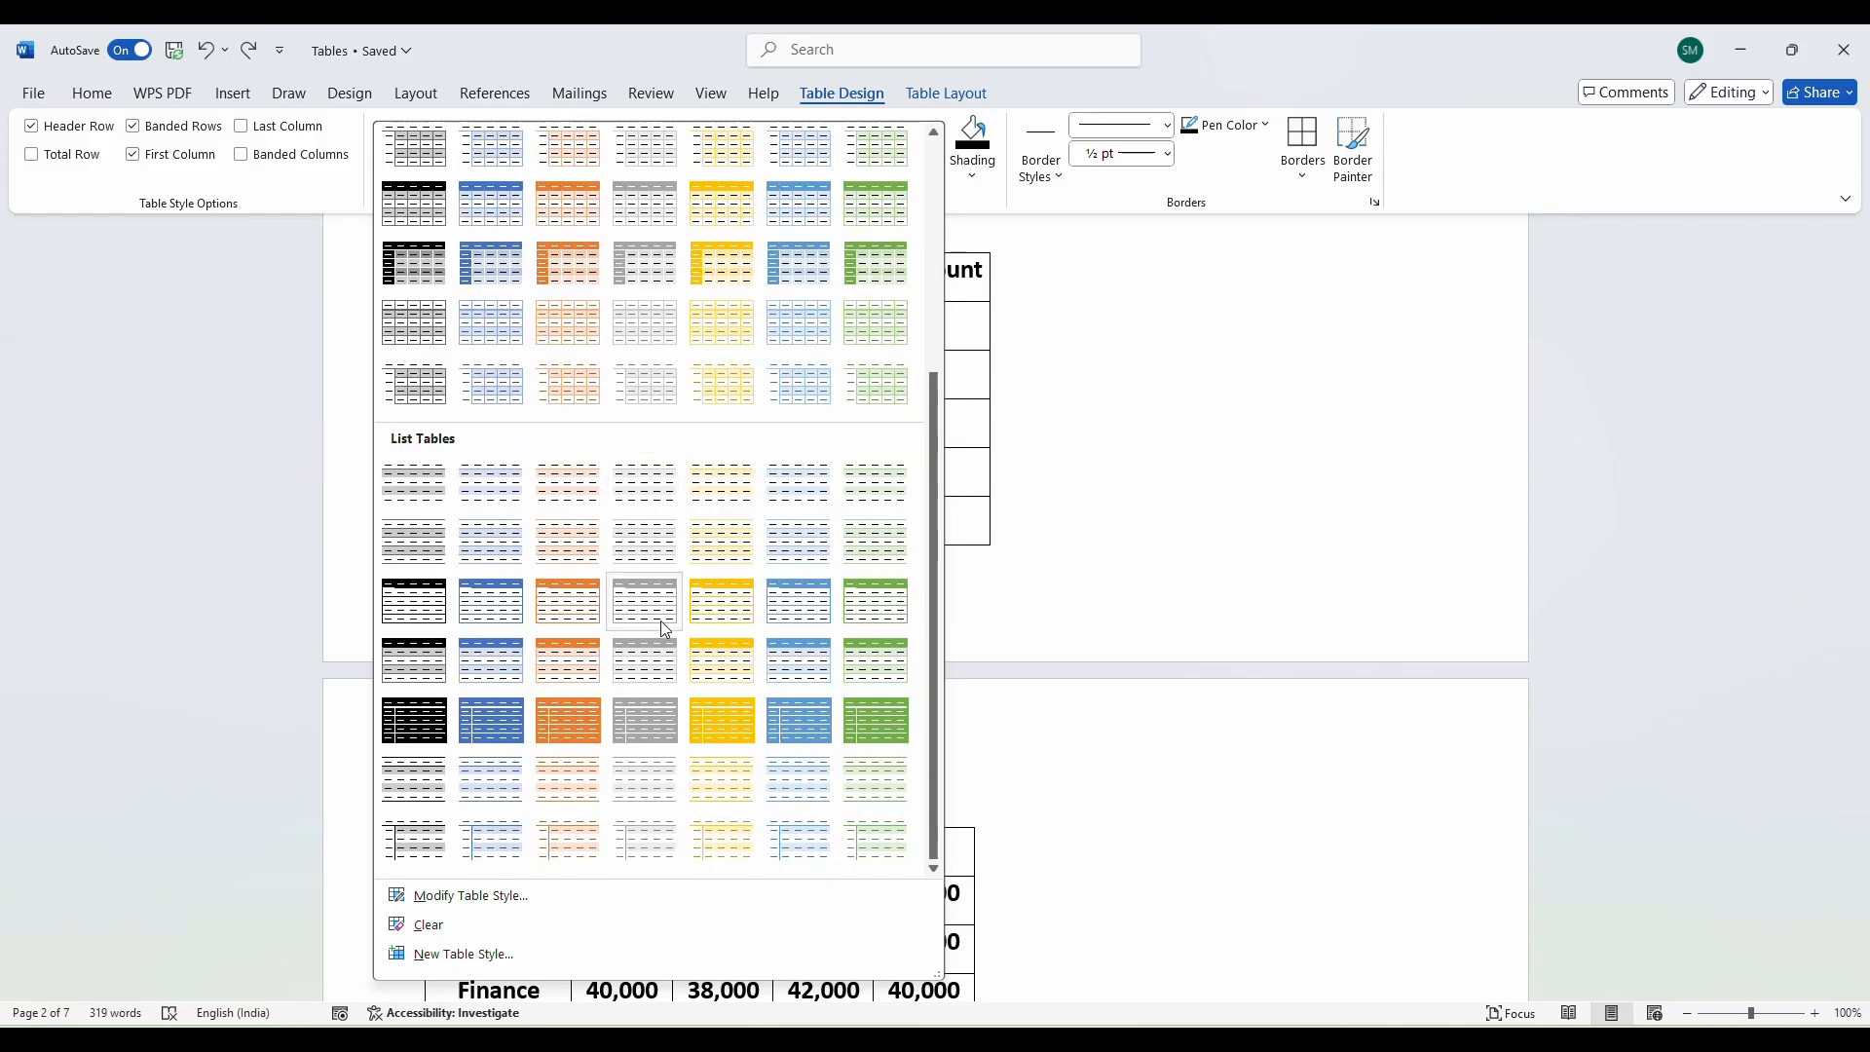
scroll(672, 594, up, 2)
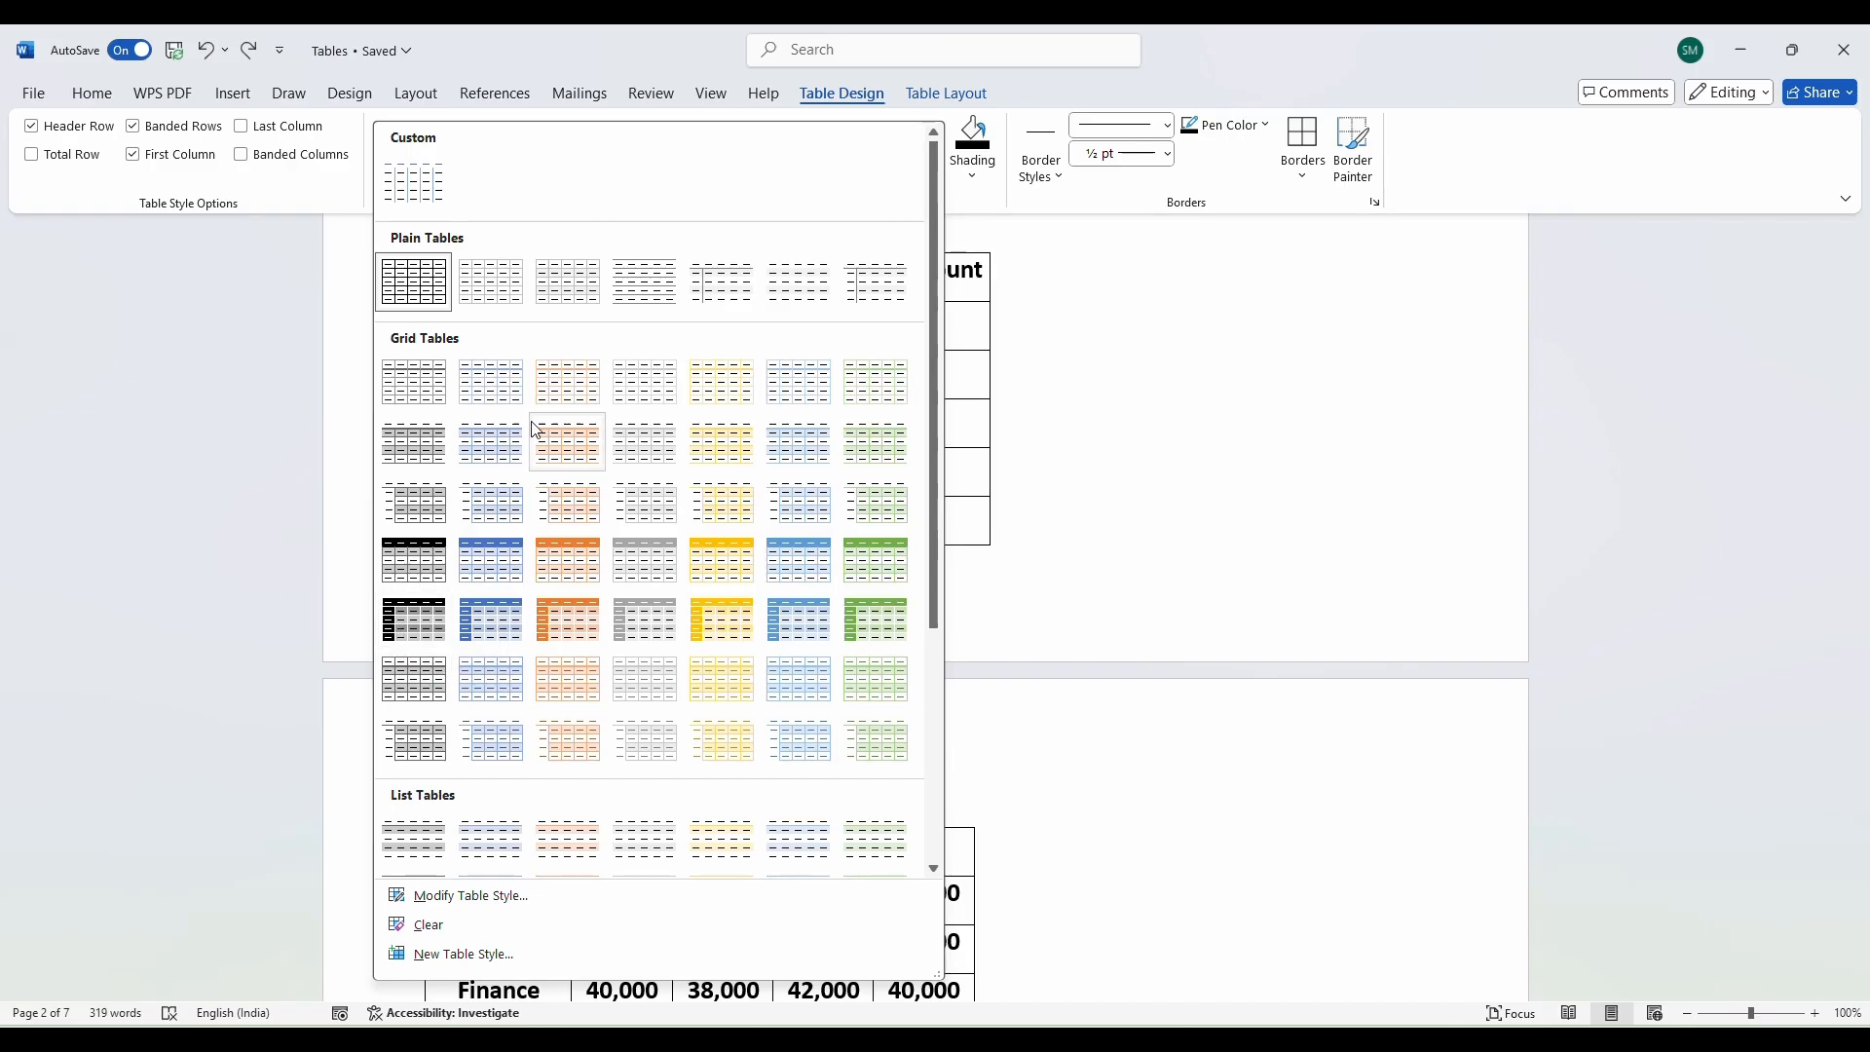
click(171, 376)
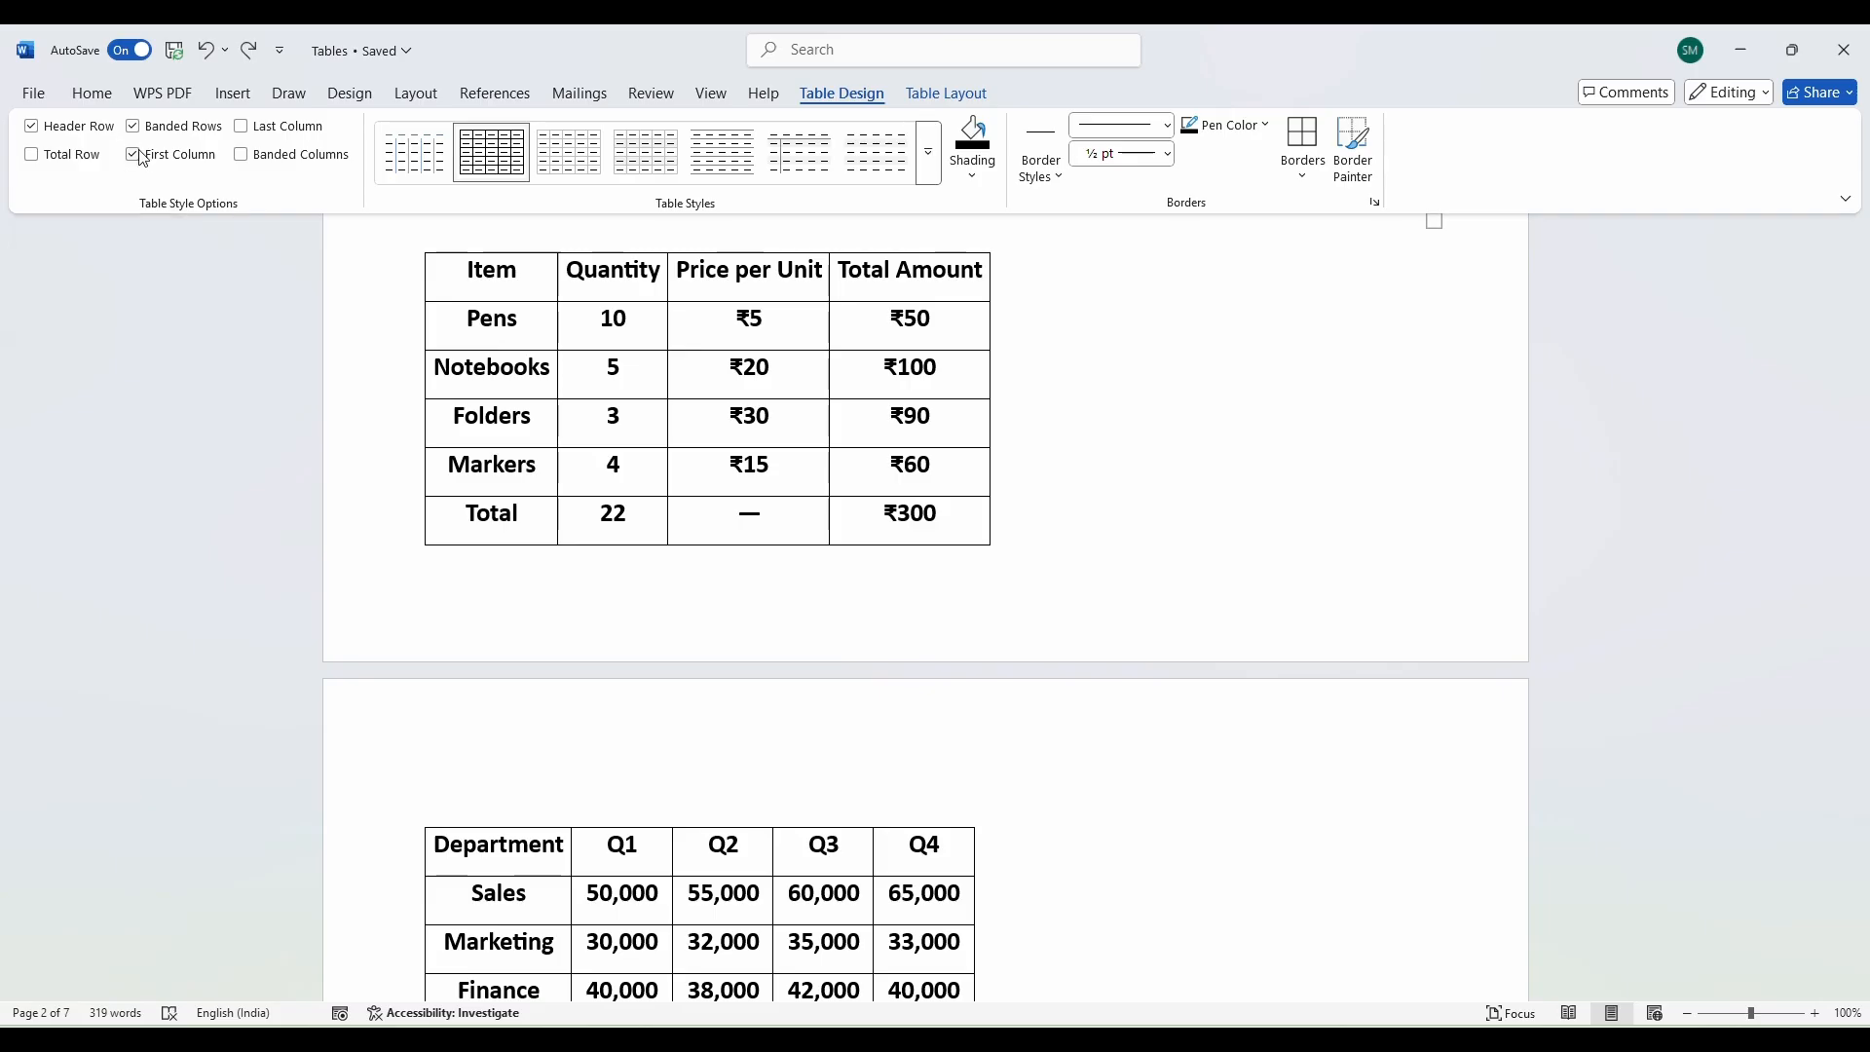
Clear the Header Row and First Column options, leaving the table style itself unchanged.
click(35, 128)
click(132, 154)
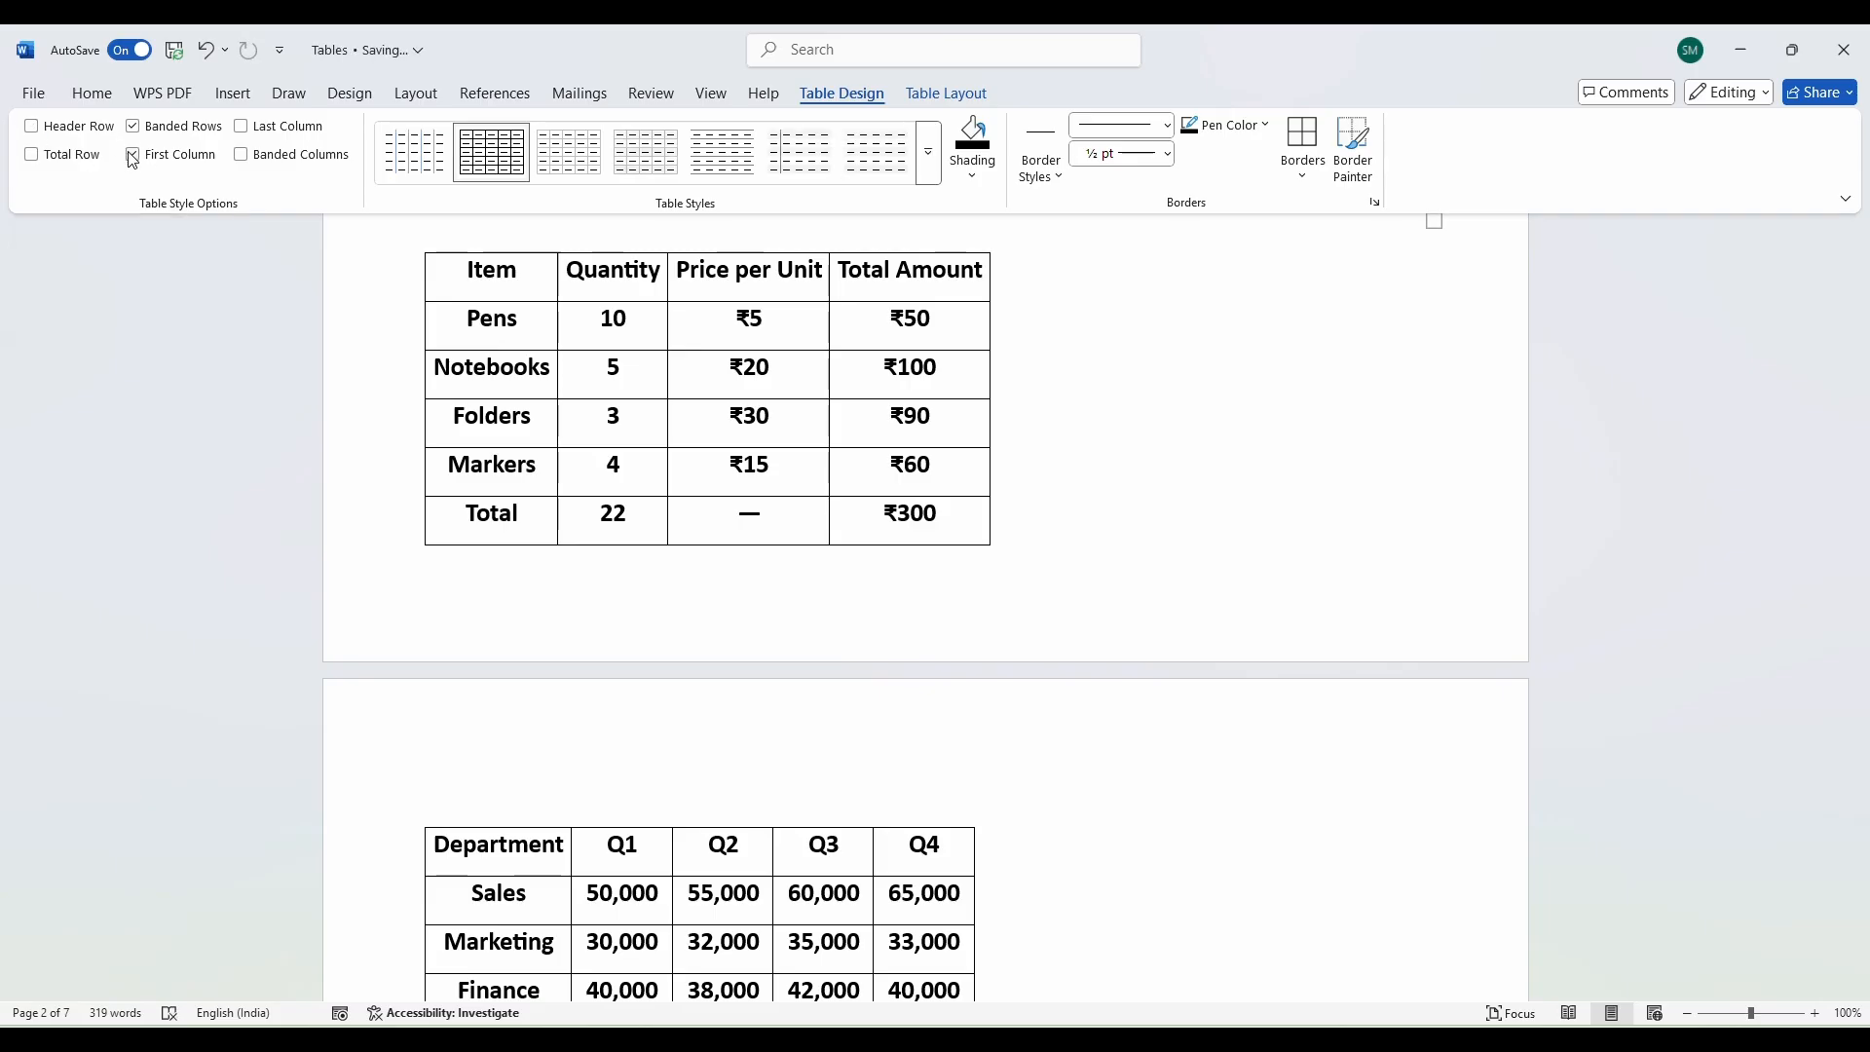
click(921, 176)
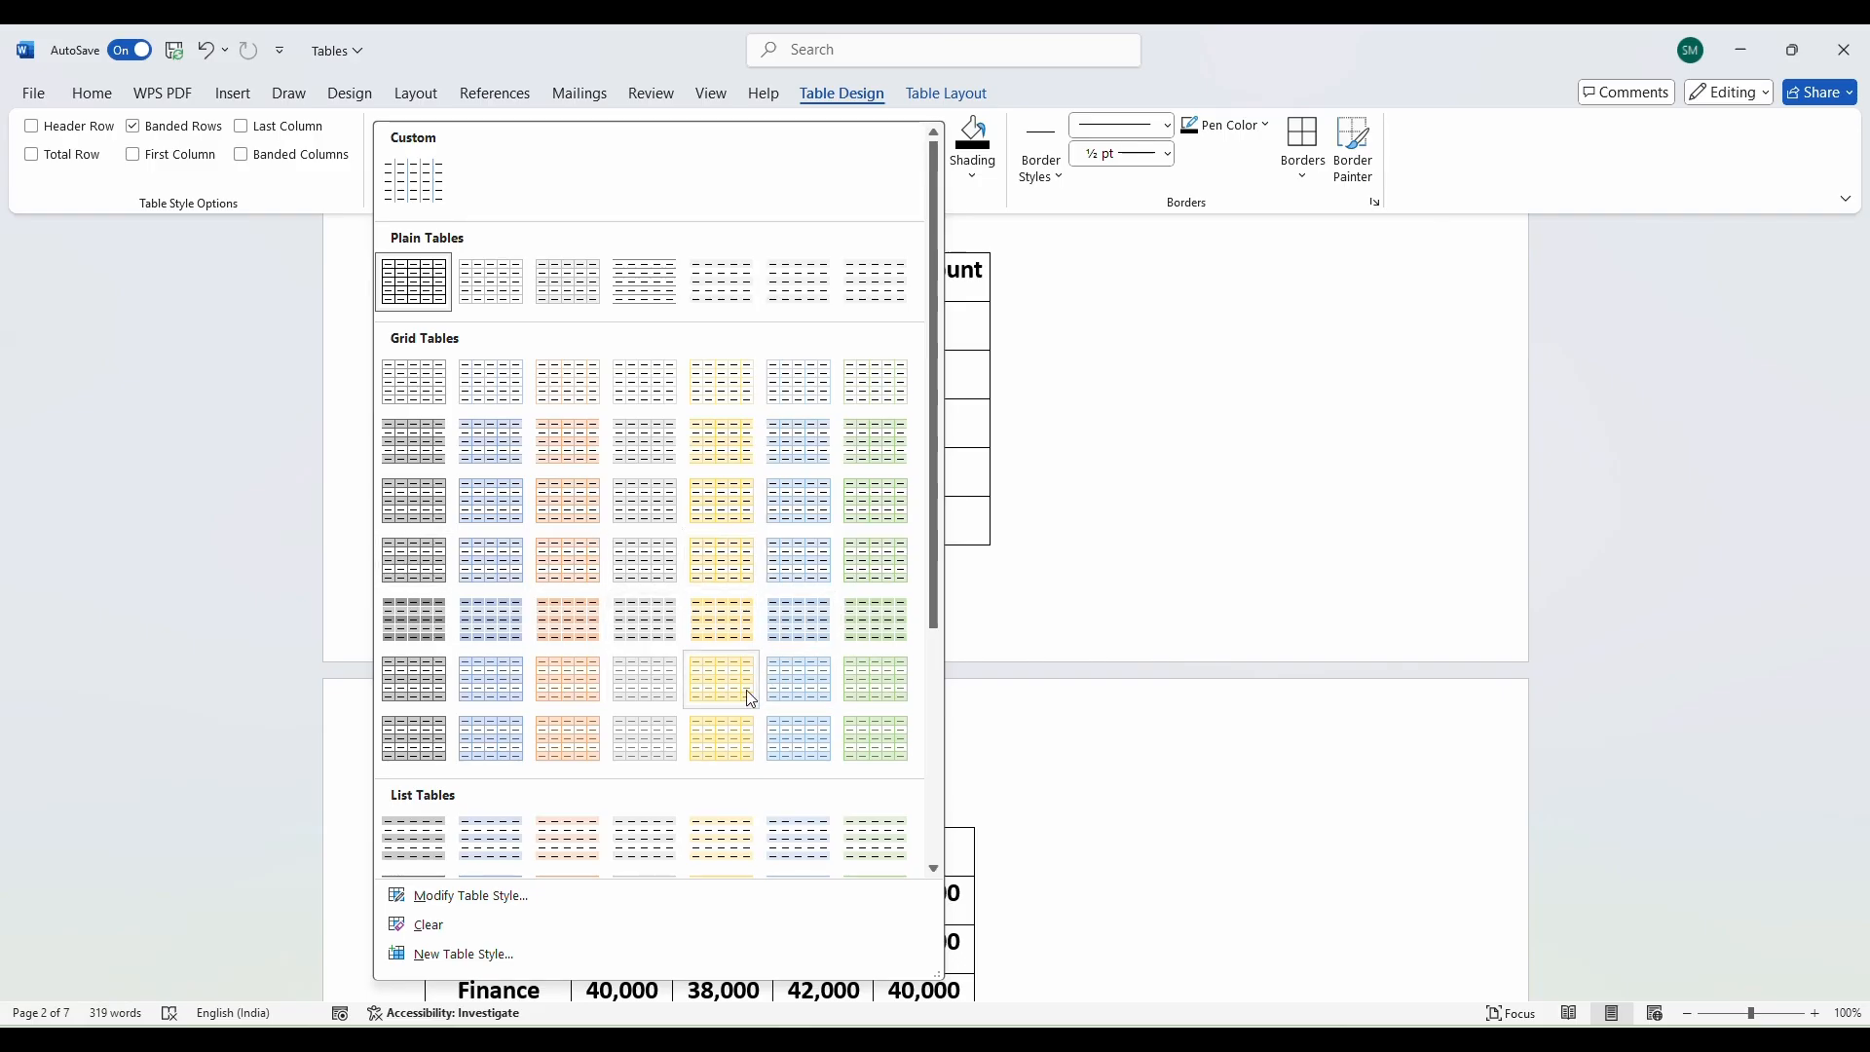
click(1152, 474)
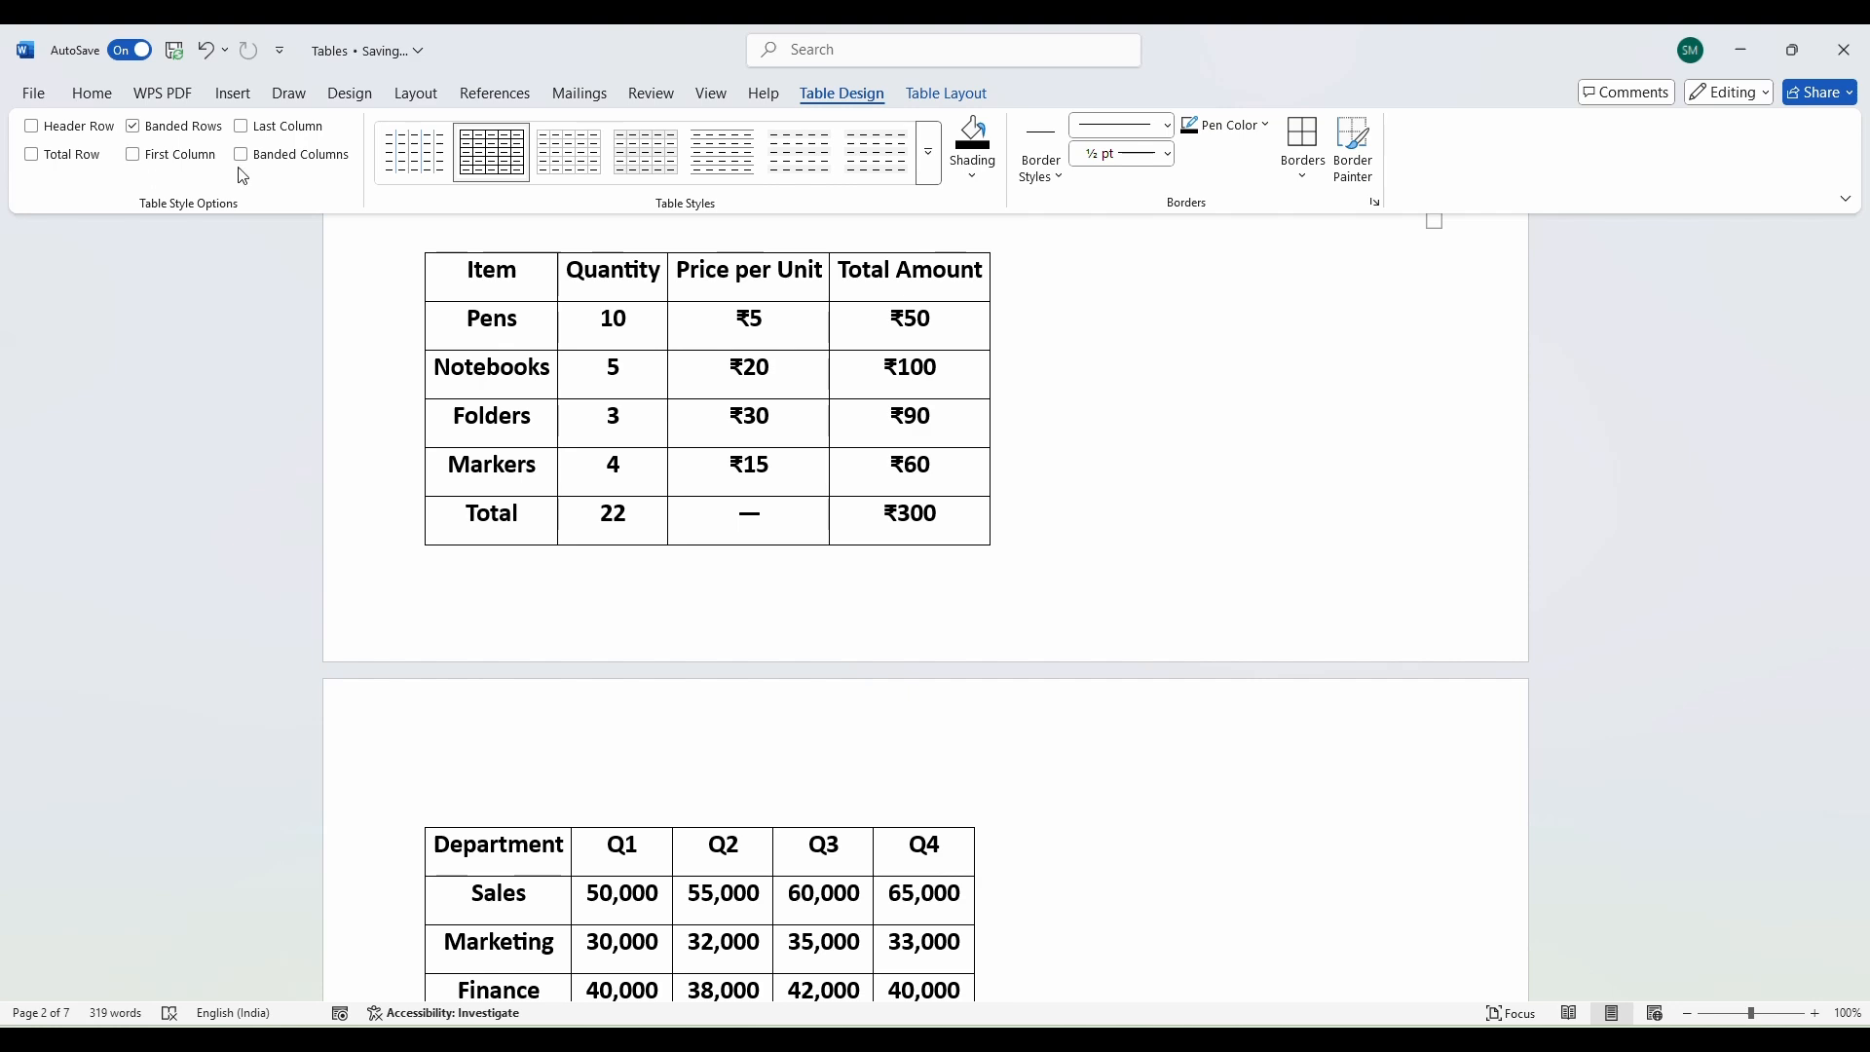
click(927, 154)
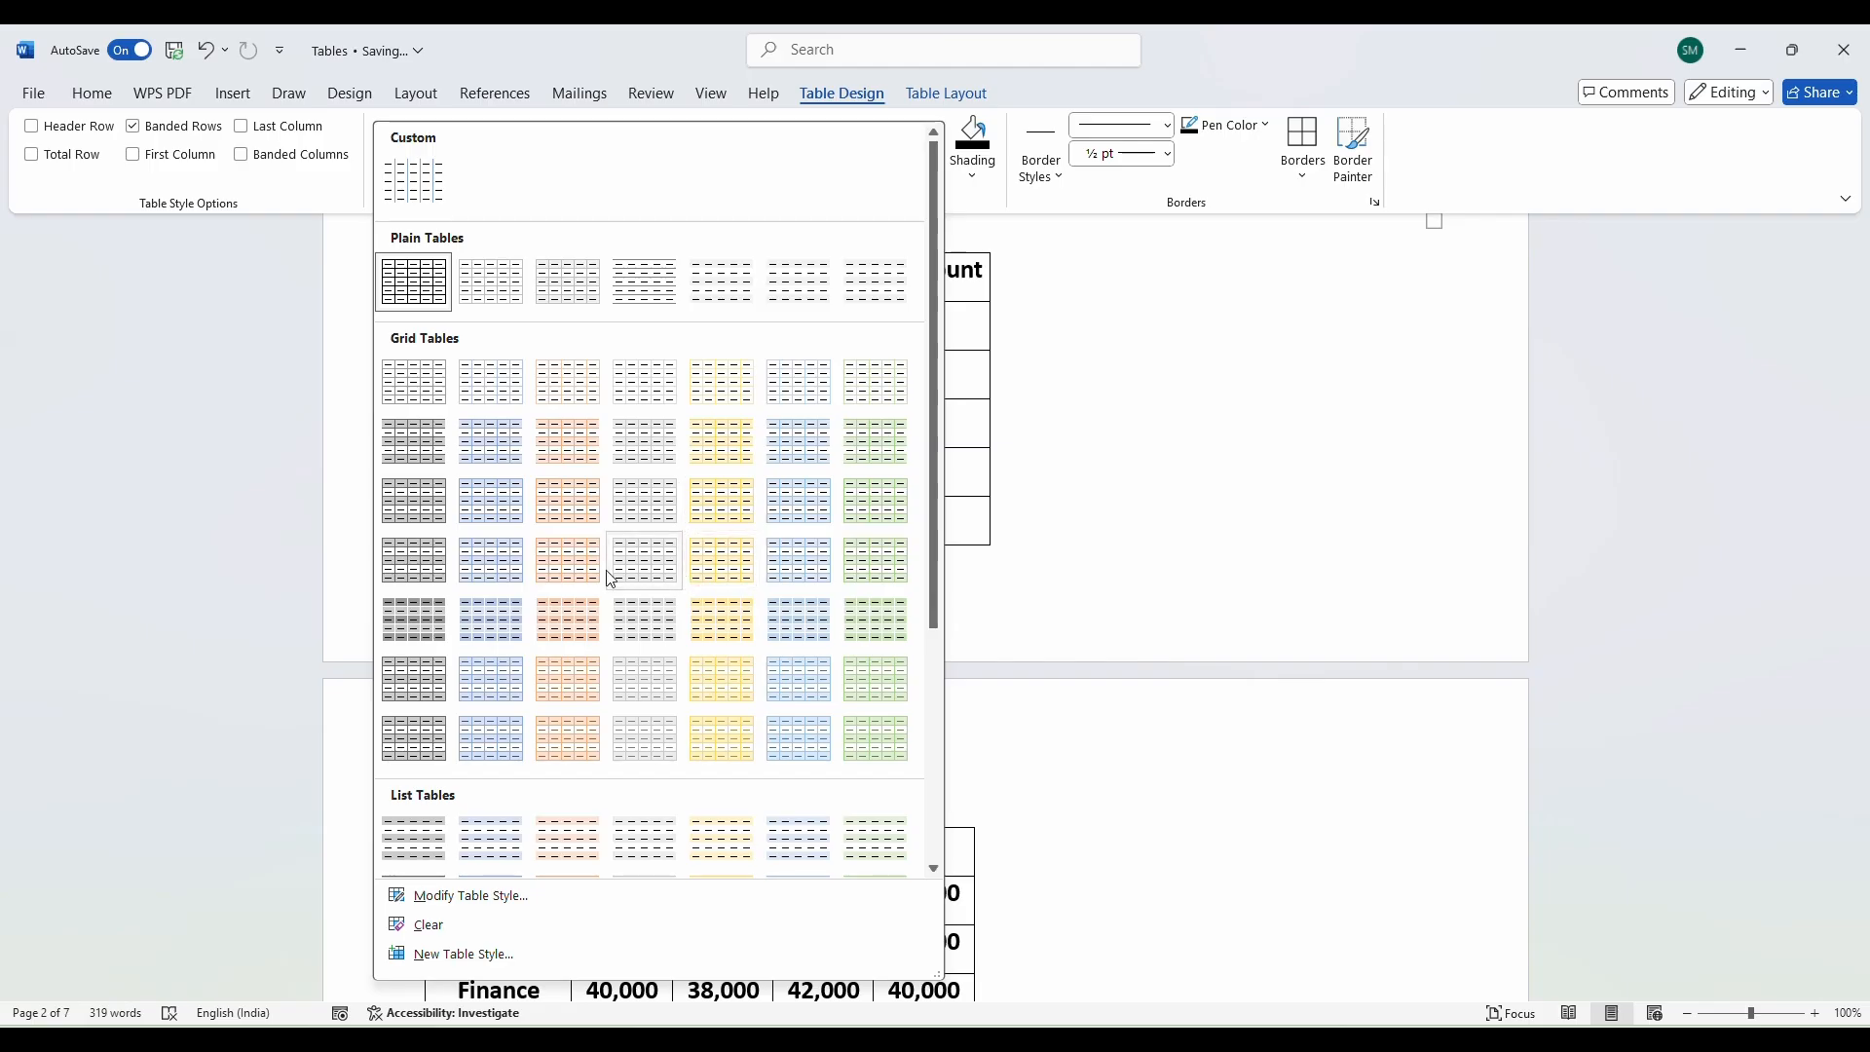
click(1079, 546)
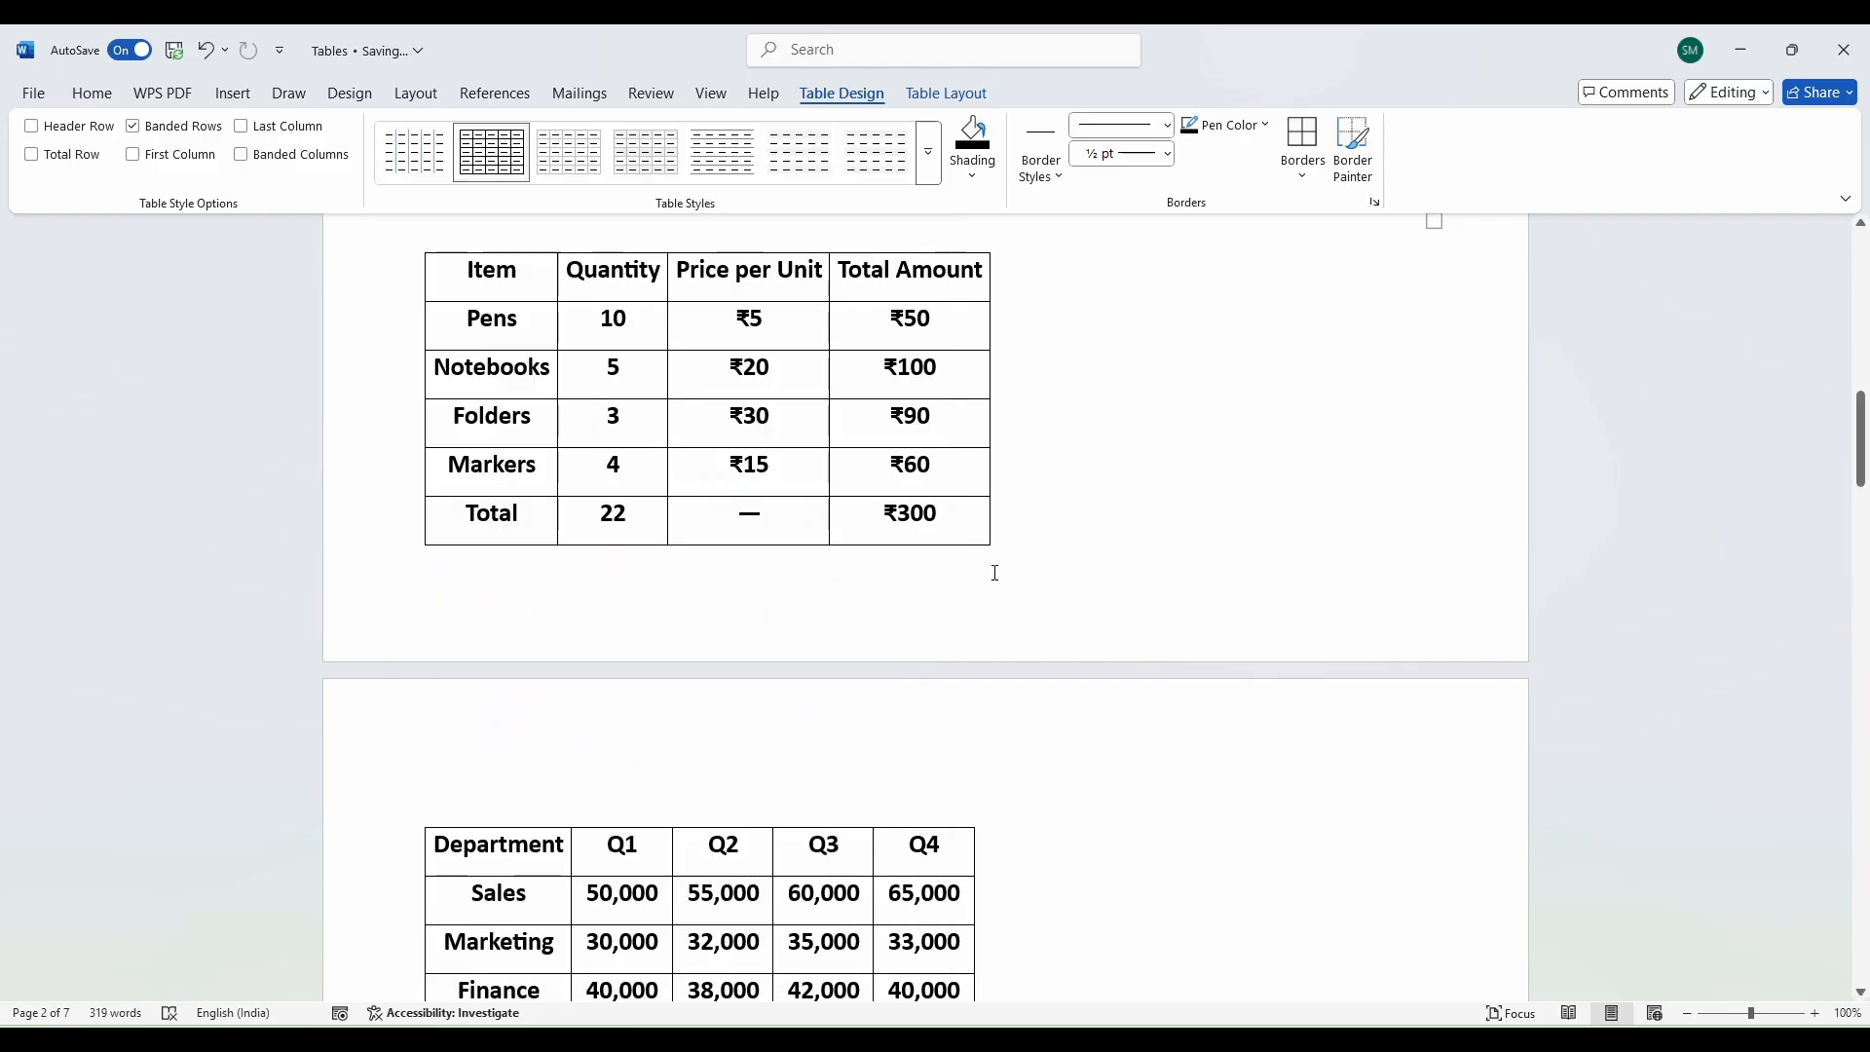
Select the Quantity, Price and Total Amount cells, from the Pens quantity to ₹300.
scroll(818, 611, up, 1)
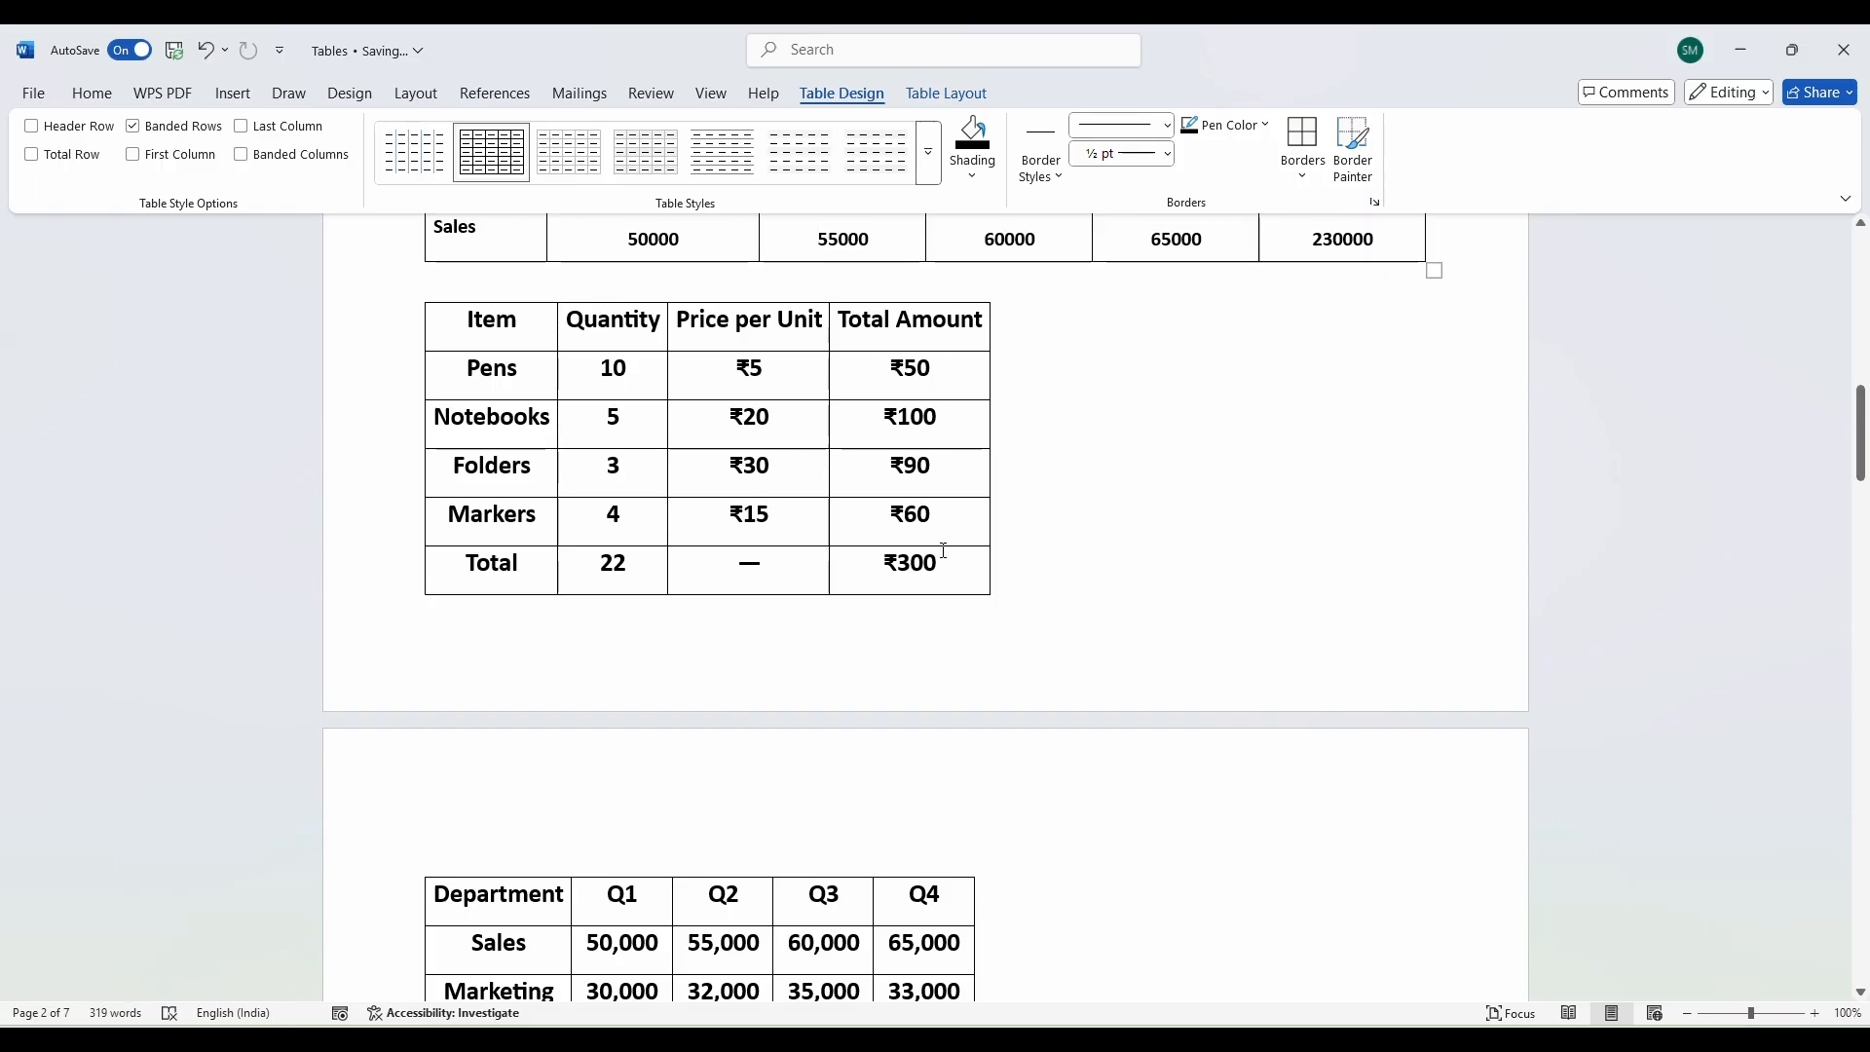
double_click(631, 566)
drag(879, 564, 941, 567)
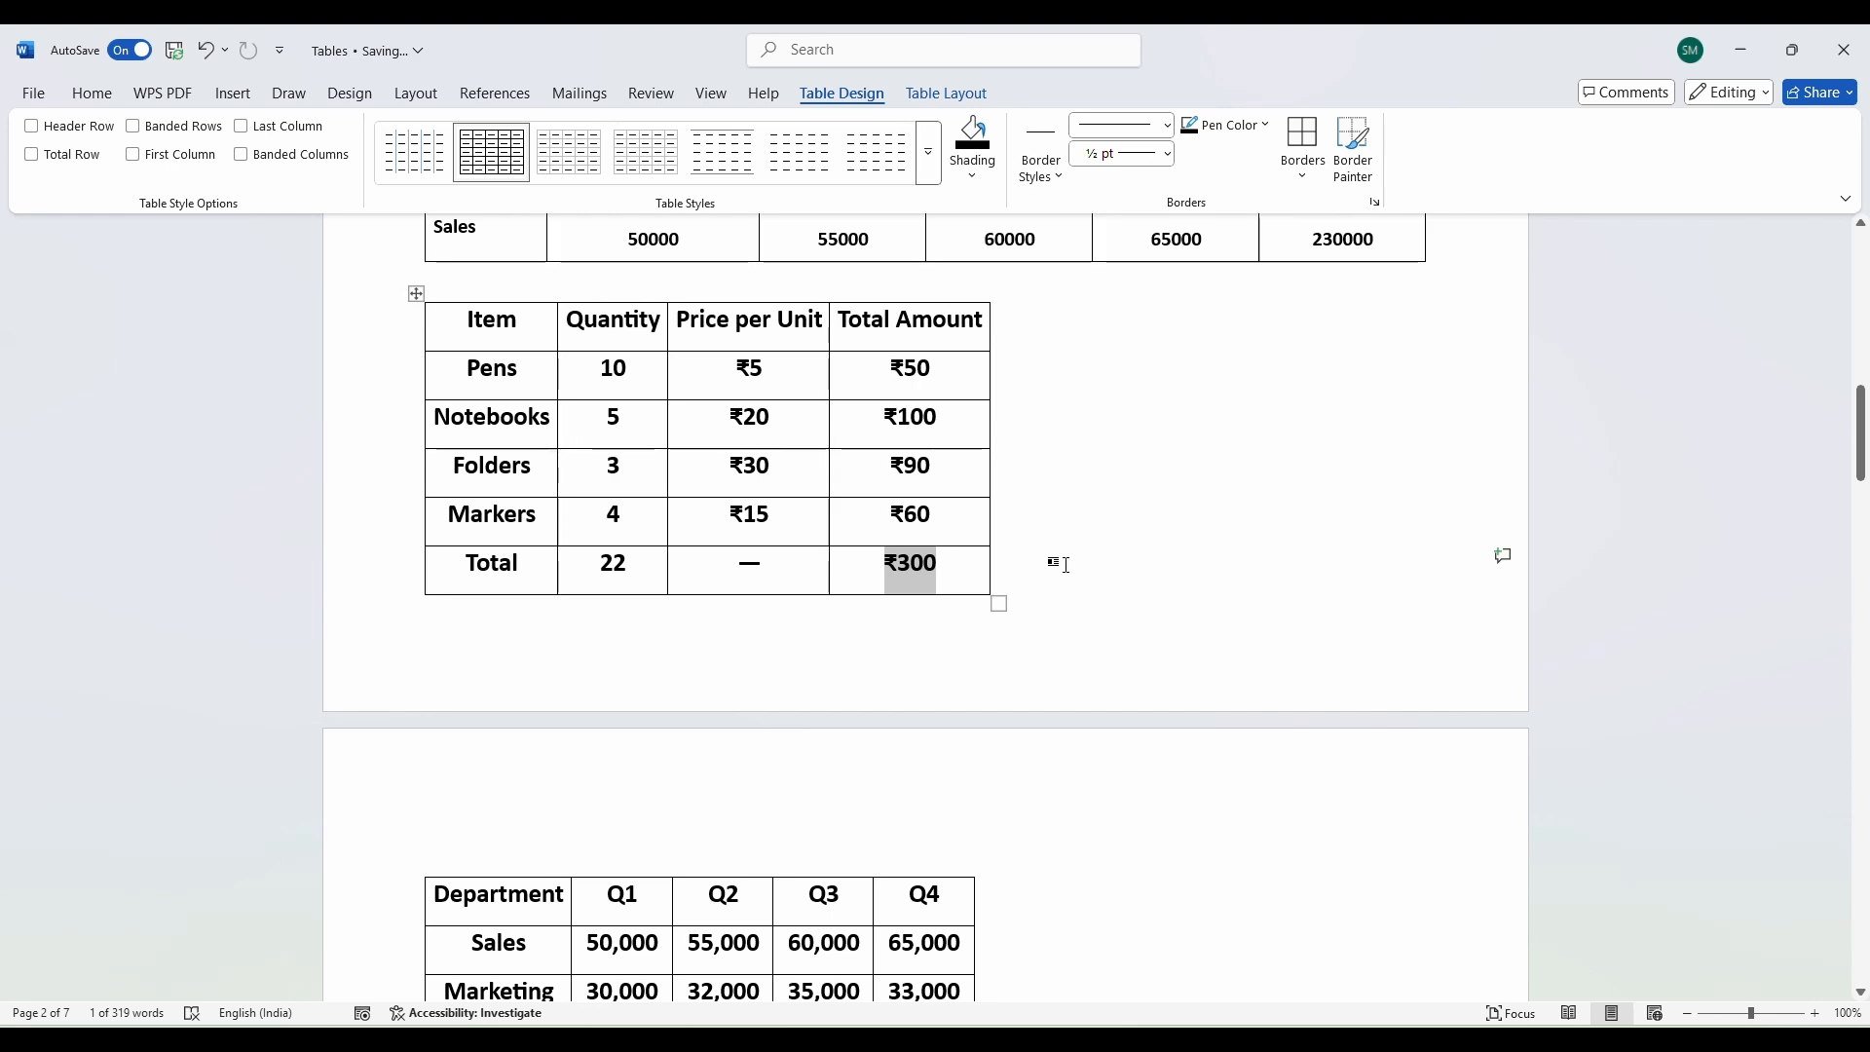
drag(478, 342, 925, 304)
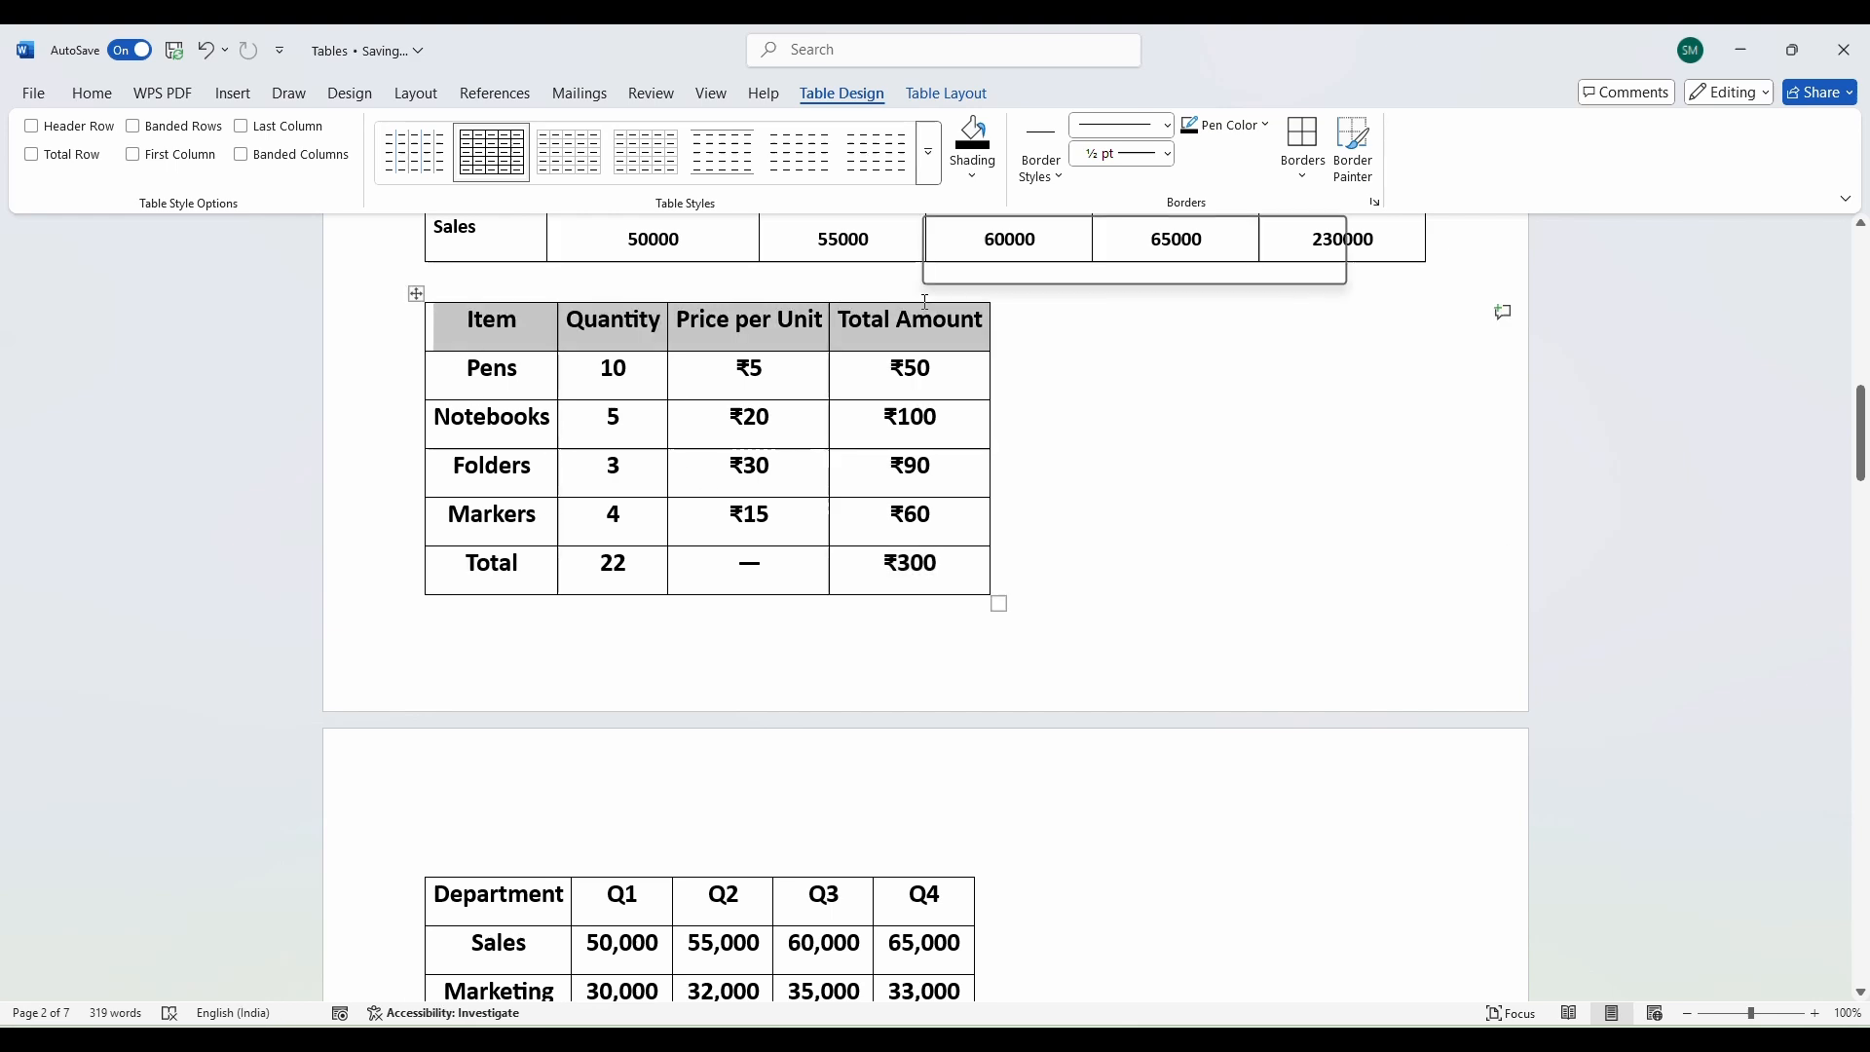
click(843, 478)
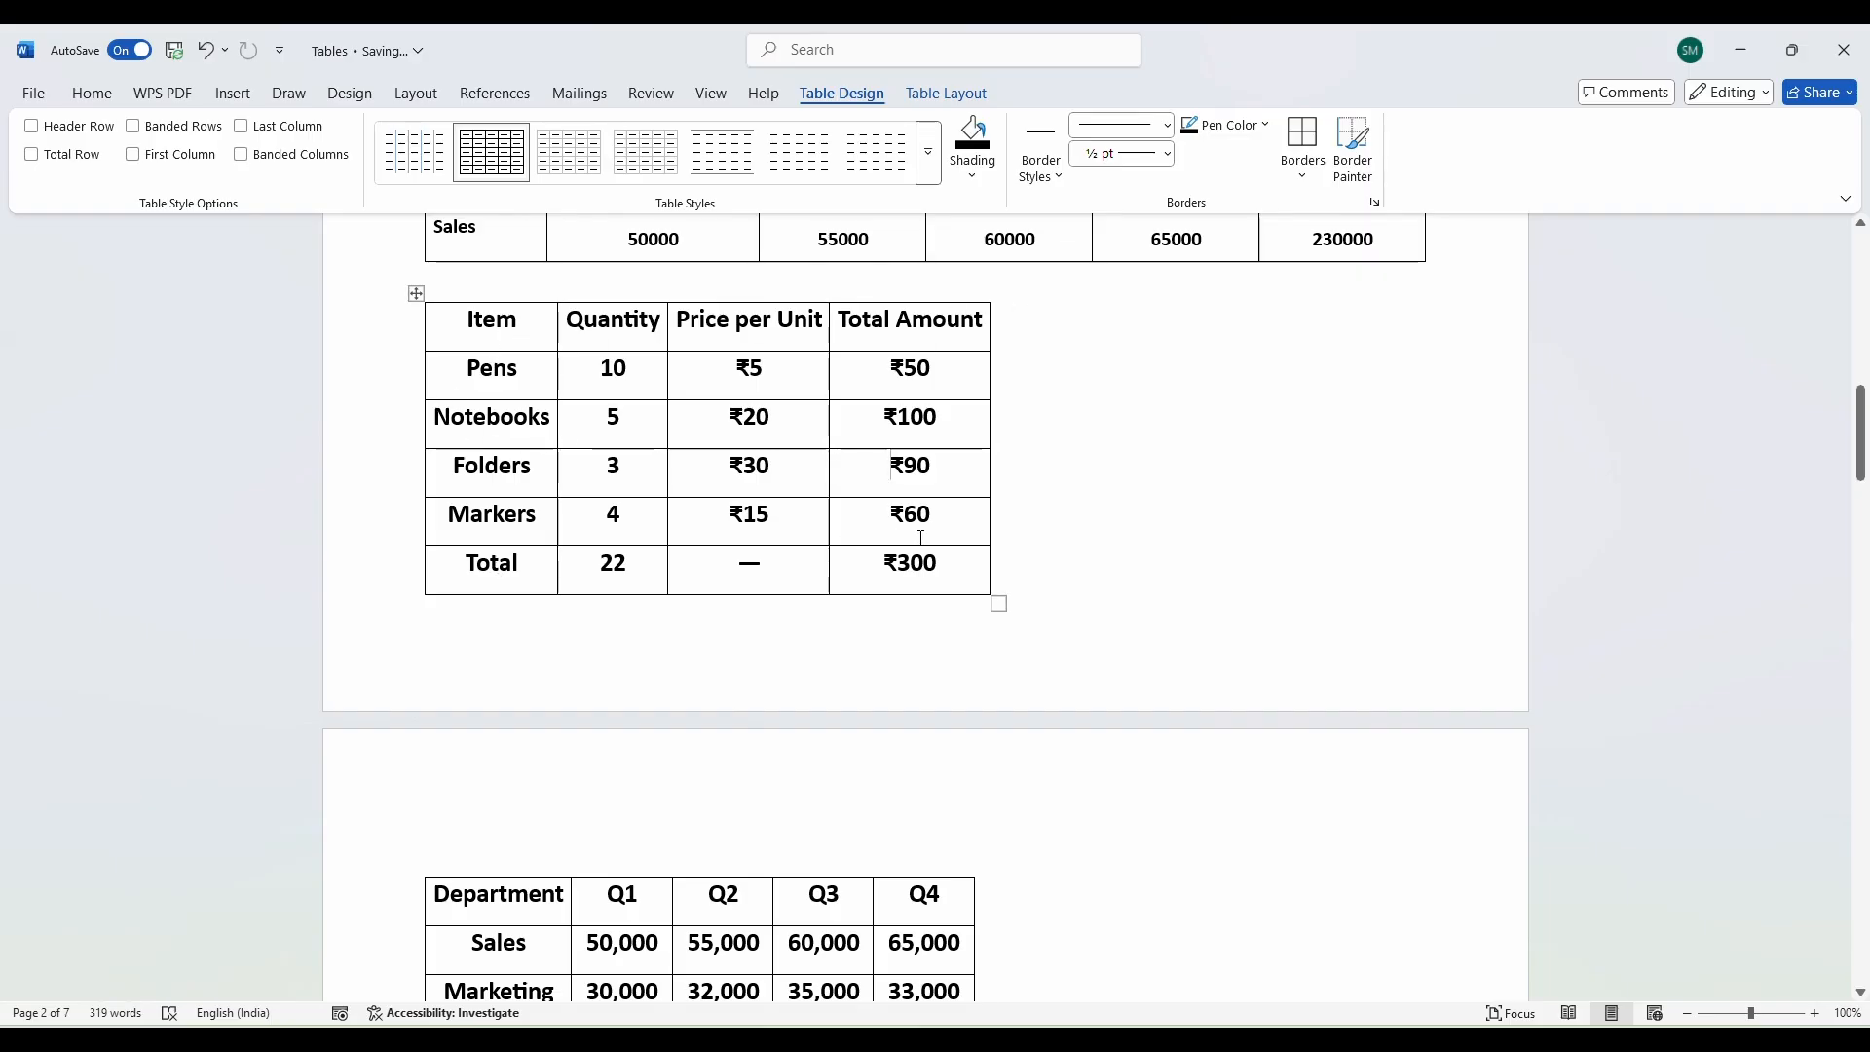
drag(461, 574, 949, 570)
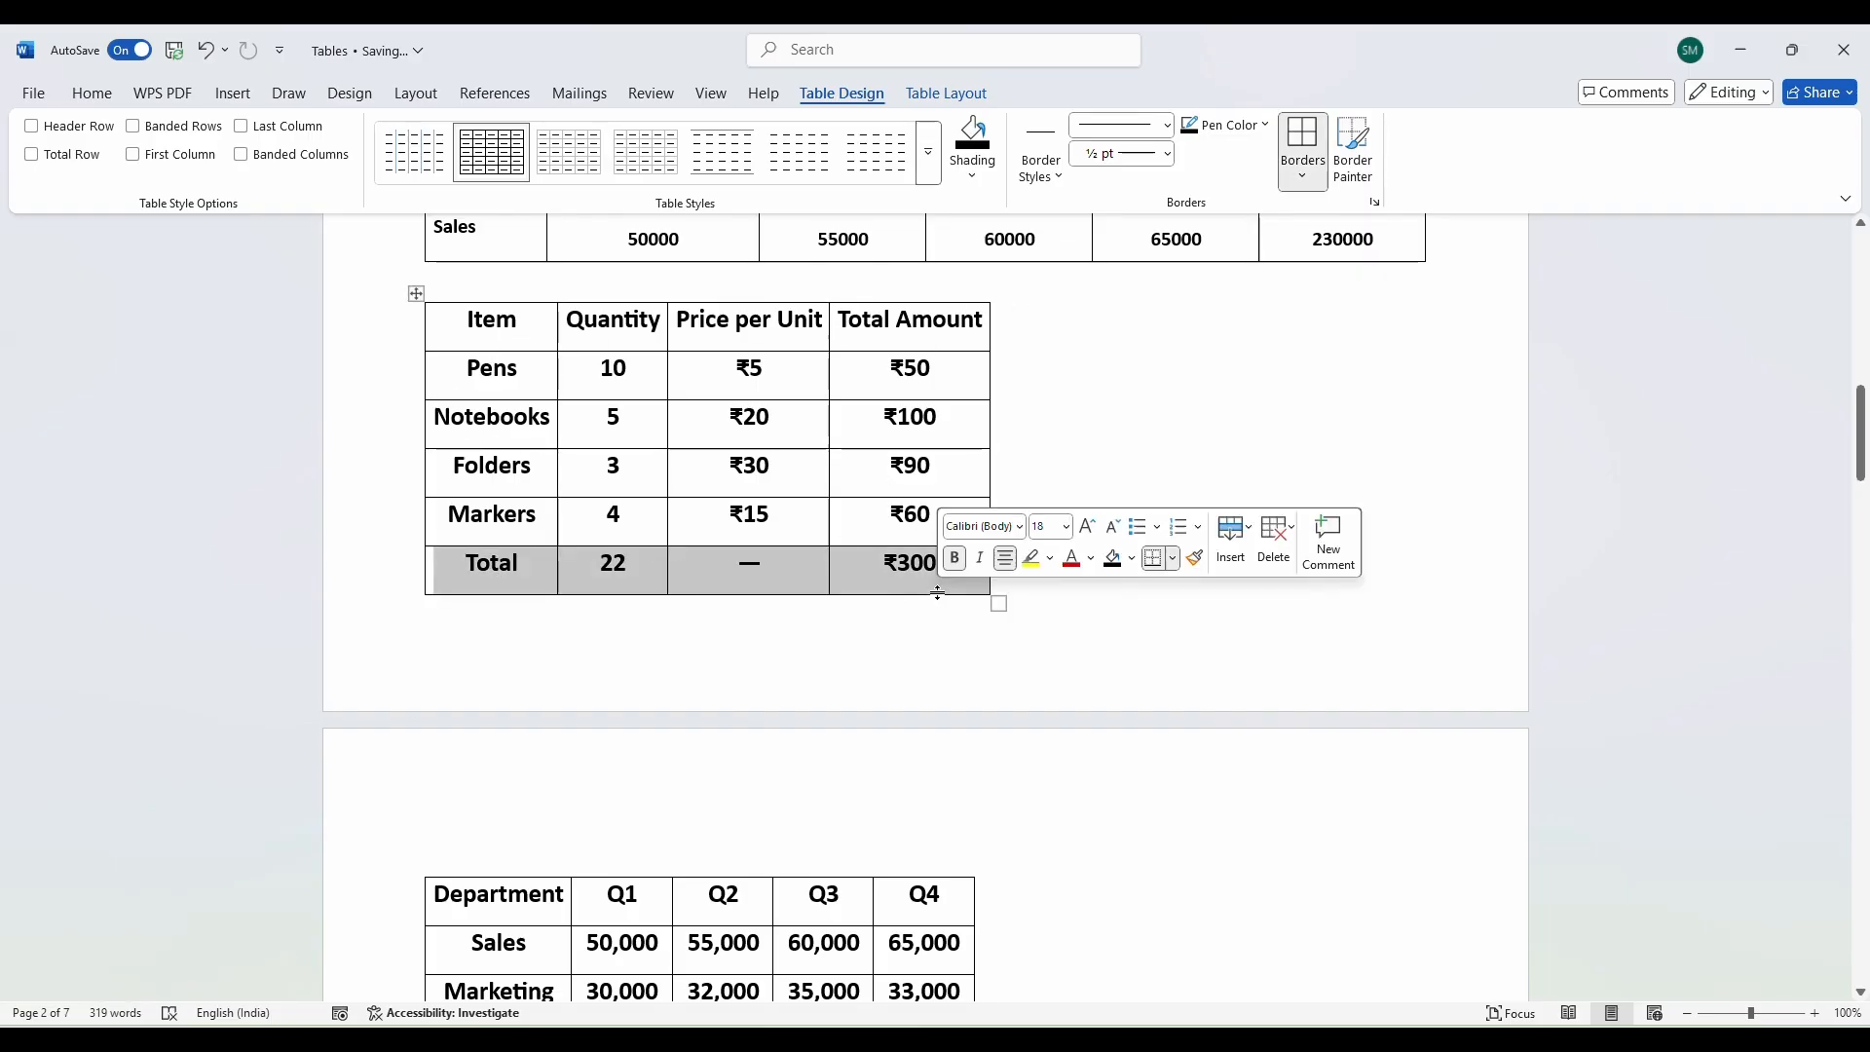
click(894, 347)
drag(894, 348, 896, 580)
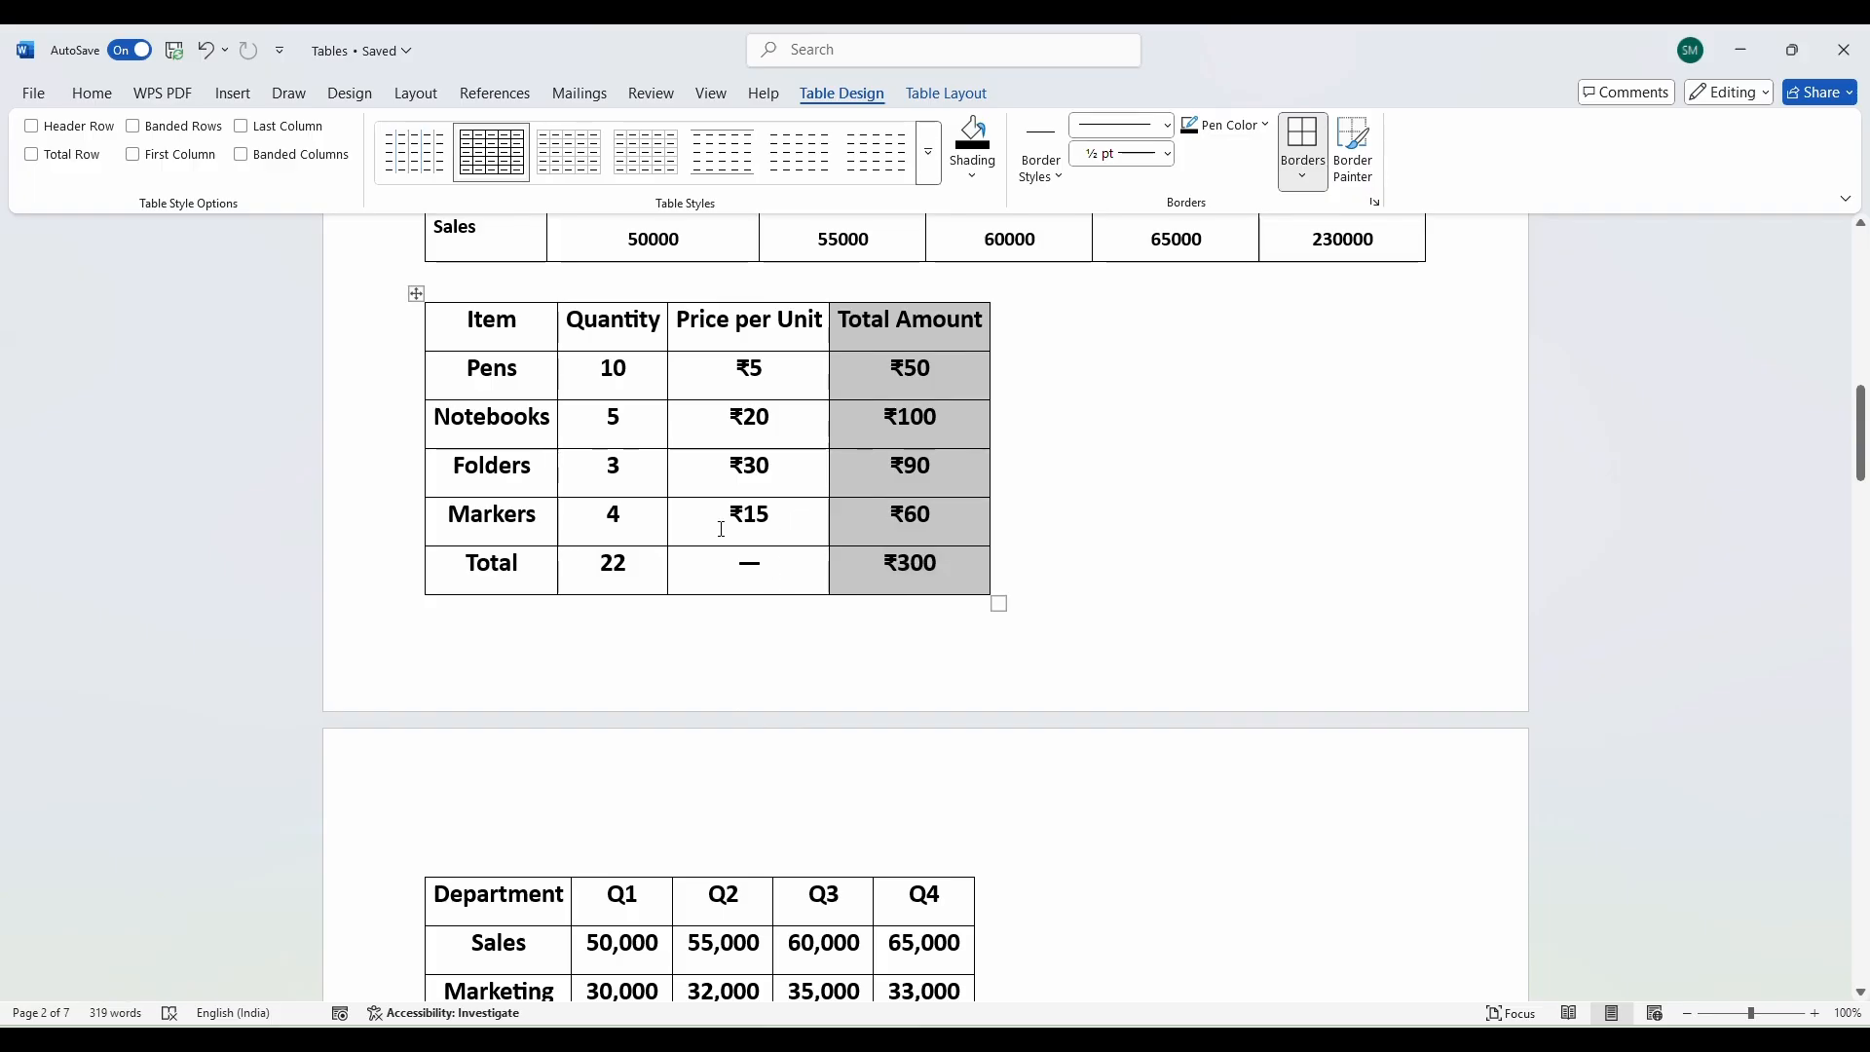
drag(584, 375, 933, 601)
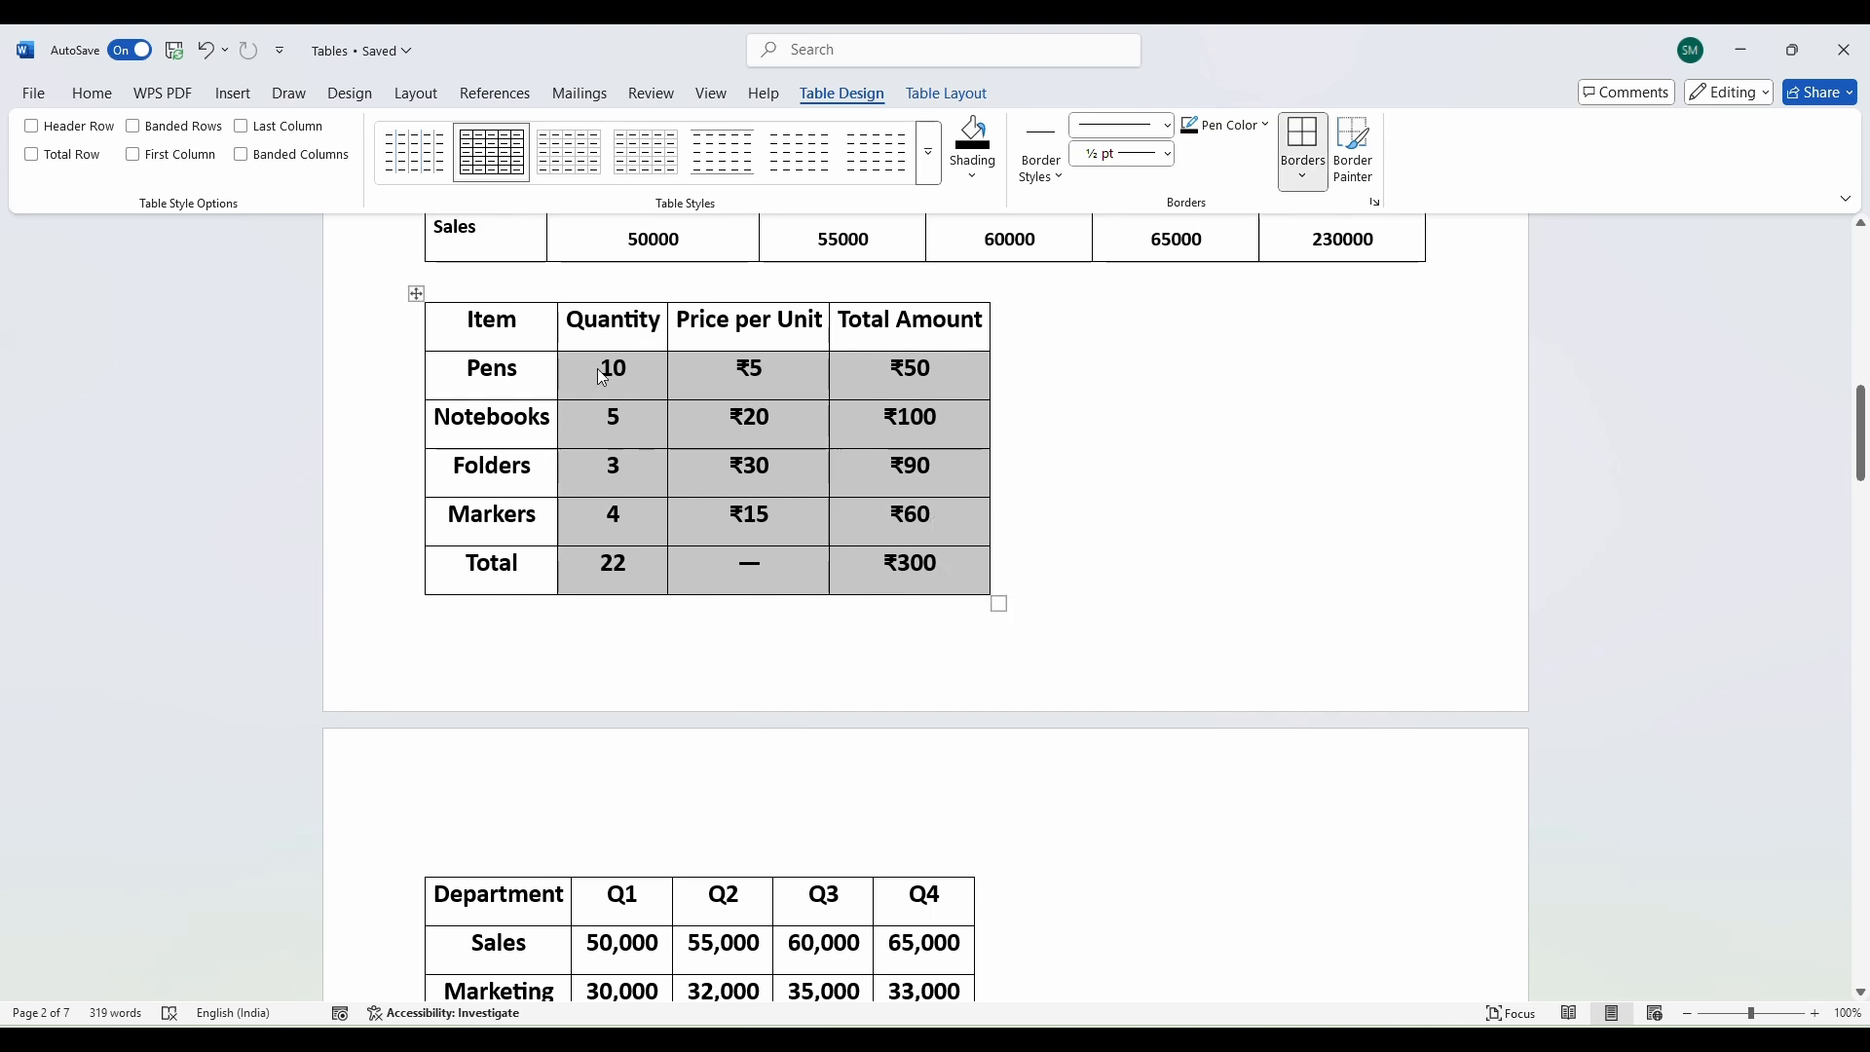
Shrink the selected numbers to 16 pt, remove their bold, and deselect the cells.
click(108, 103)
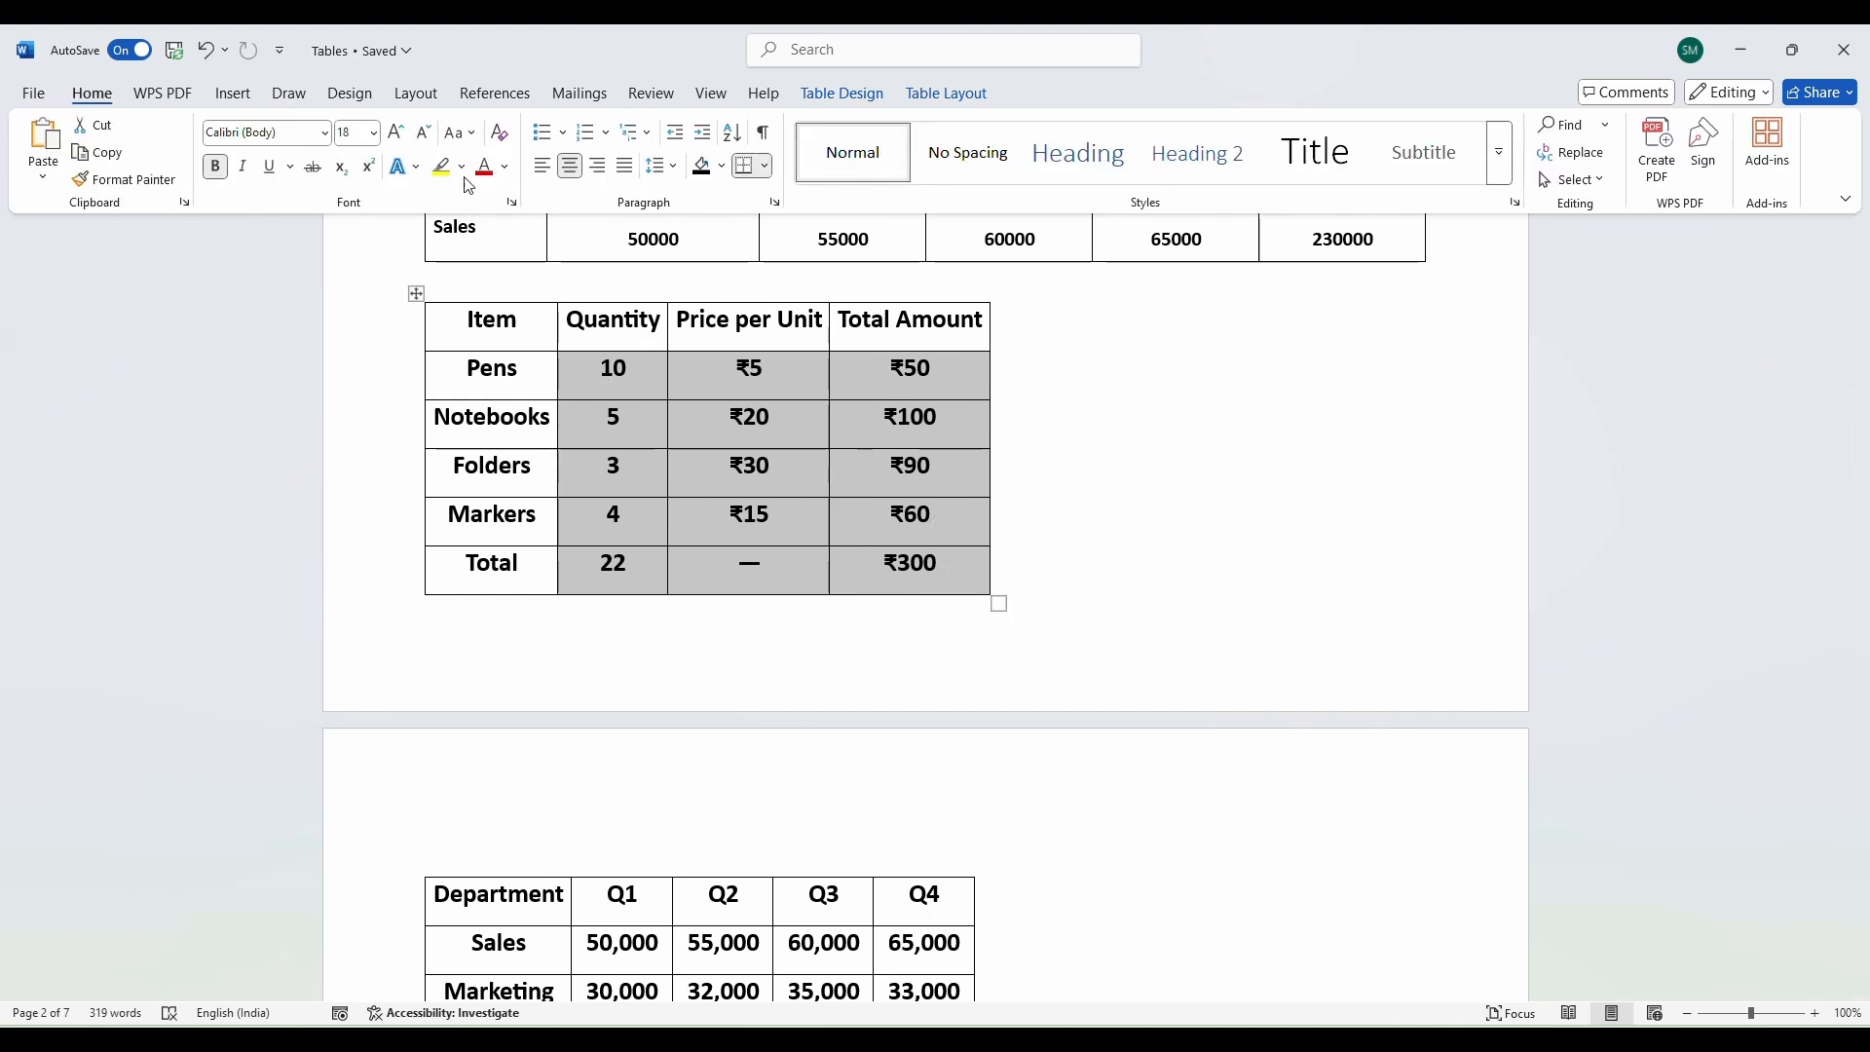
click(426, 137)
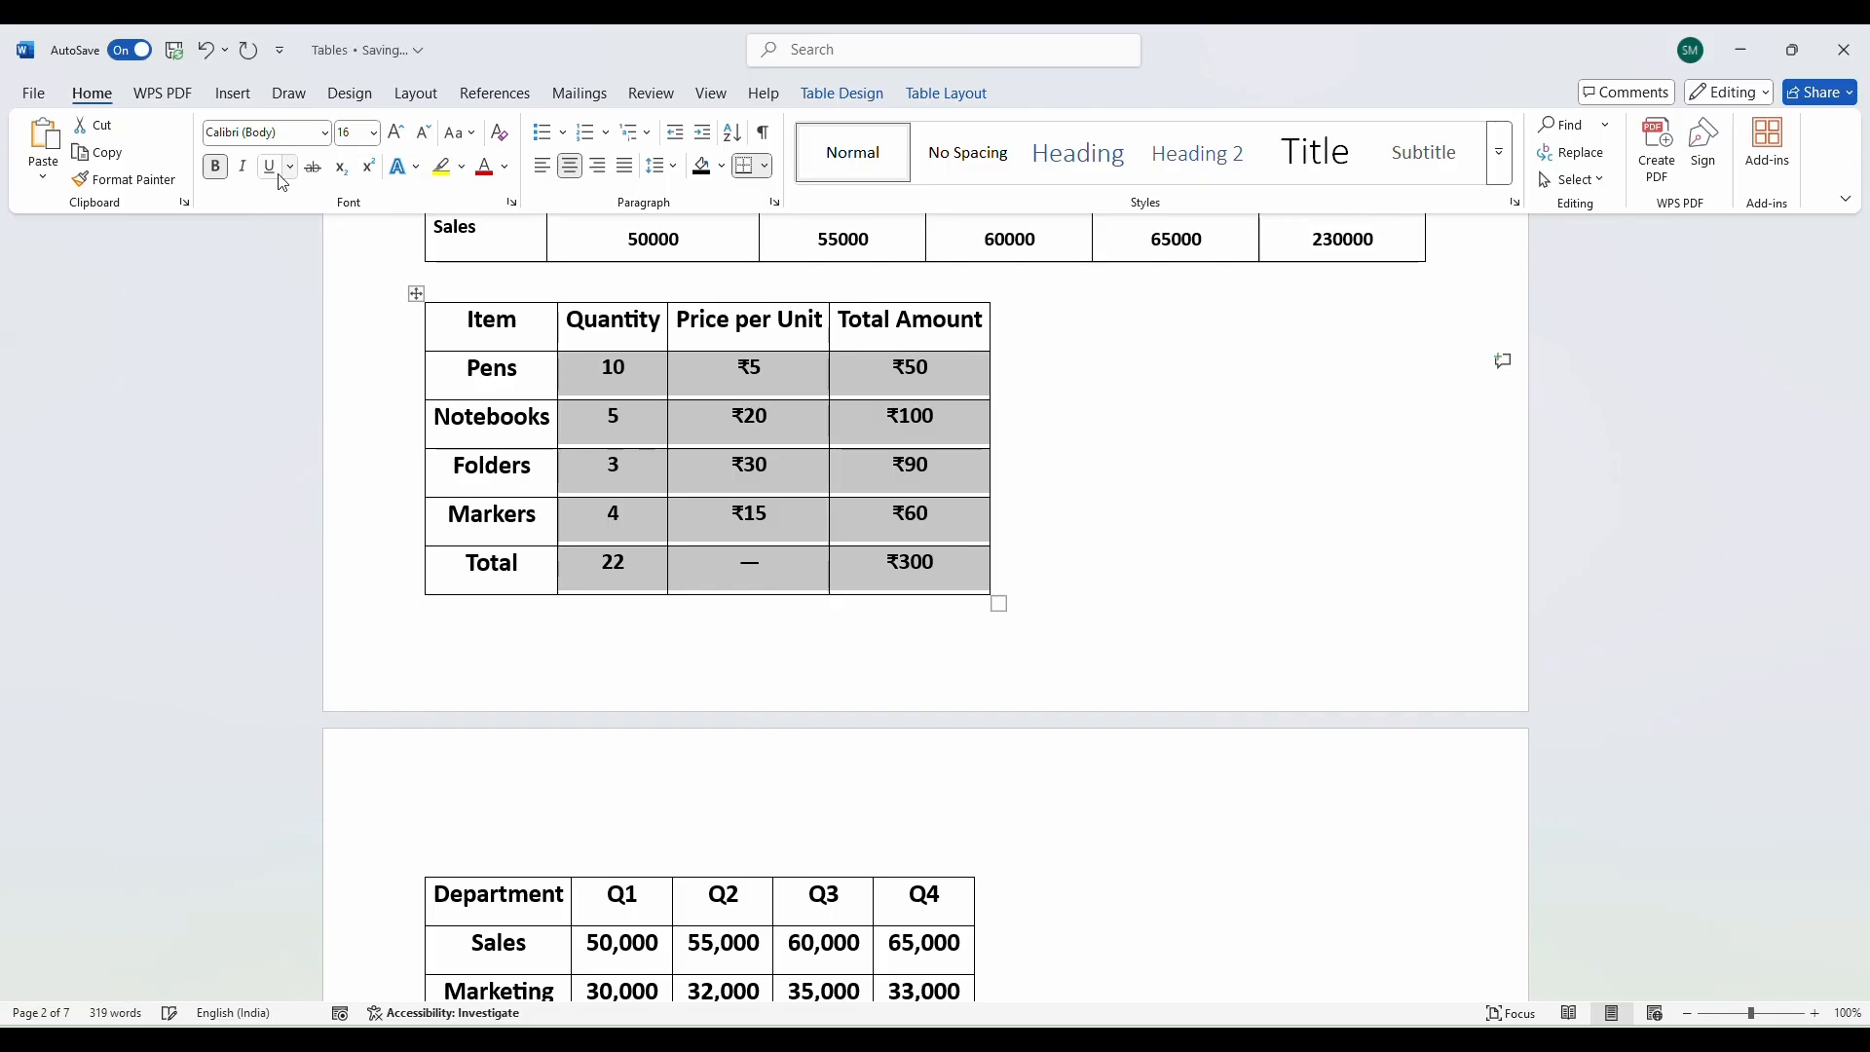
click(216, 166)
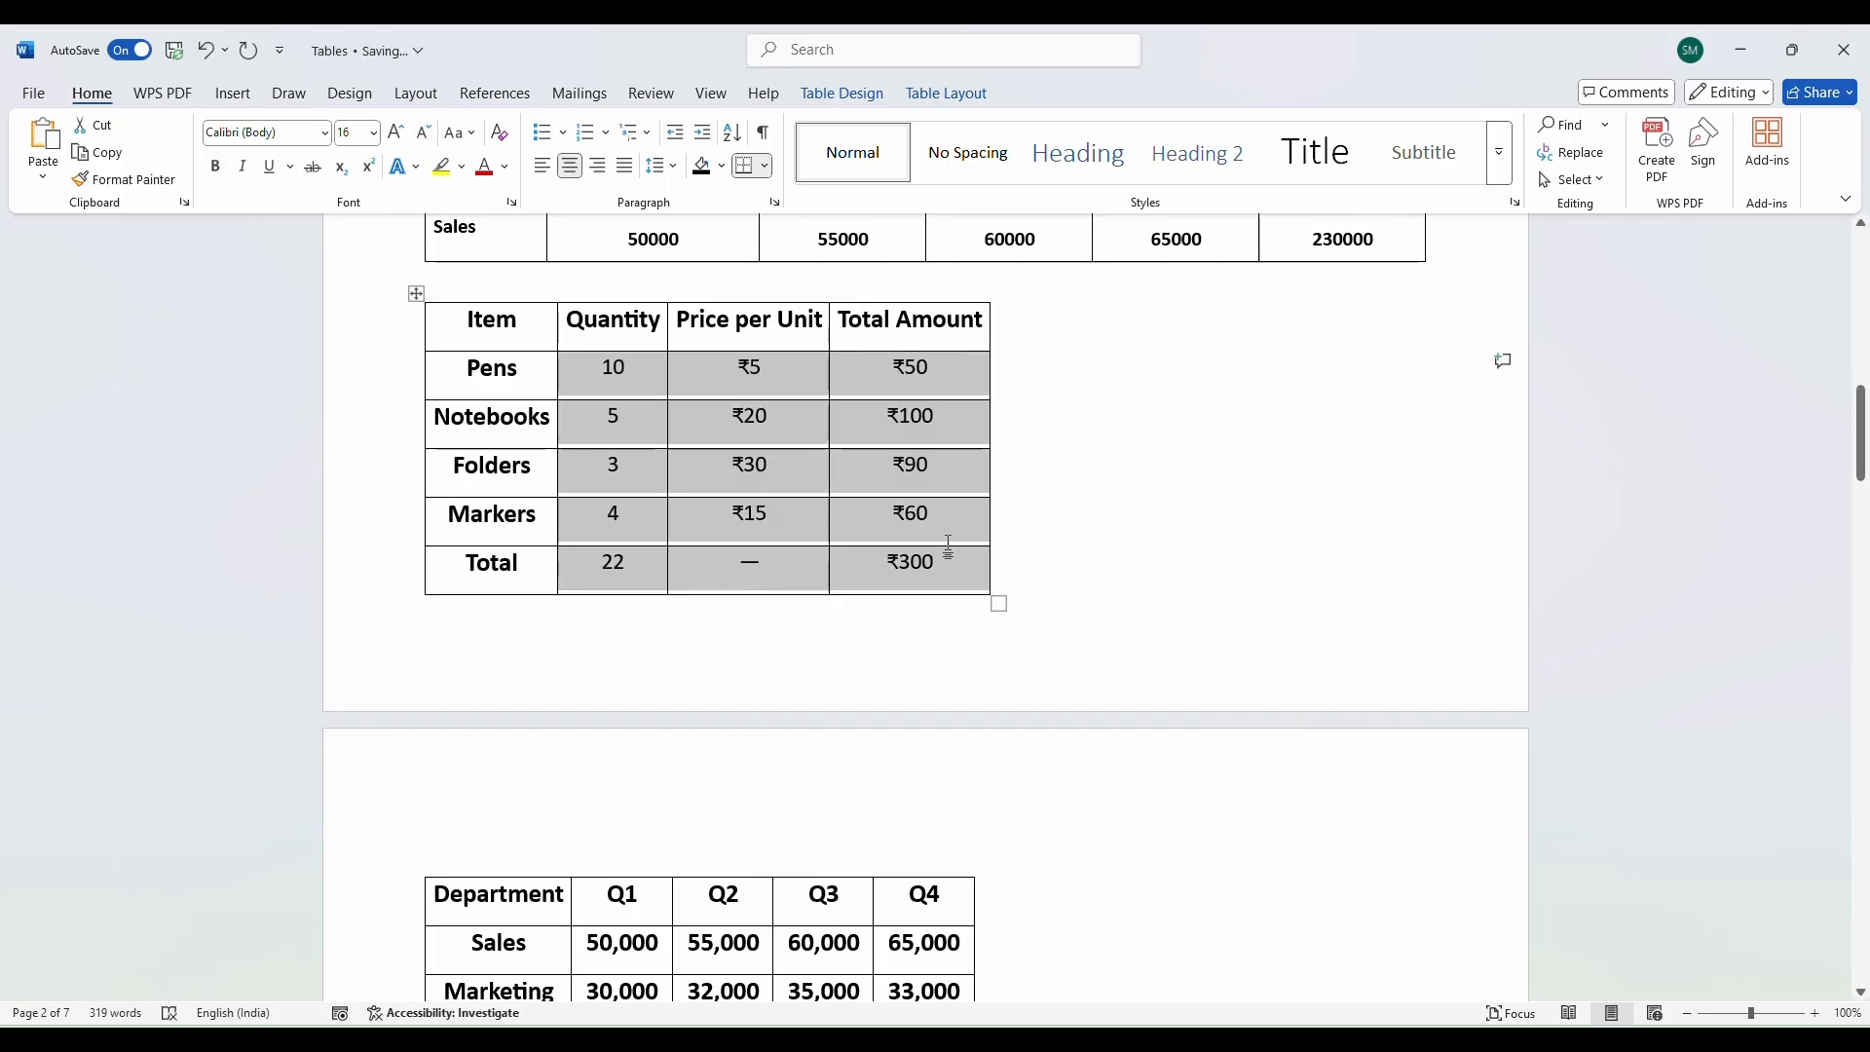
click(1022, 518)
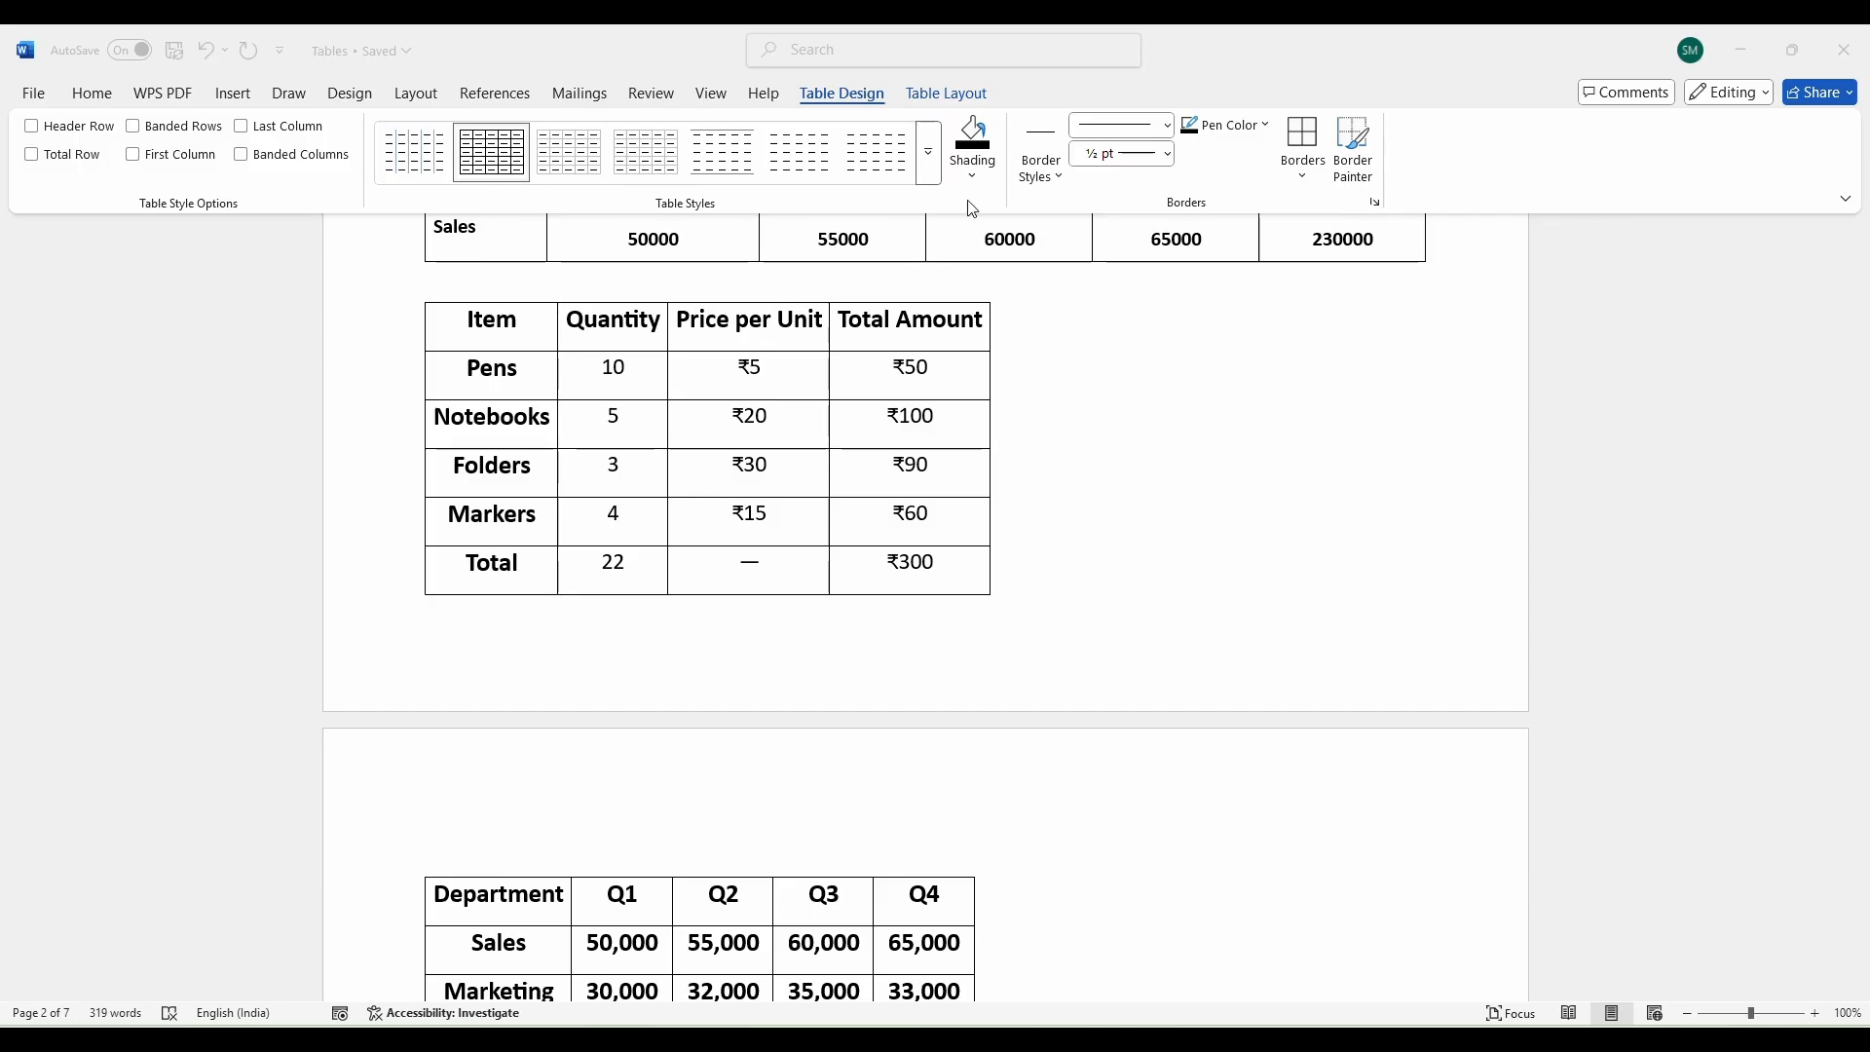
Apply the peach Grid Table style to the Item table, after briefly trying a light-blue one.
click(929, 168)
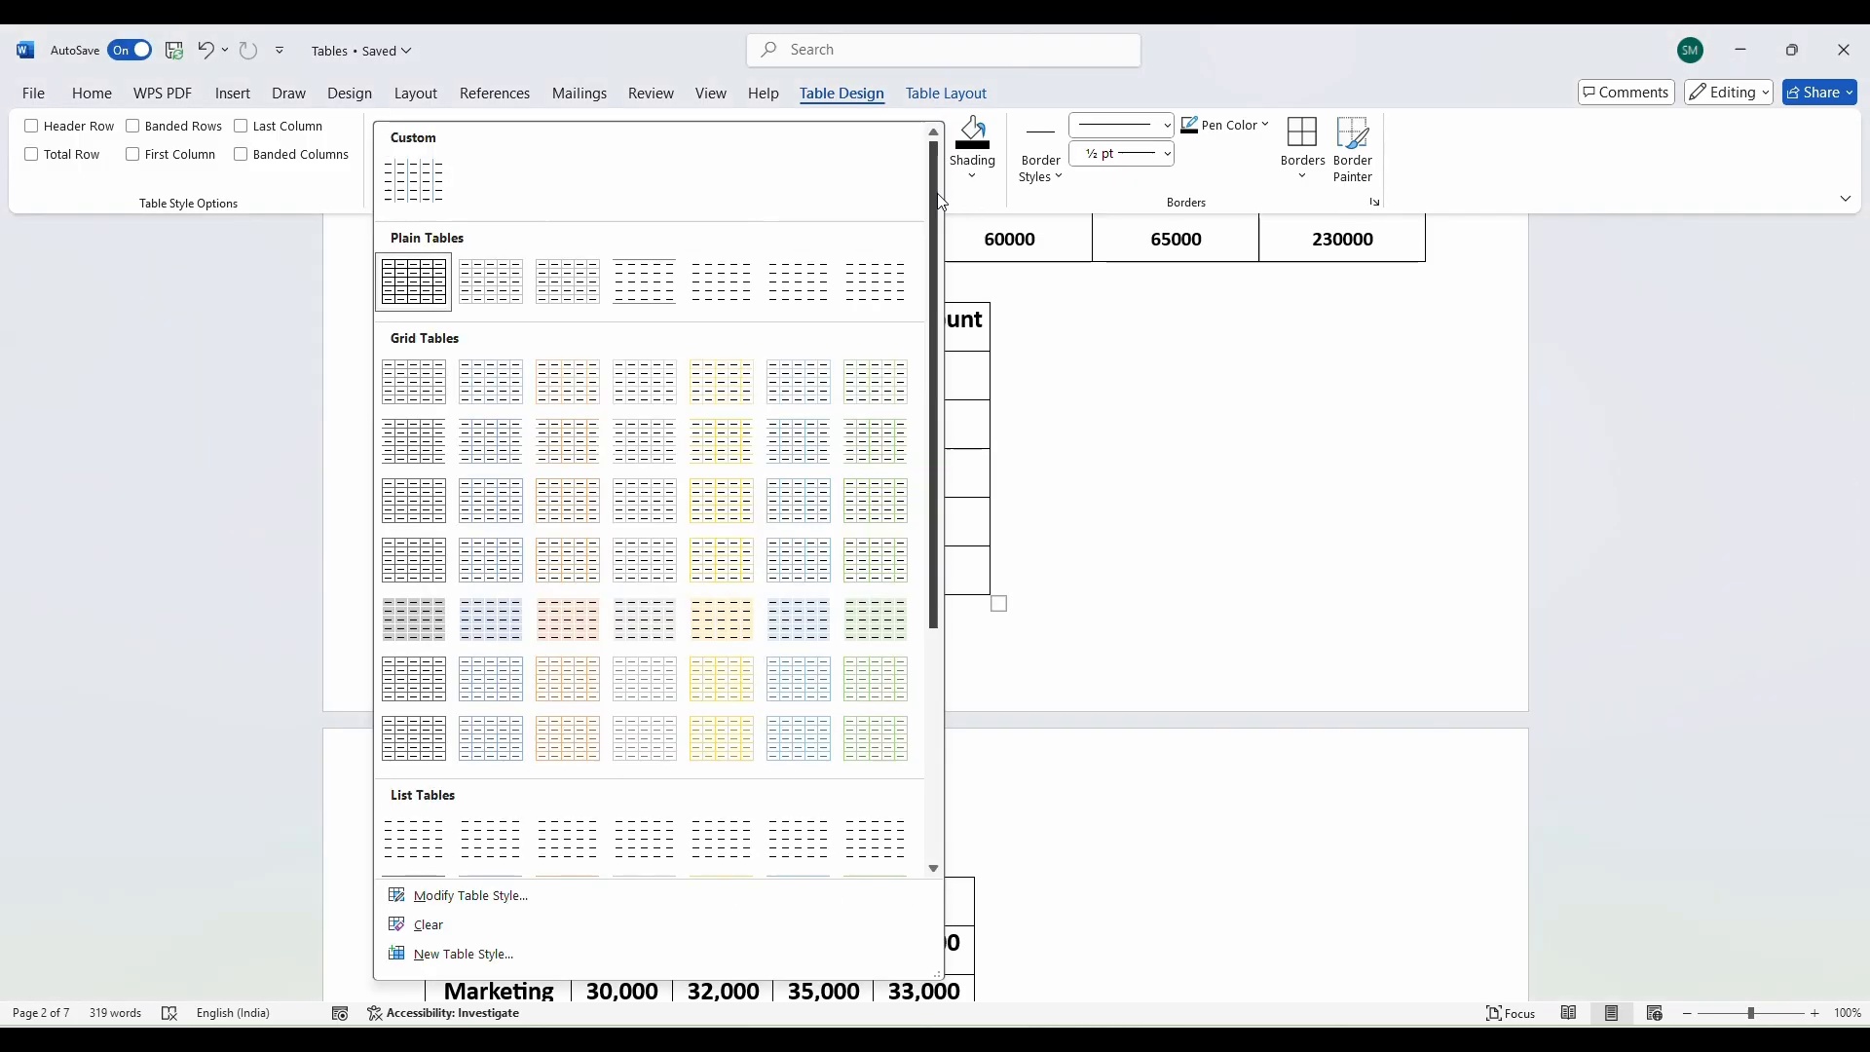
click(596, 638)
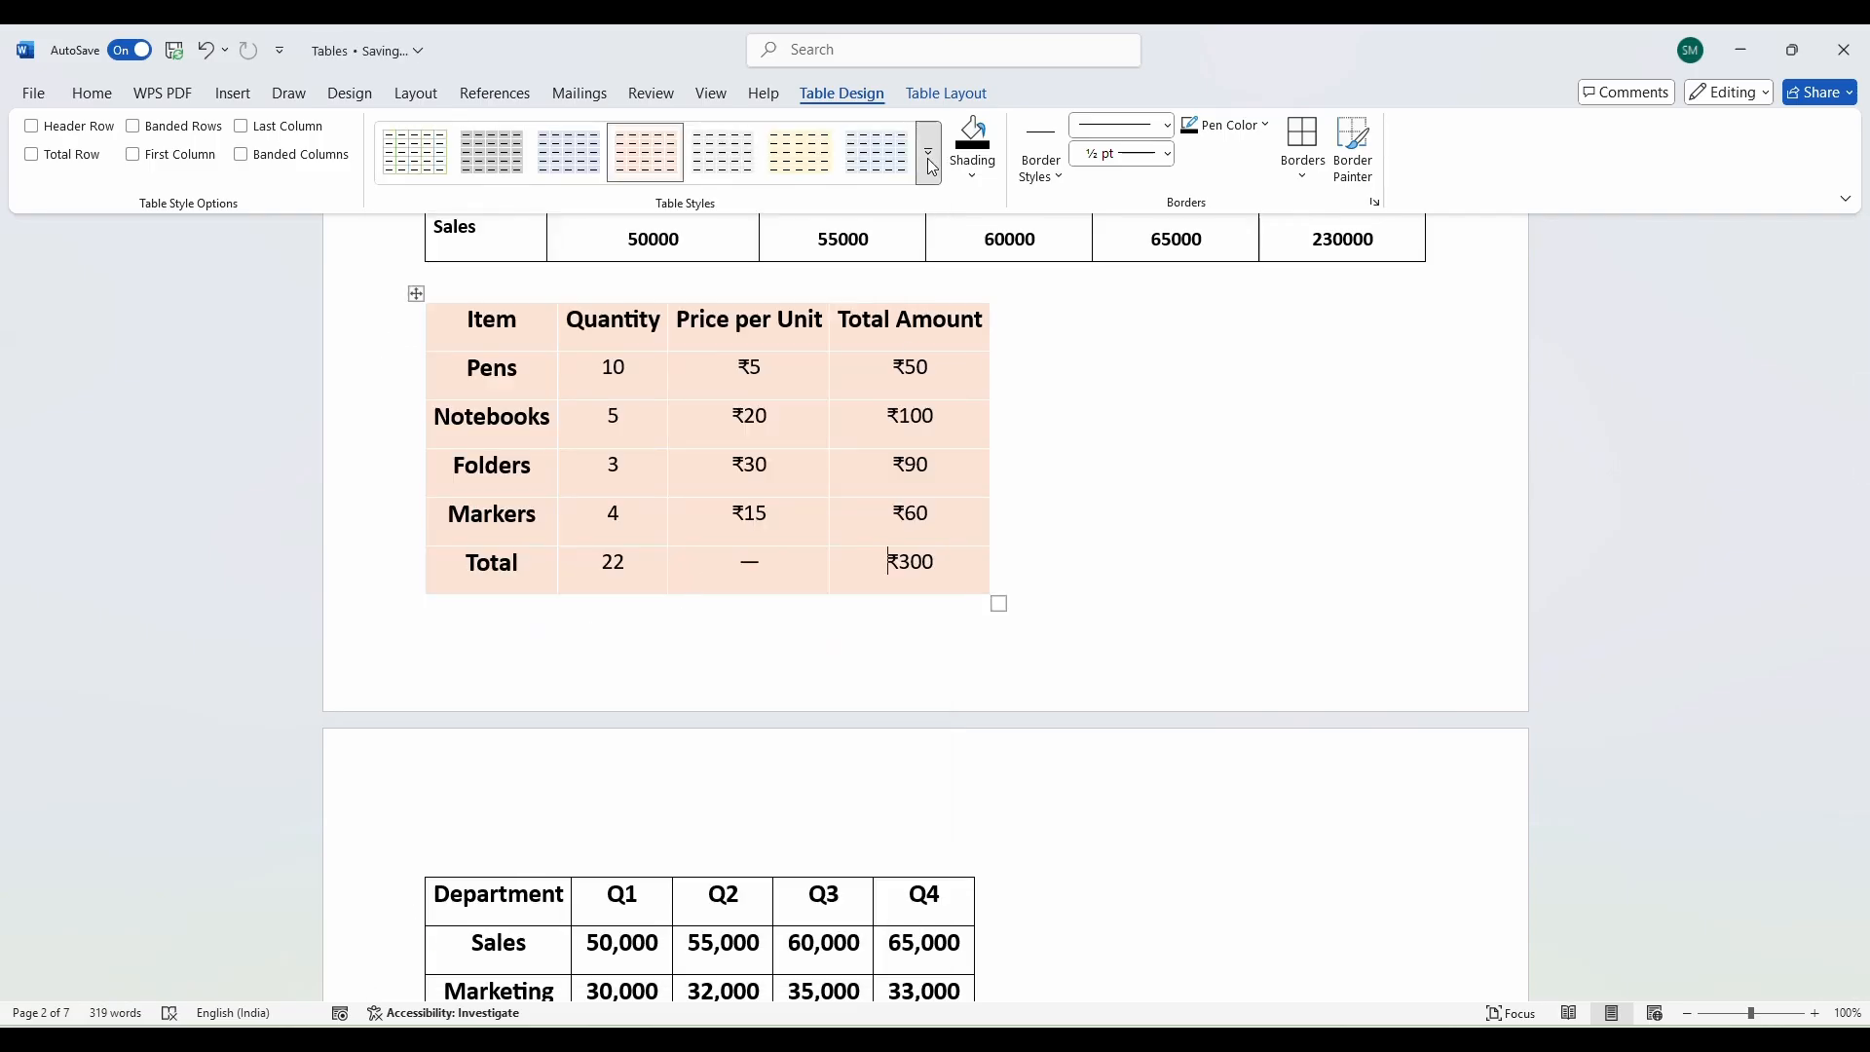
click(929, 165)
click(755, 620)
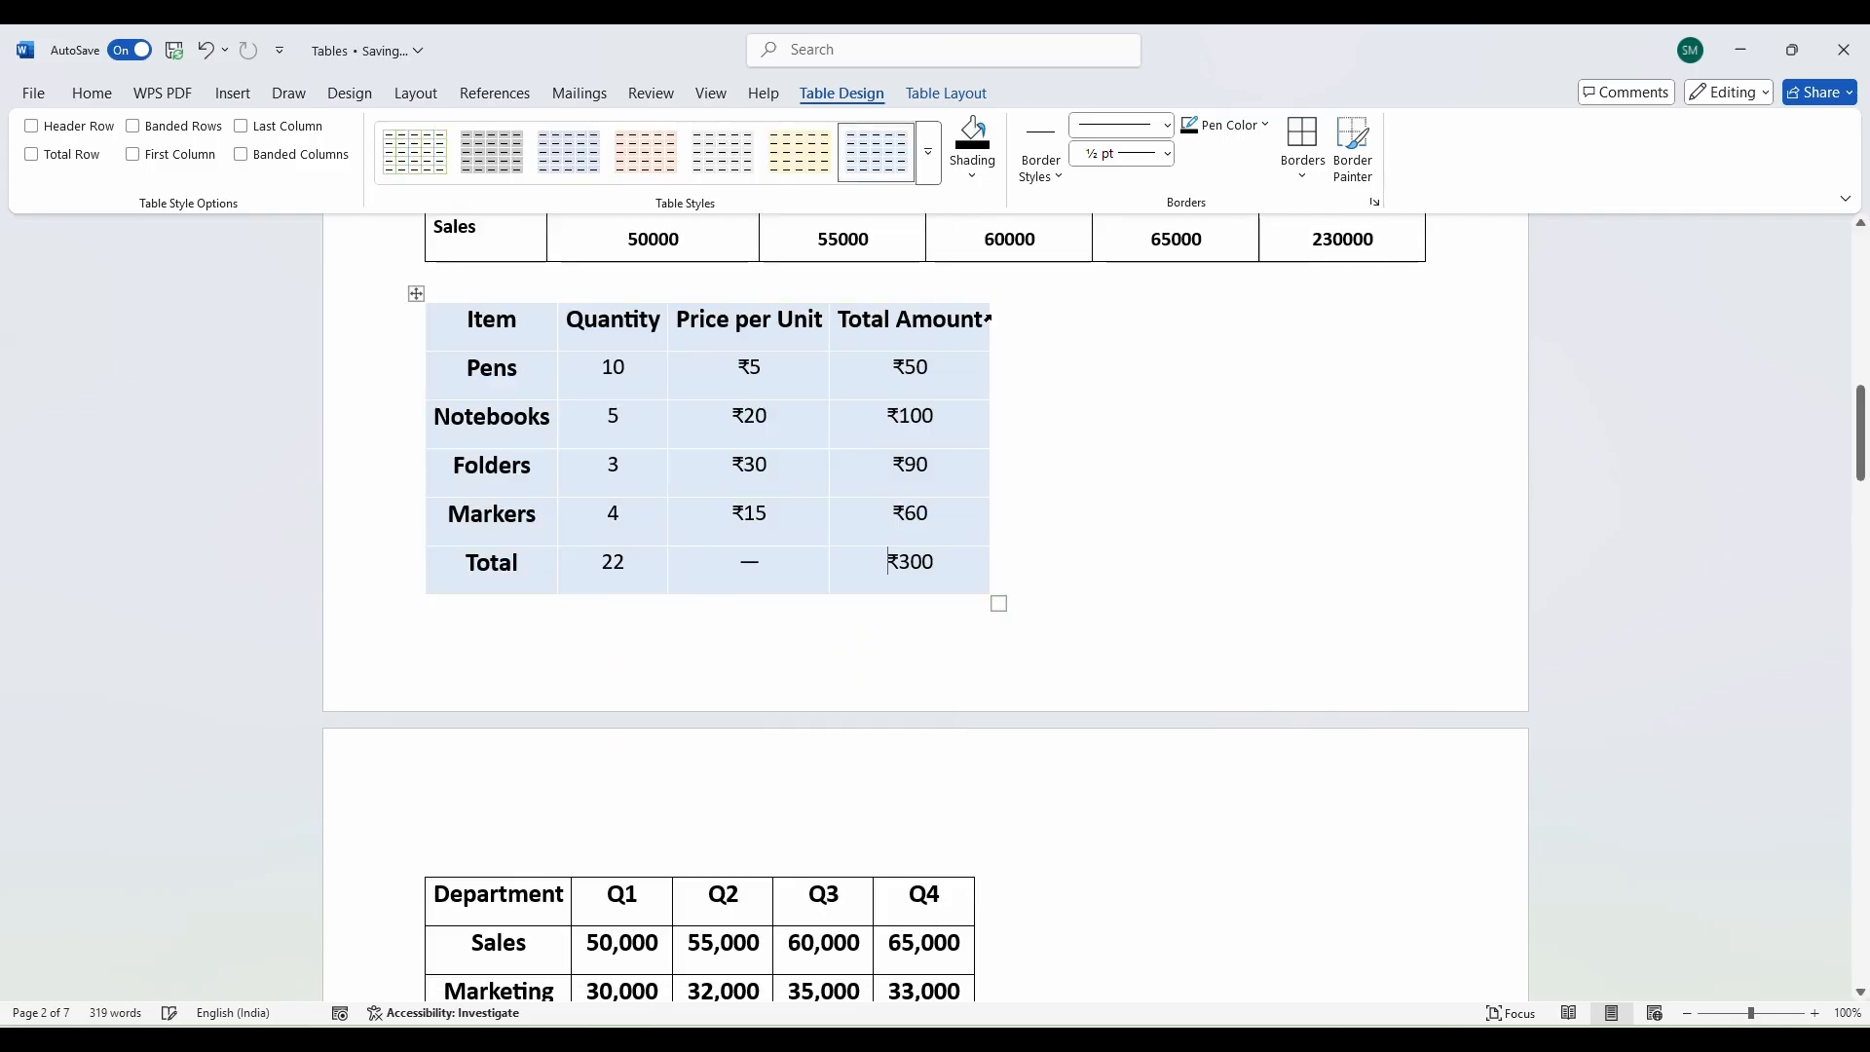
click(930, 167)
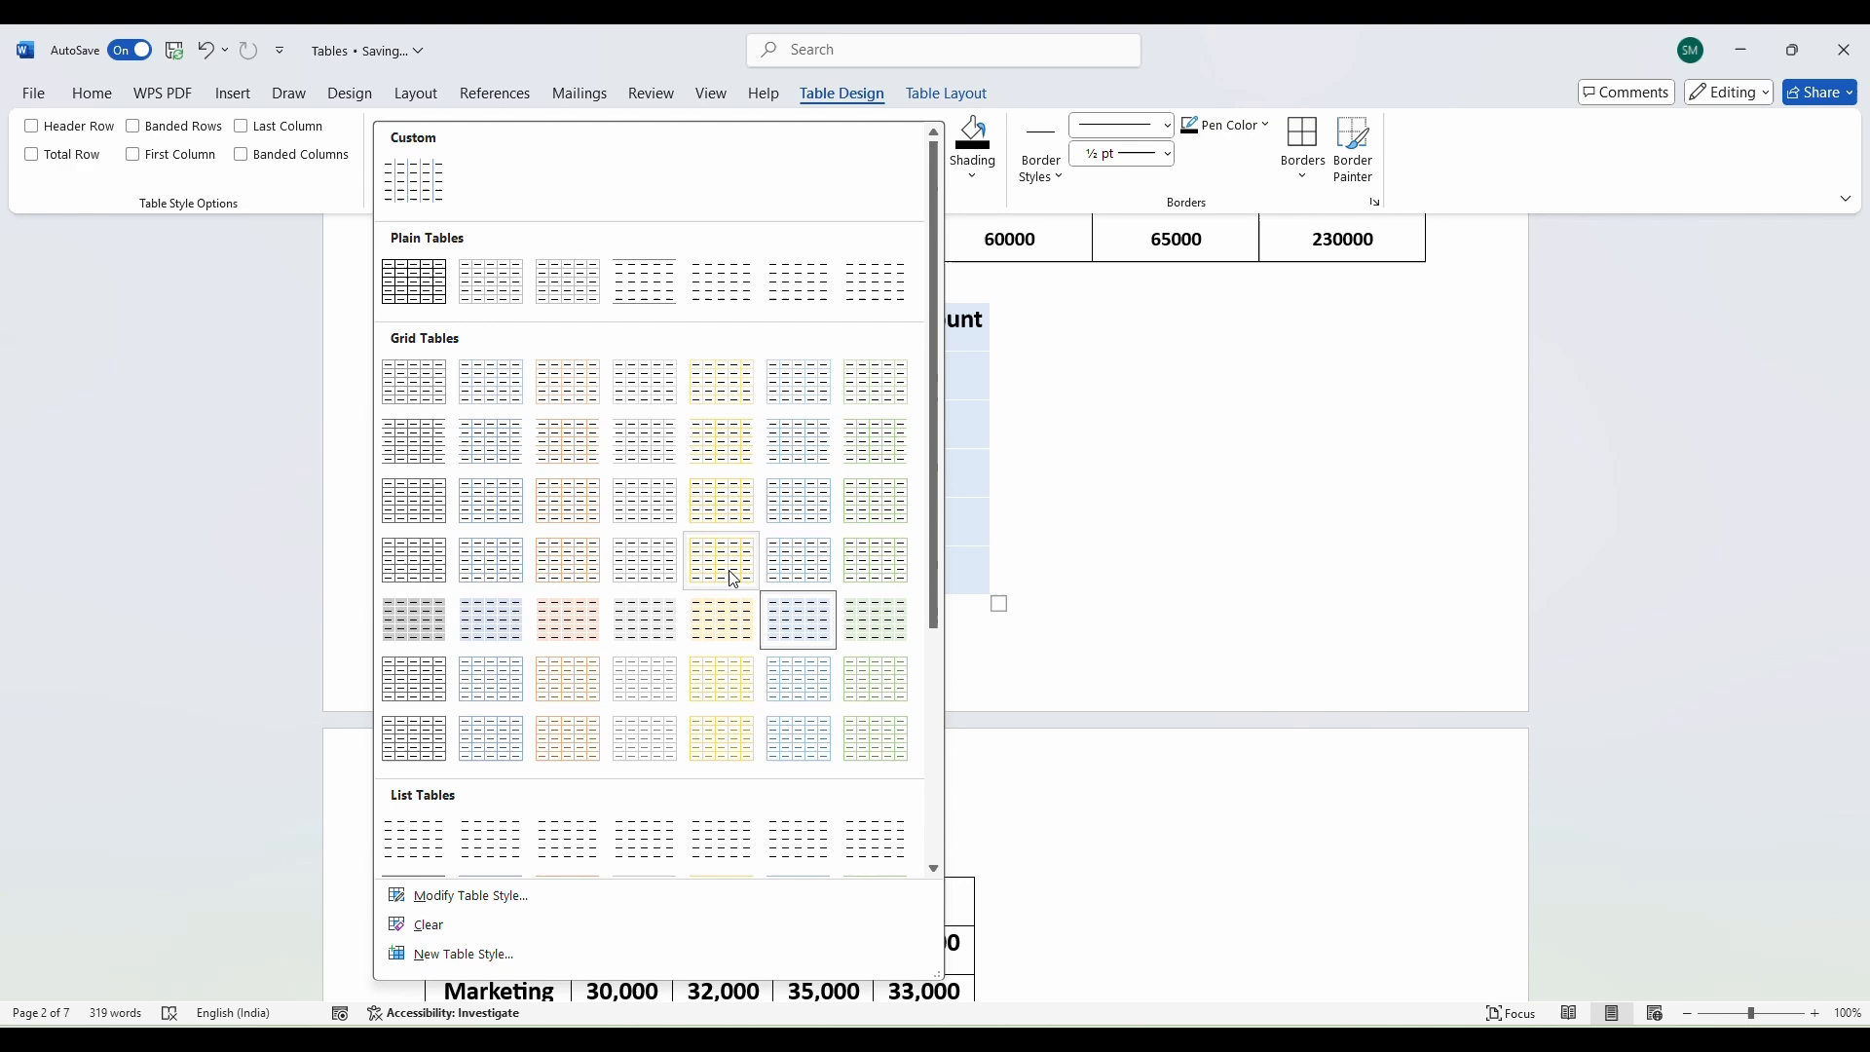
click(599, 634)
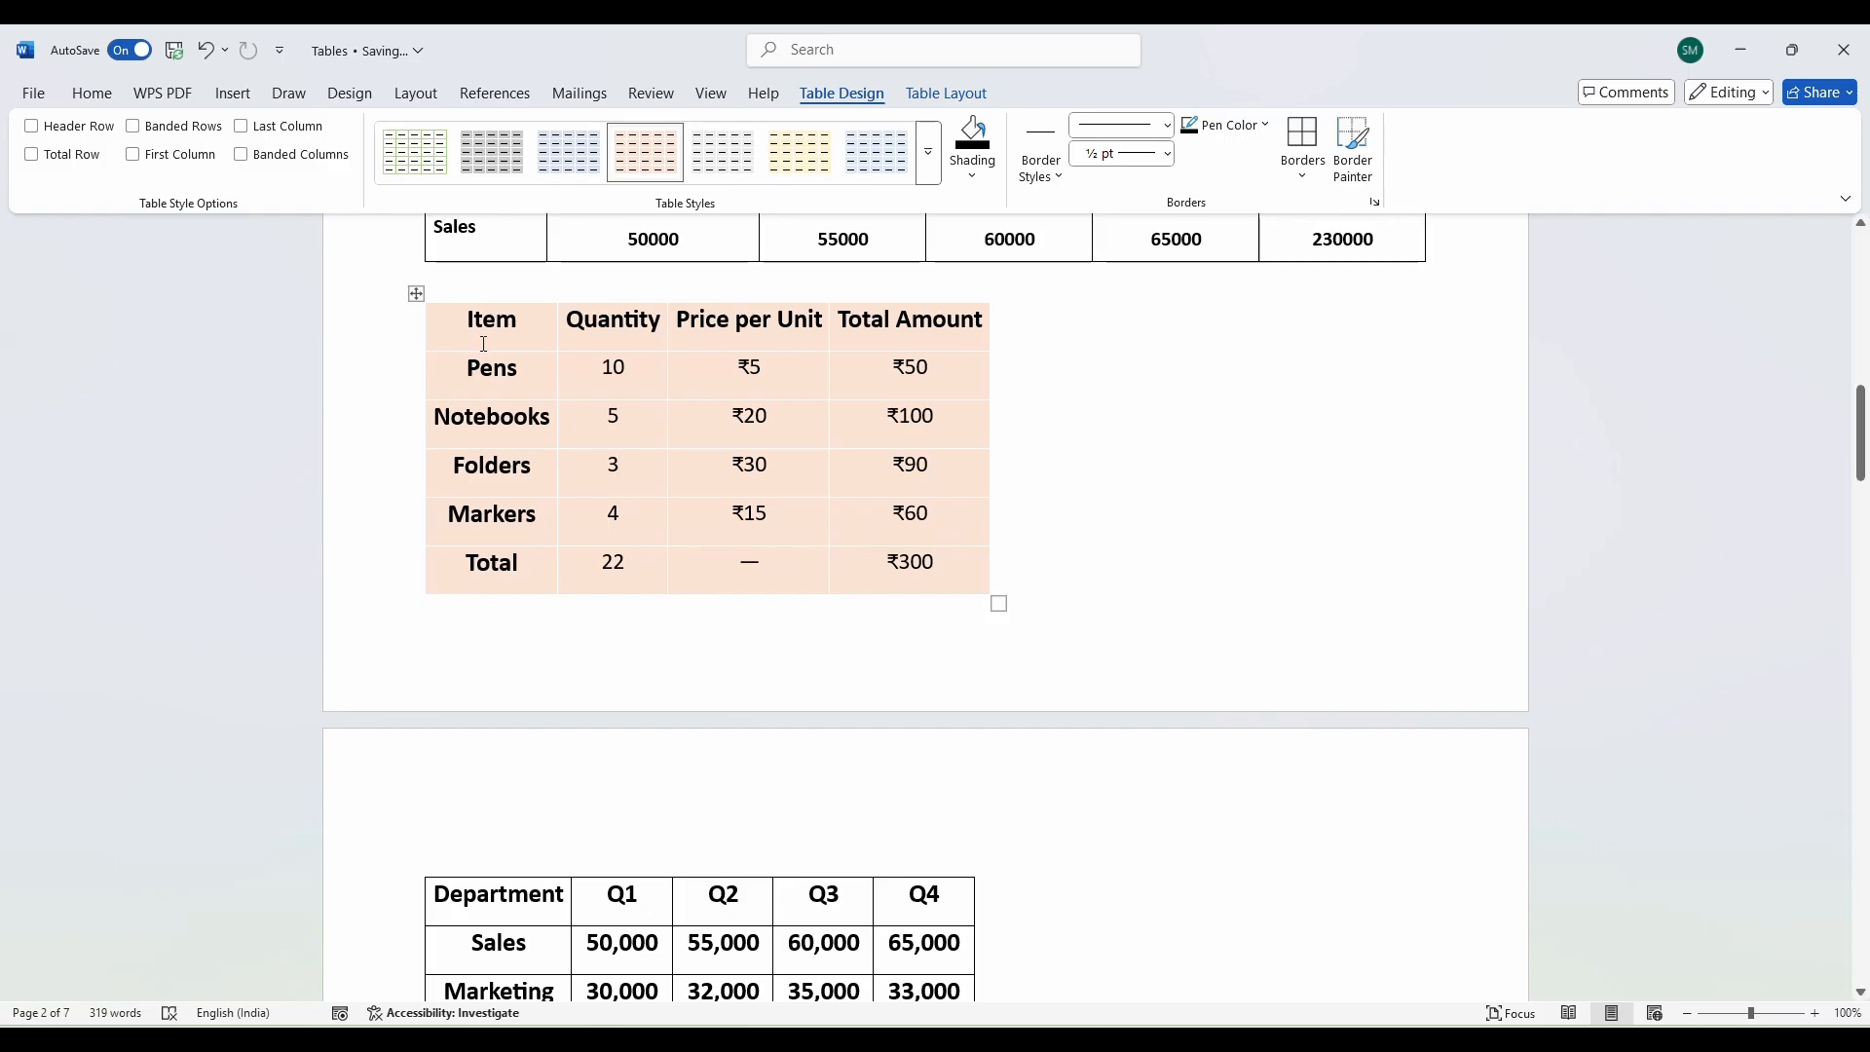
drag(467, 322, 964, 323)
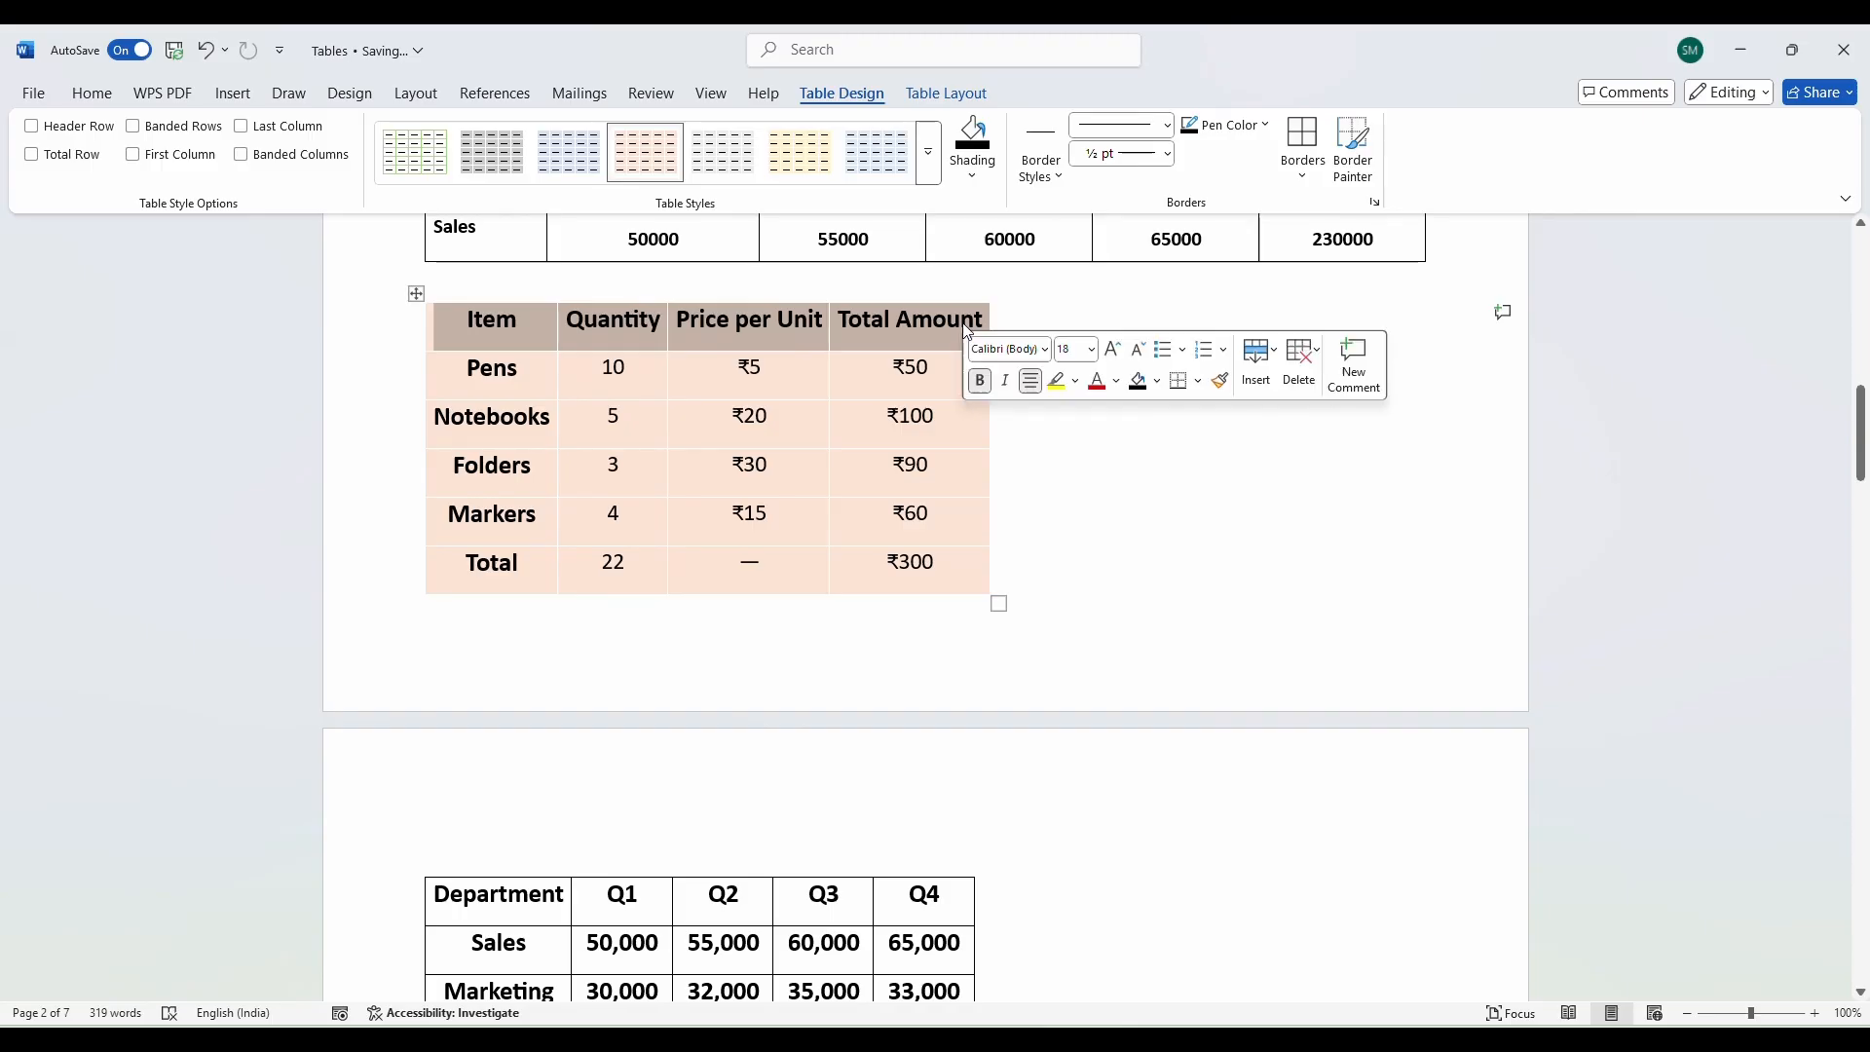
click(465, 419)
drag(497, 323, 505, 573)
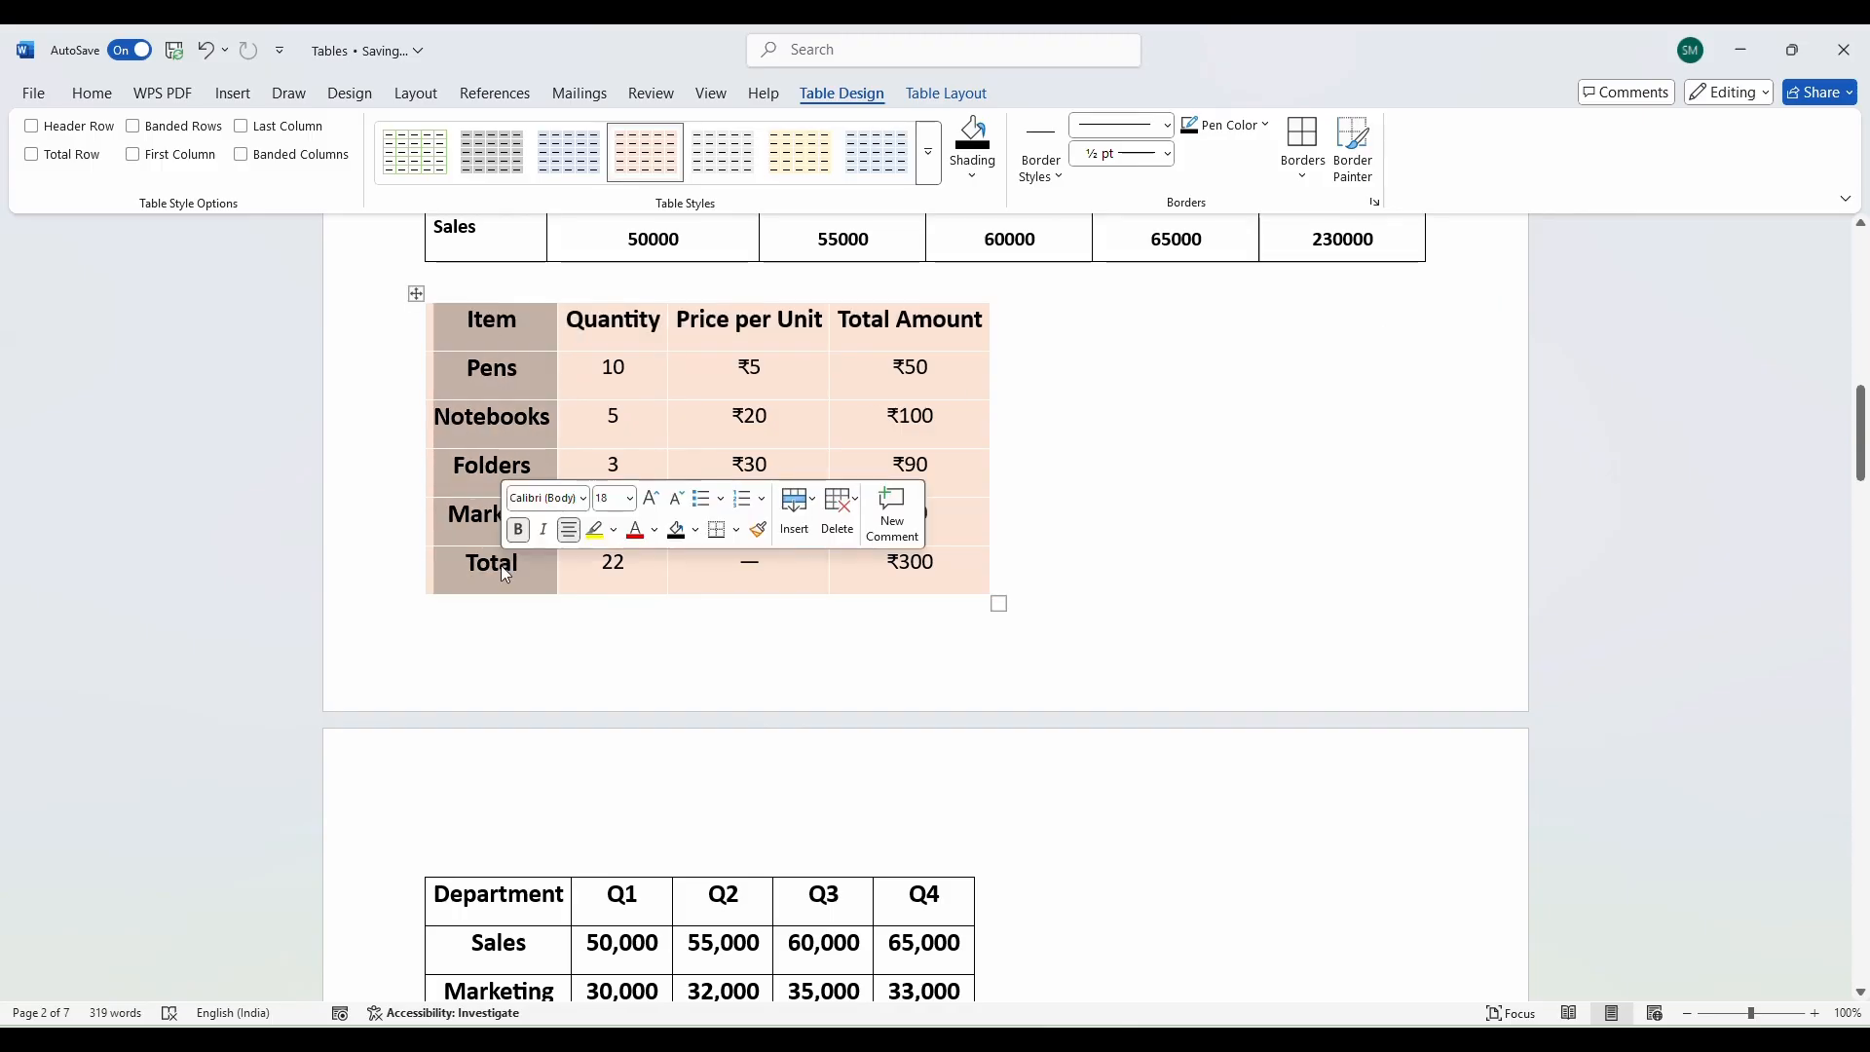
click(501, 565)
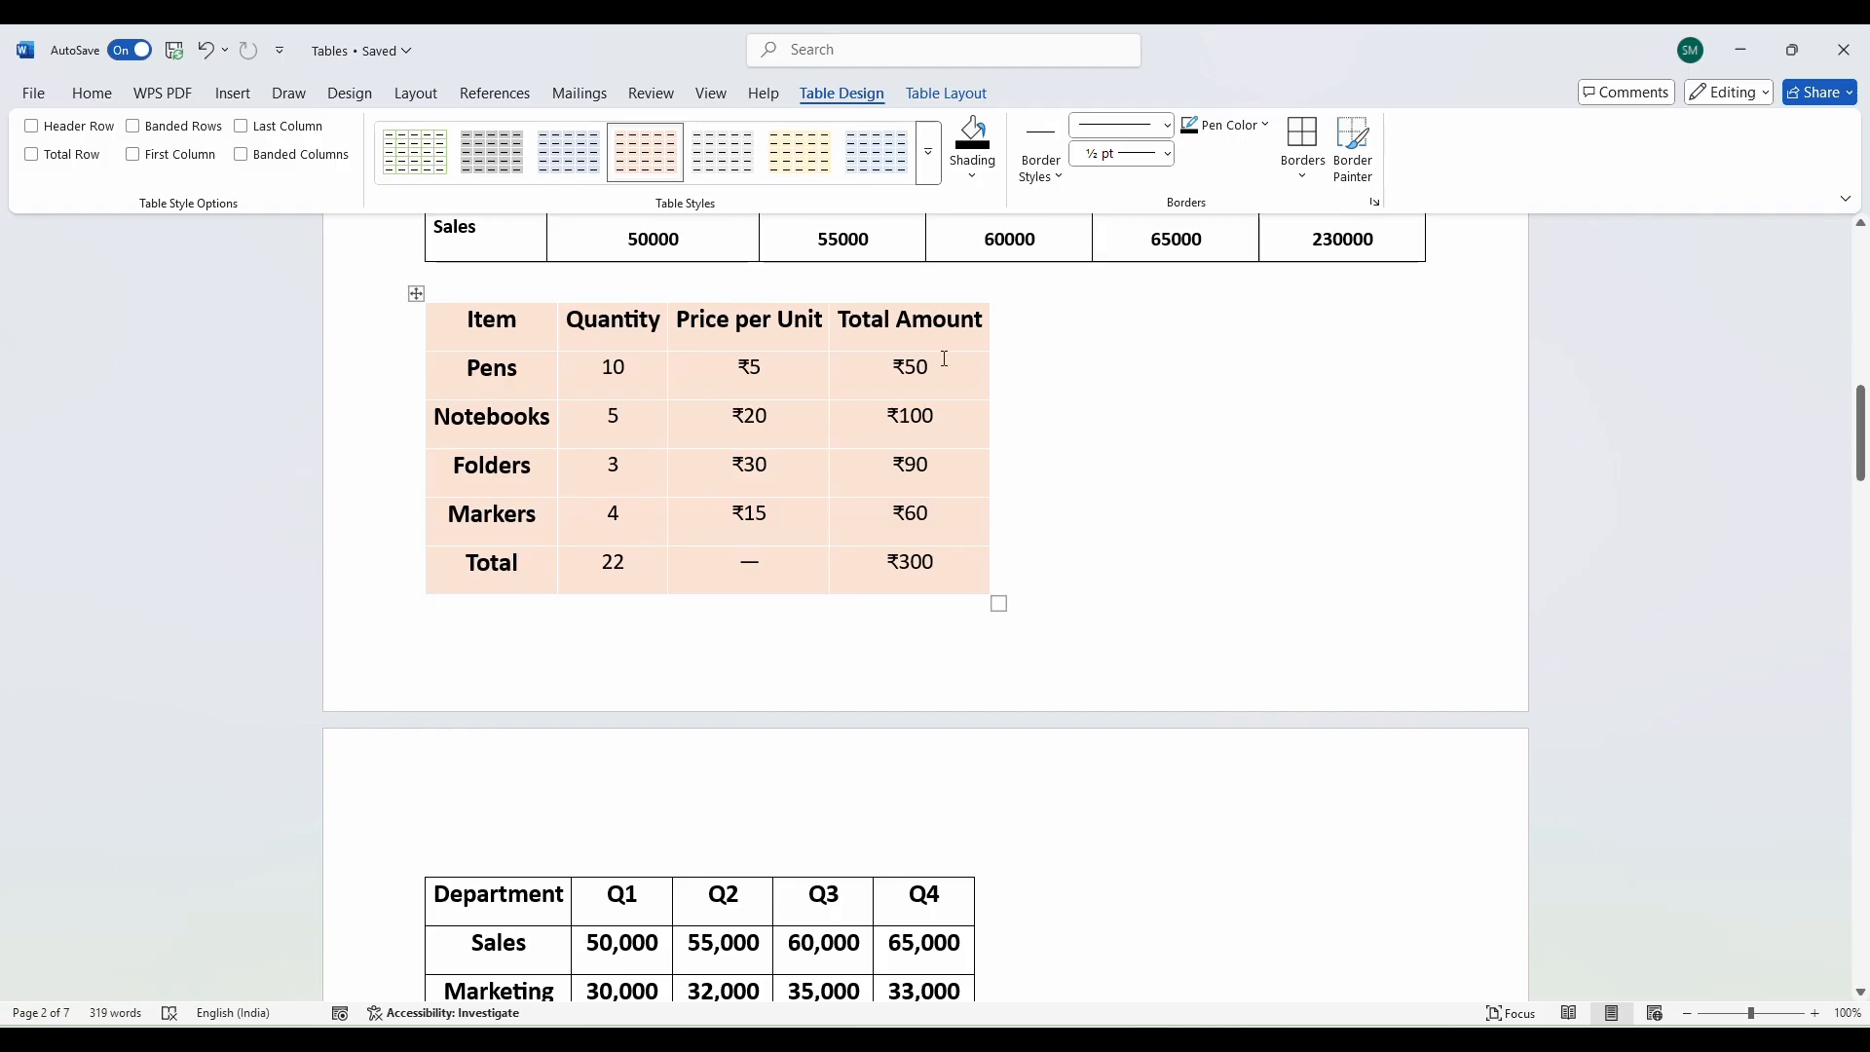
drag(939, 358, 948, 573)
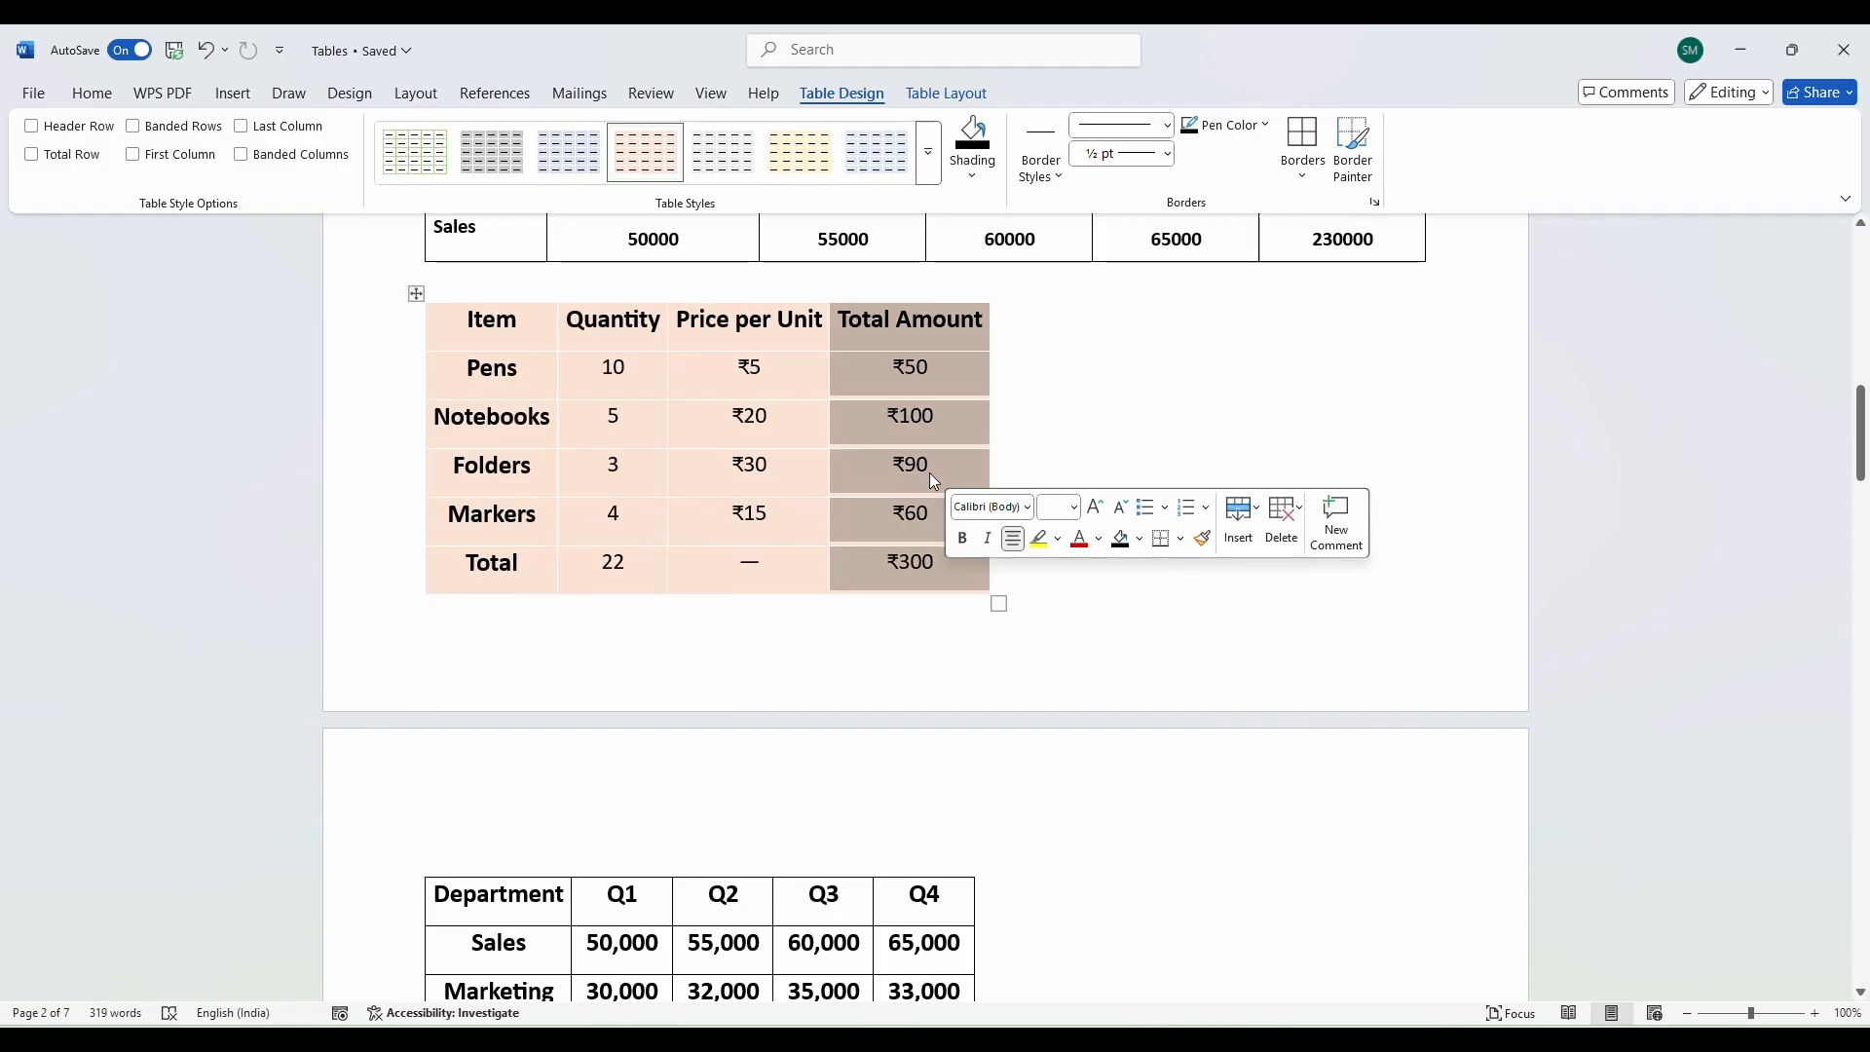
click(614, 573)
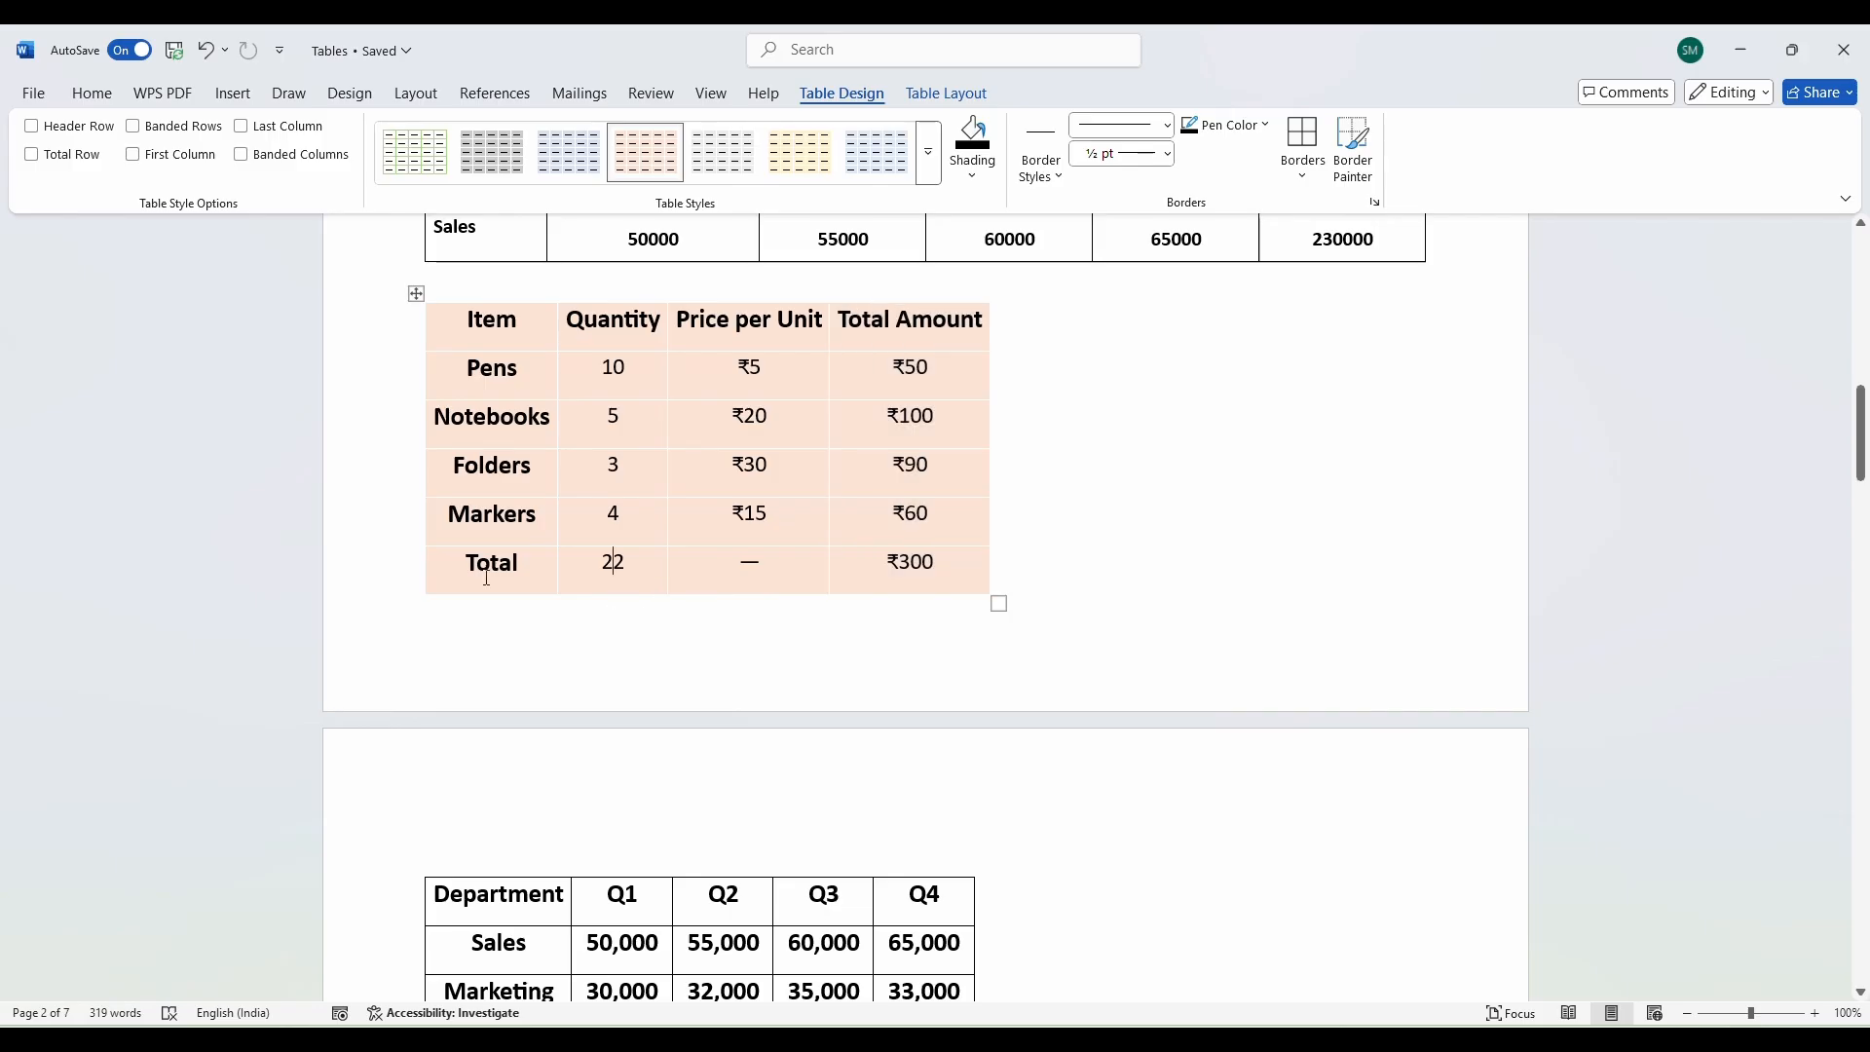
drag(487, 576, 968, 581)
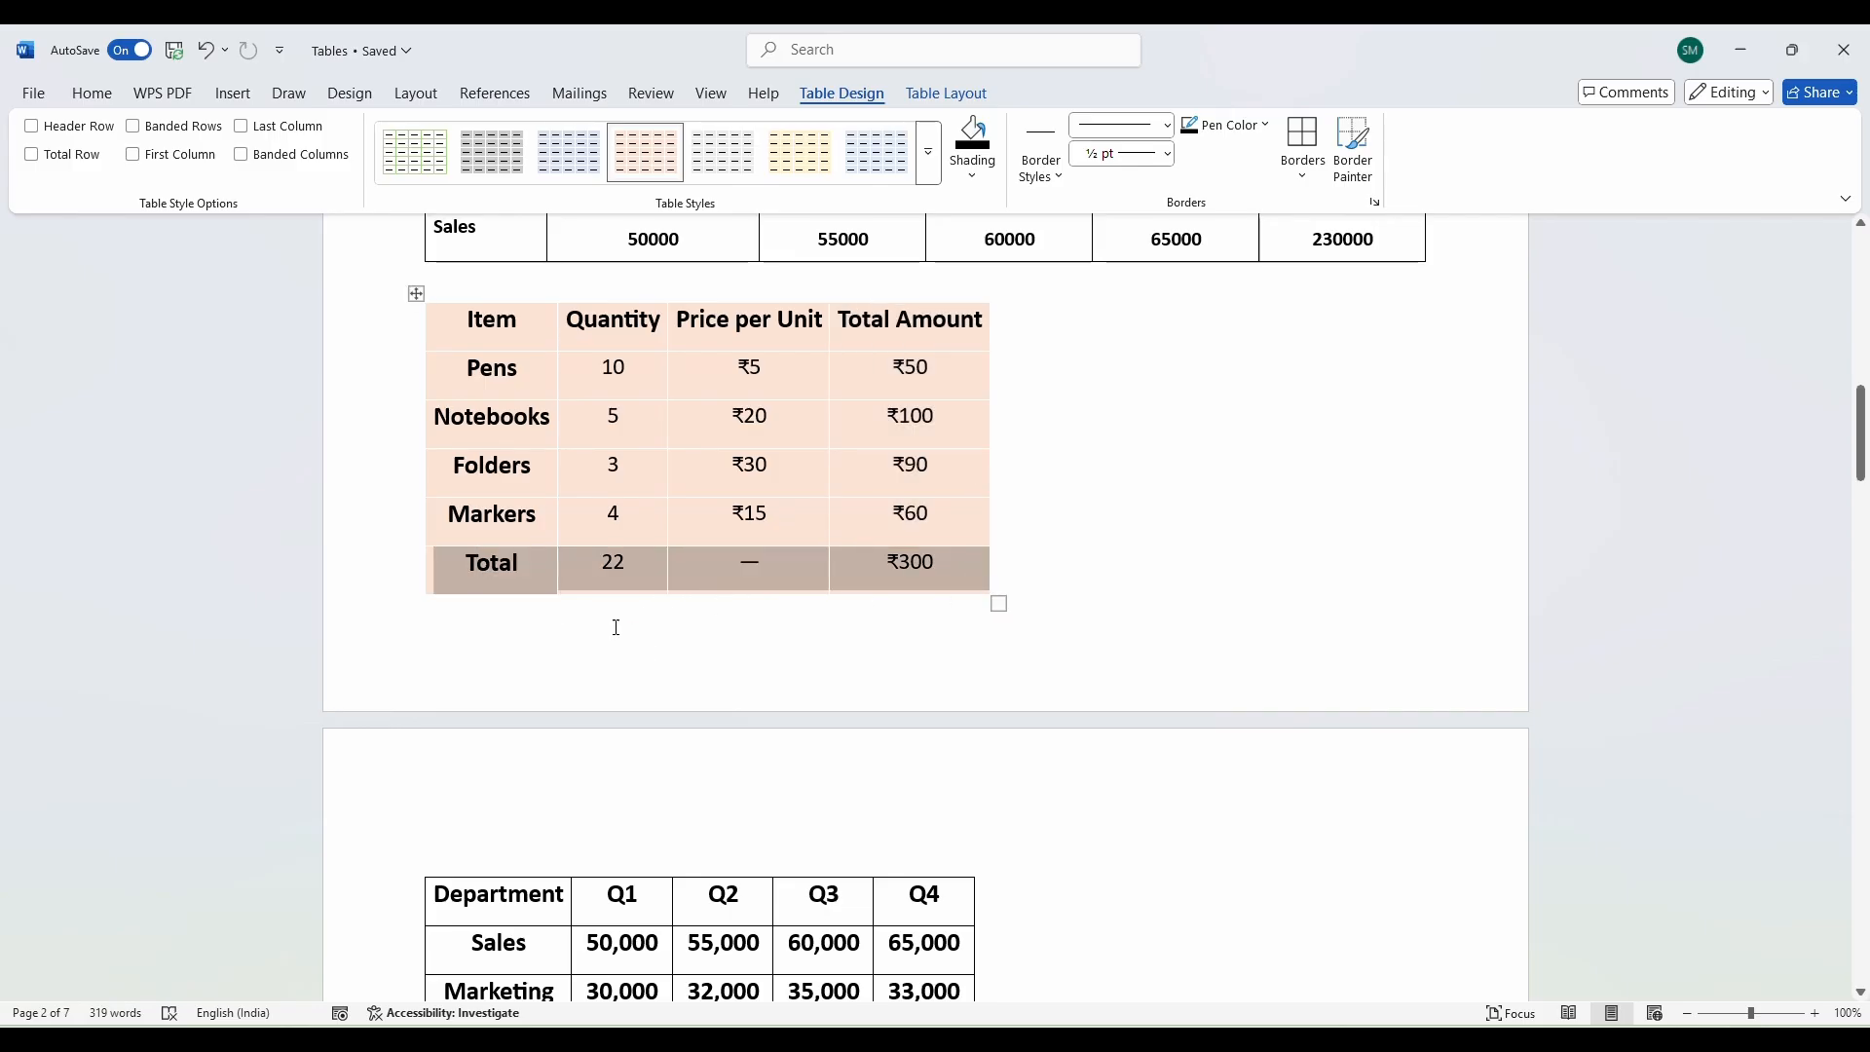
click(628, 518)
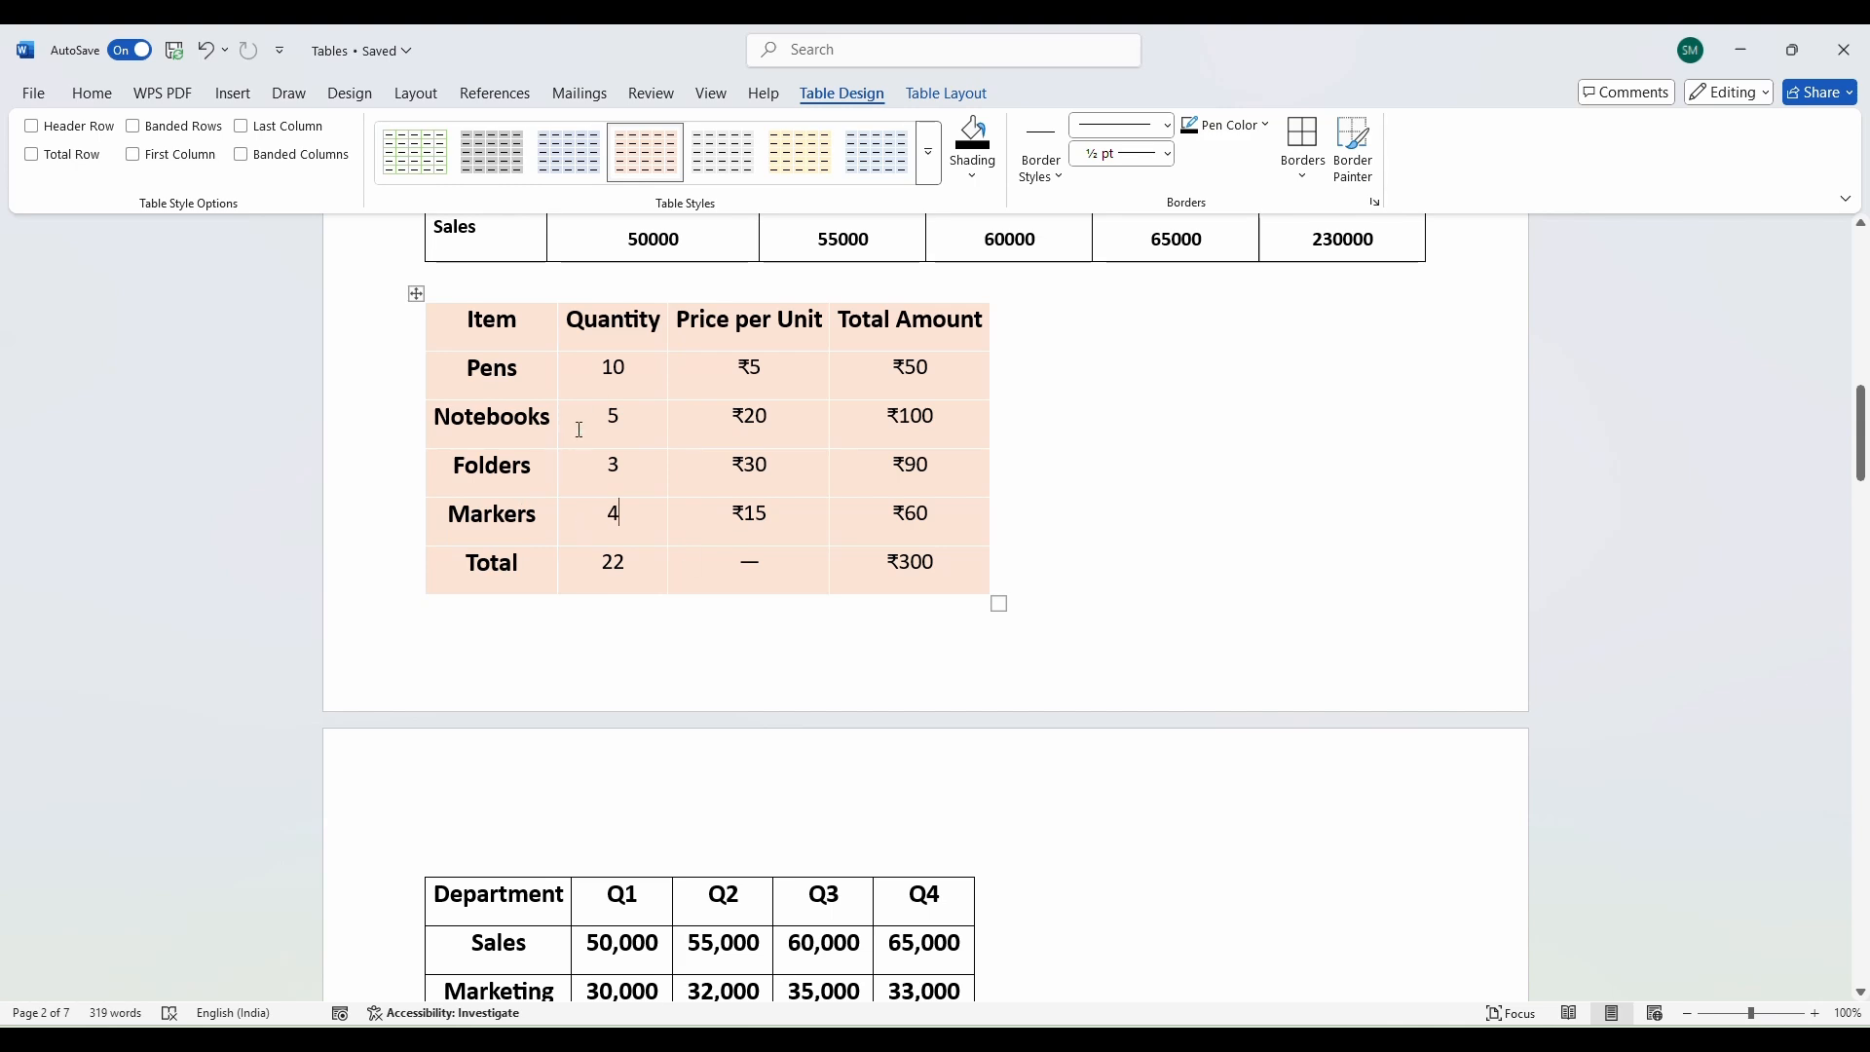
drag(584, 326, 806, 363)
click(897, 333)
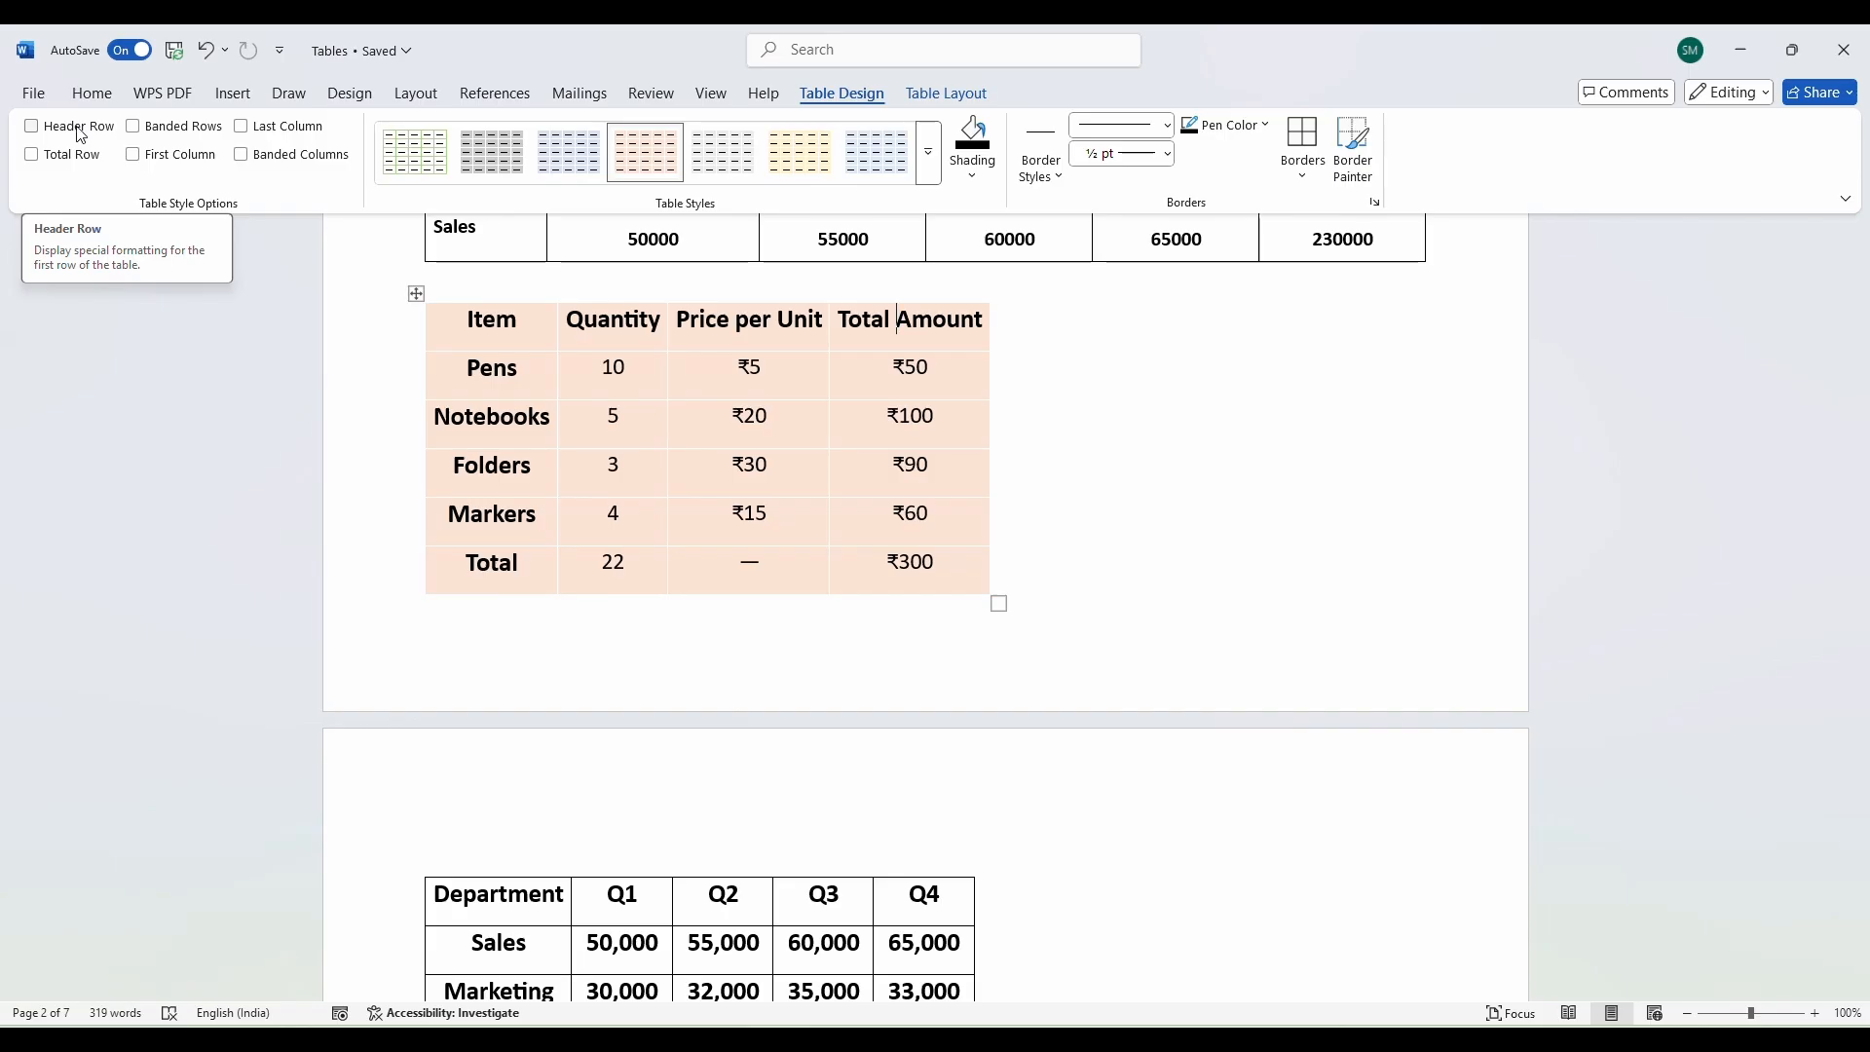
drag(459, 334, 916, 337)
click(626, 419)
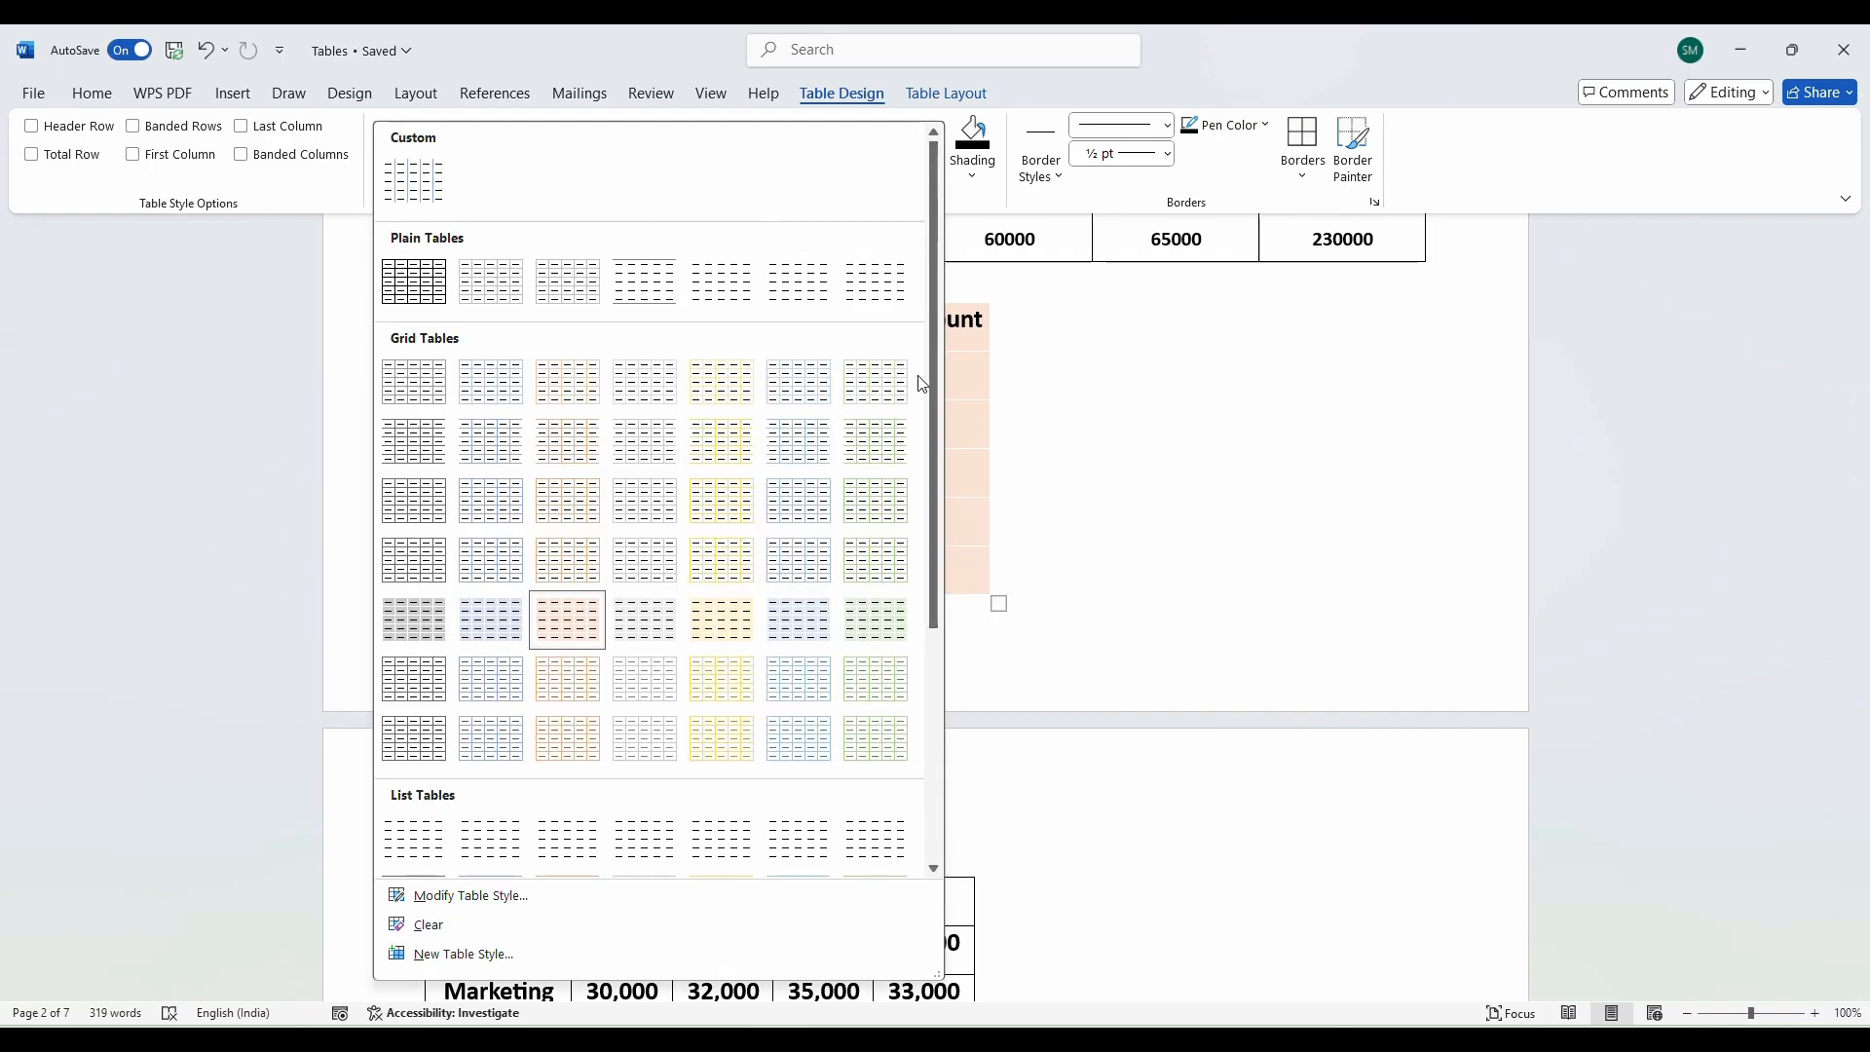
click(929, 152)
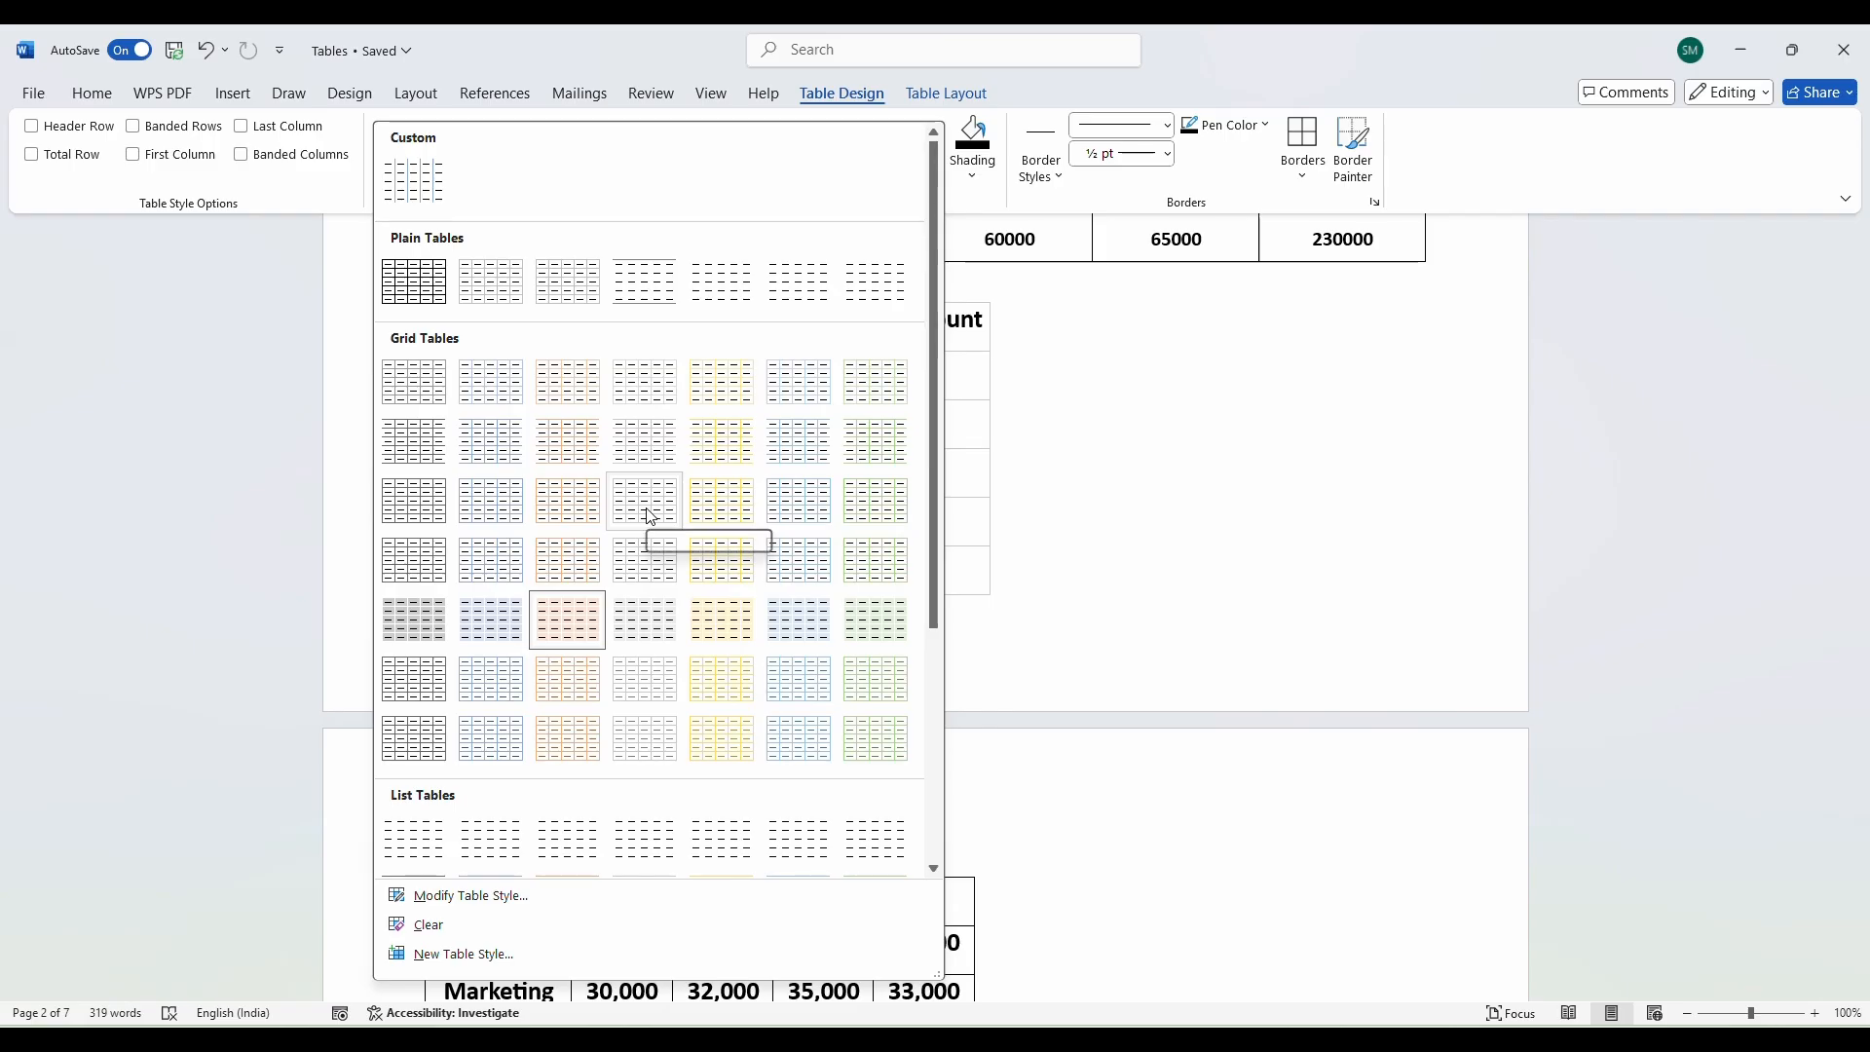
click(1093, 522)
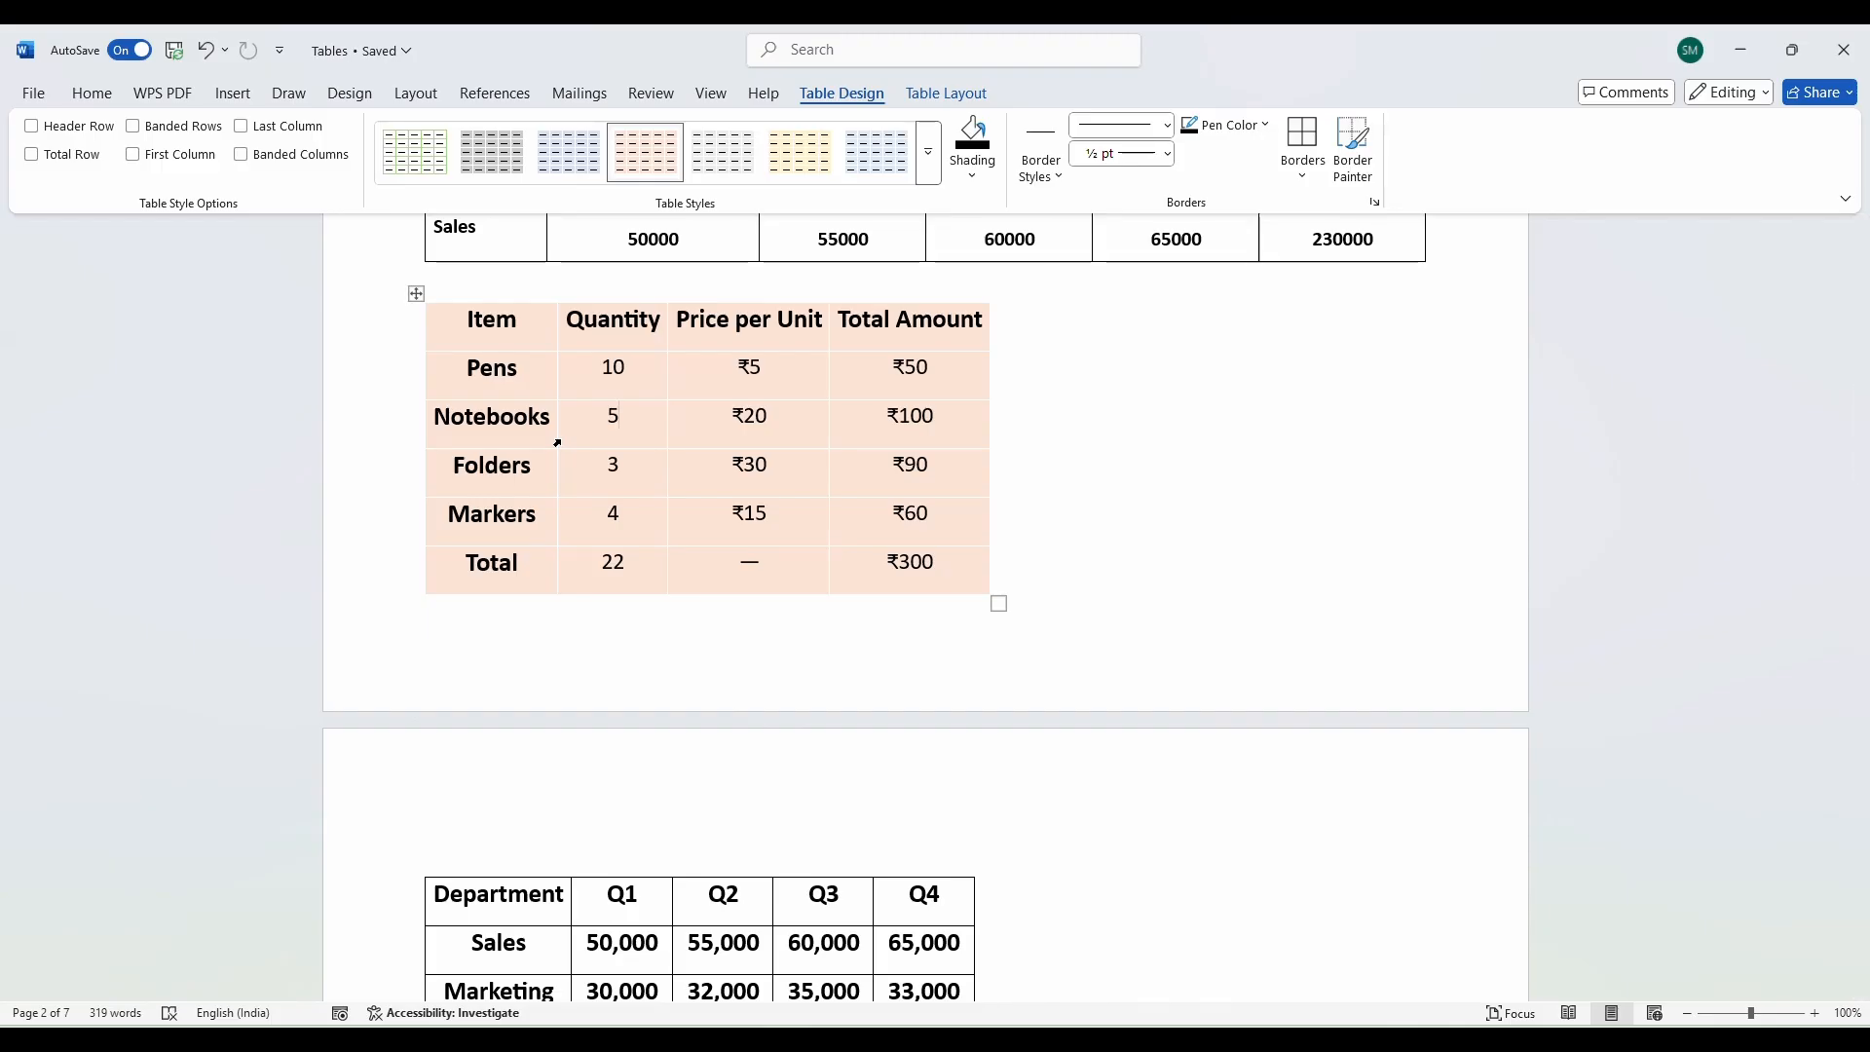
Turn on Header Row so the item table's top row becomes solid orange with white headings.
click(33, 127)
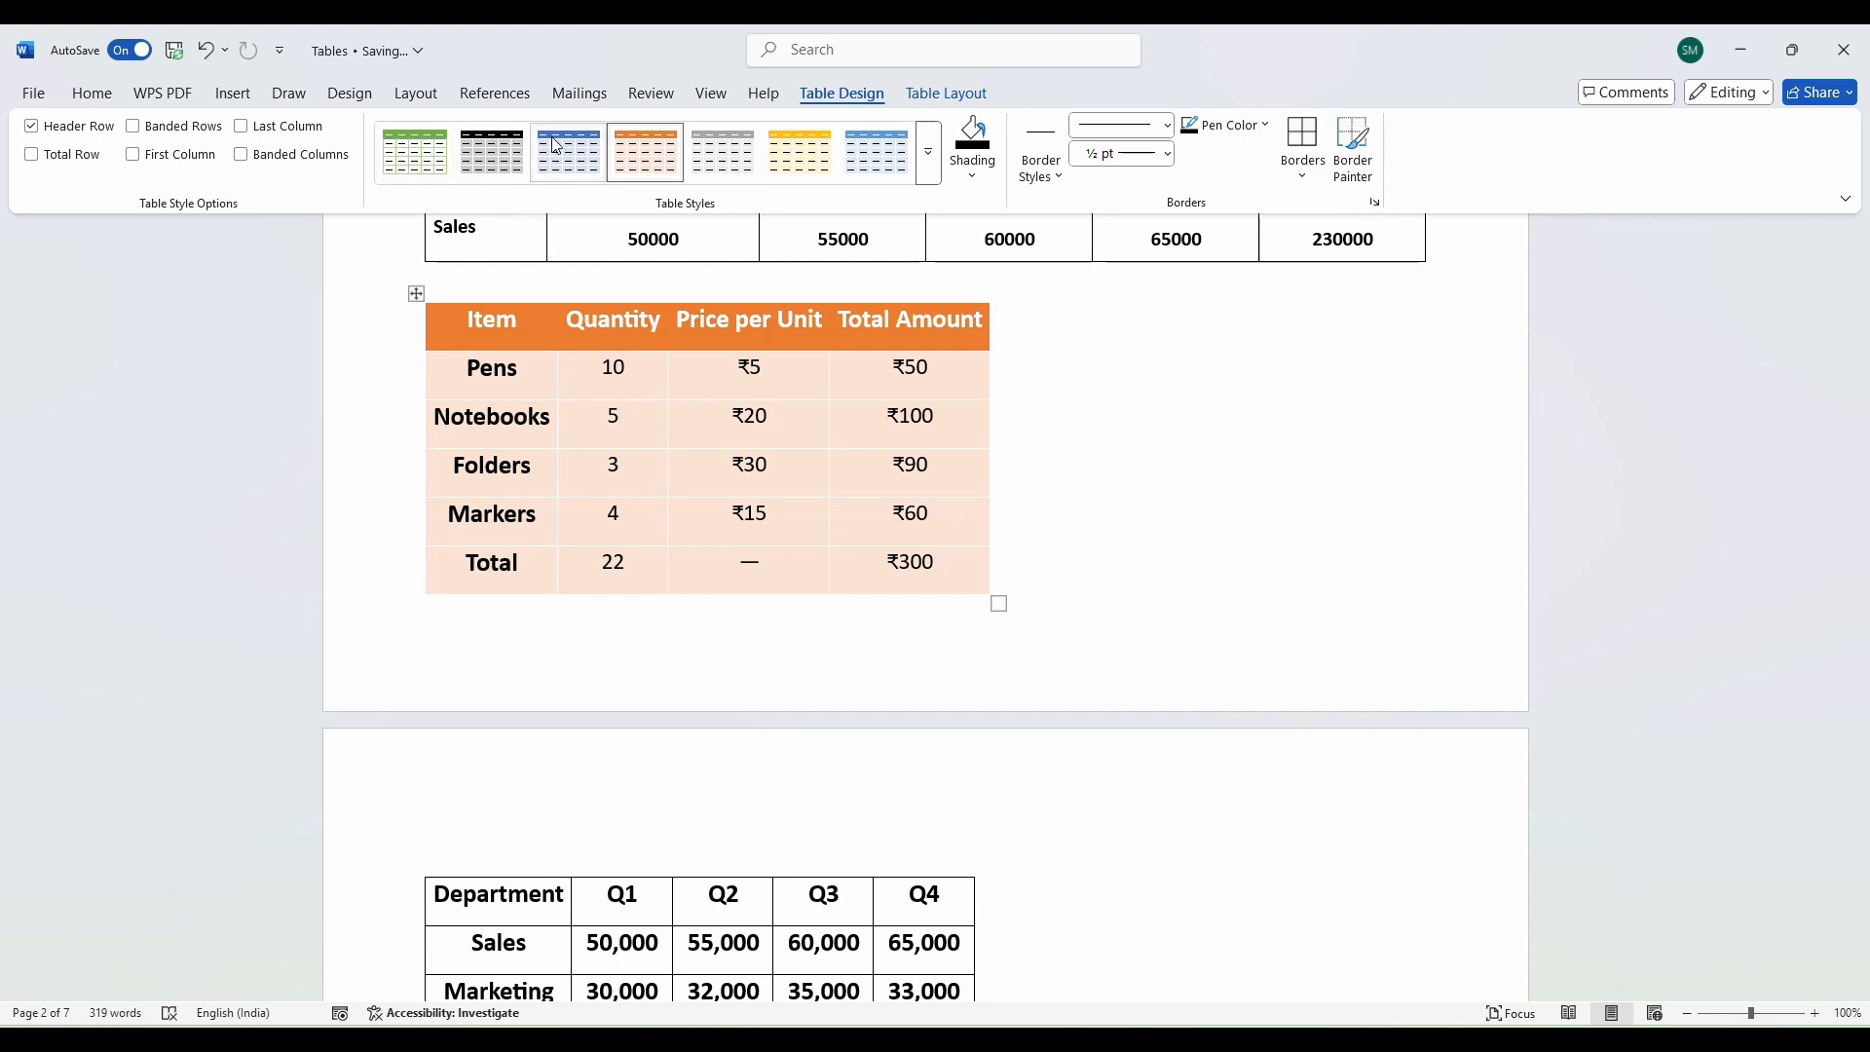
click(34, 129)
click(33, 129)
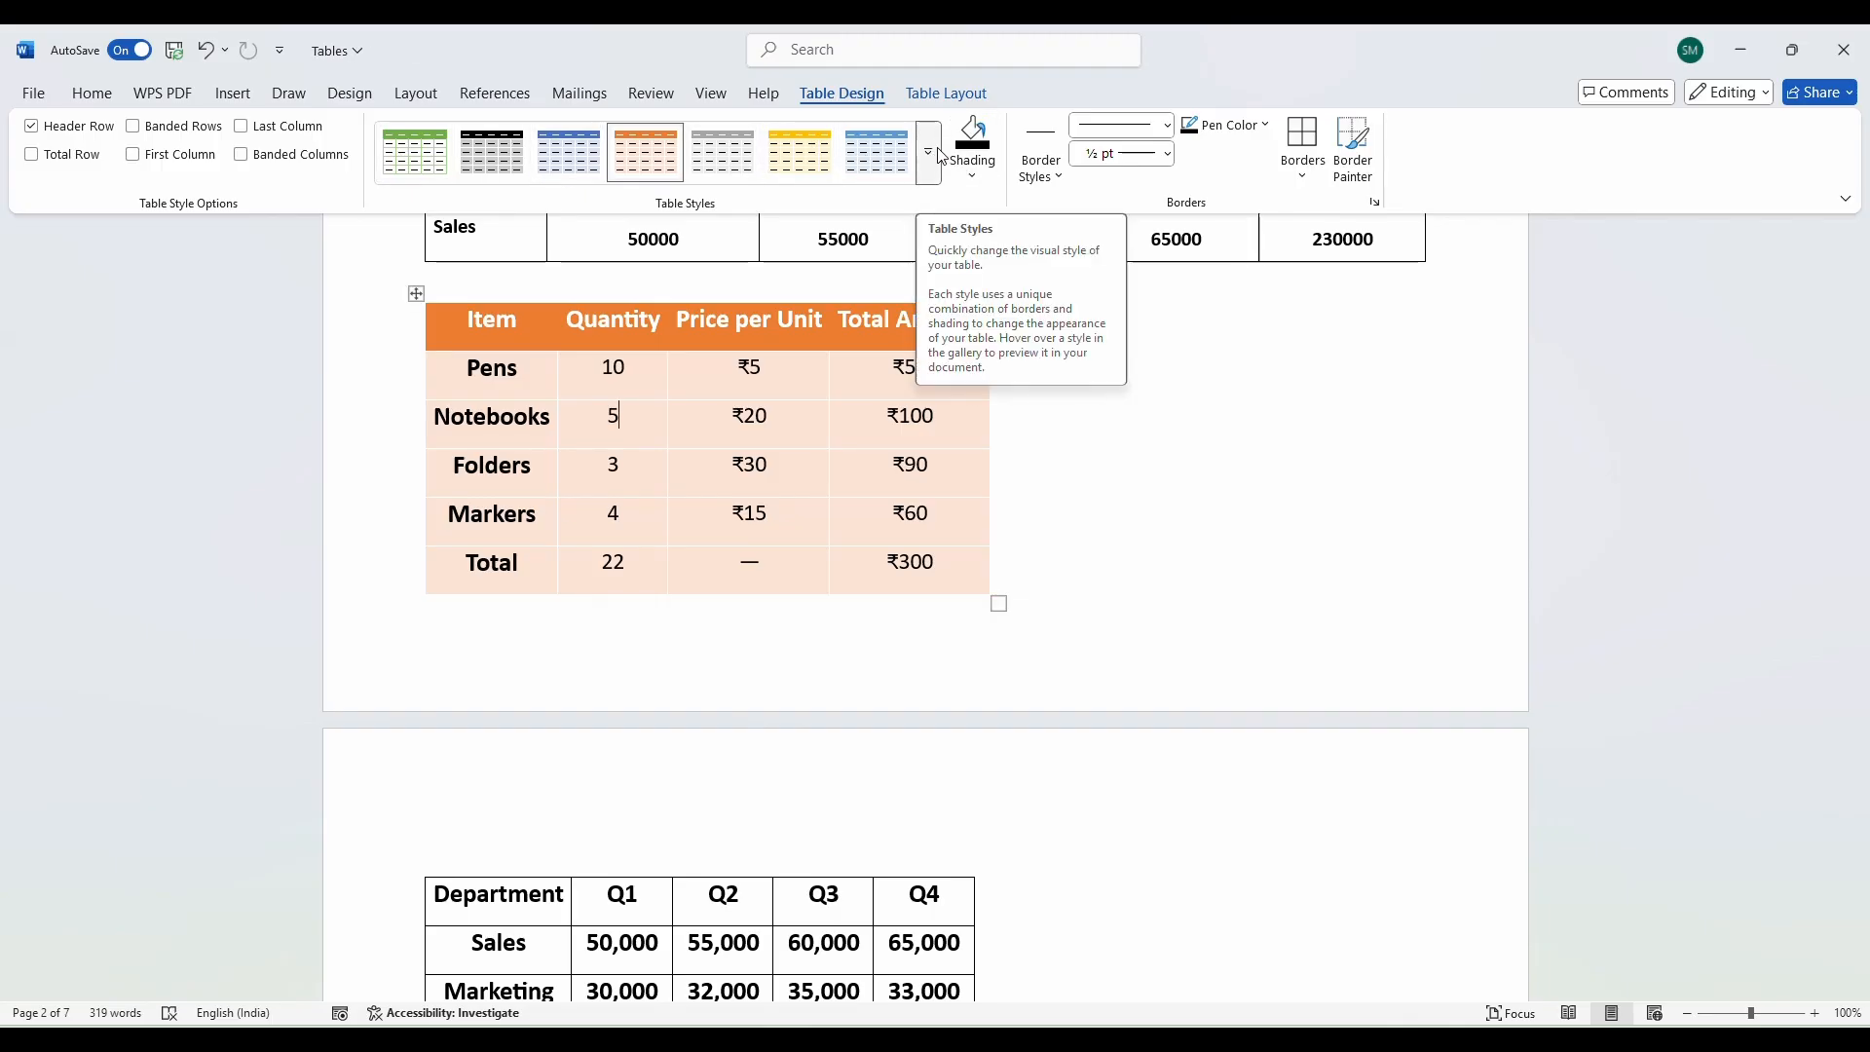
click(933, 153)
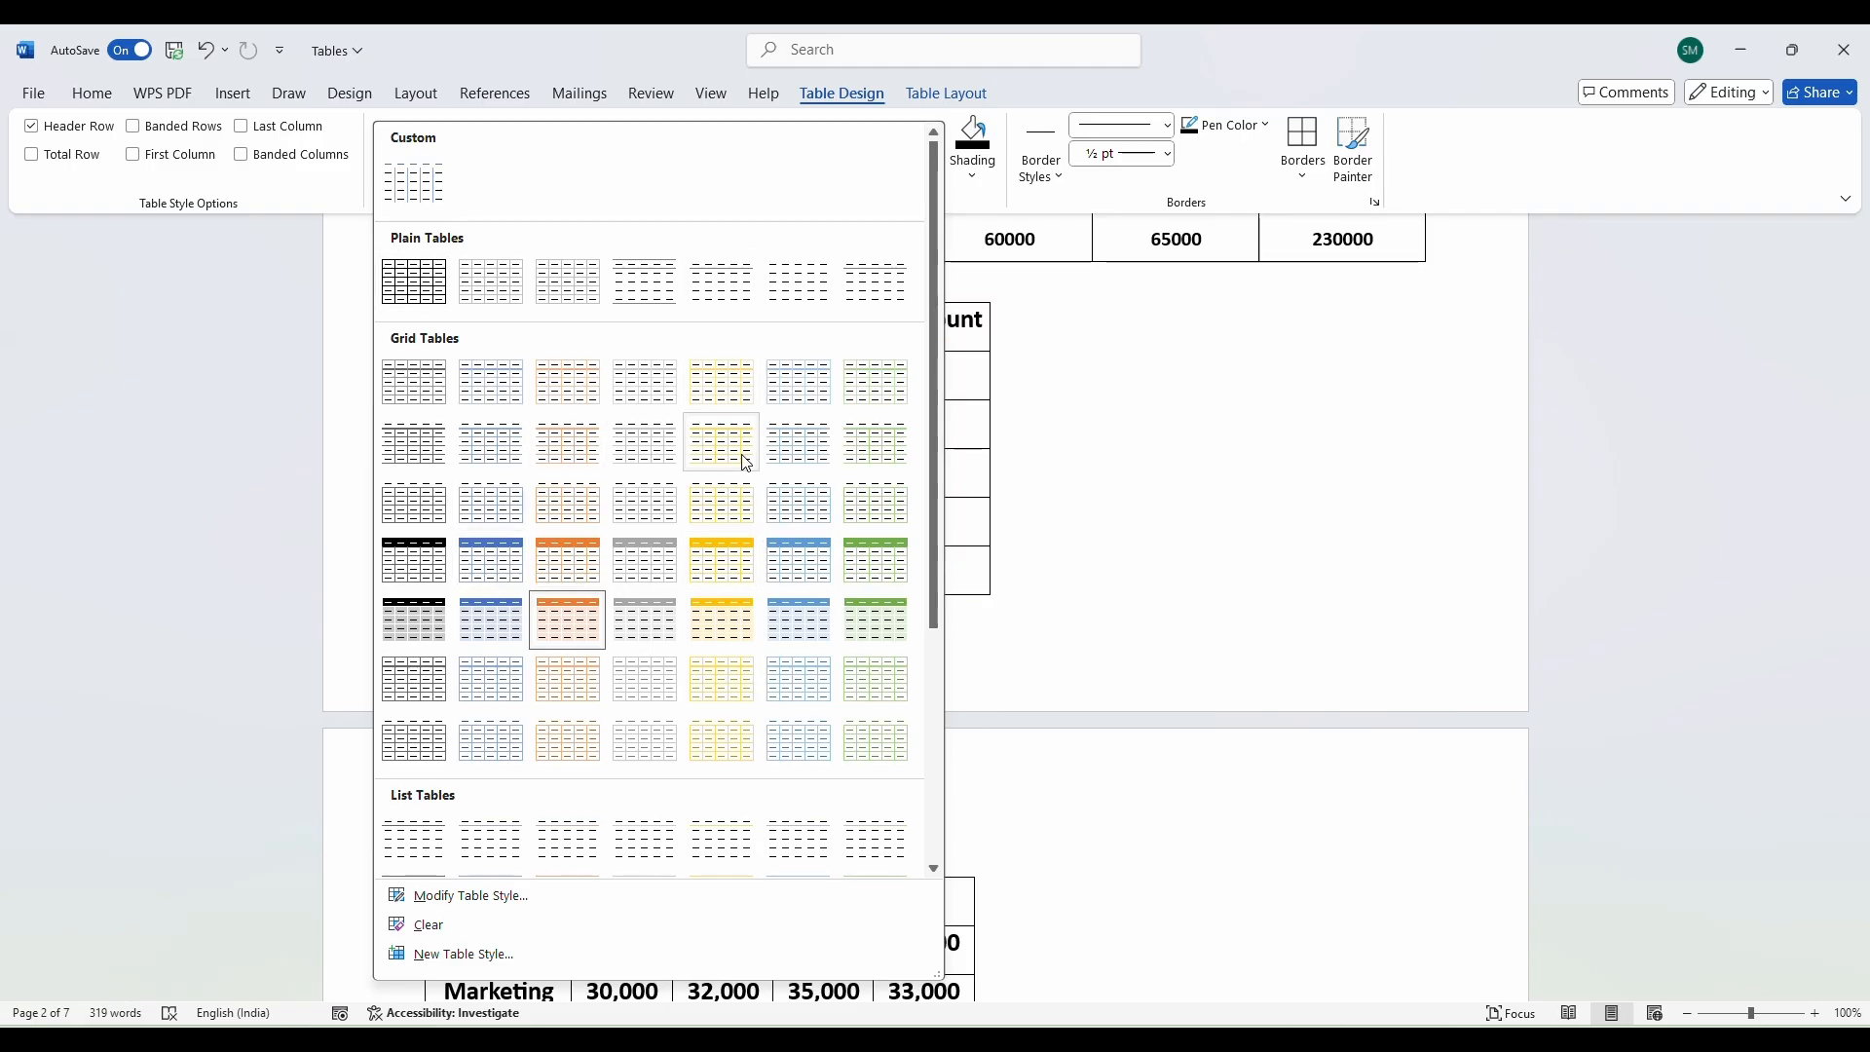
scroll(720, 545, down, 3)
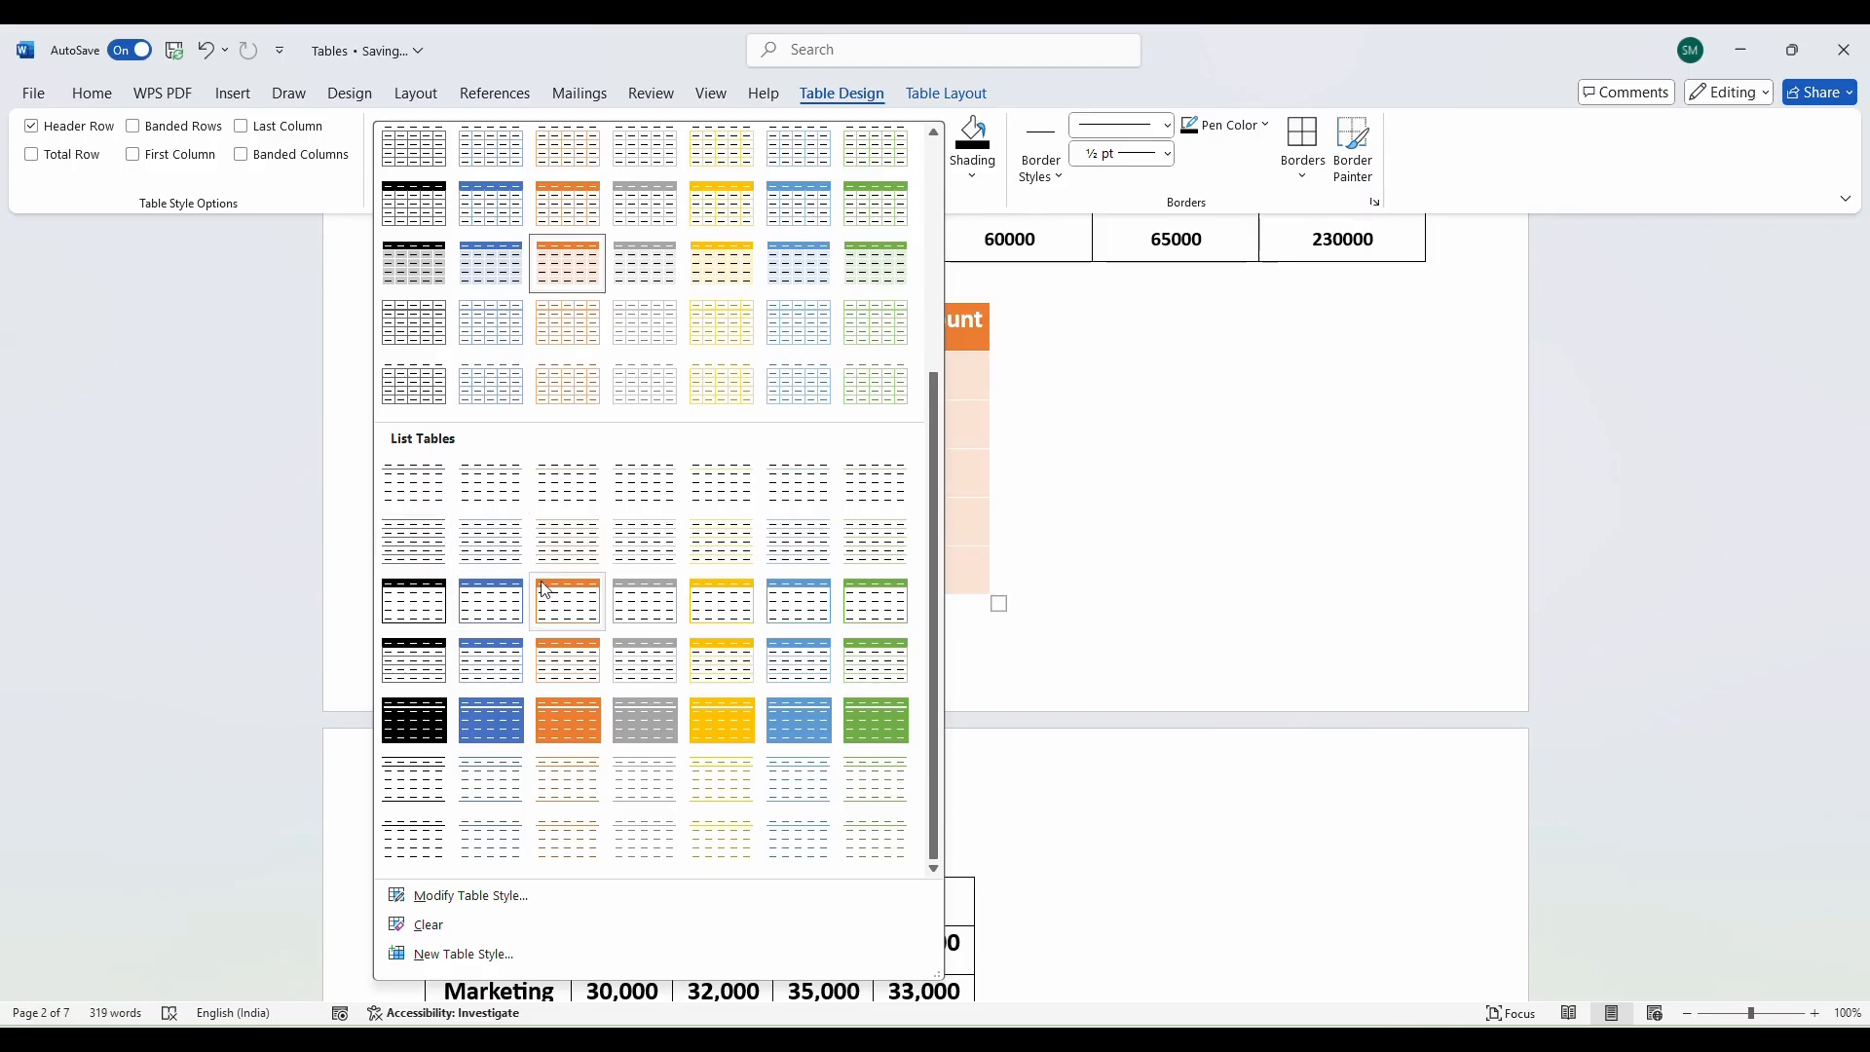
scroll(587, 574, up, 3)
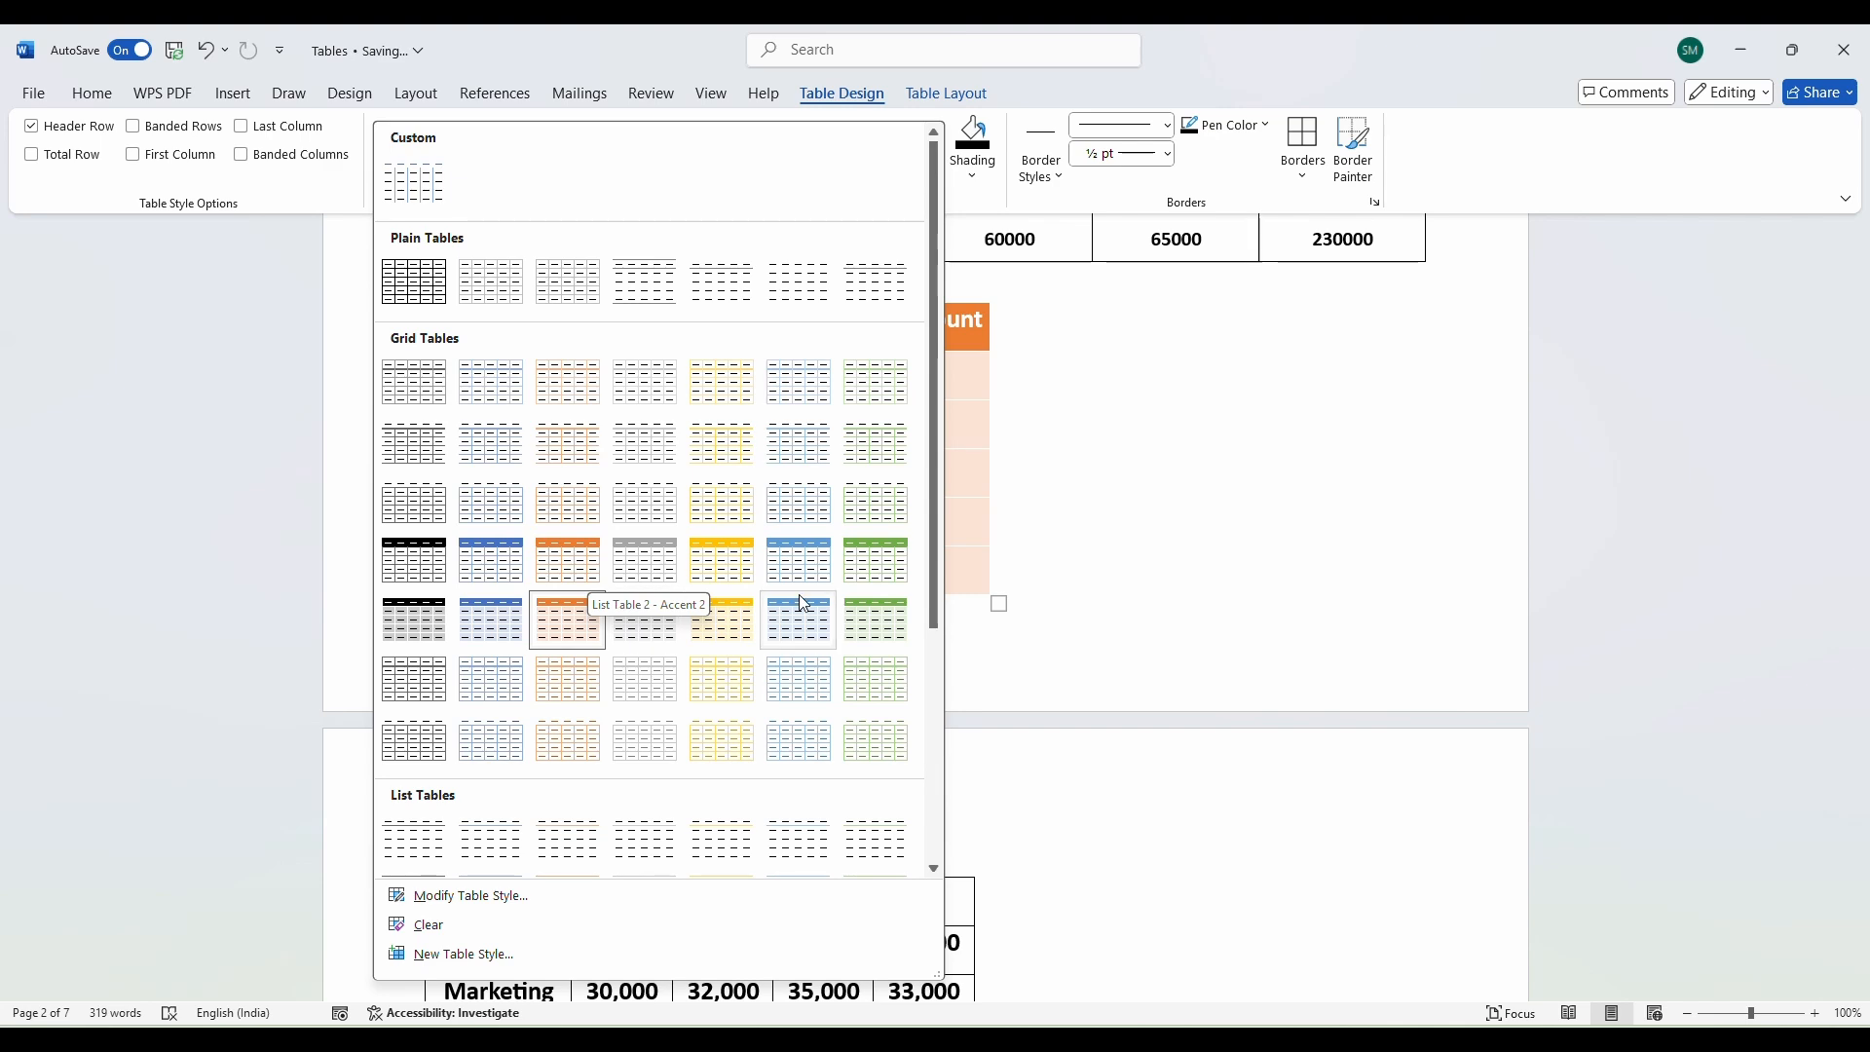
click(1117, 562)
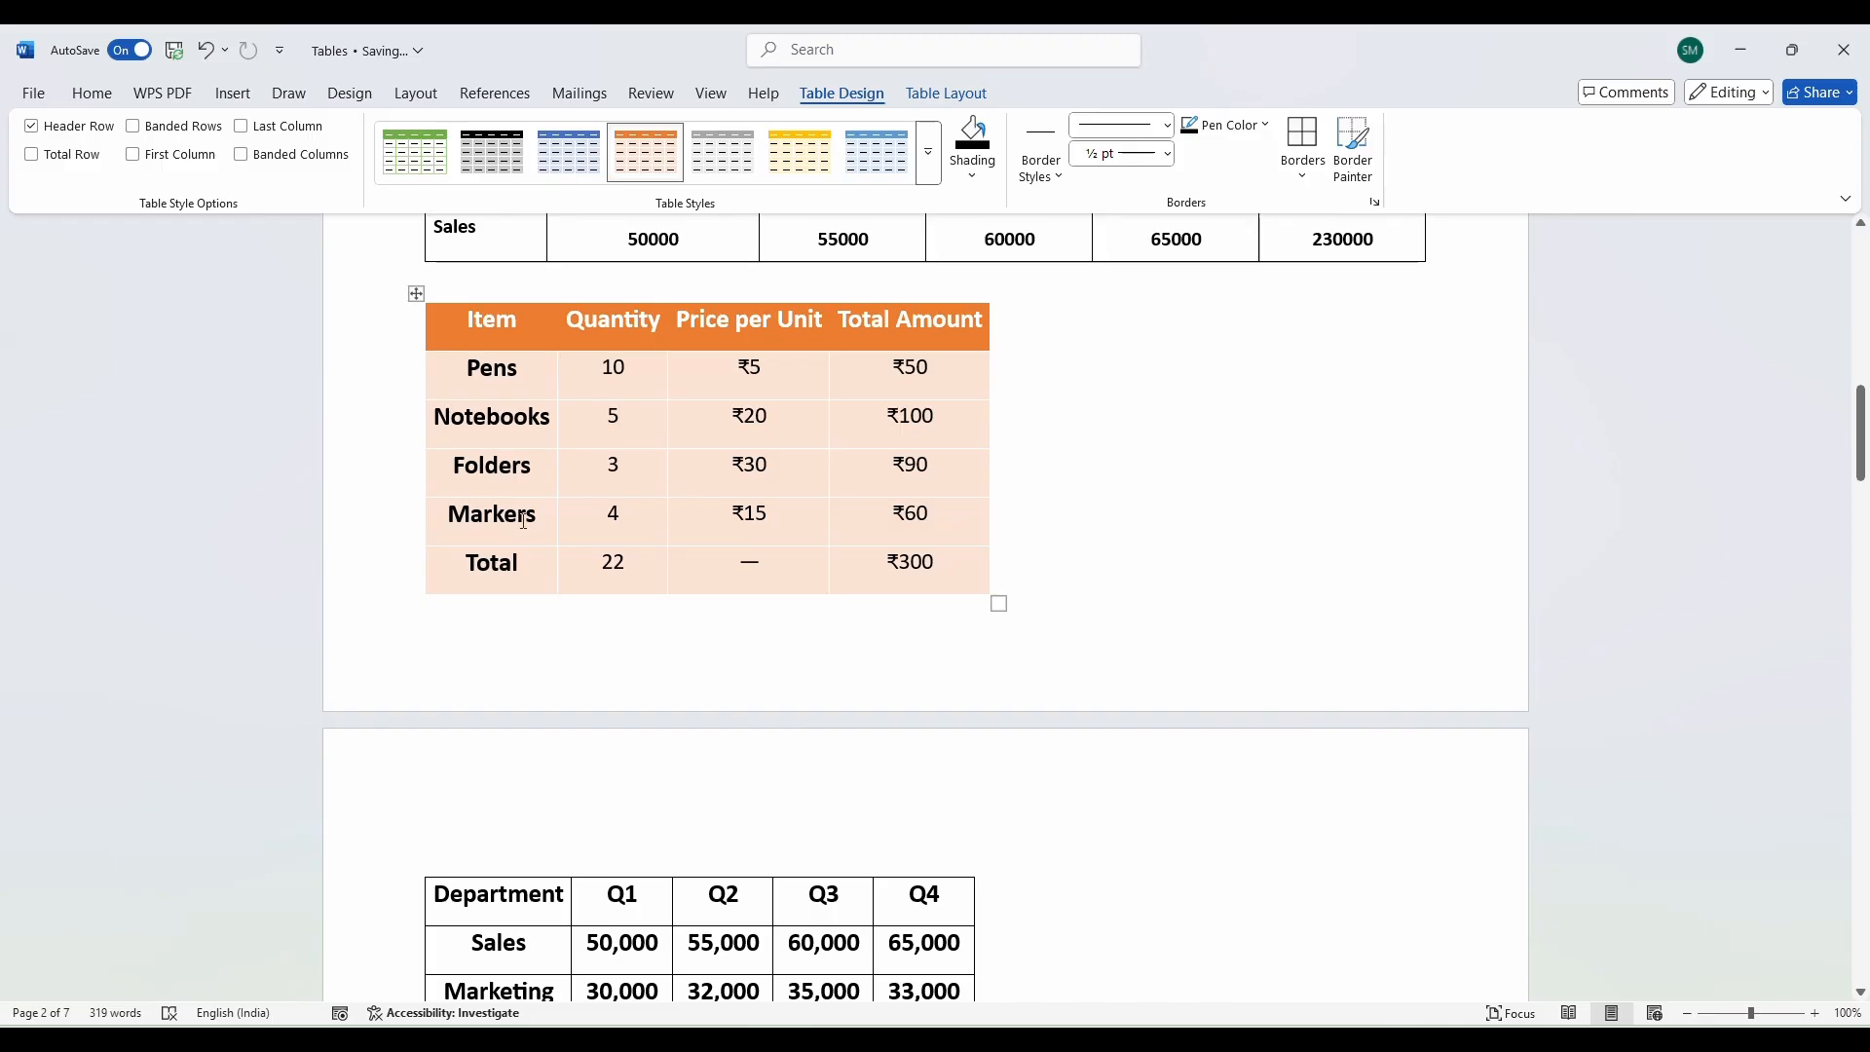
Turn on First Column emphasis, then apply the plain Table Grid style to the item table.
click(130, 154)
click(926, 153)
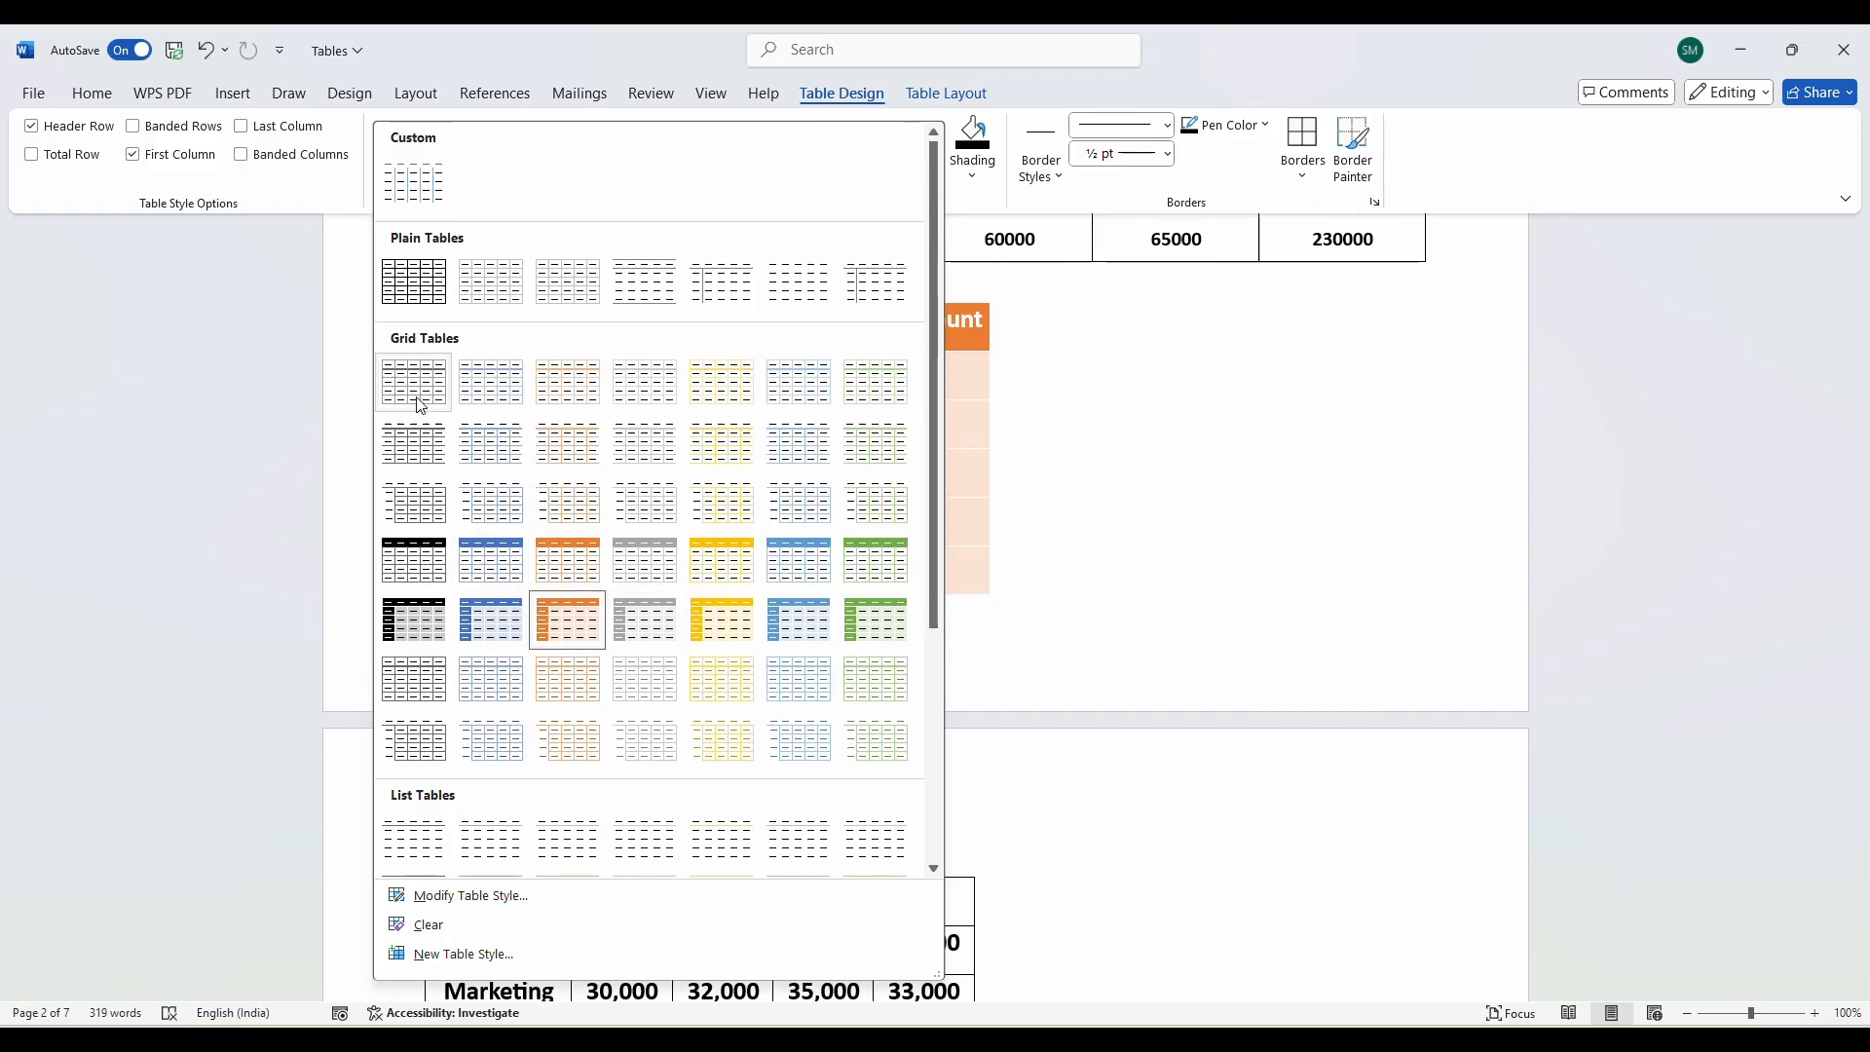
click(417, 288)
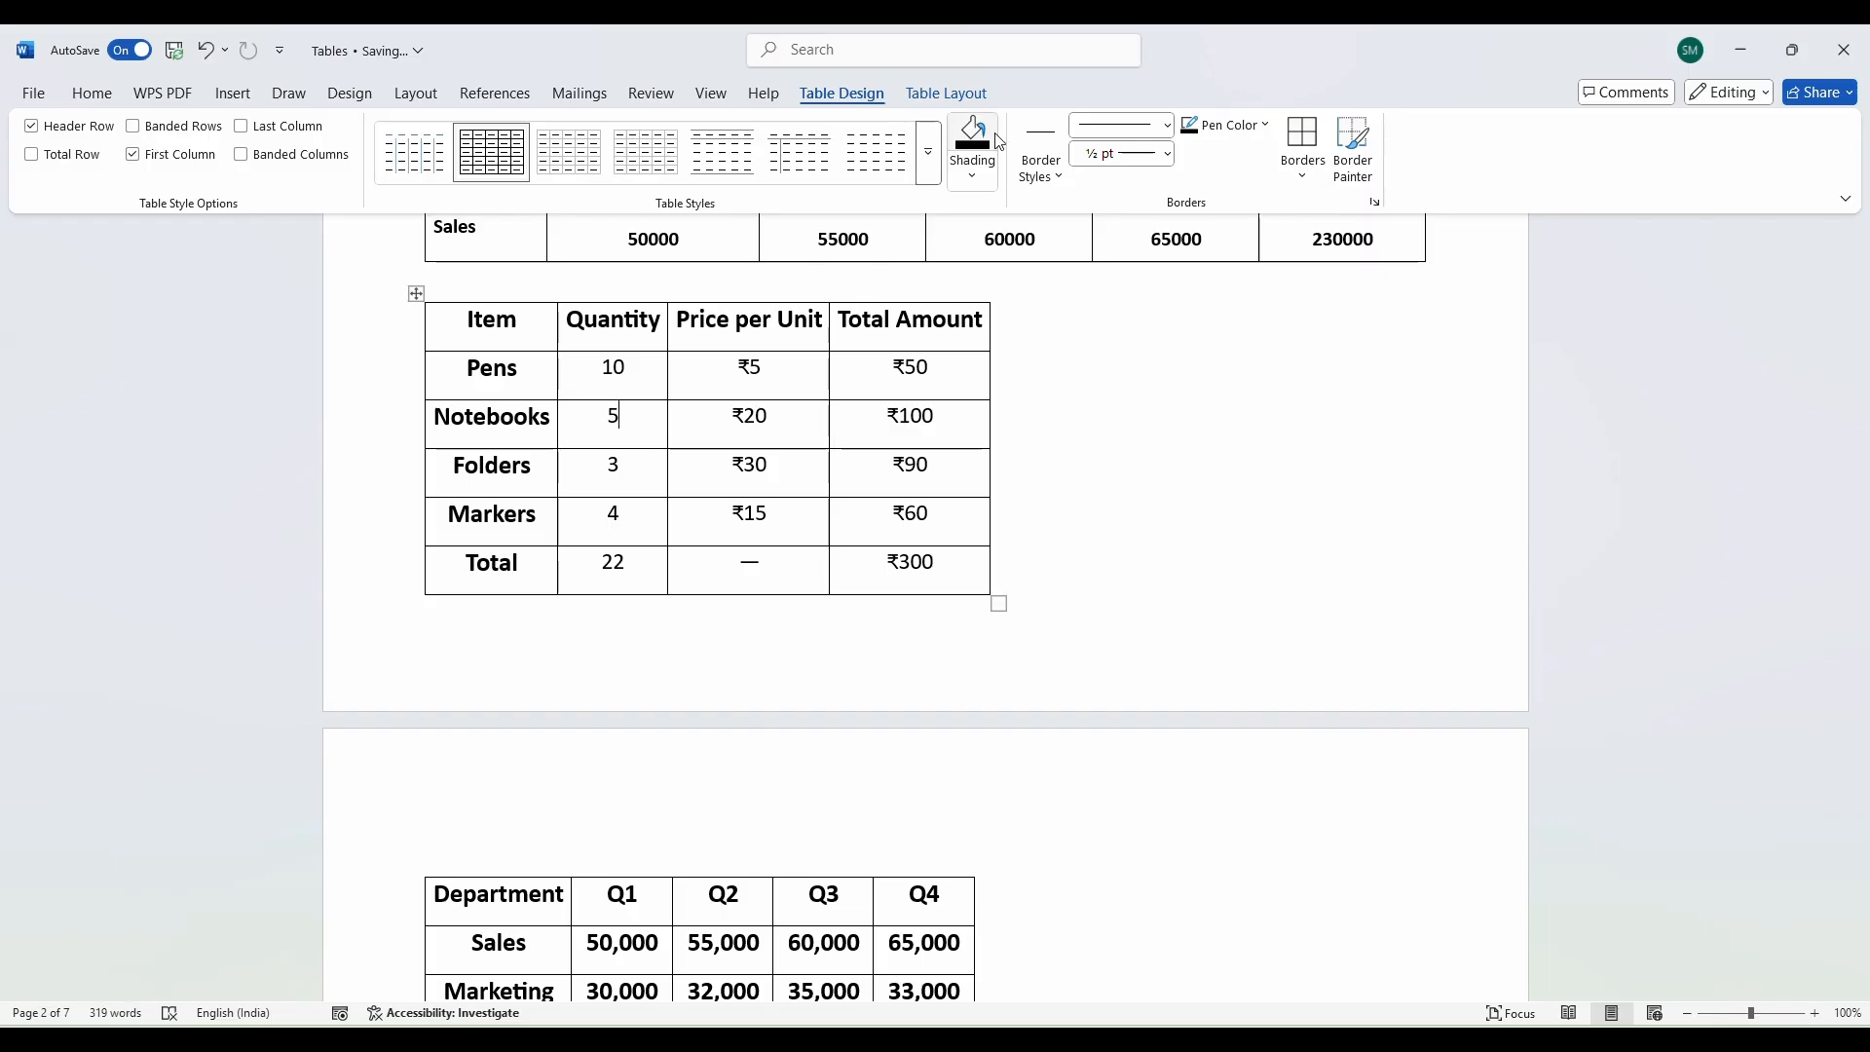
Apply the sixth, borderless uppercase style and turn on Total Row formatting for 22 and ₹300.
click(799, 151)
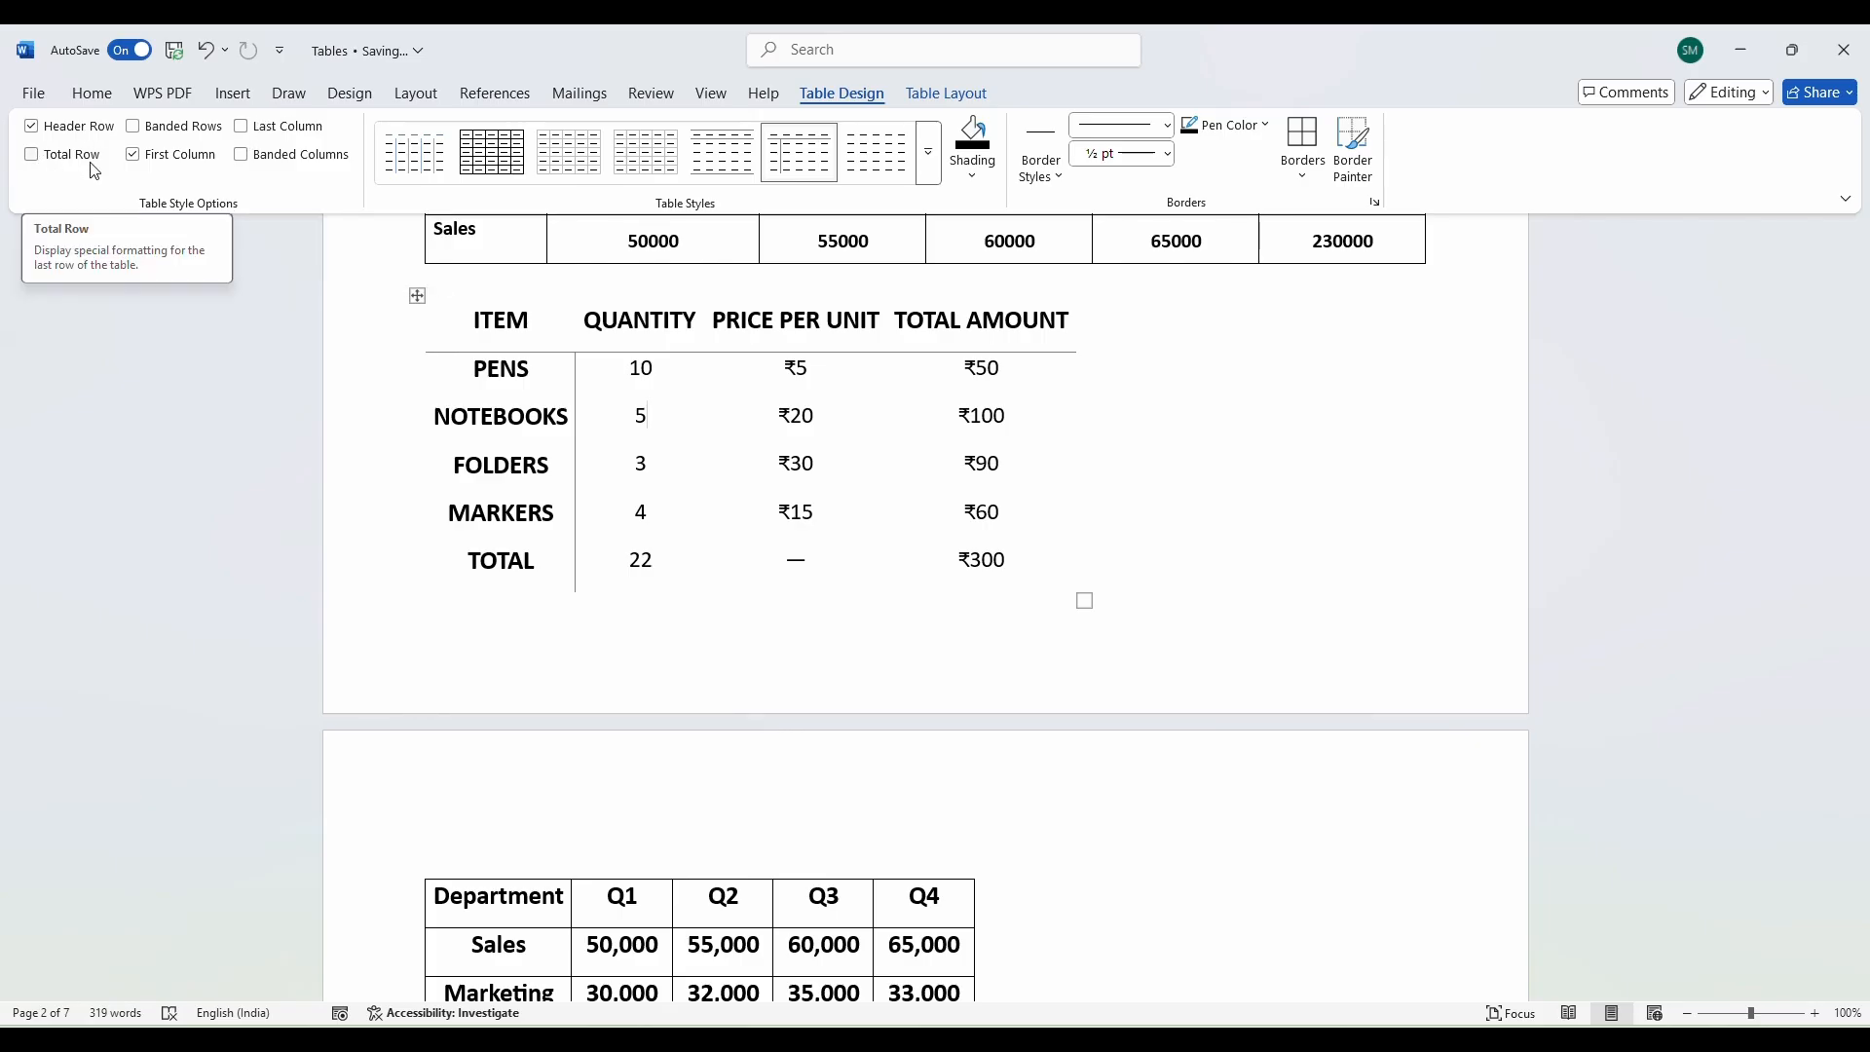
click(29, 155)
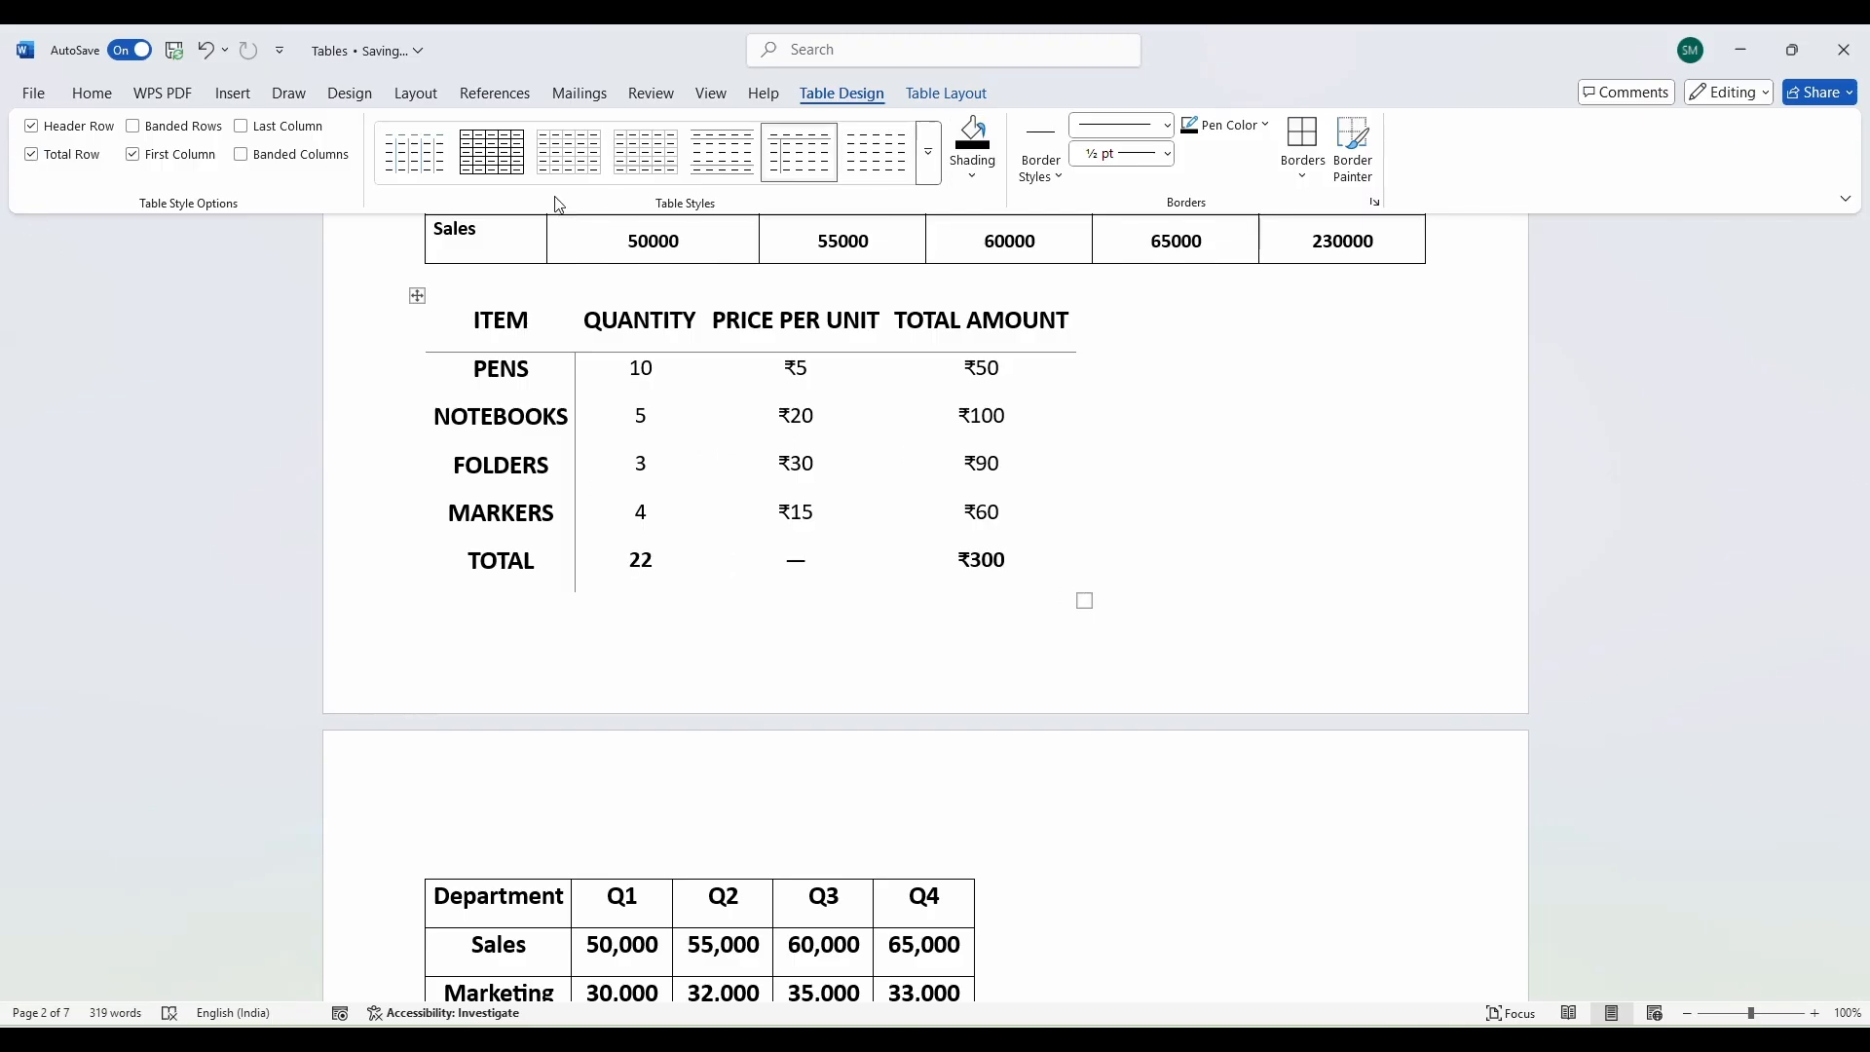
click(928, 152)
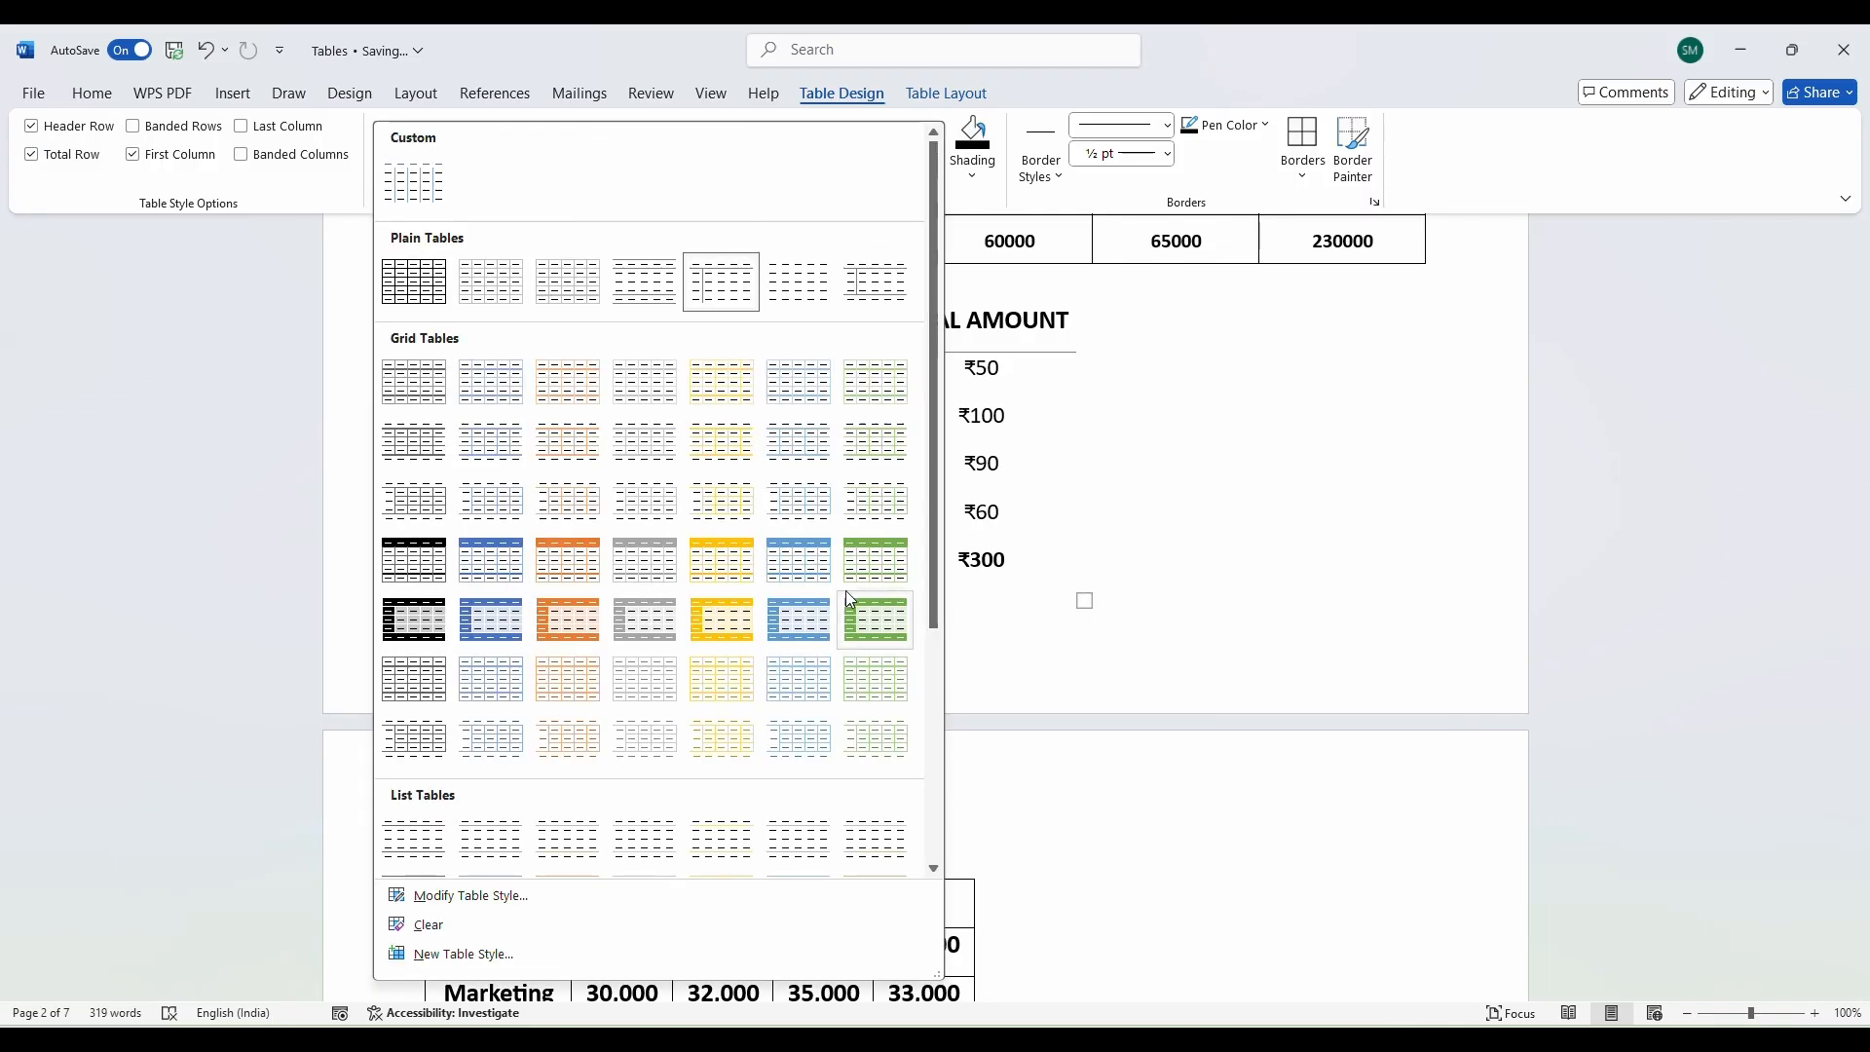
Apply the grey Grid Table style, enable Last Column, then switch to the last green Grid Table style.
click(623, 624)
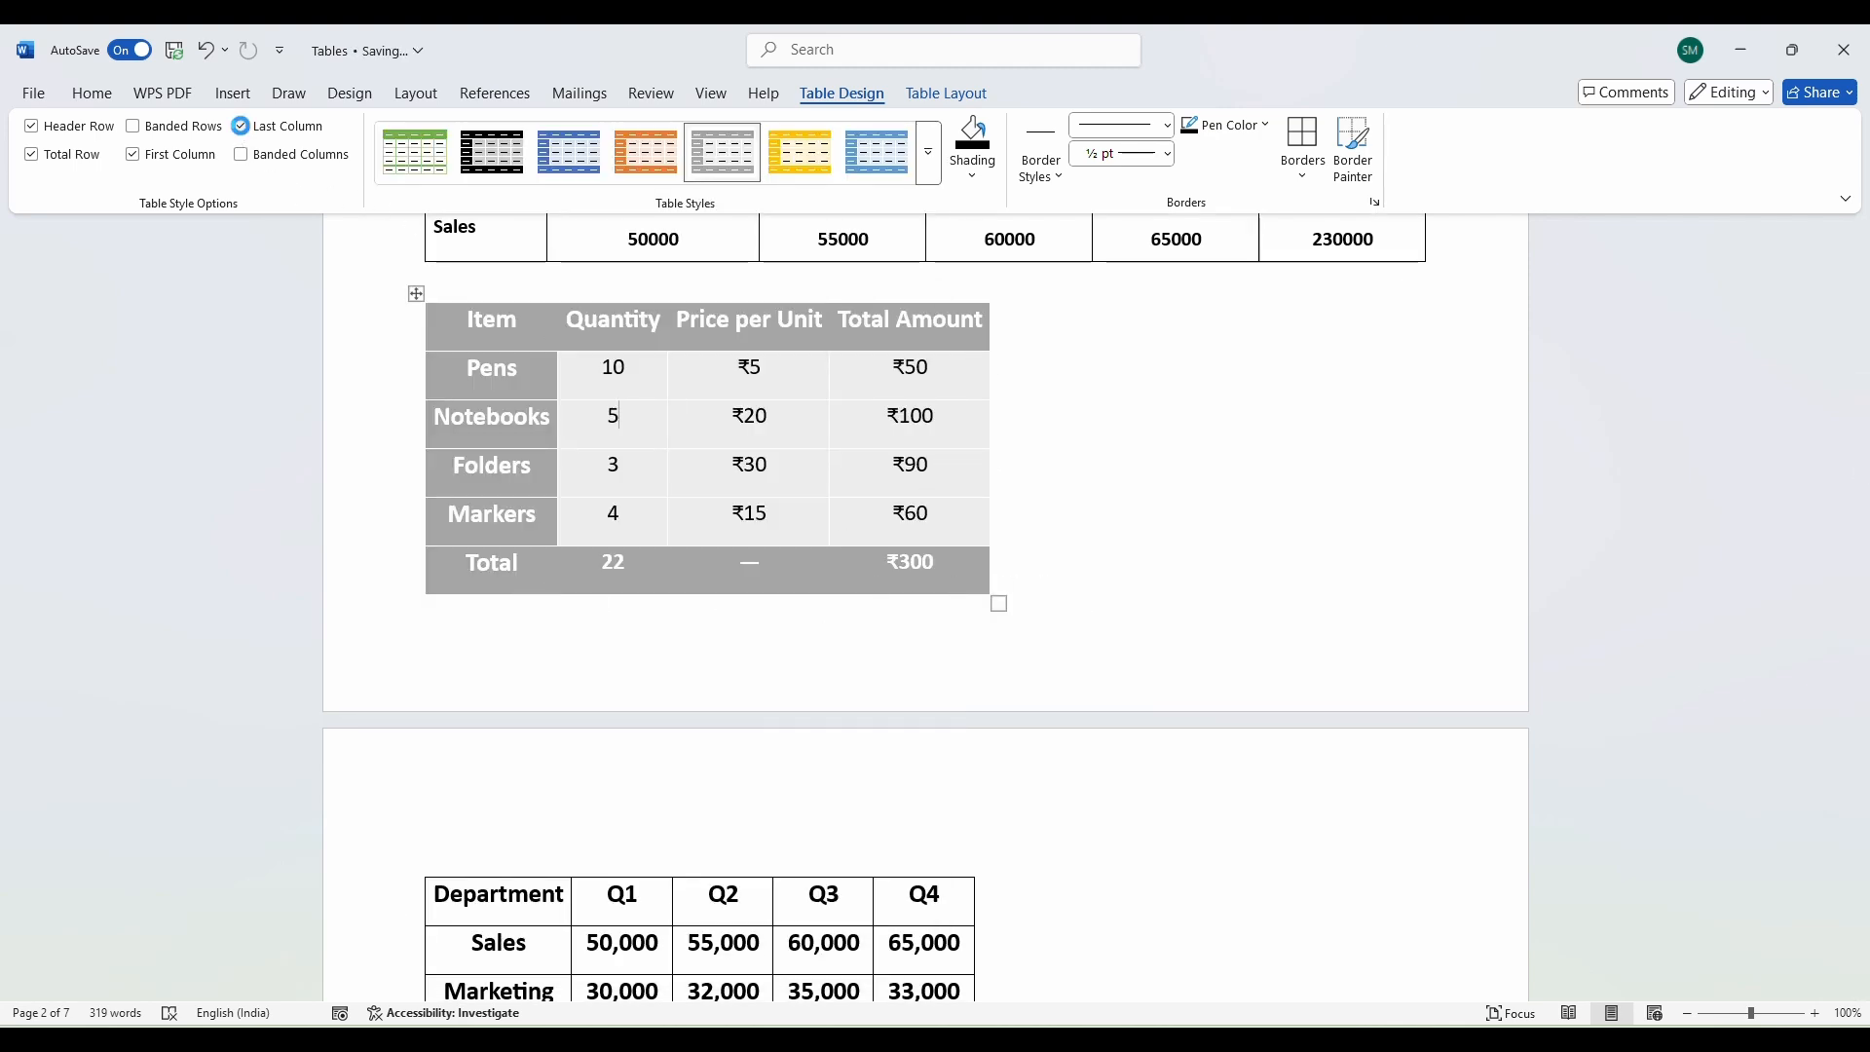
click(241, 126)
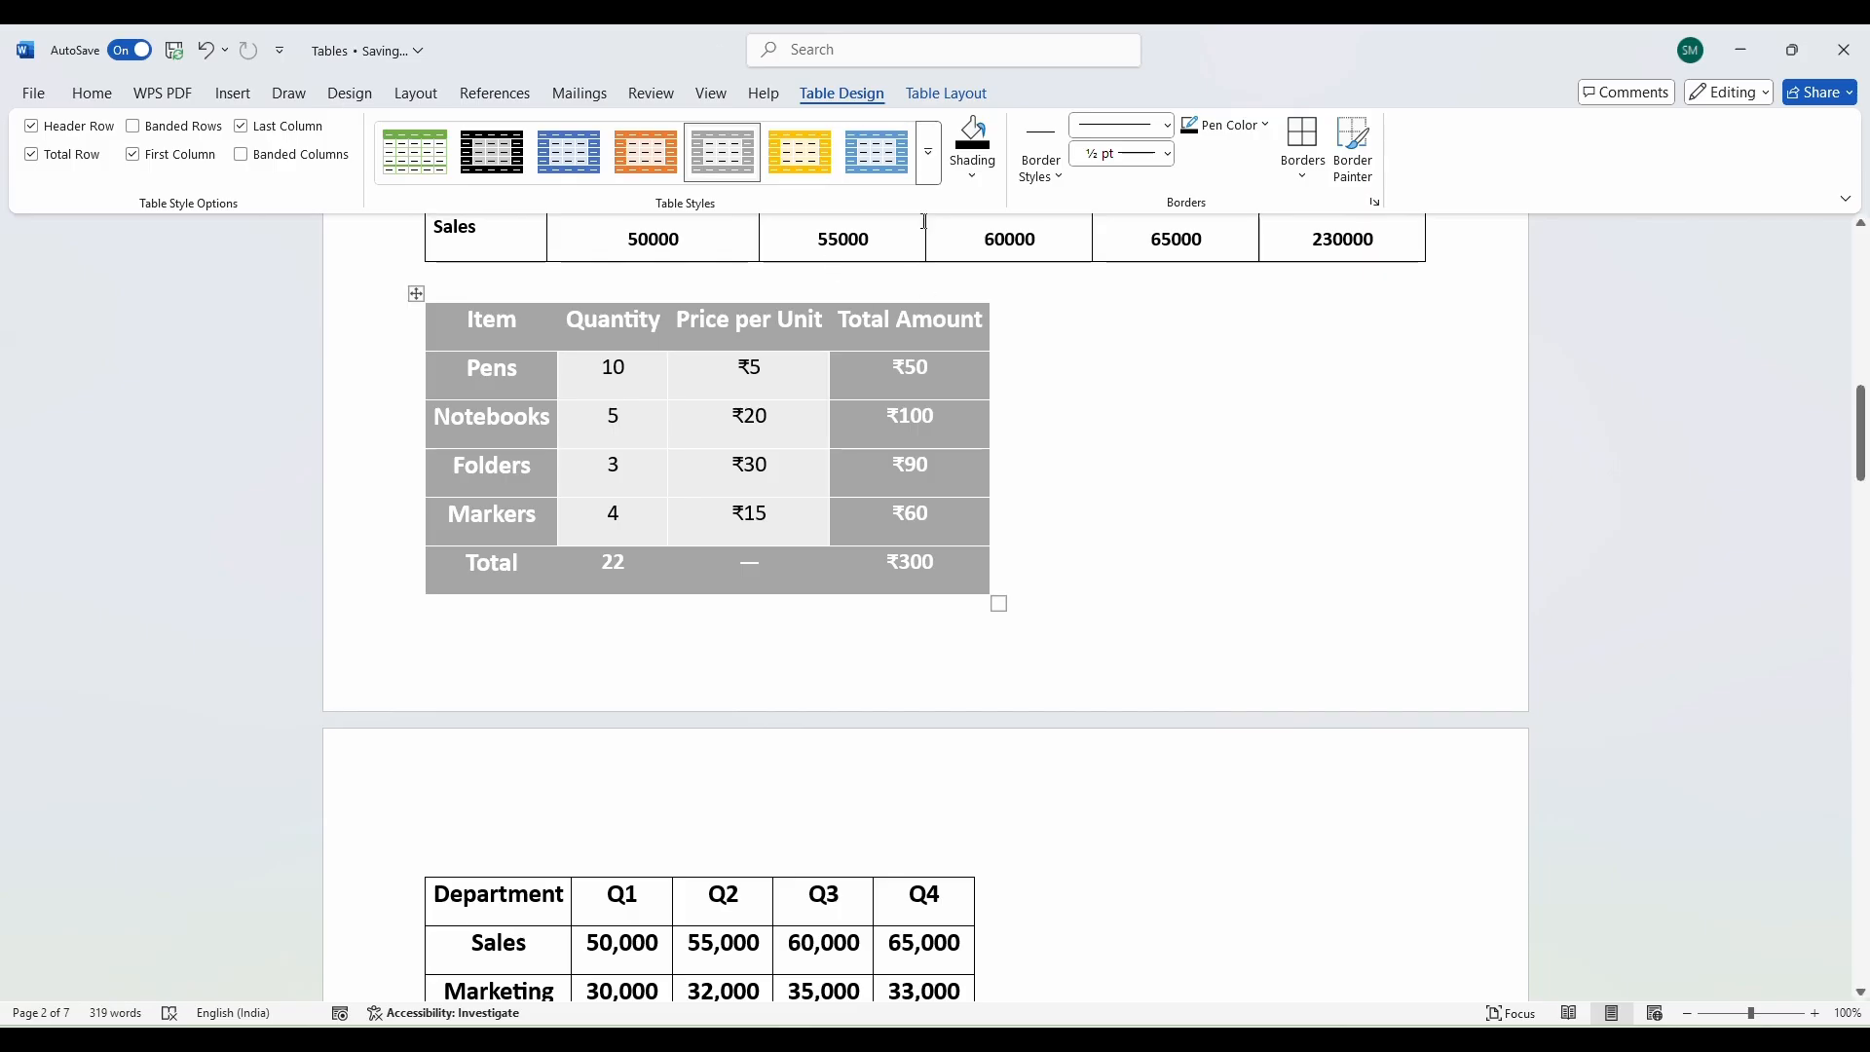
click(928, 152)
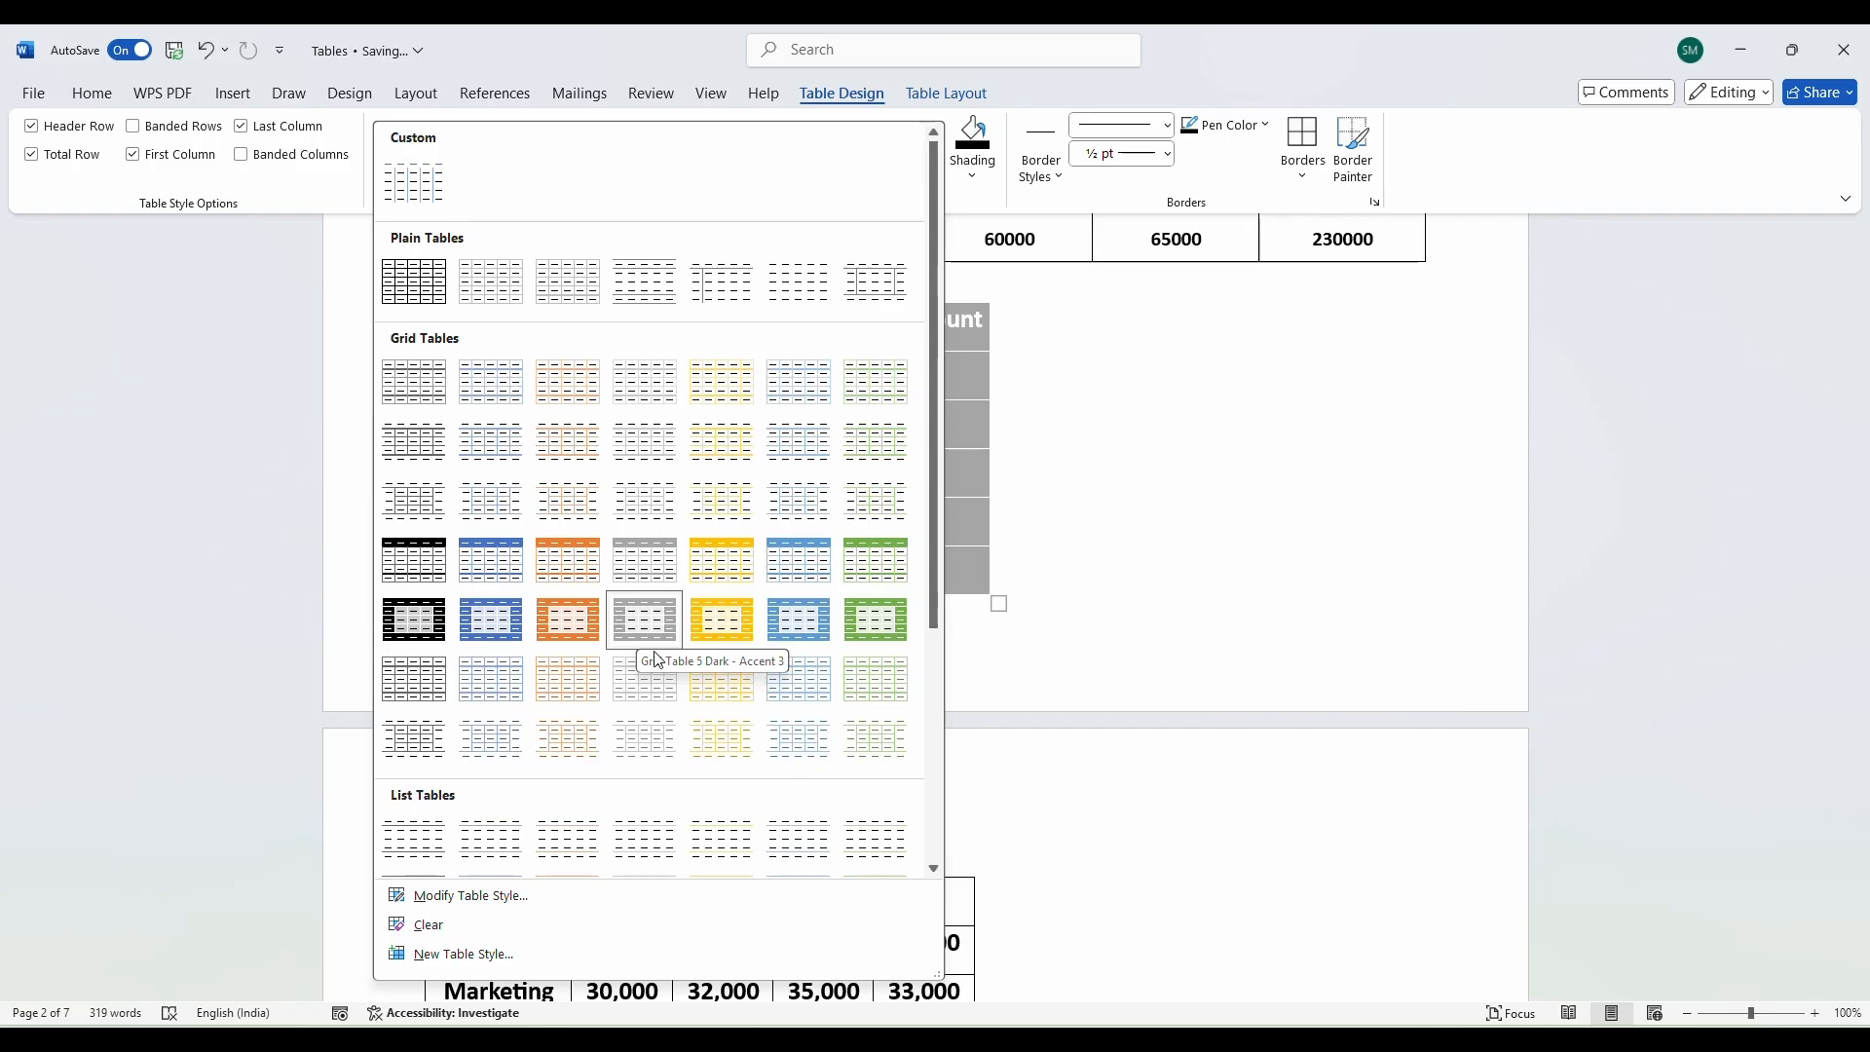
scroll(645, 650, down, 3)
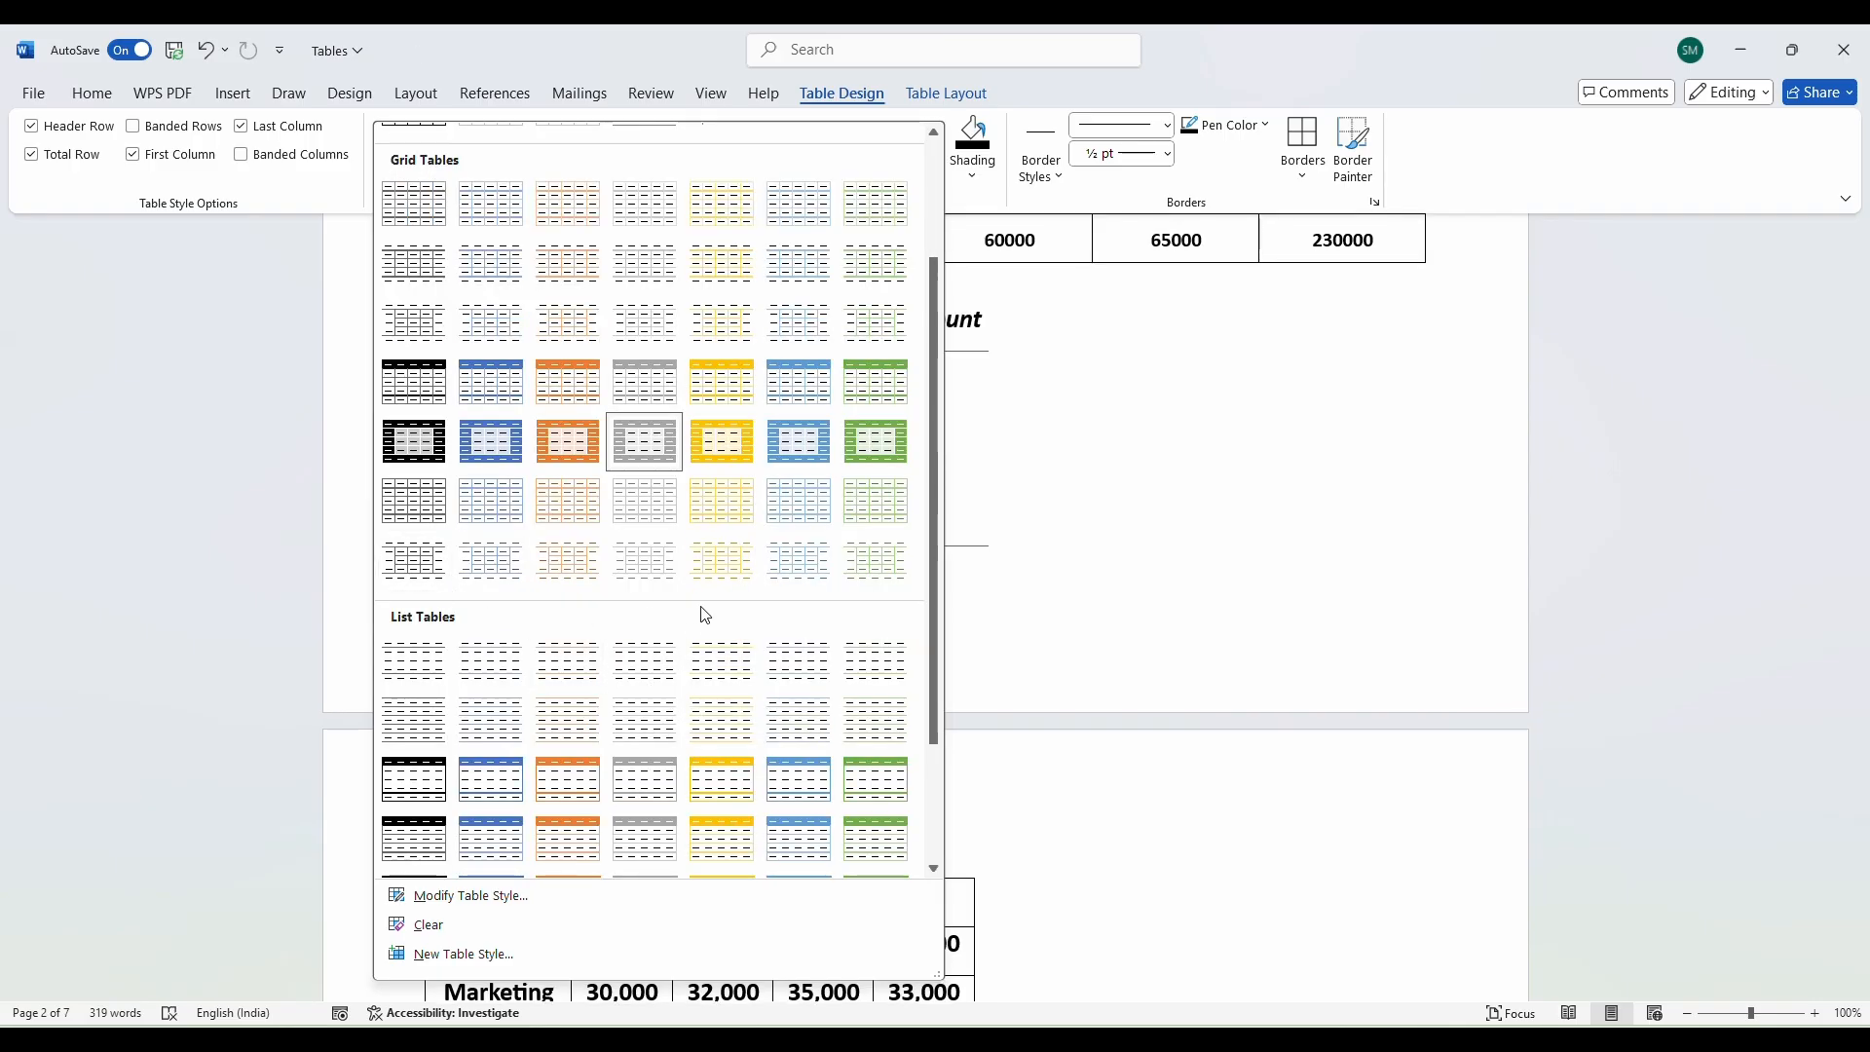
click(874, 563)
scroll(823, 502, up, 1)
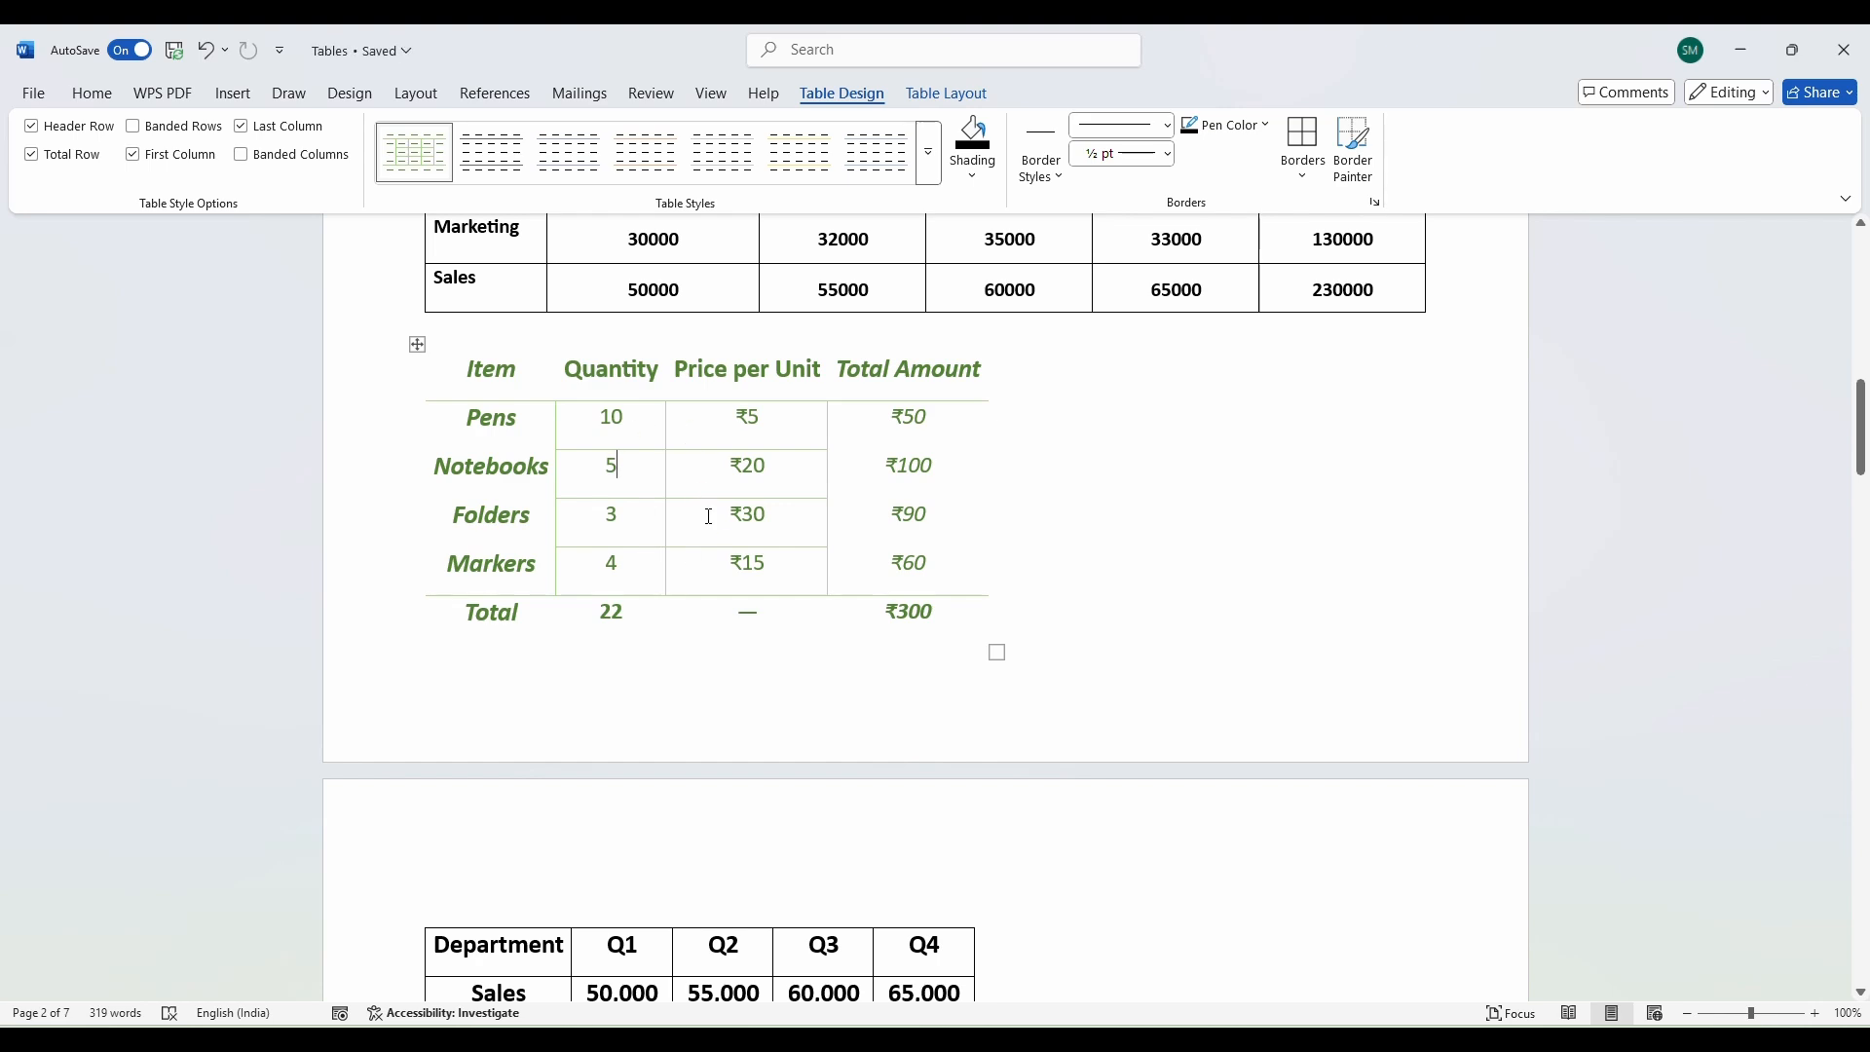
scroll(710, 514, down, 1)
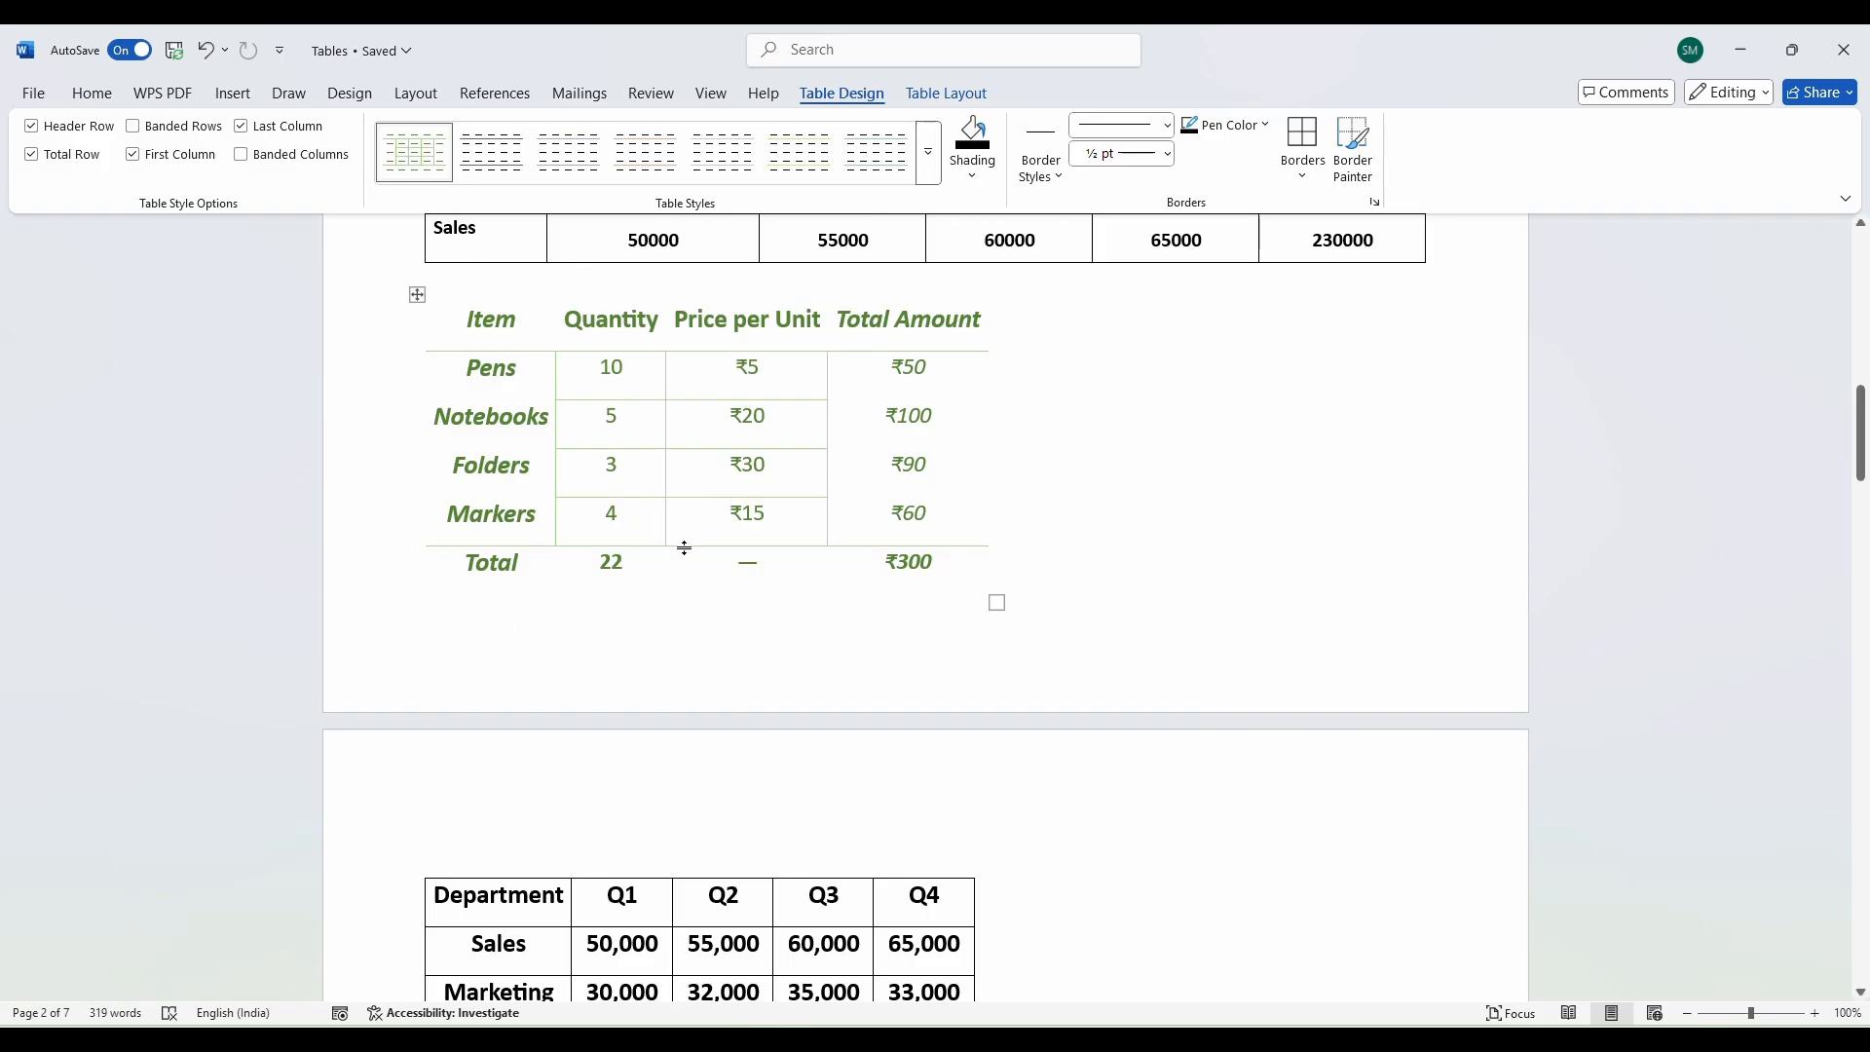
click(930, 155)
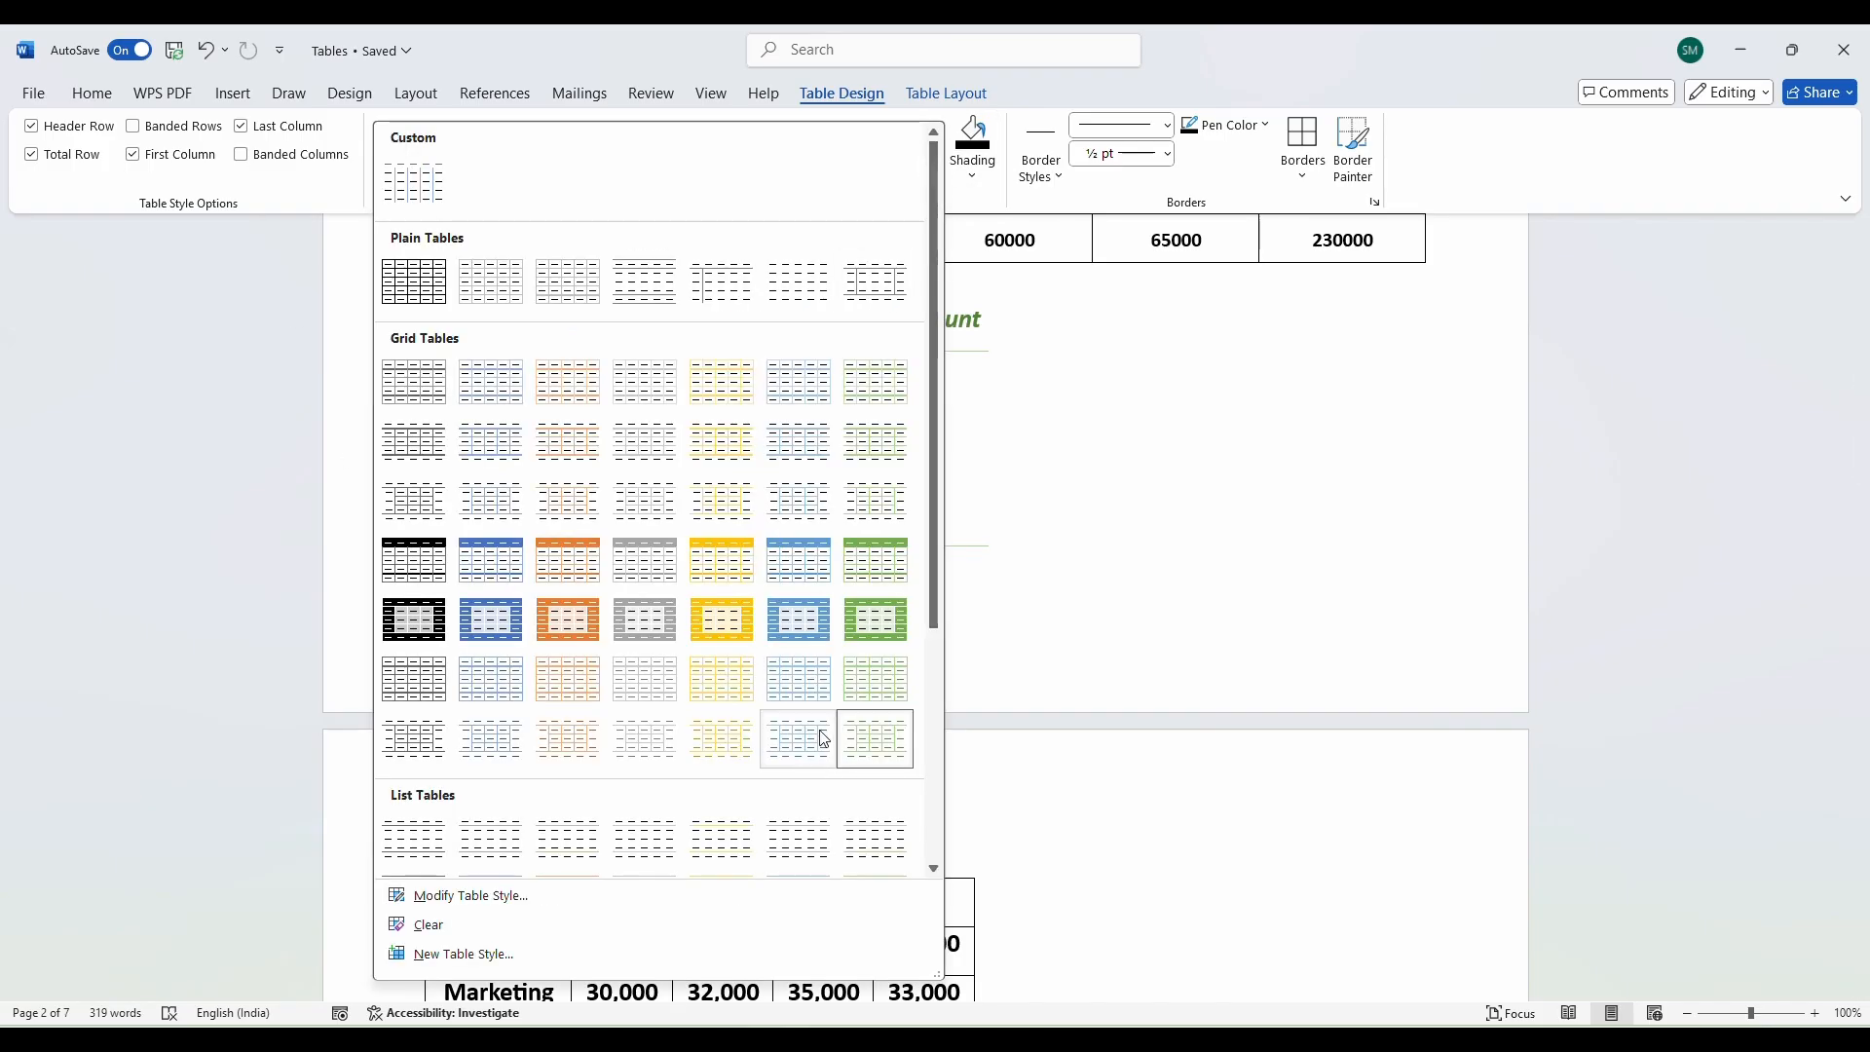
click(1123, 660)
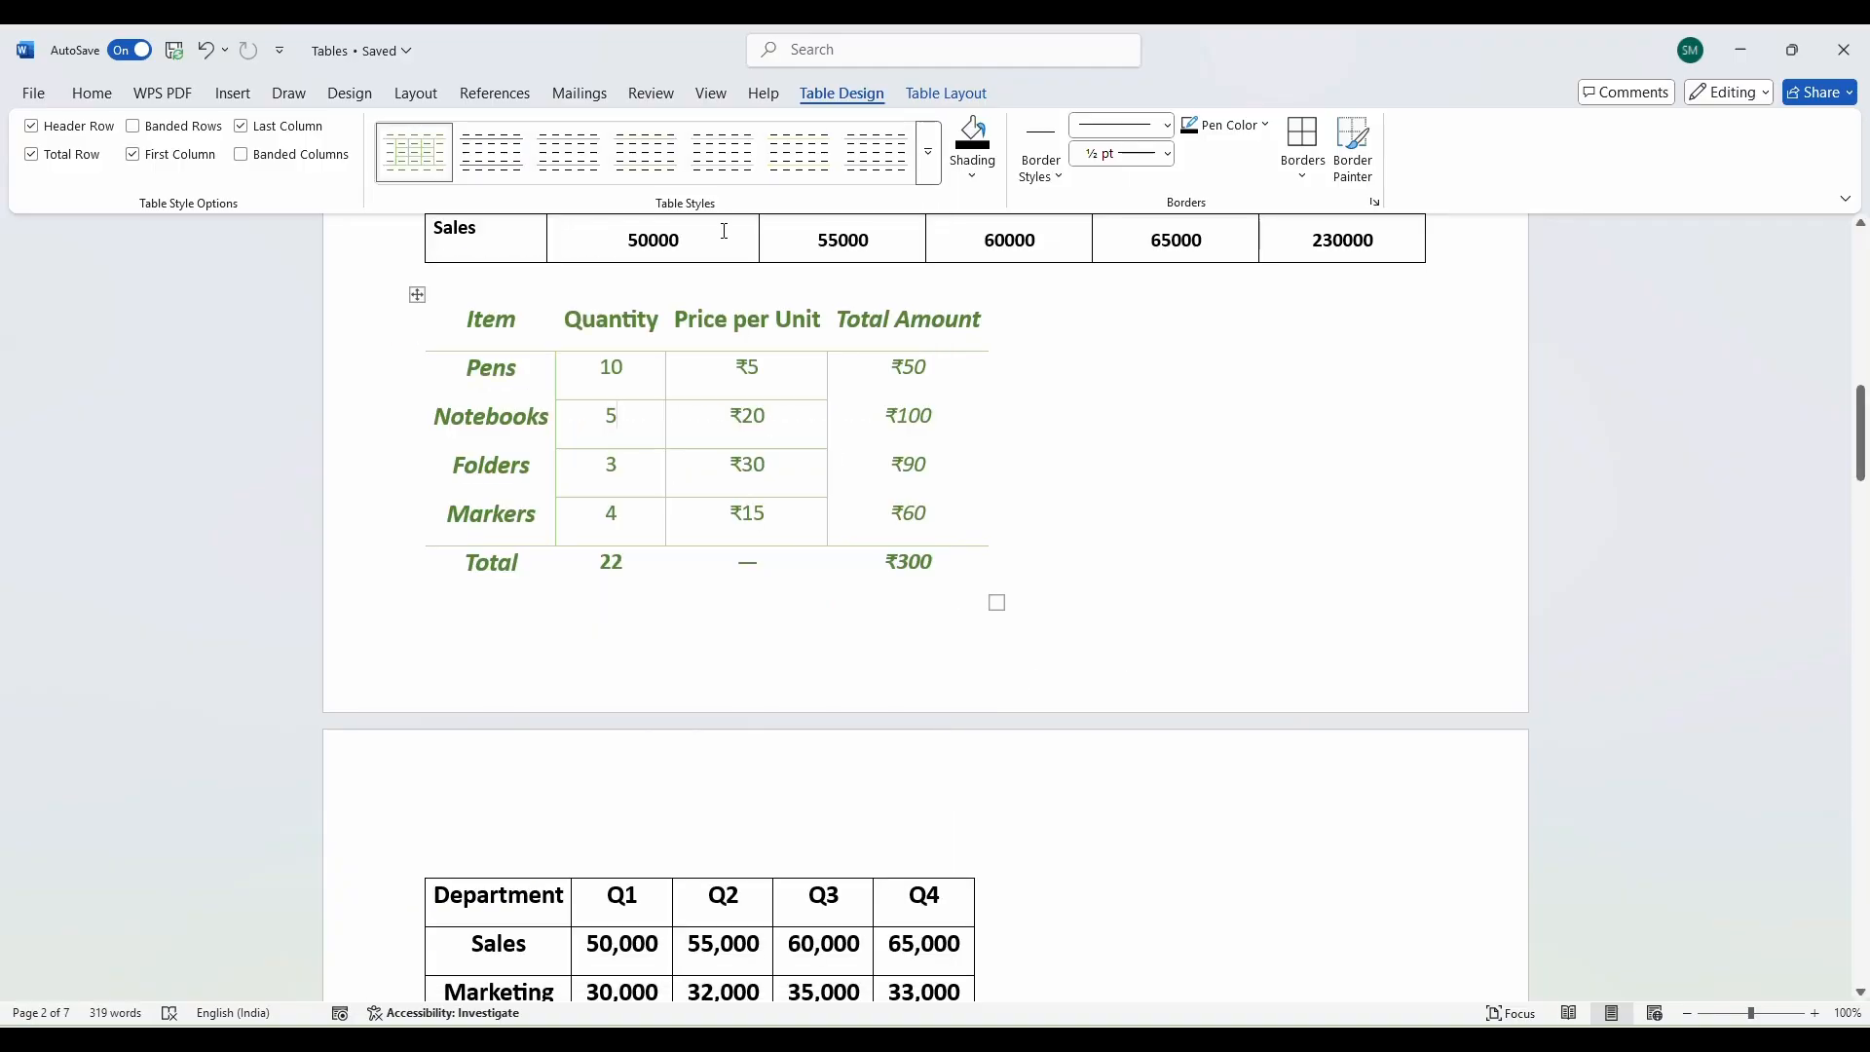
Select the Department quarterly sales table, from its Q1–Q4 headers down to the Total row.
scroll(711, 663, down, 3)
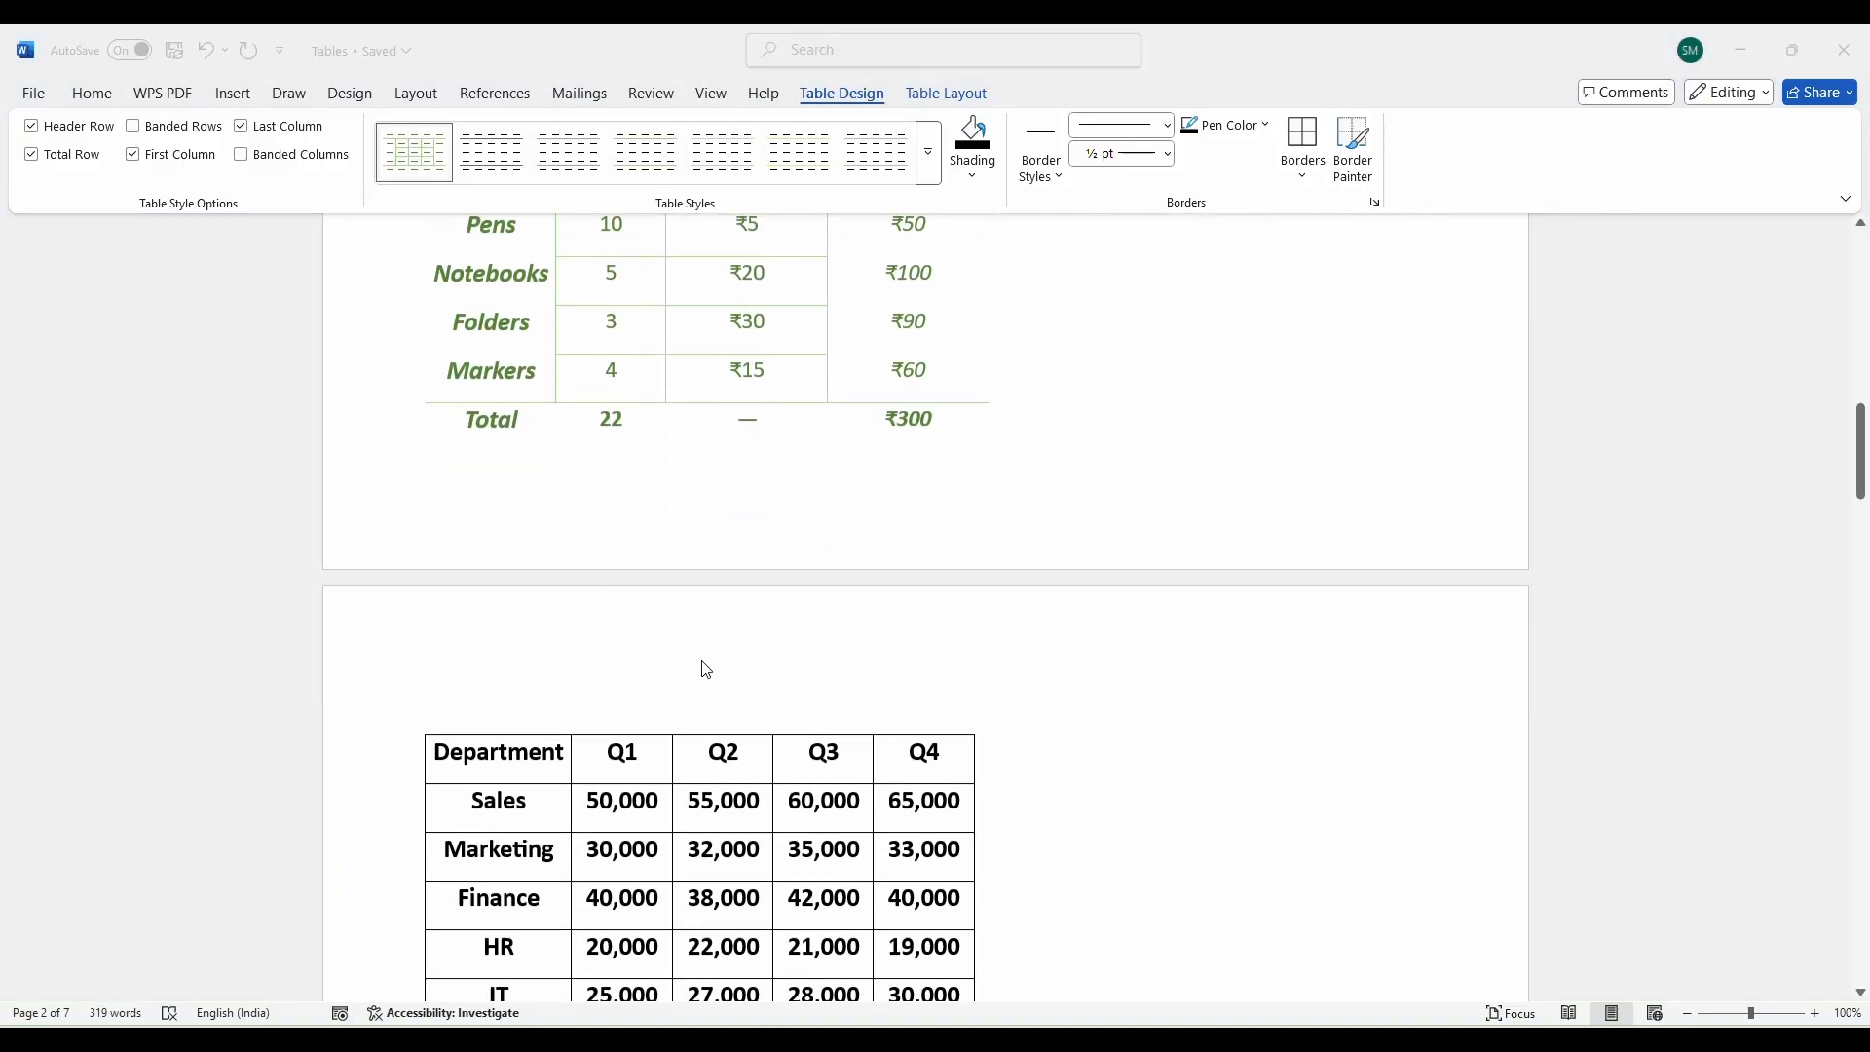
scroll(706, 670, down, 5)
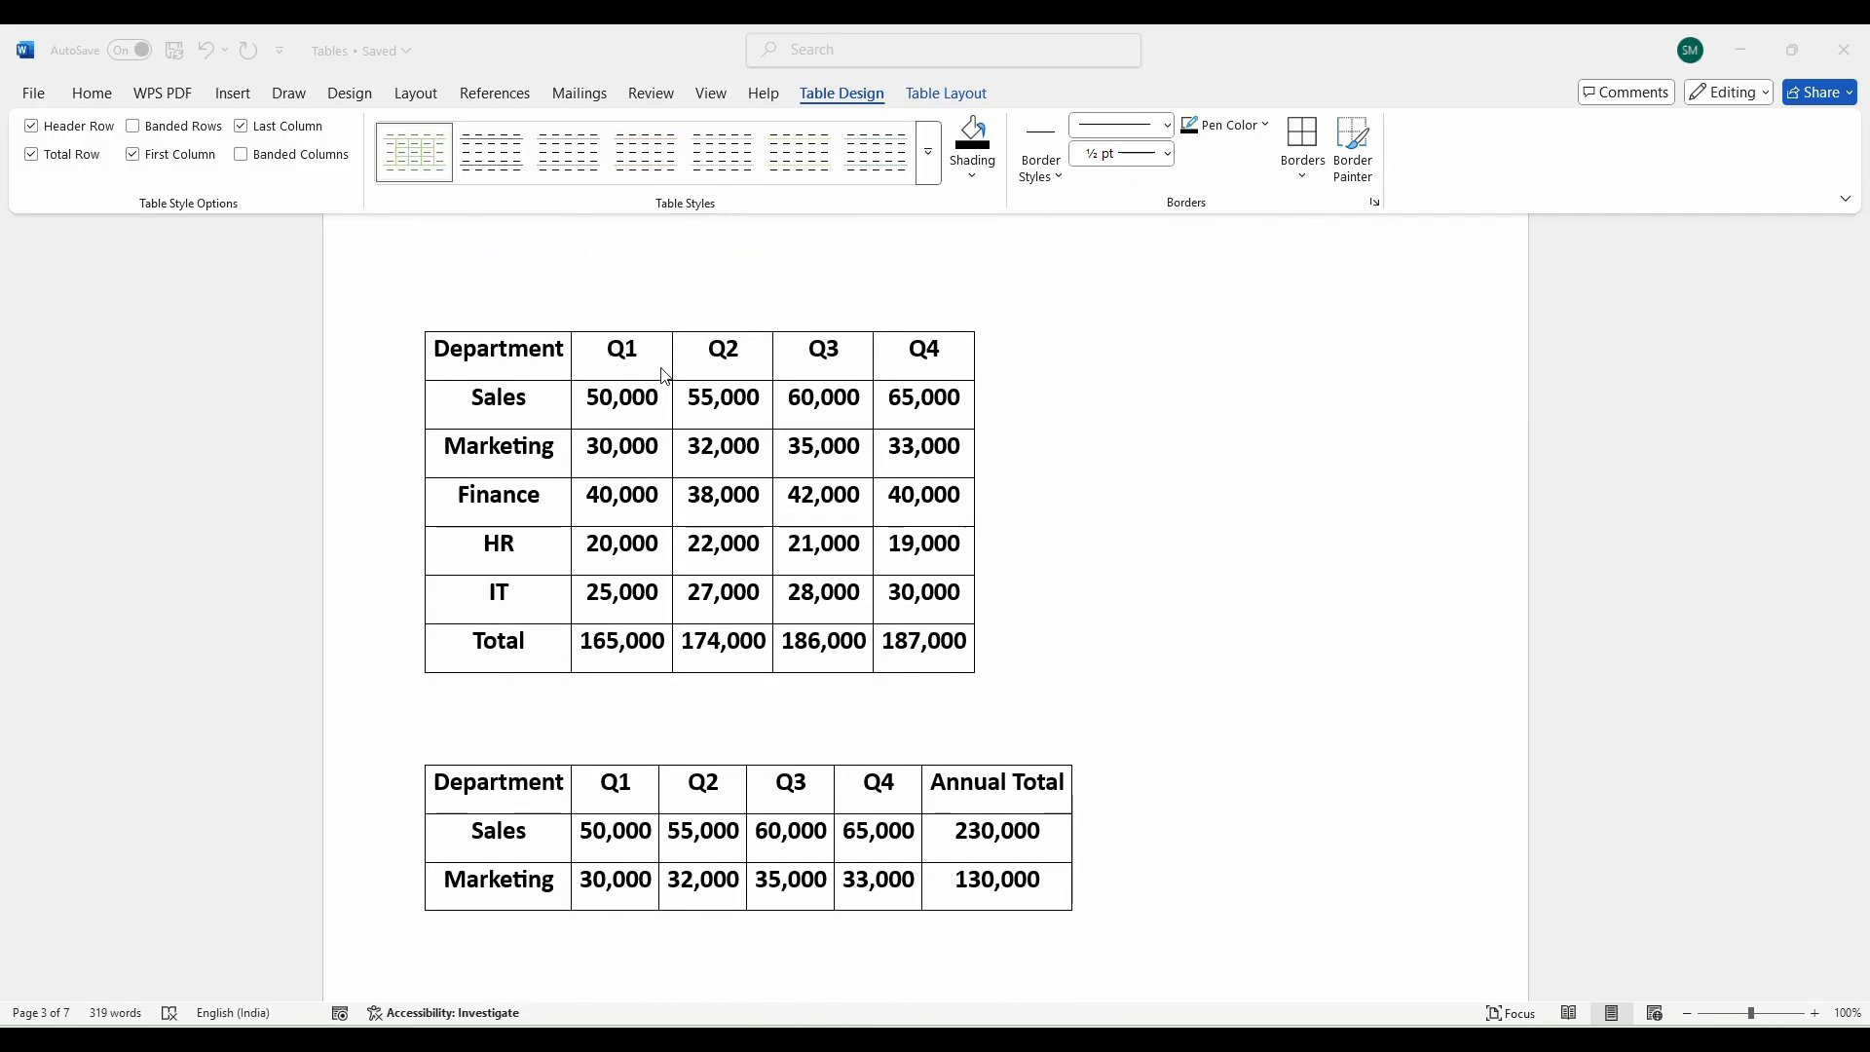
click(518, 368)
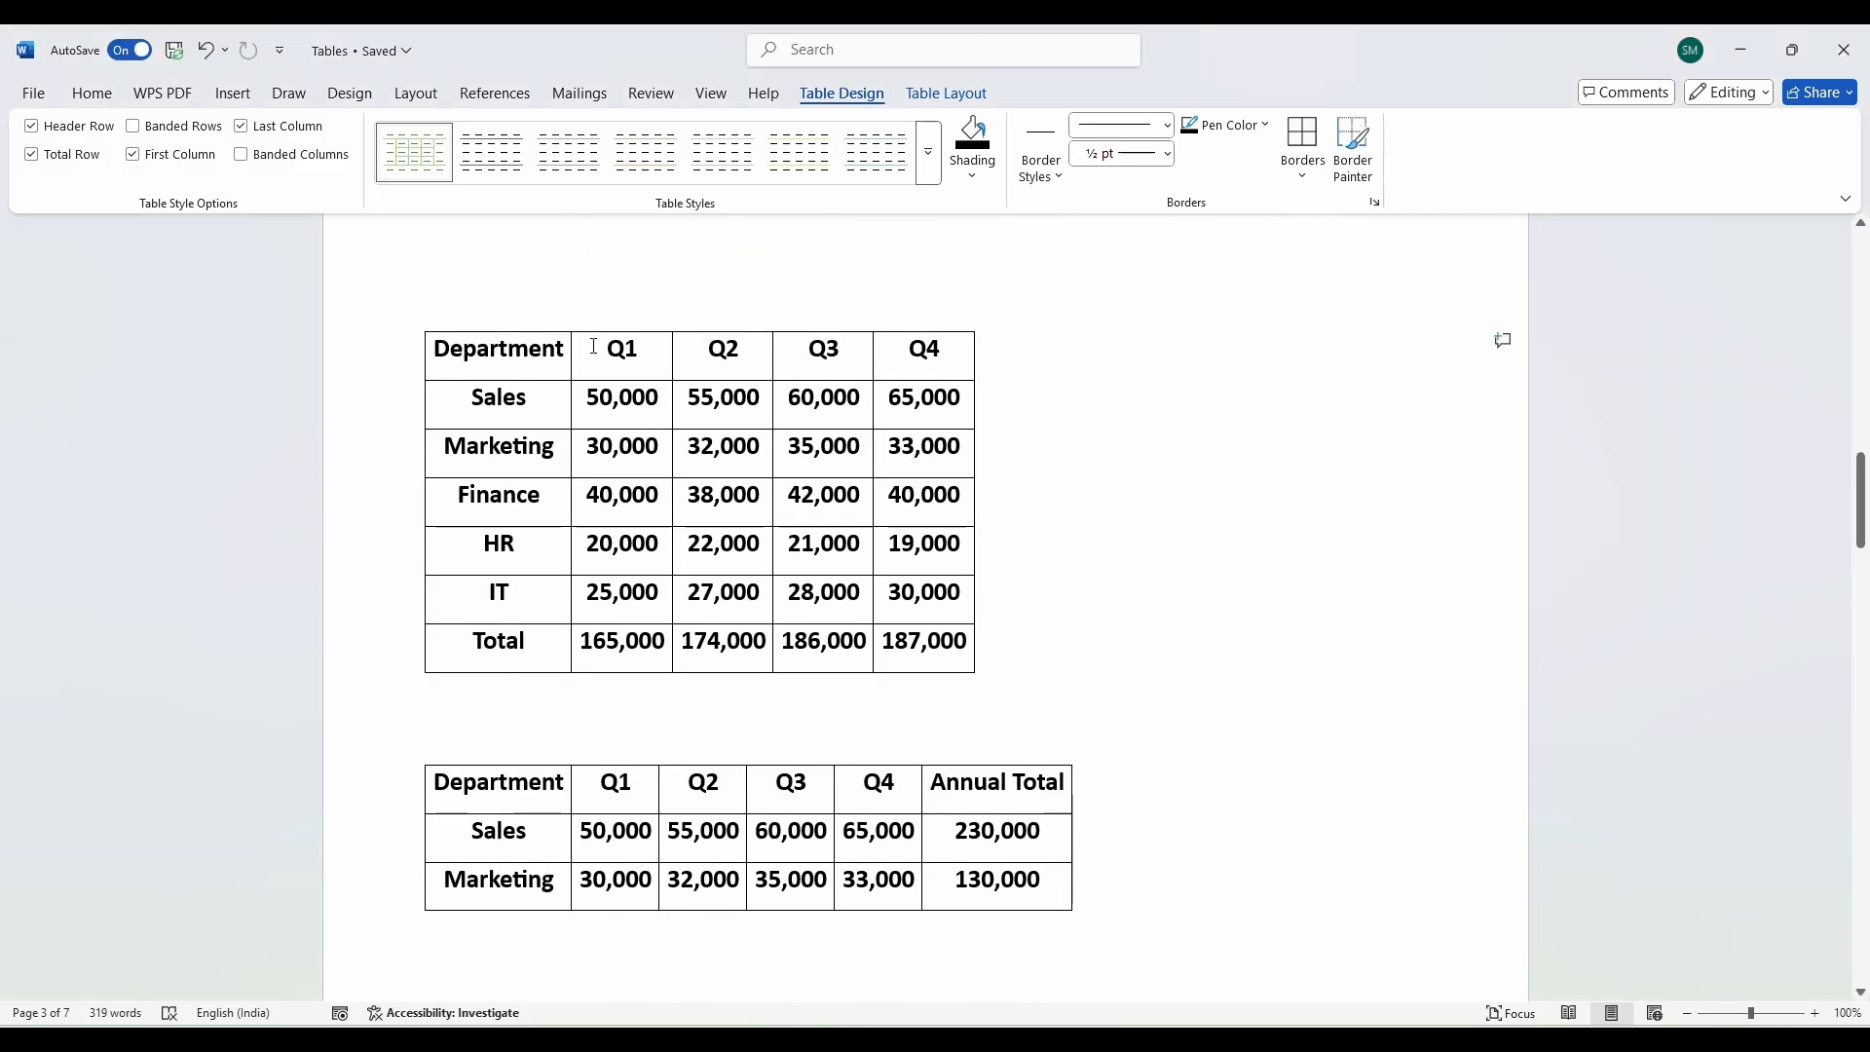
drag(593, 346, 926, 355)
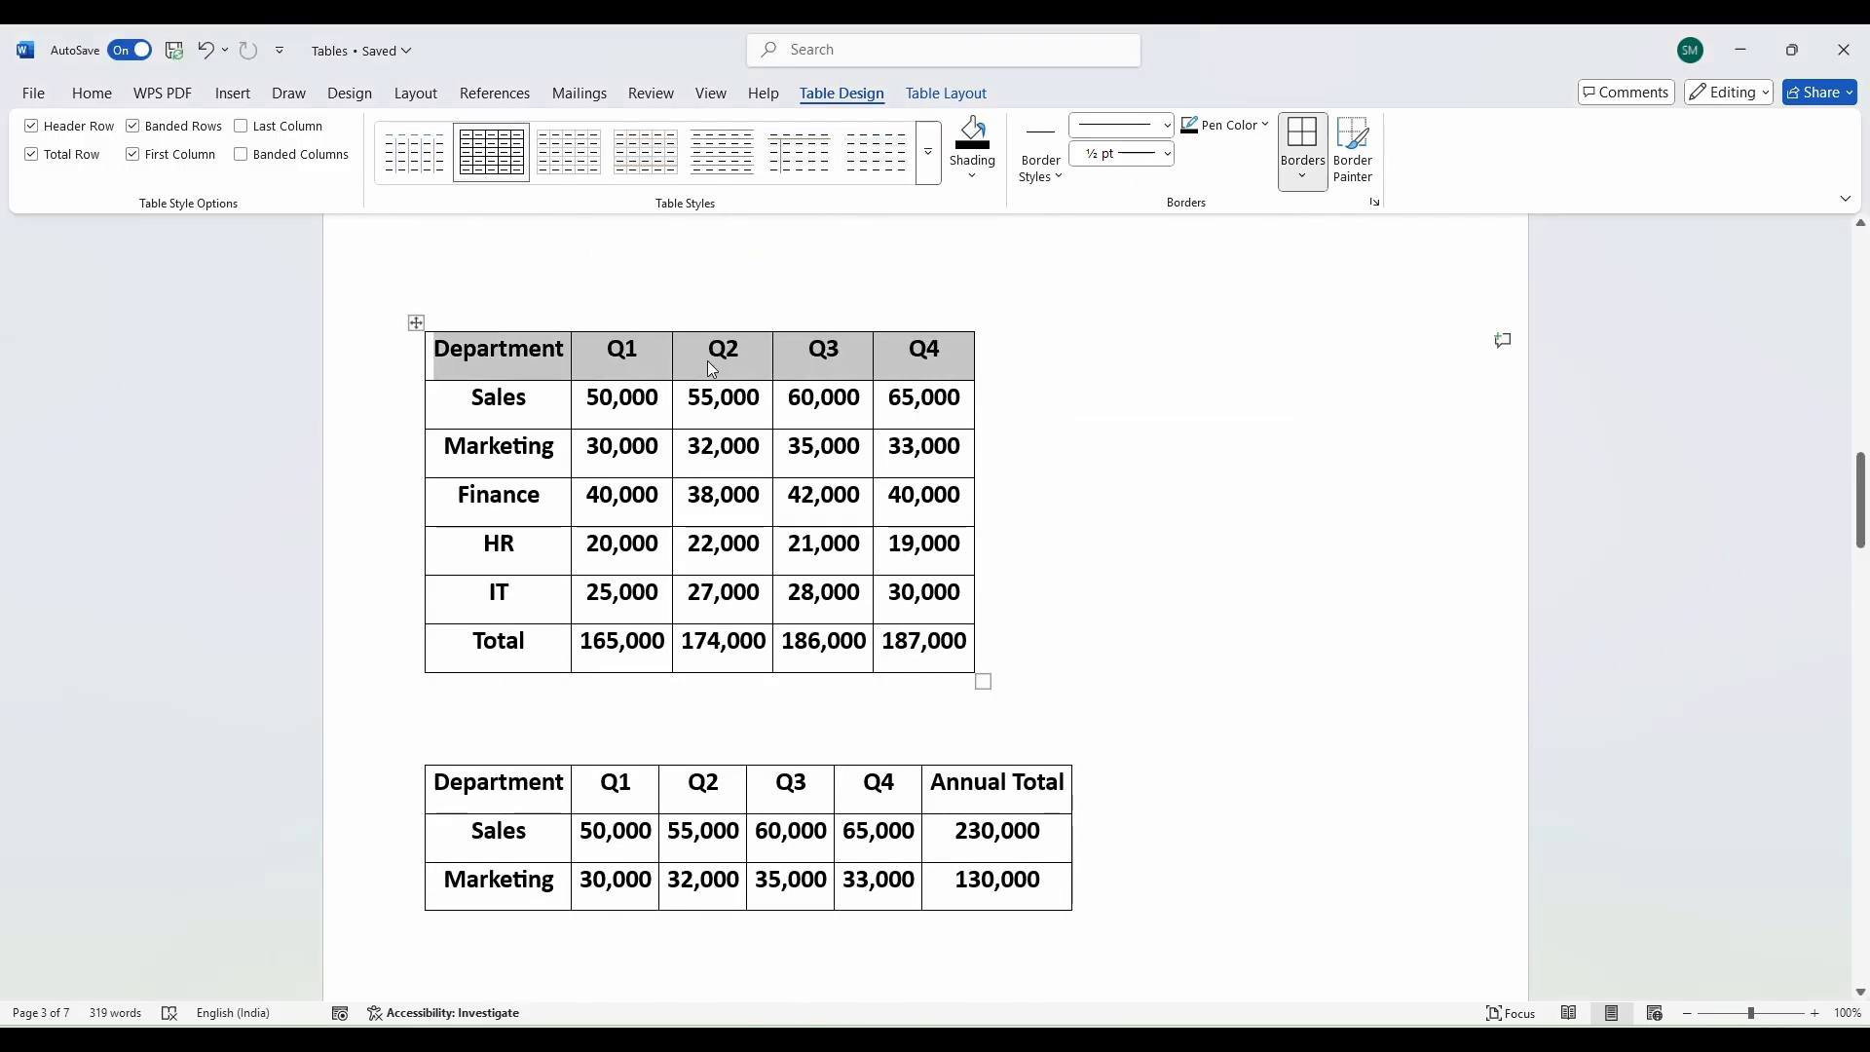
click(462, 362)
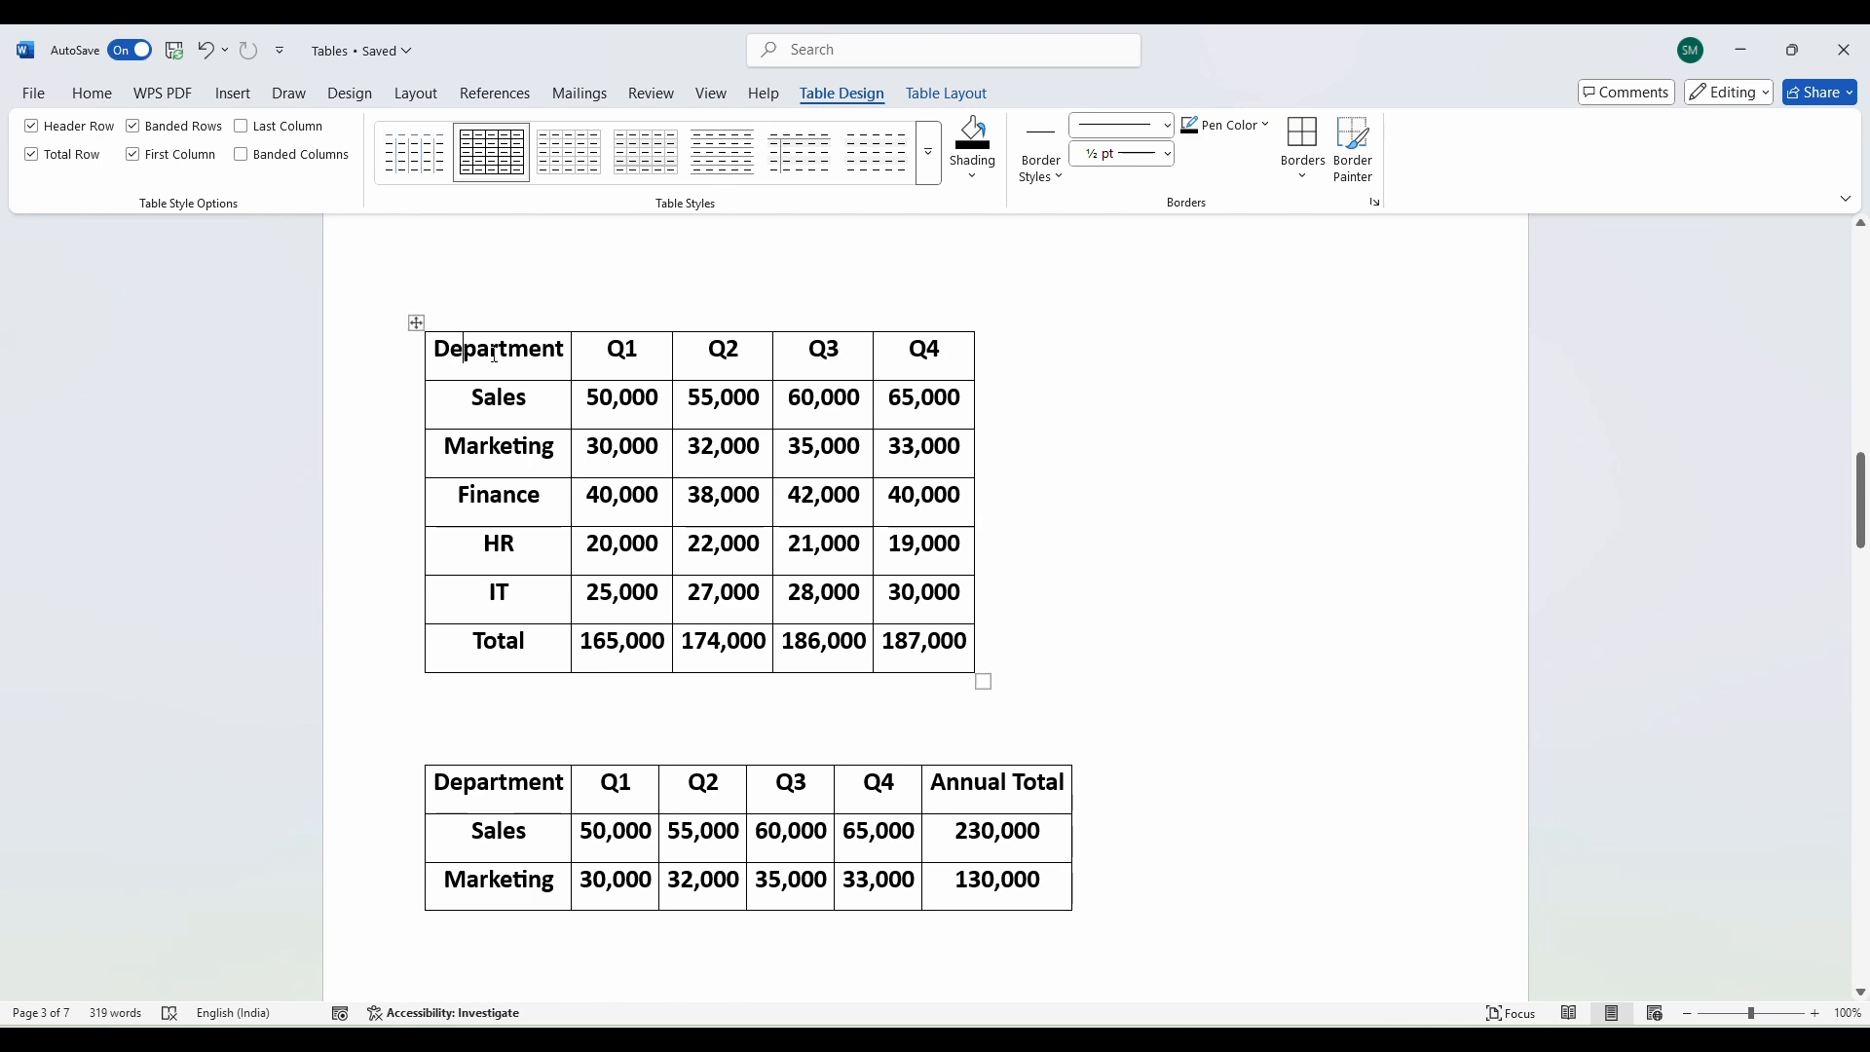
drag(496, 399, 485, 645)
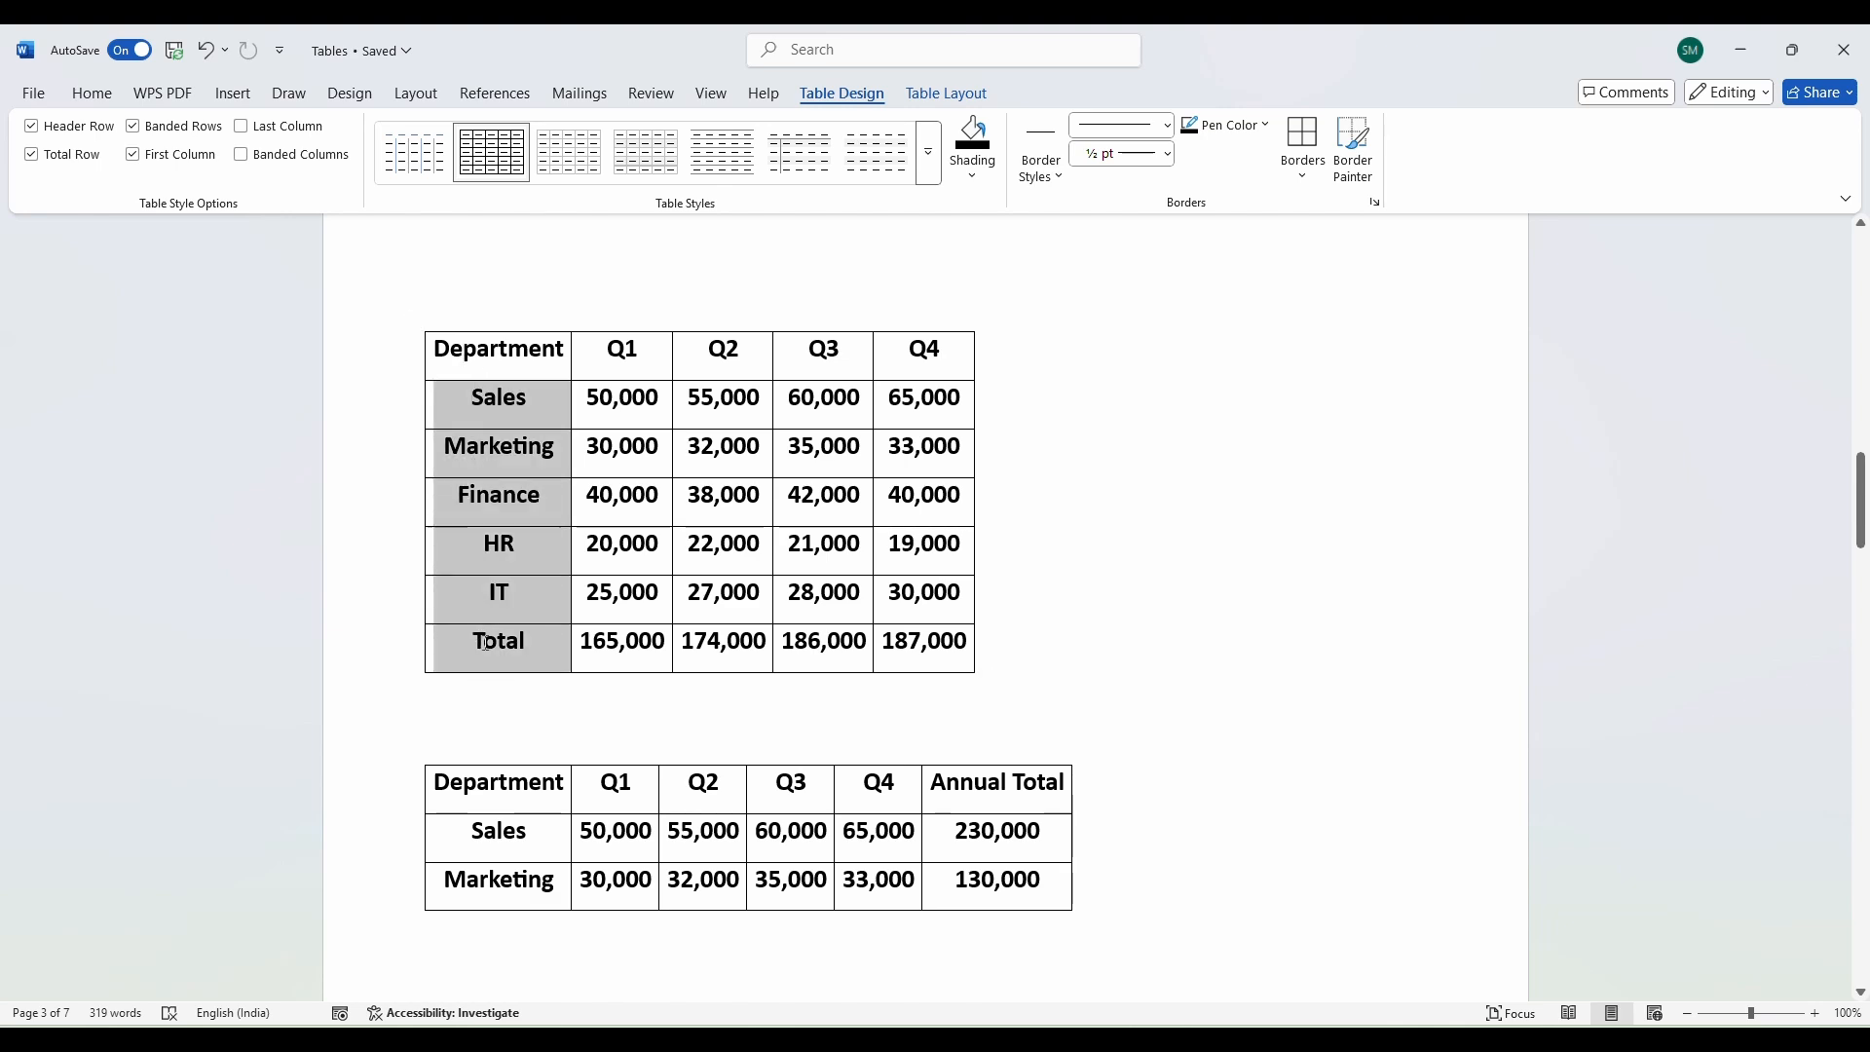
drag(604, 353, 924, 354)
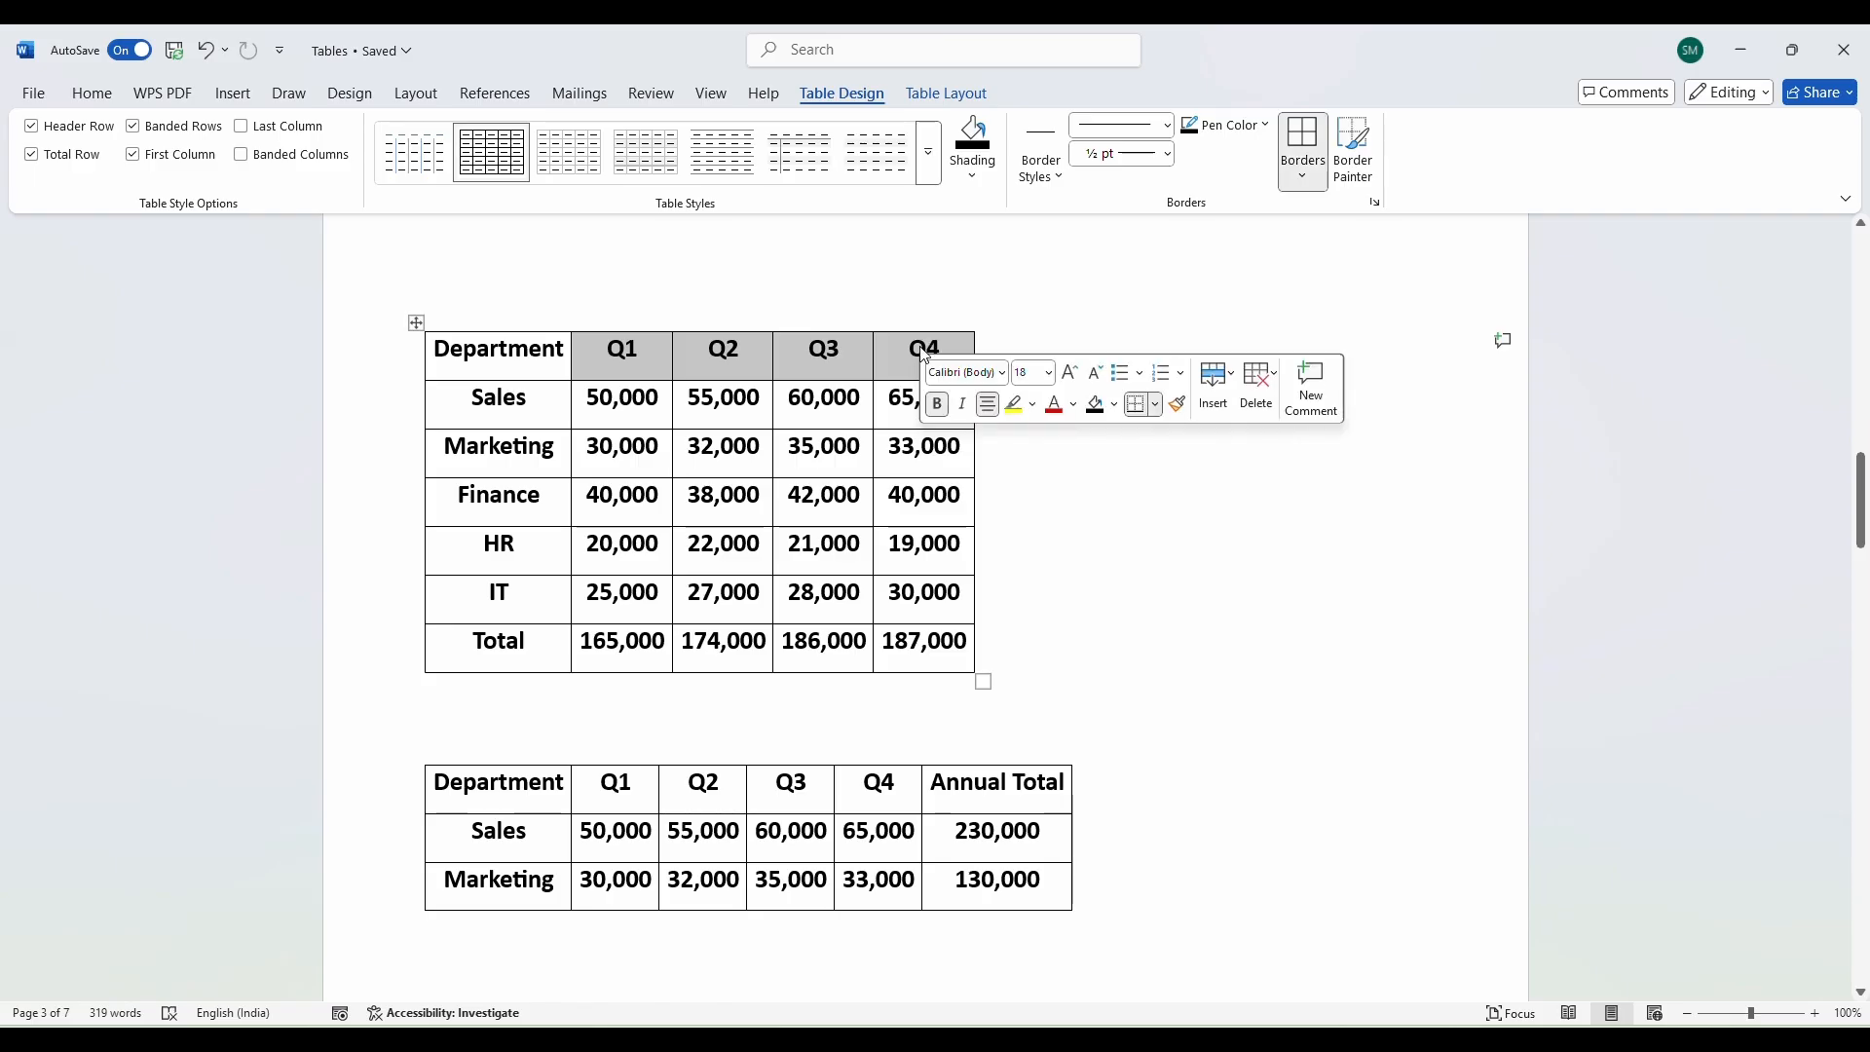
drag(508, 399, 905, 666)
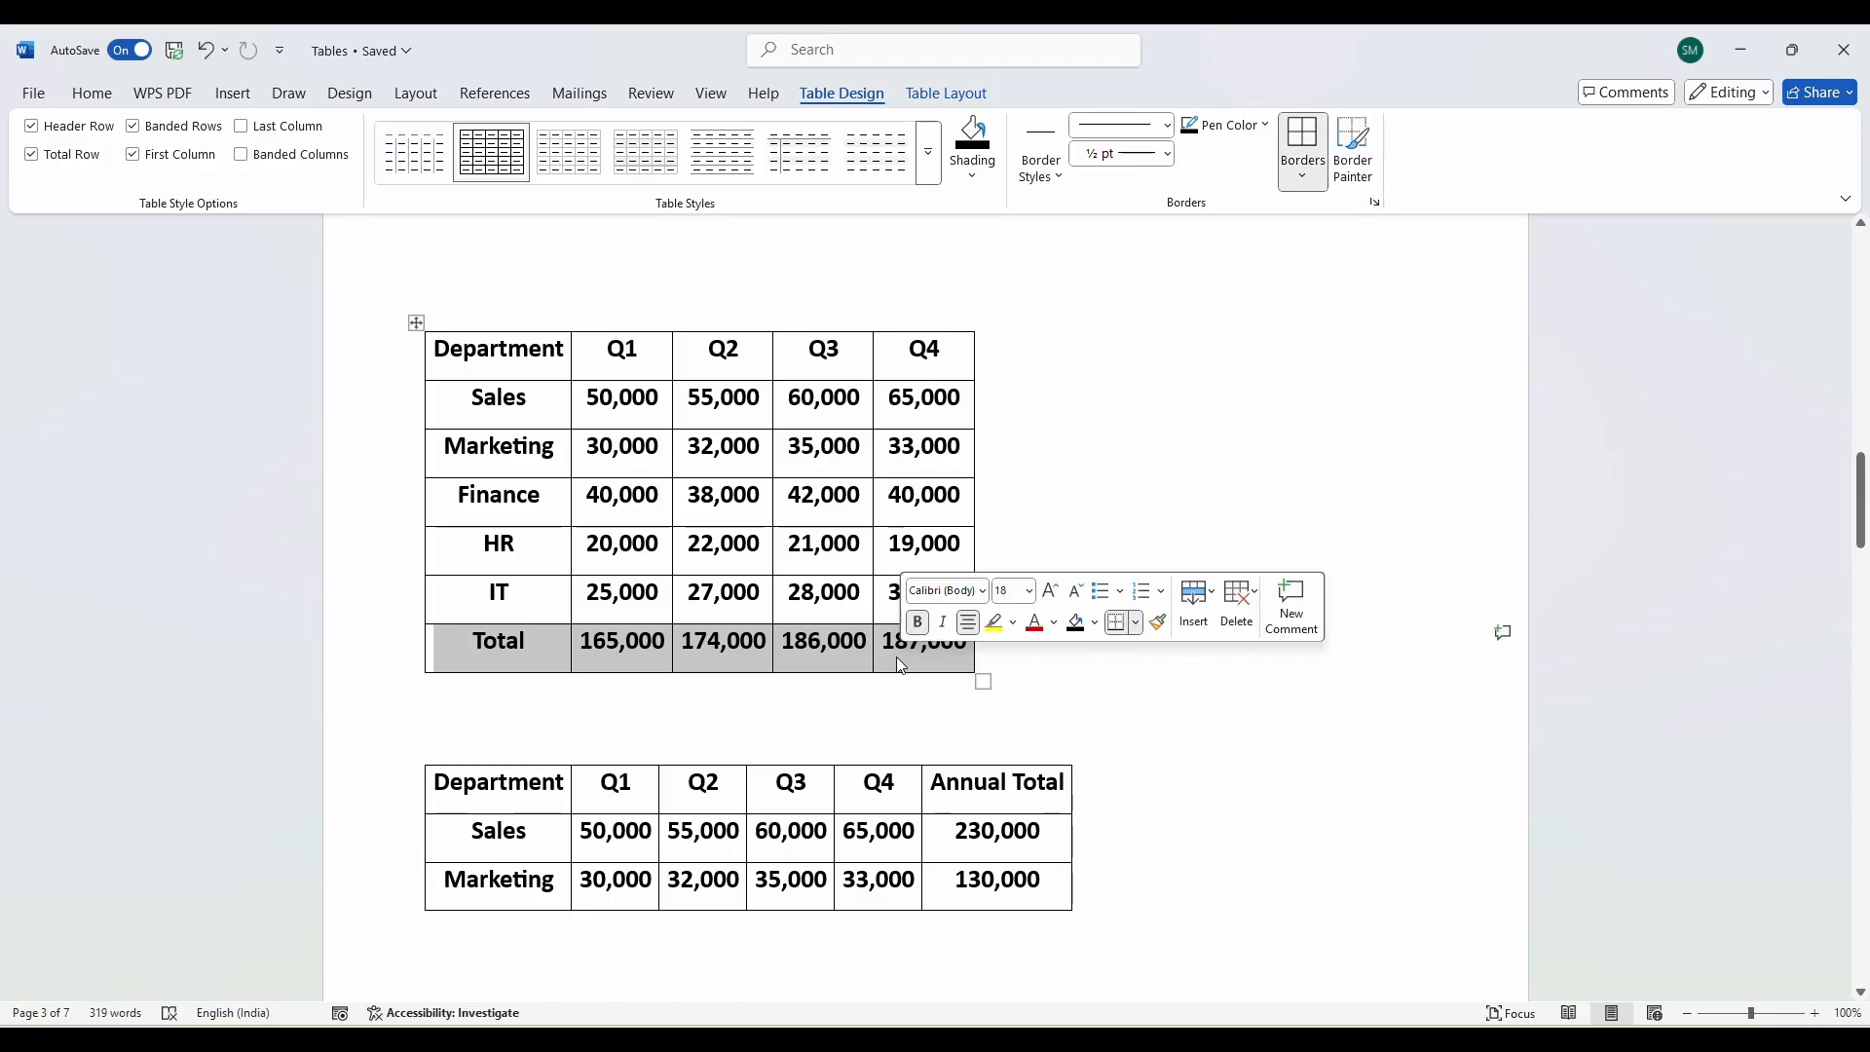
Uncheck Header Row, Total Row, First Column and Banded Rows for the Department table.
click(32, 154)
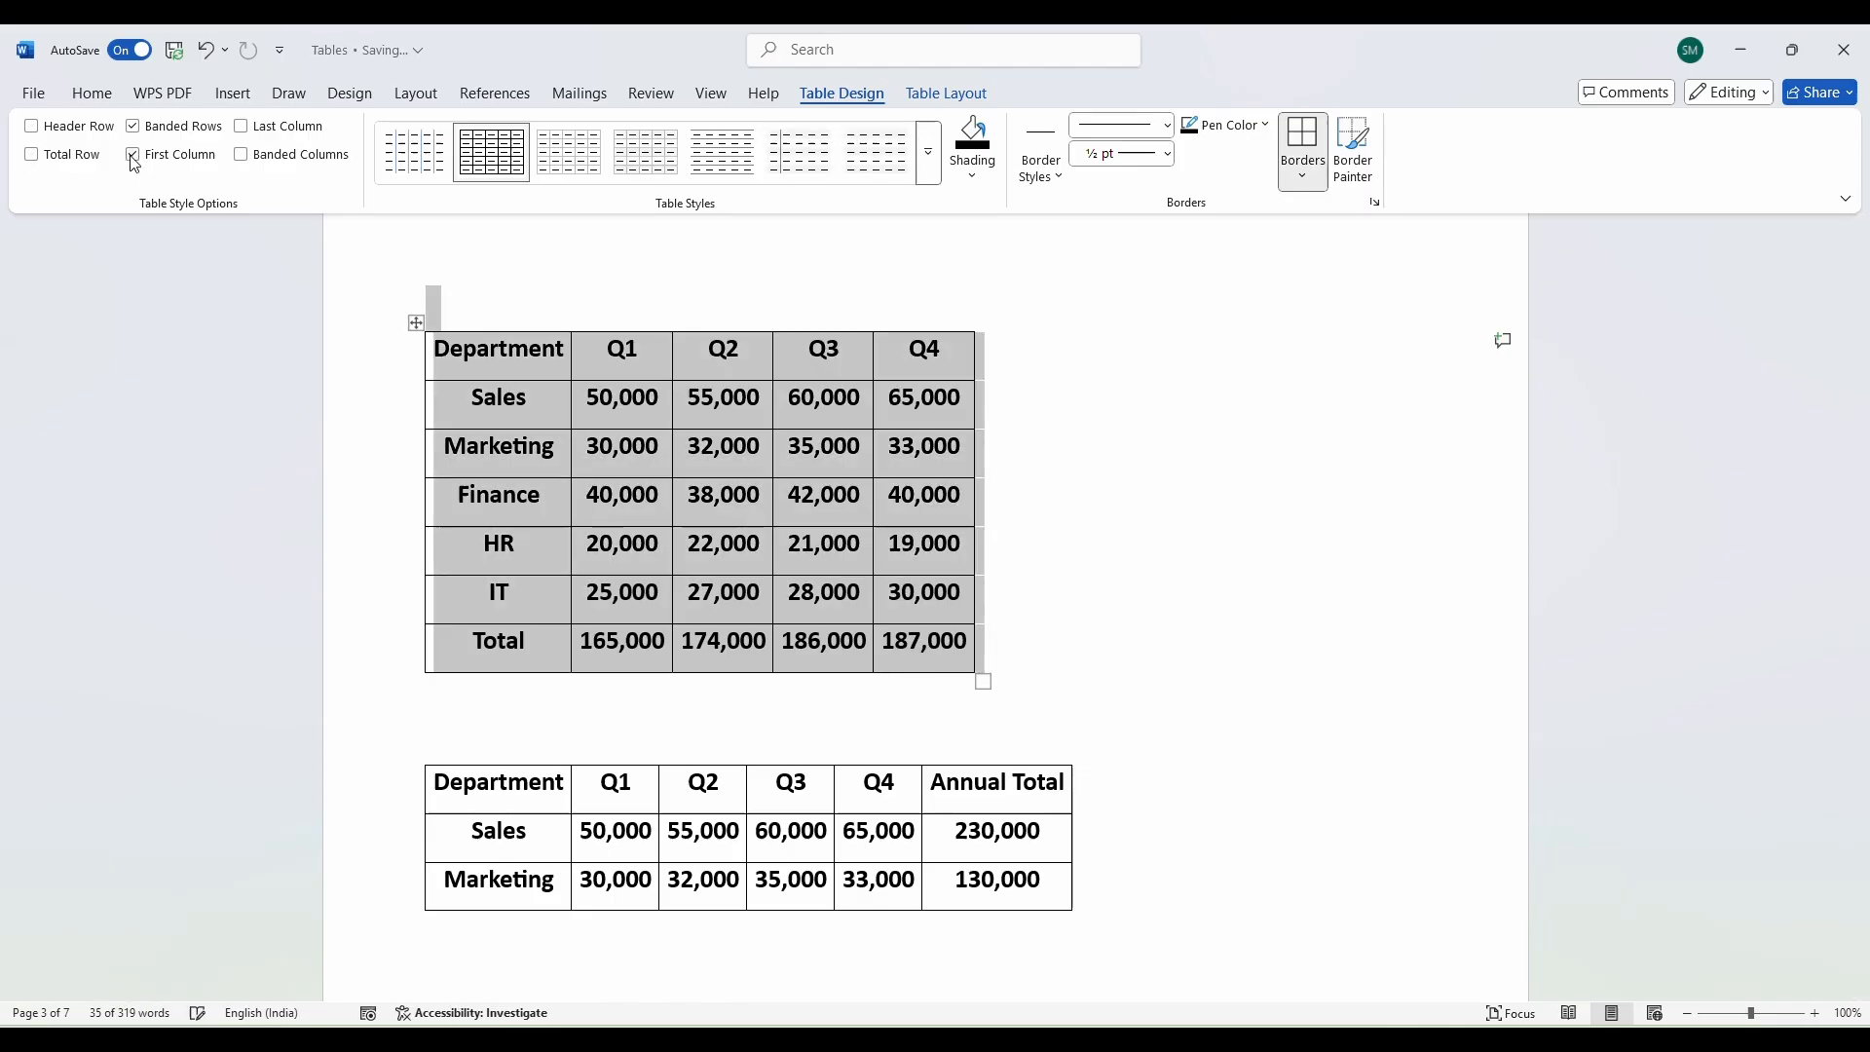
click(133, 153)
click(132, 126)
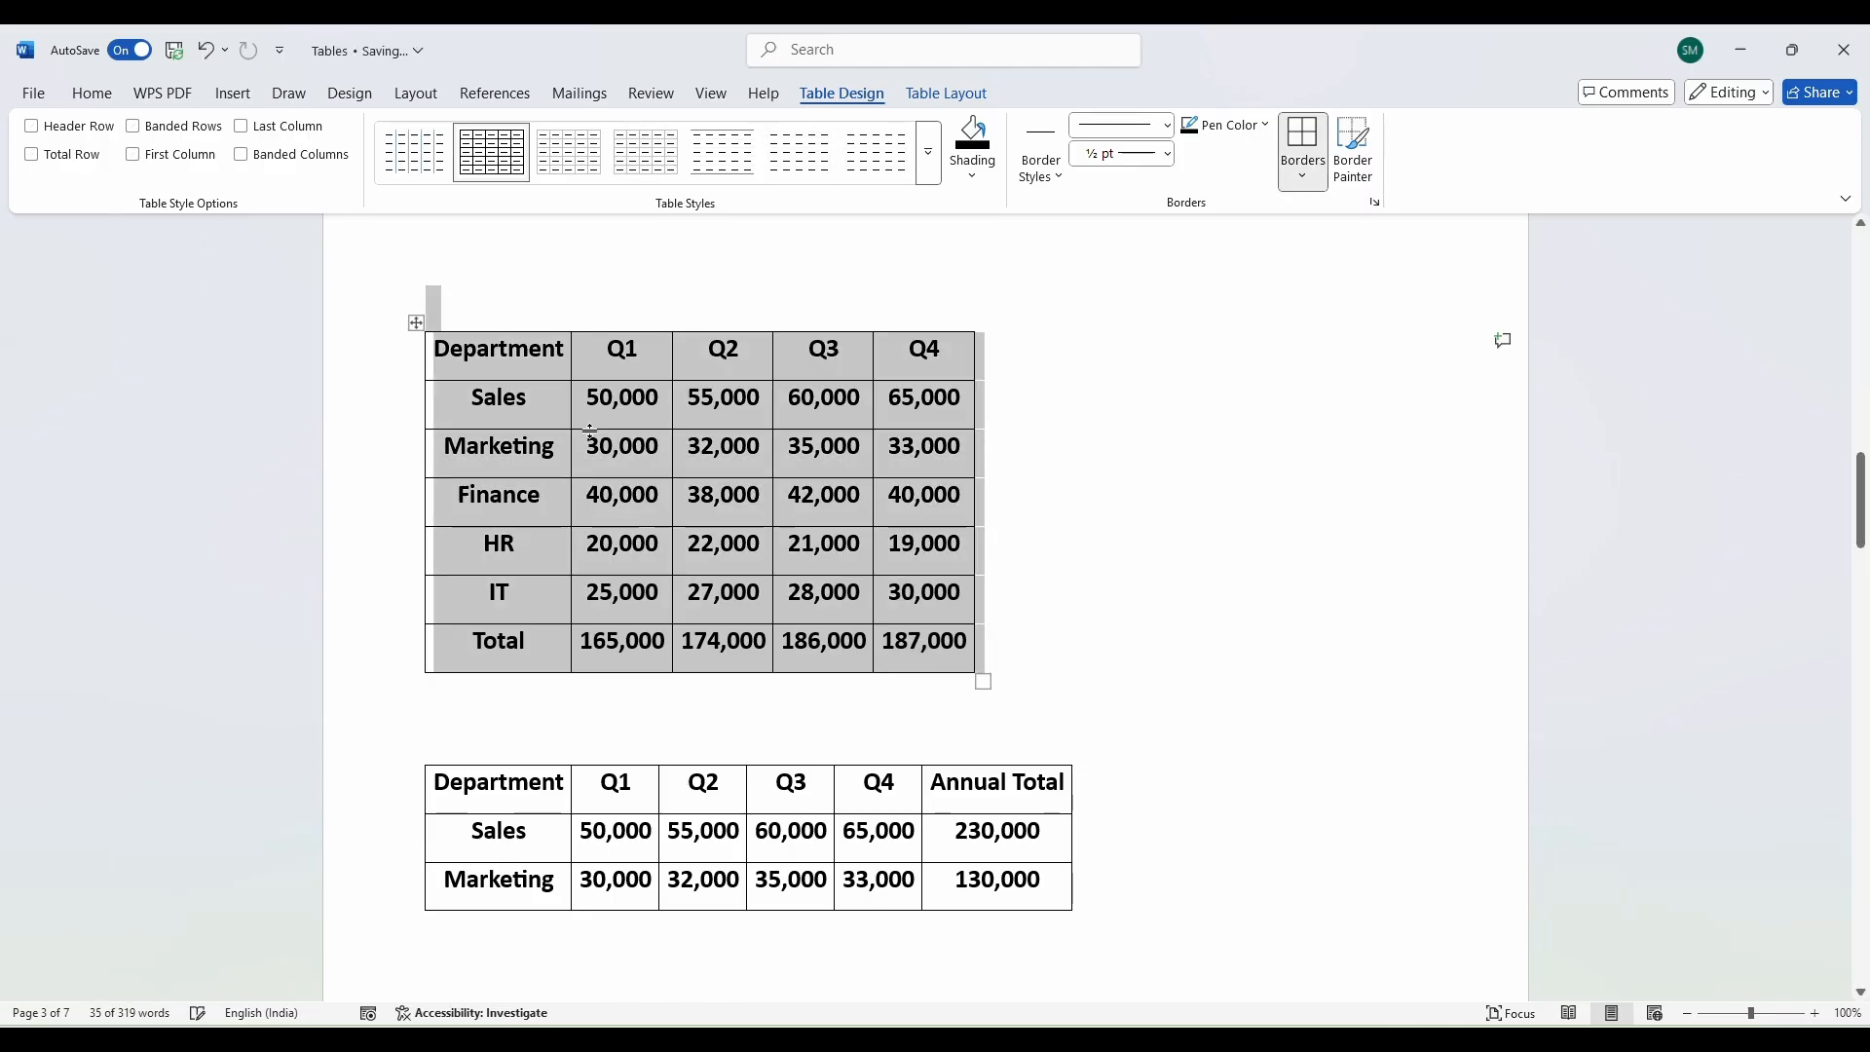
Tick Header Row and First Column in Table Style Options for the department sales table.
click(31, 125)
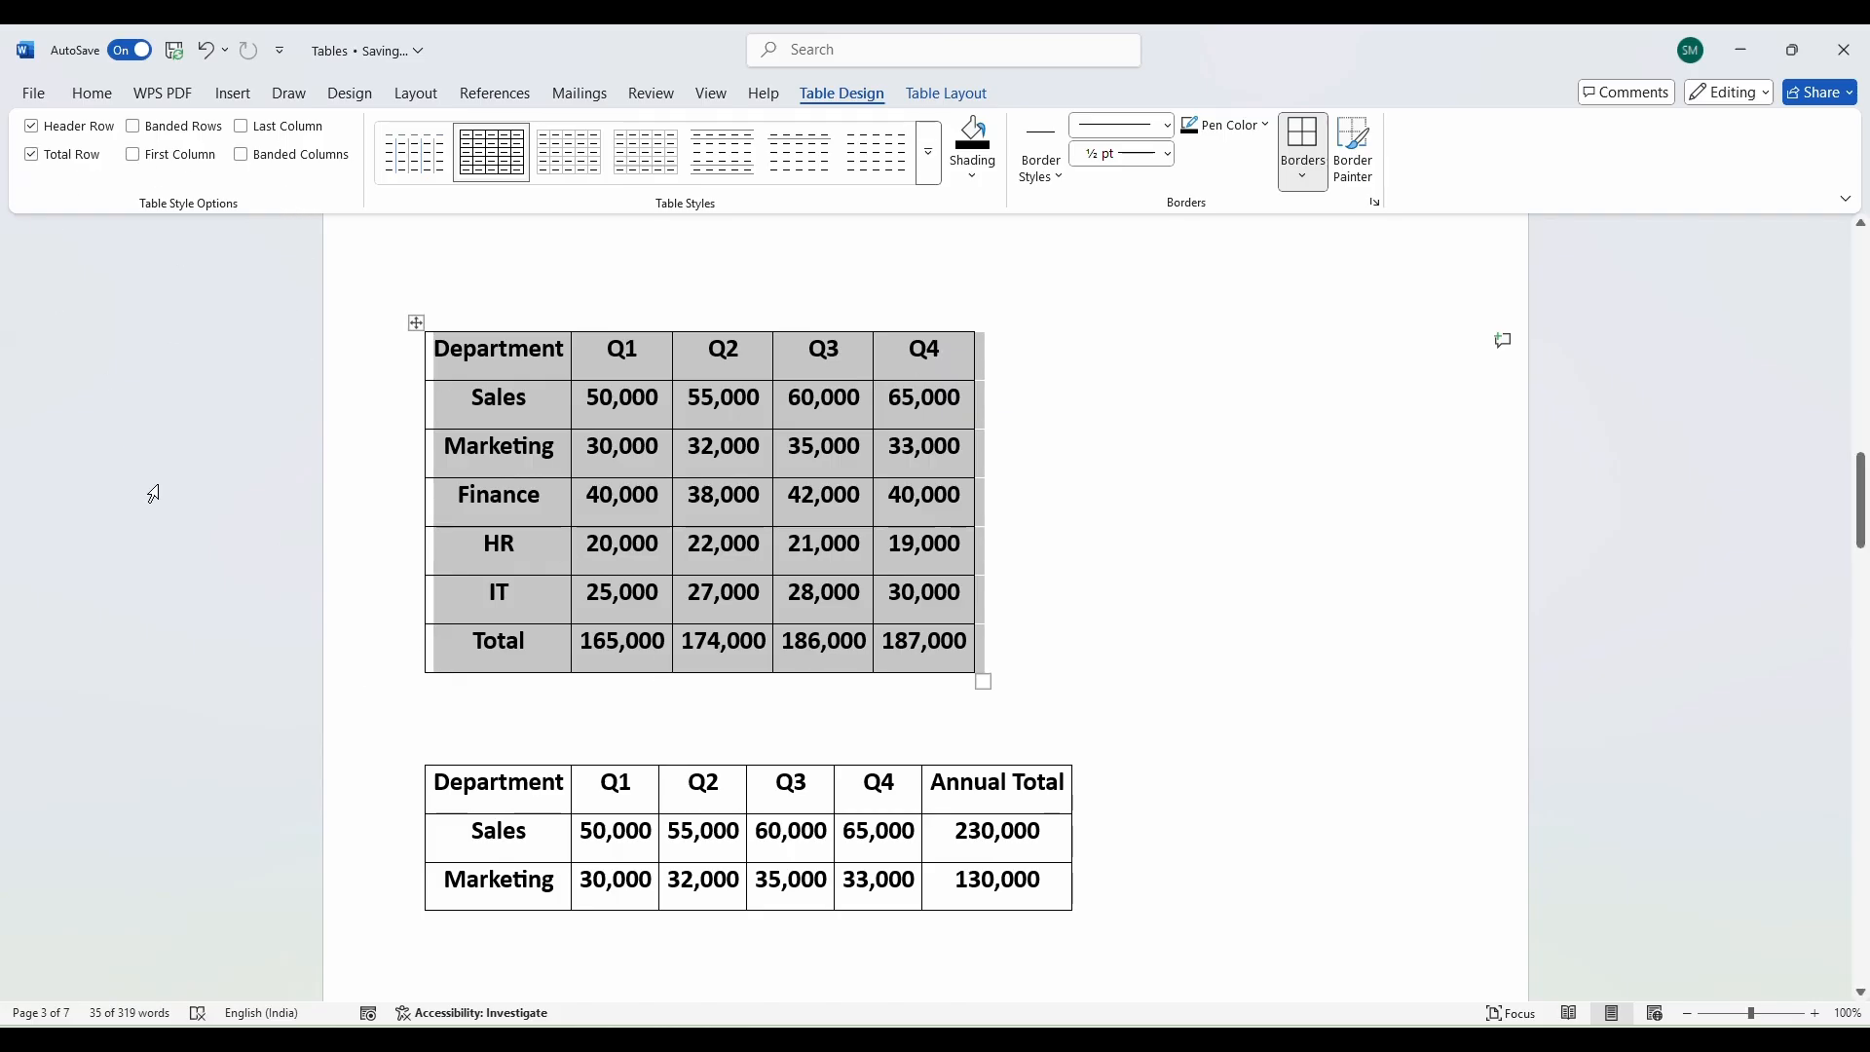
click(136, 155)
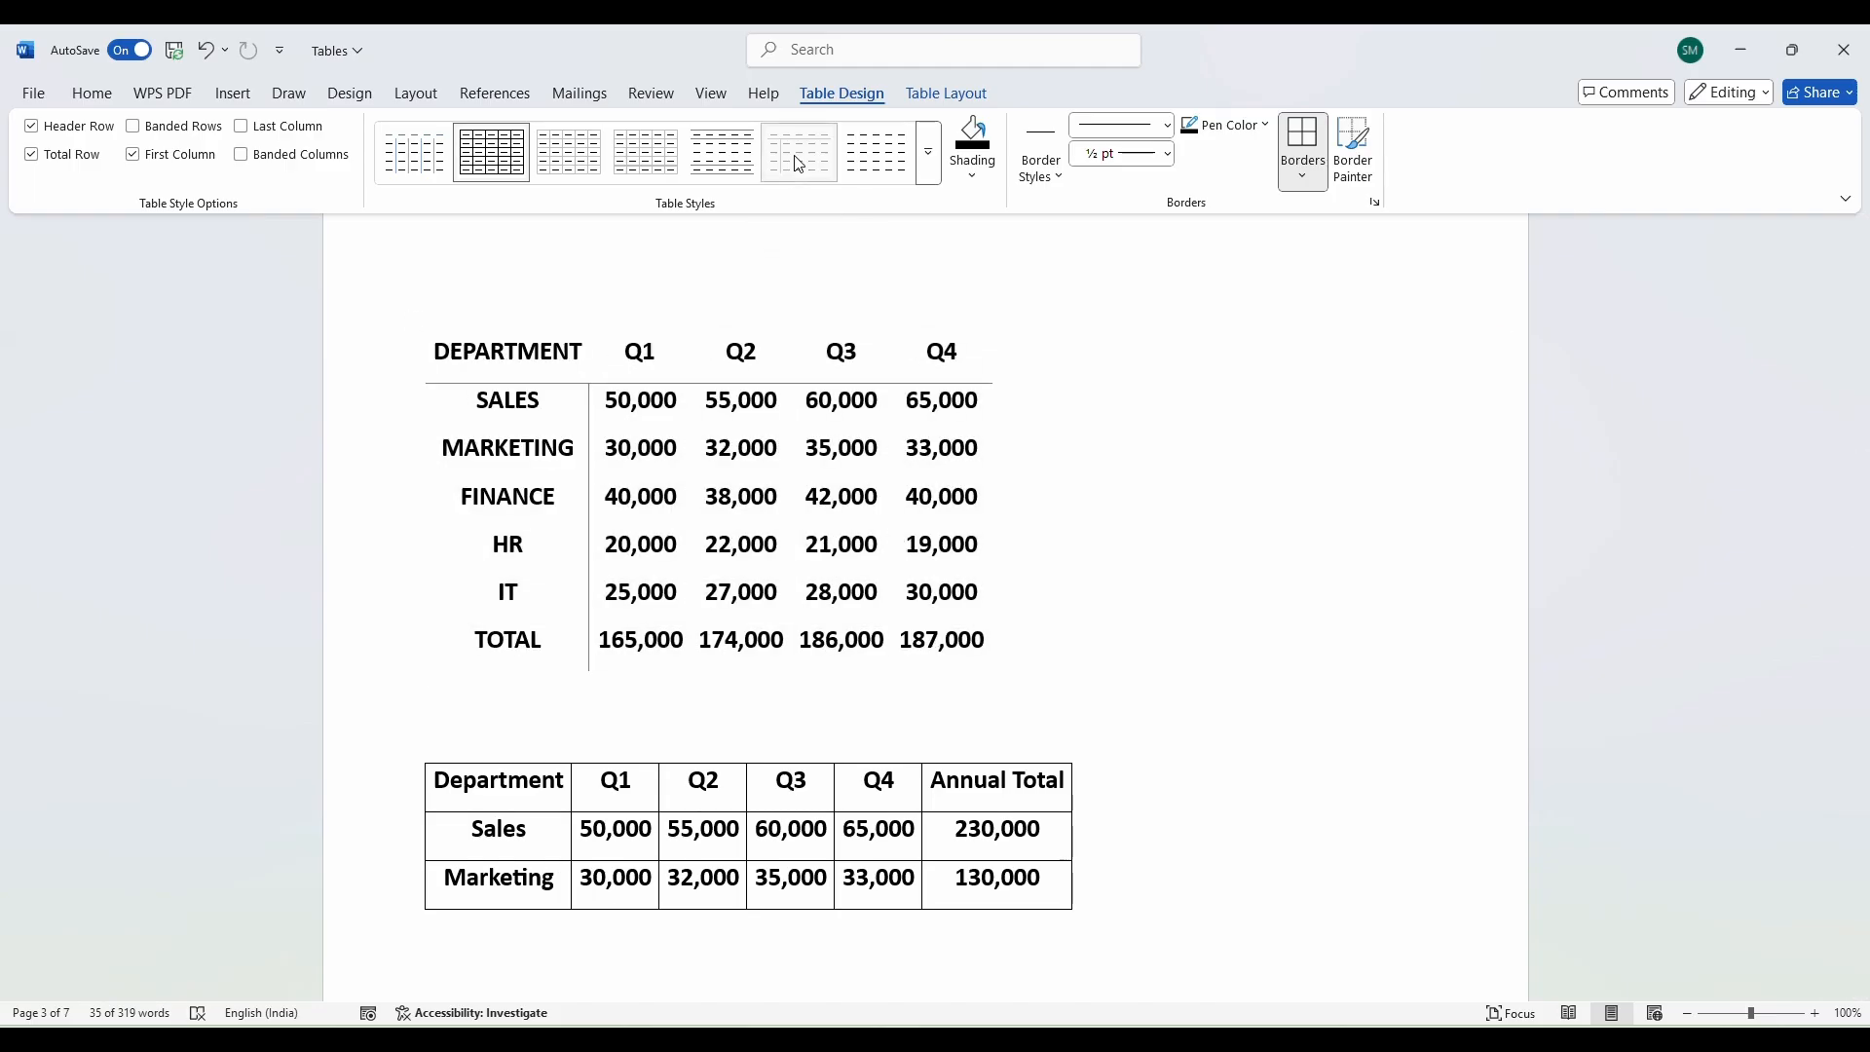
Try Plain Table 3 and a black grid style, then apply Grid Table 7 Colorful to the department table.
click(799, 164)
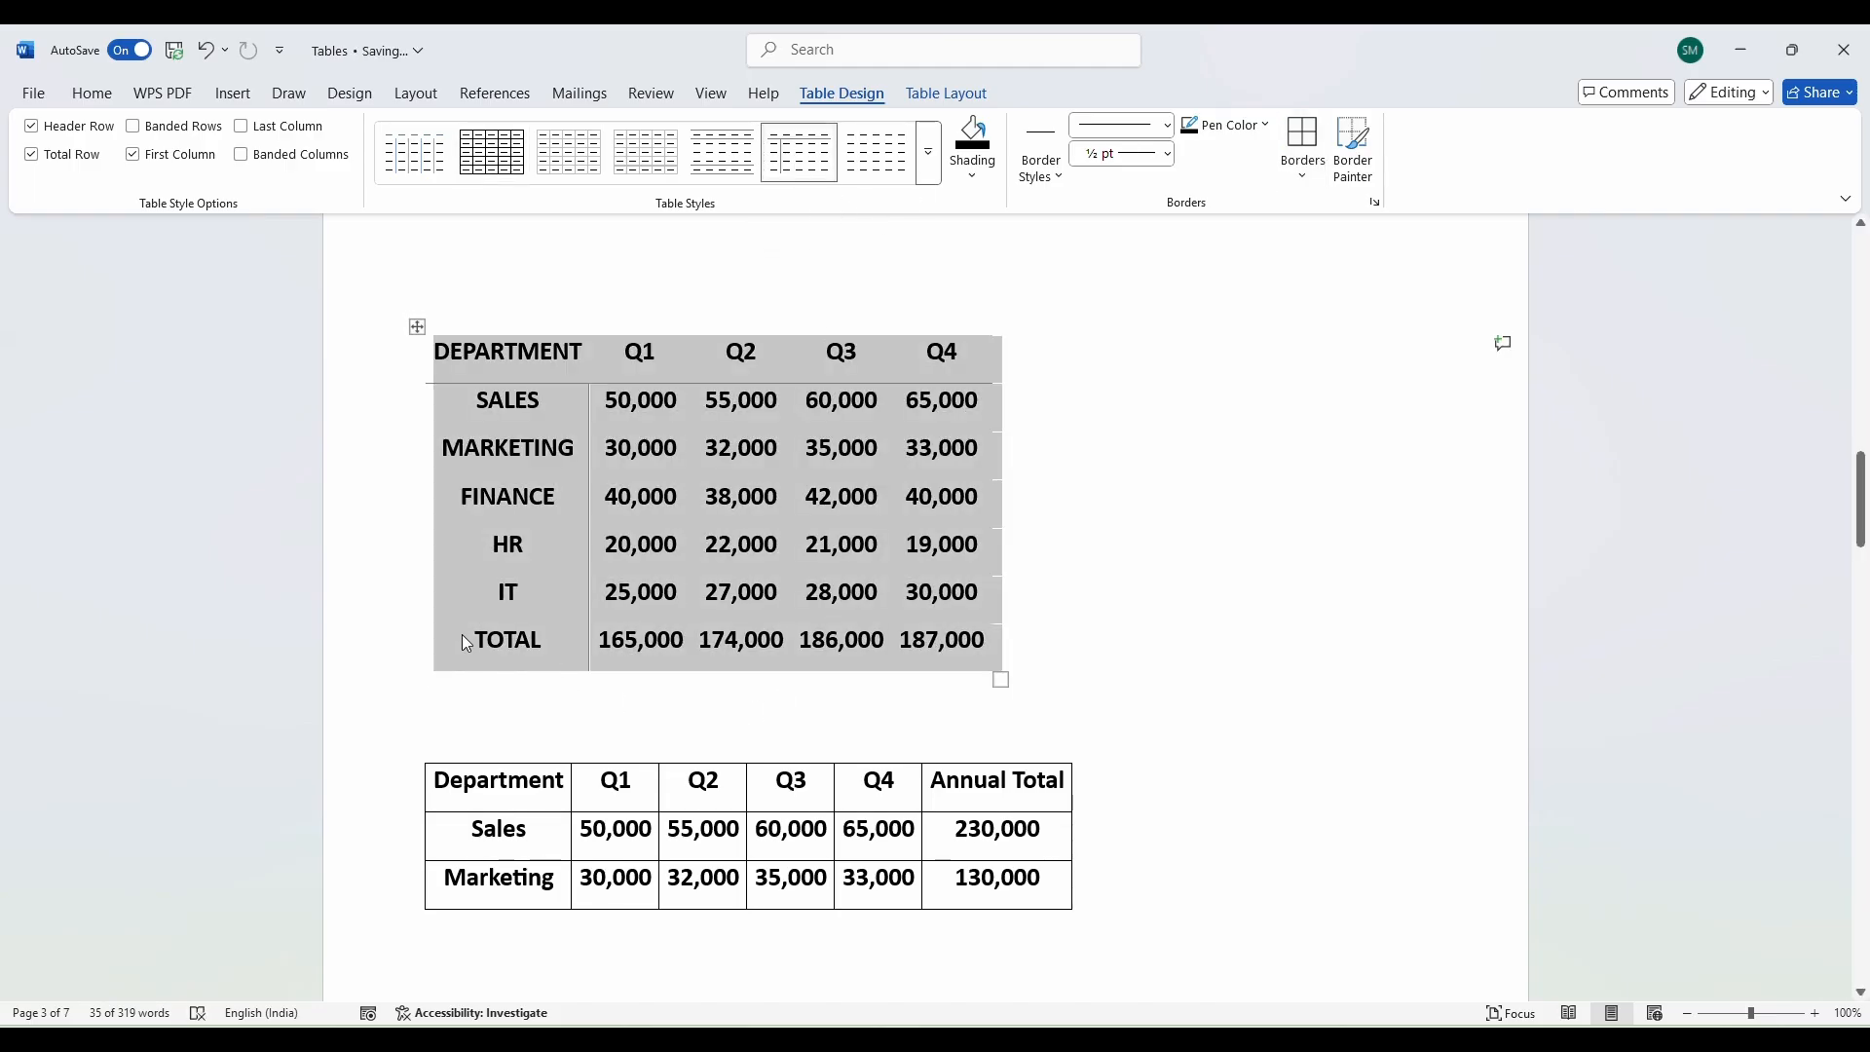
click(927, 167)
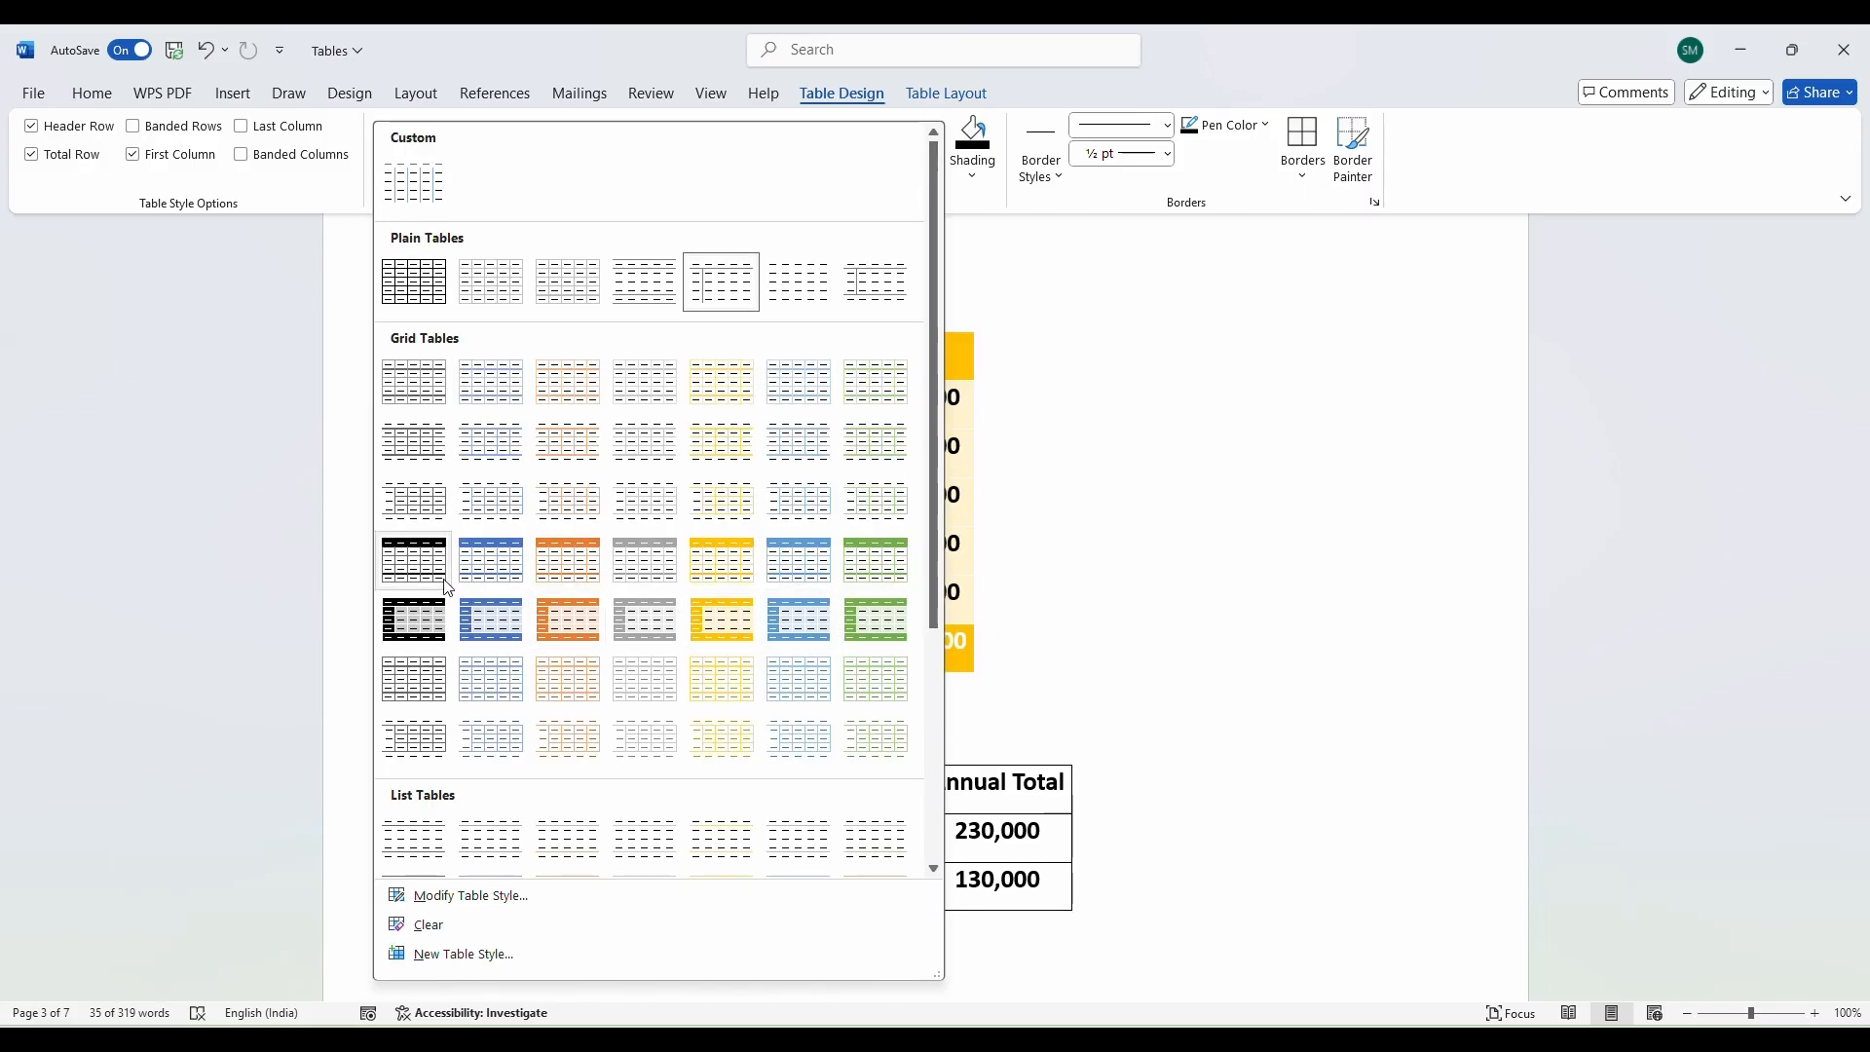
click(423, 633)
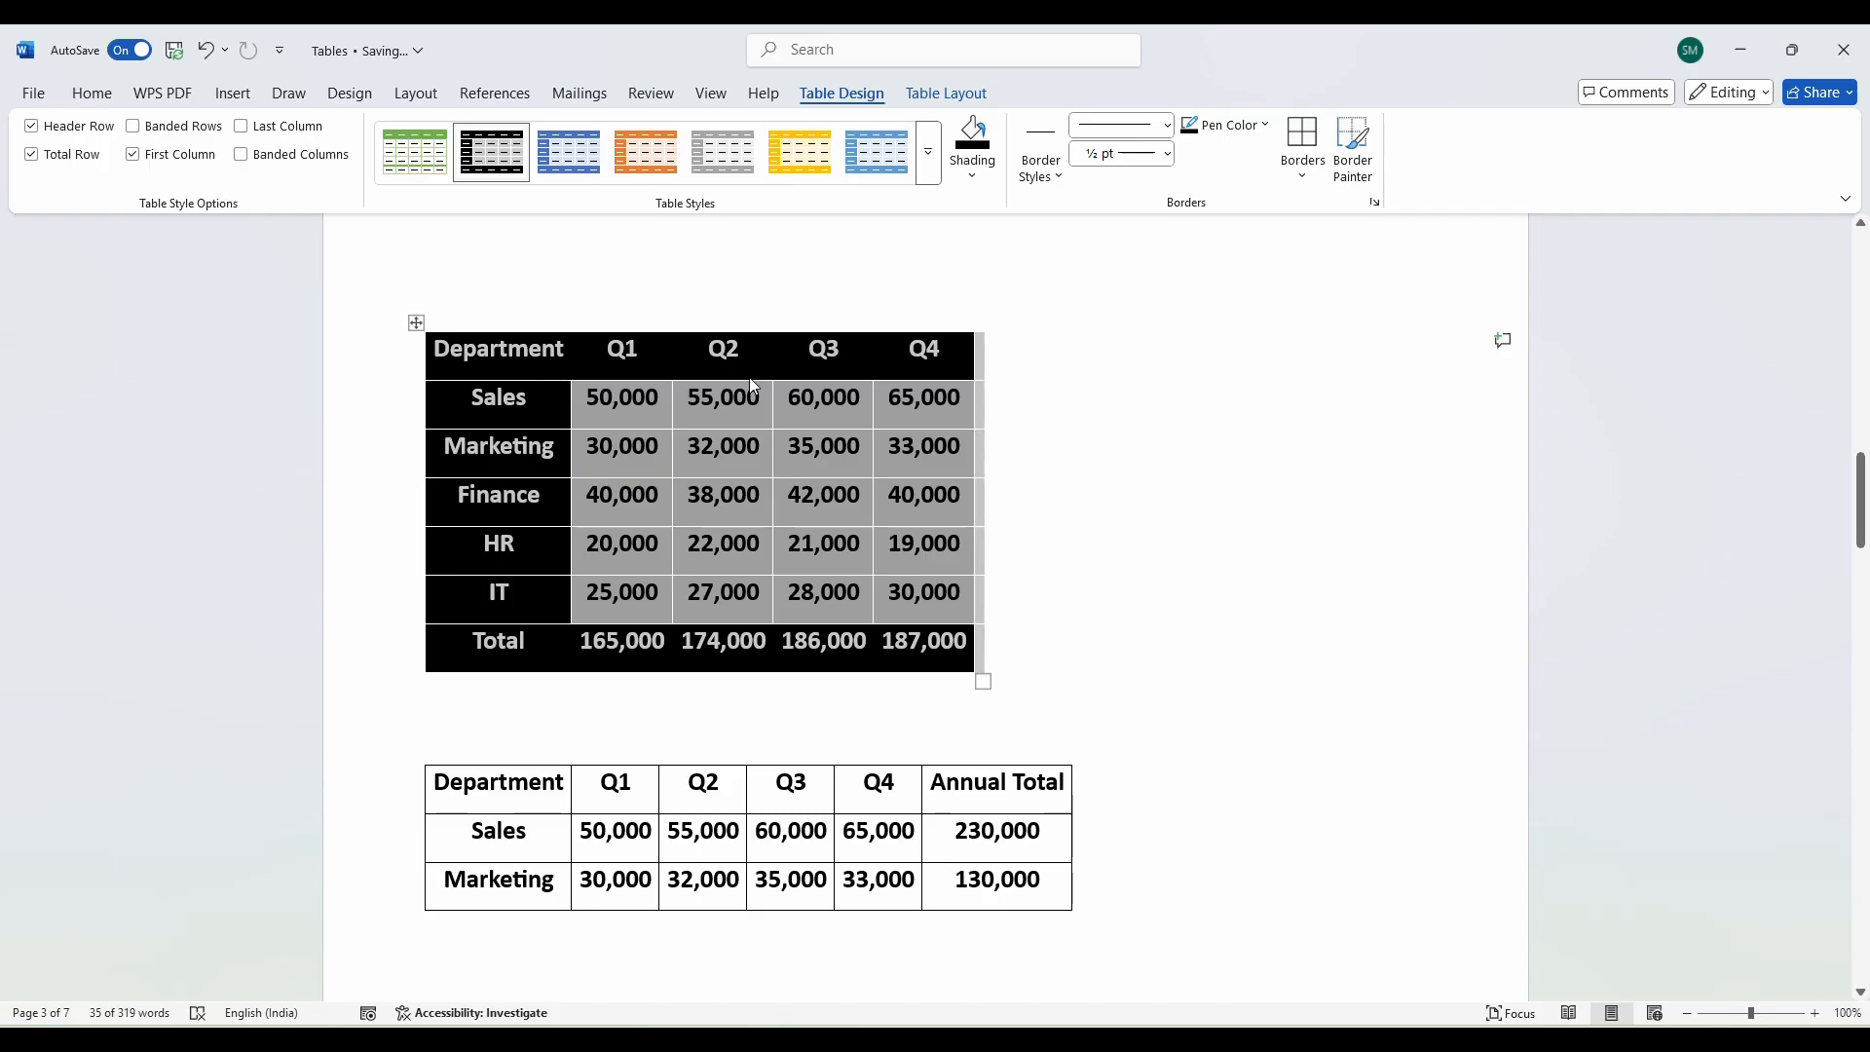
click(1071, 680)
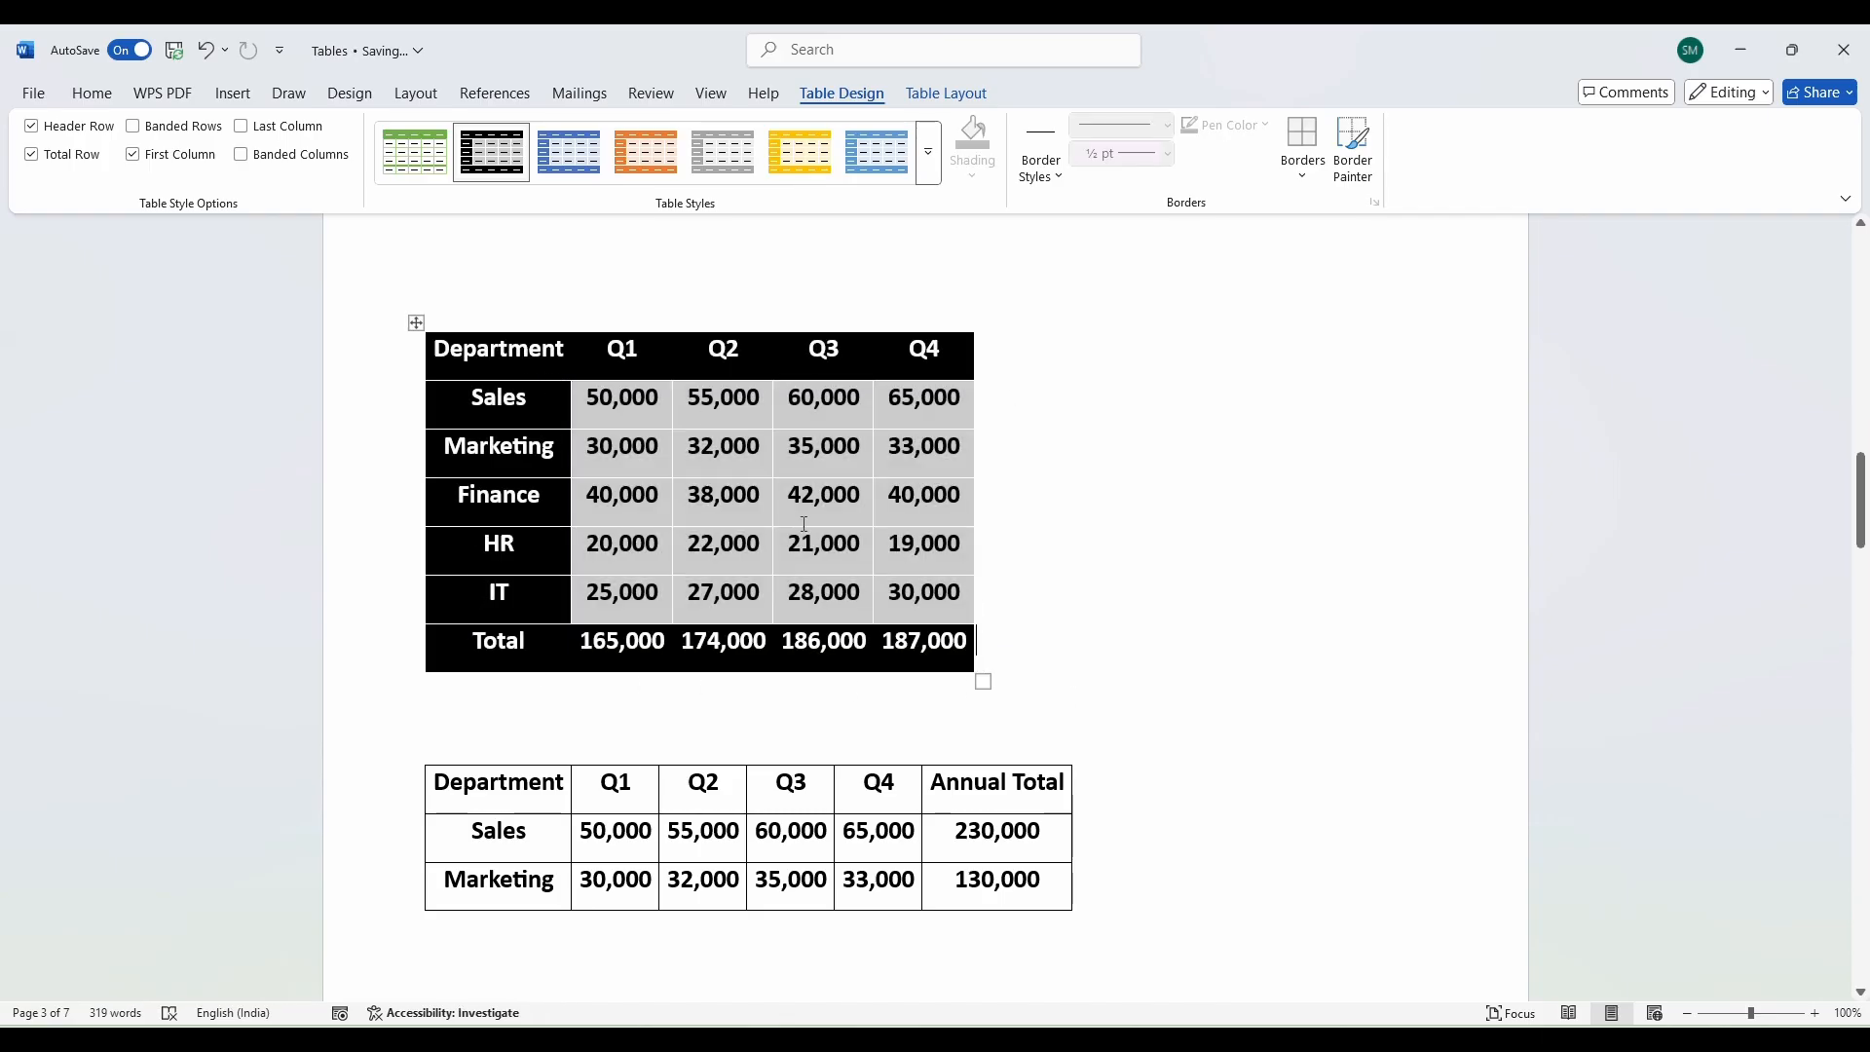
click(928, 152)
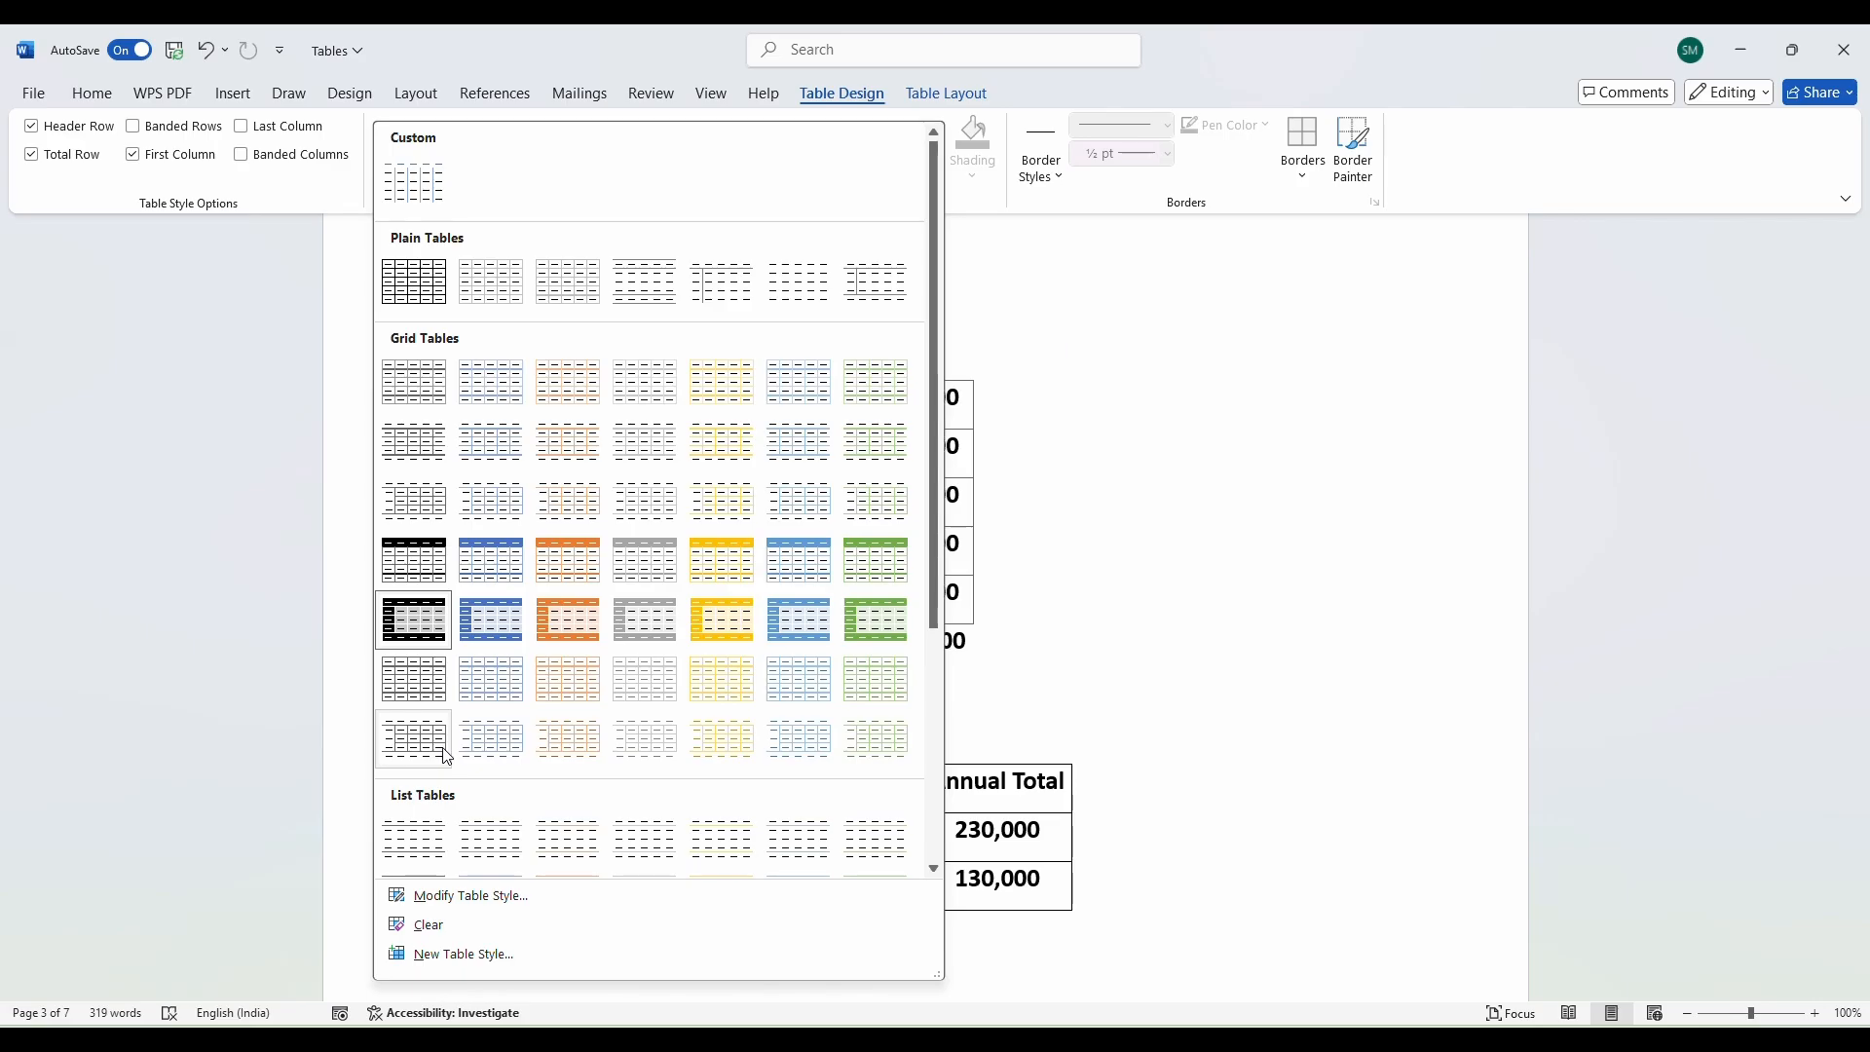
click(443, 754)
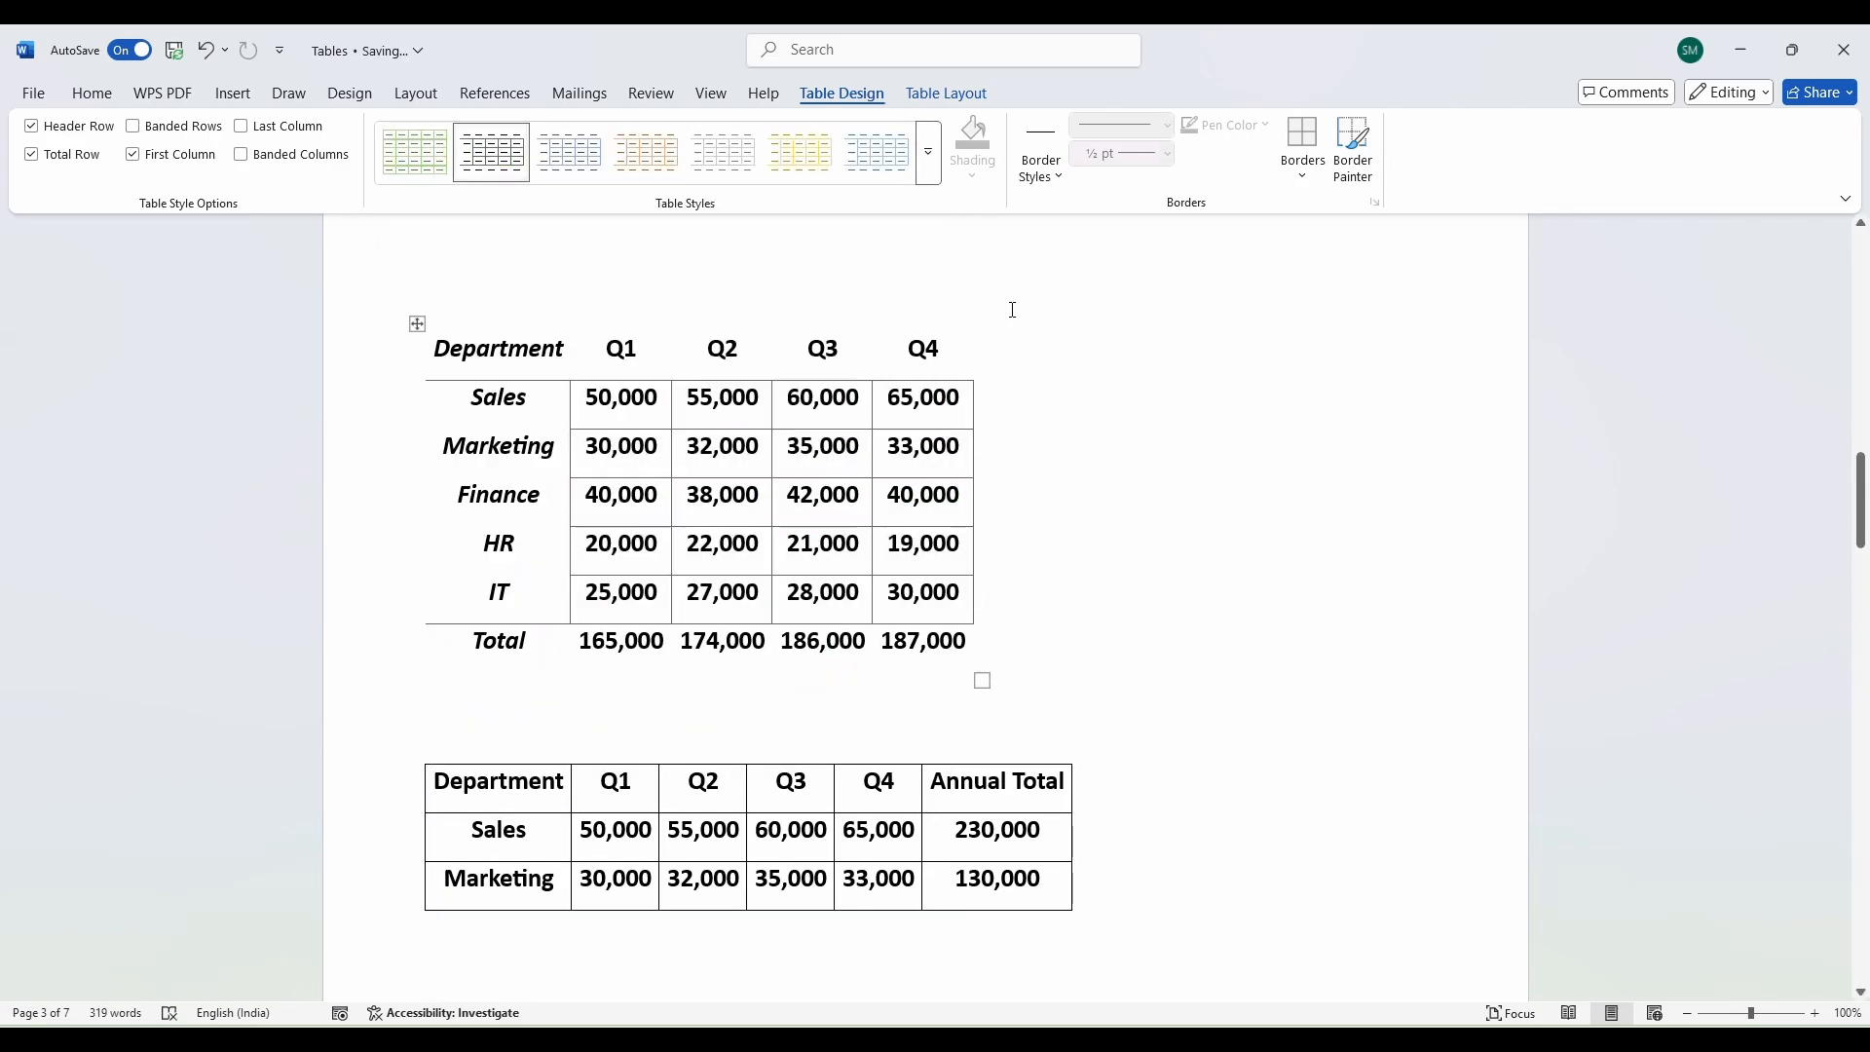
click(928, 152)
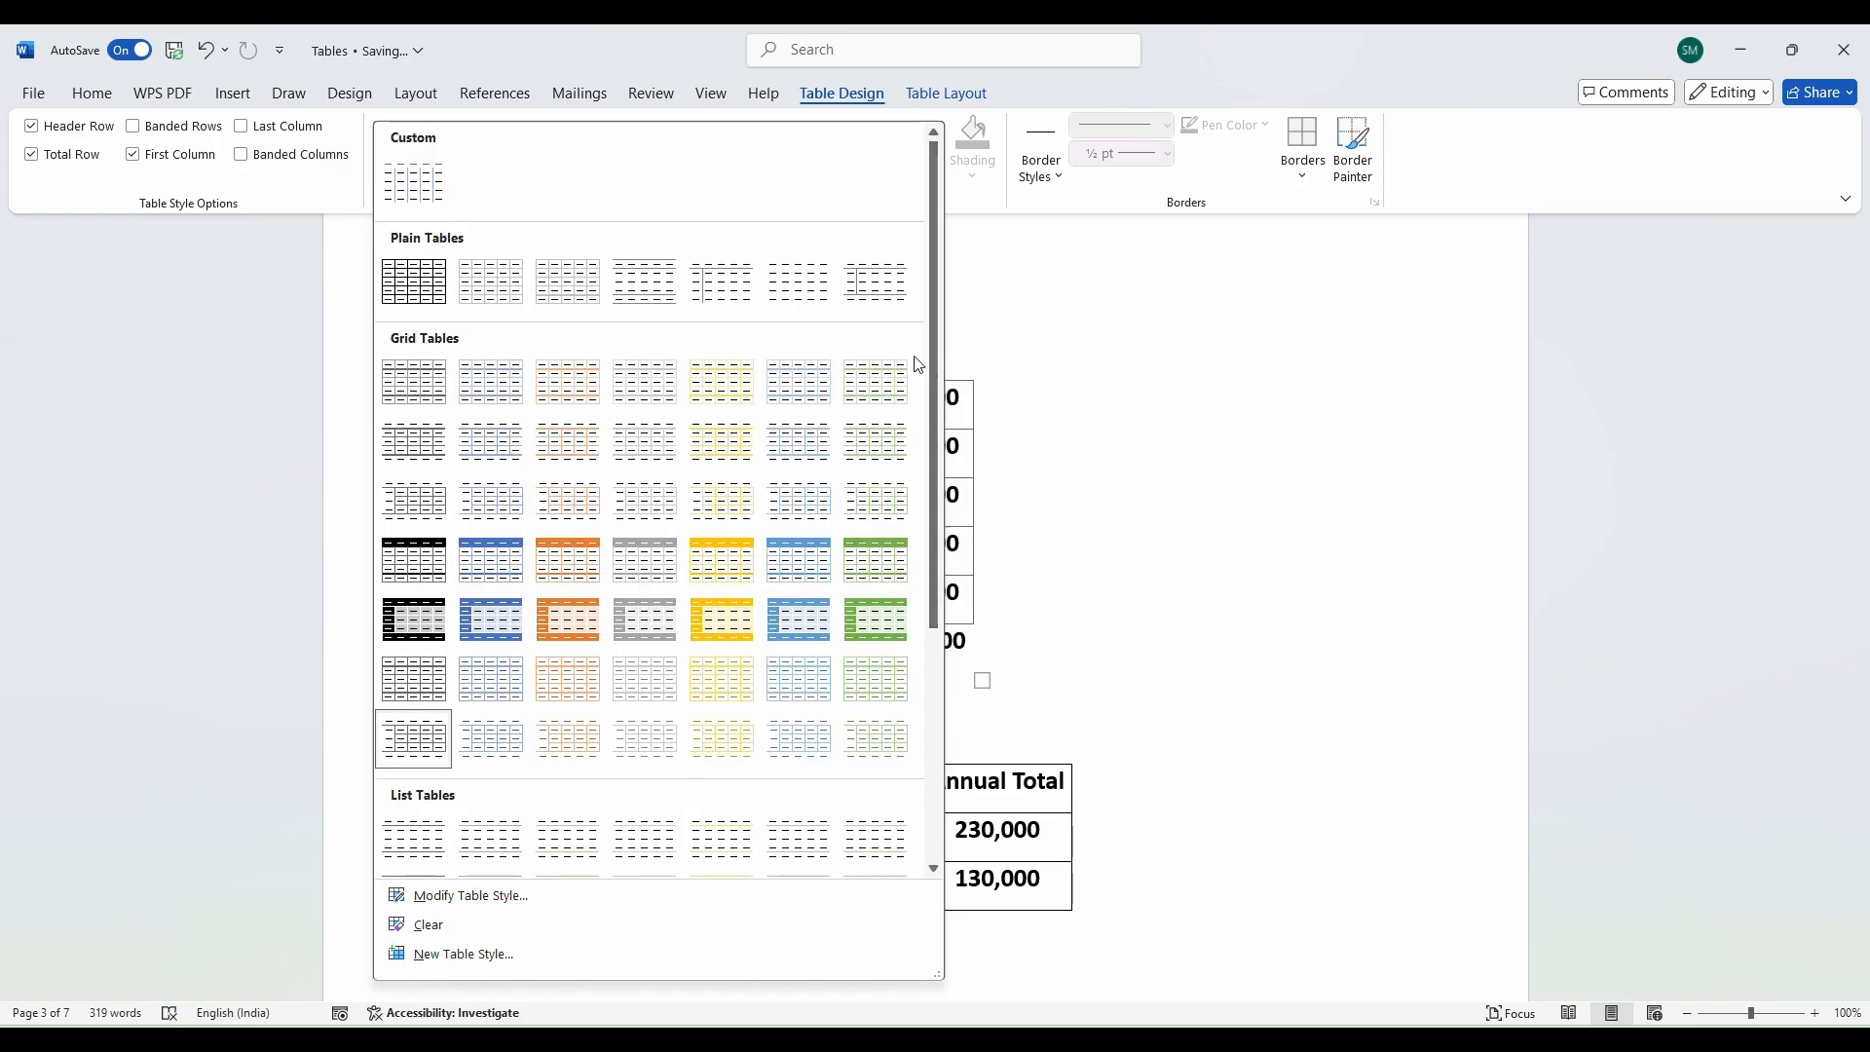
Apply the dark Grid Table style with black header row, first column and total row.
click(392, 627)
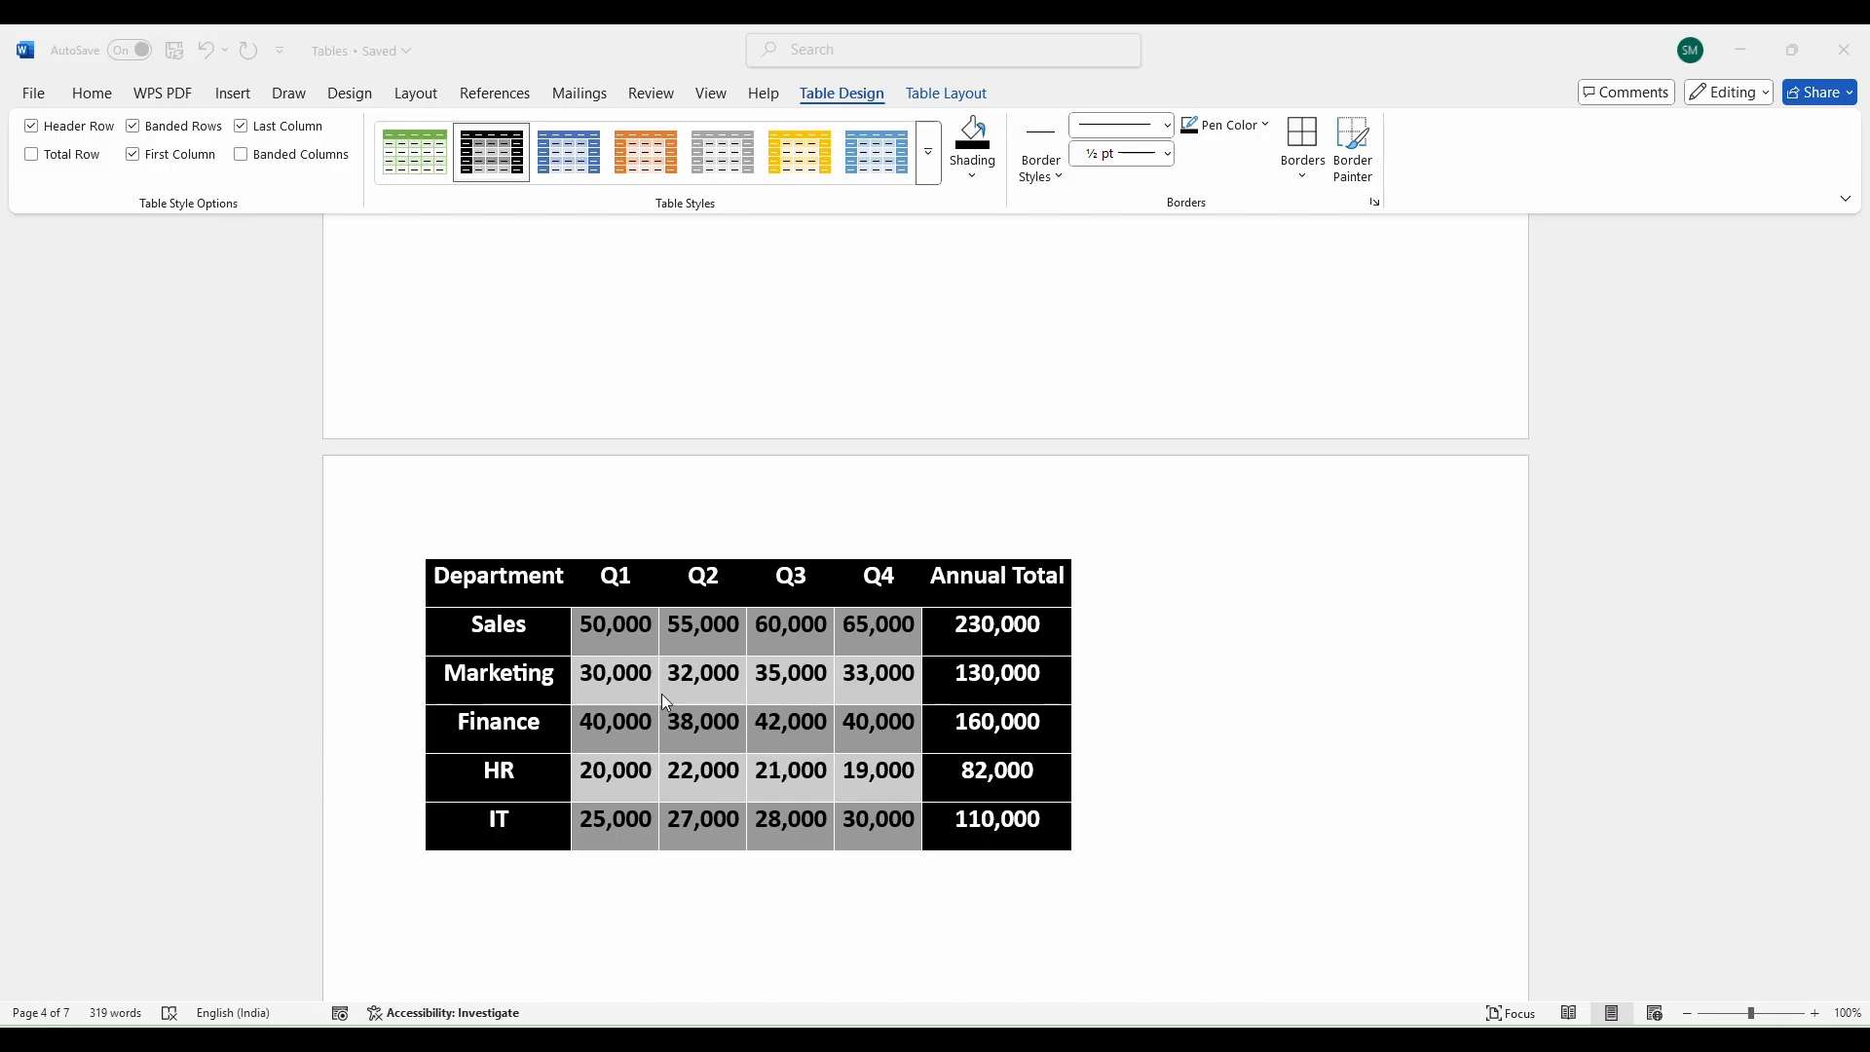
Turn Banded Columns on and back off for the department table.
scroll(1111, 589, up, 10)
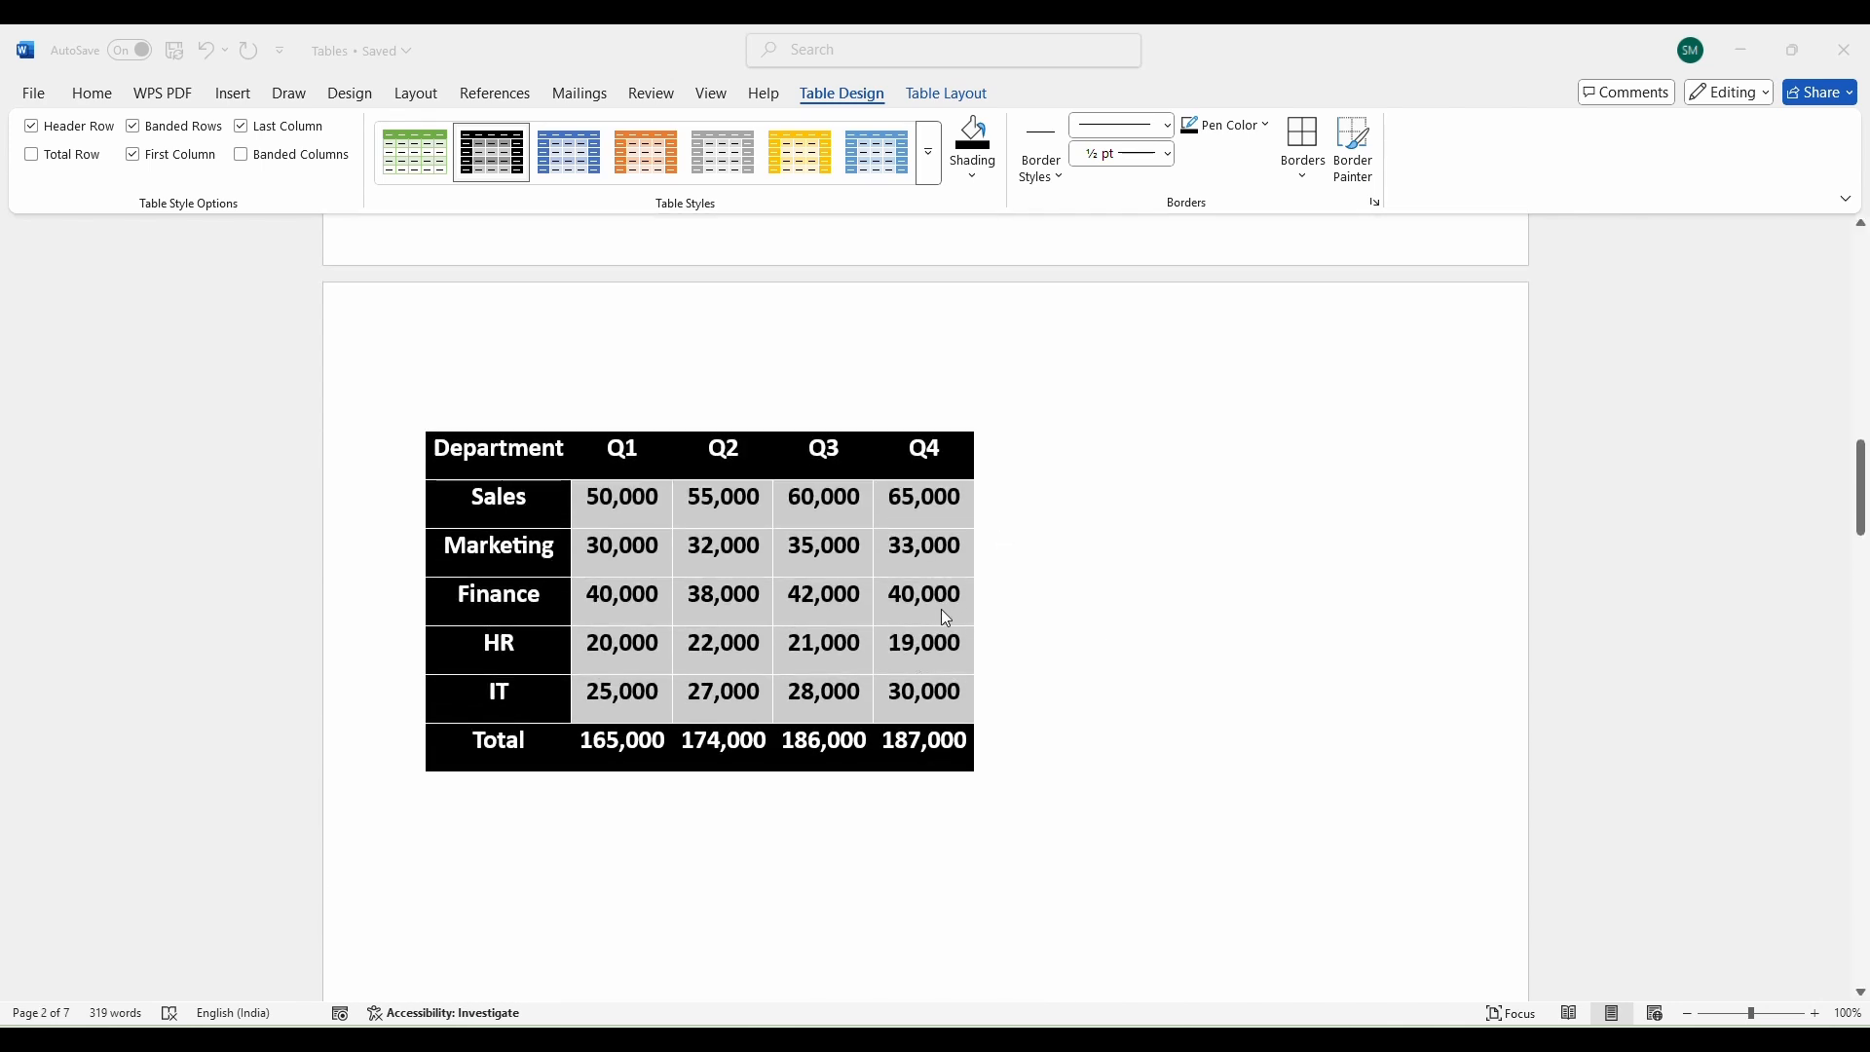
click(578, 560)
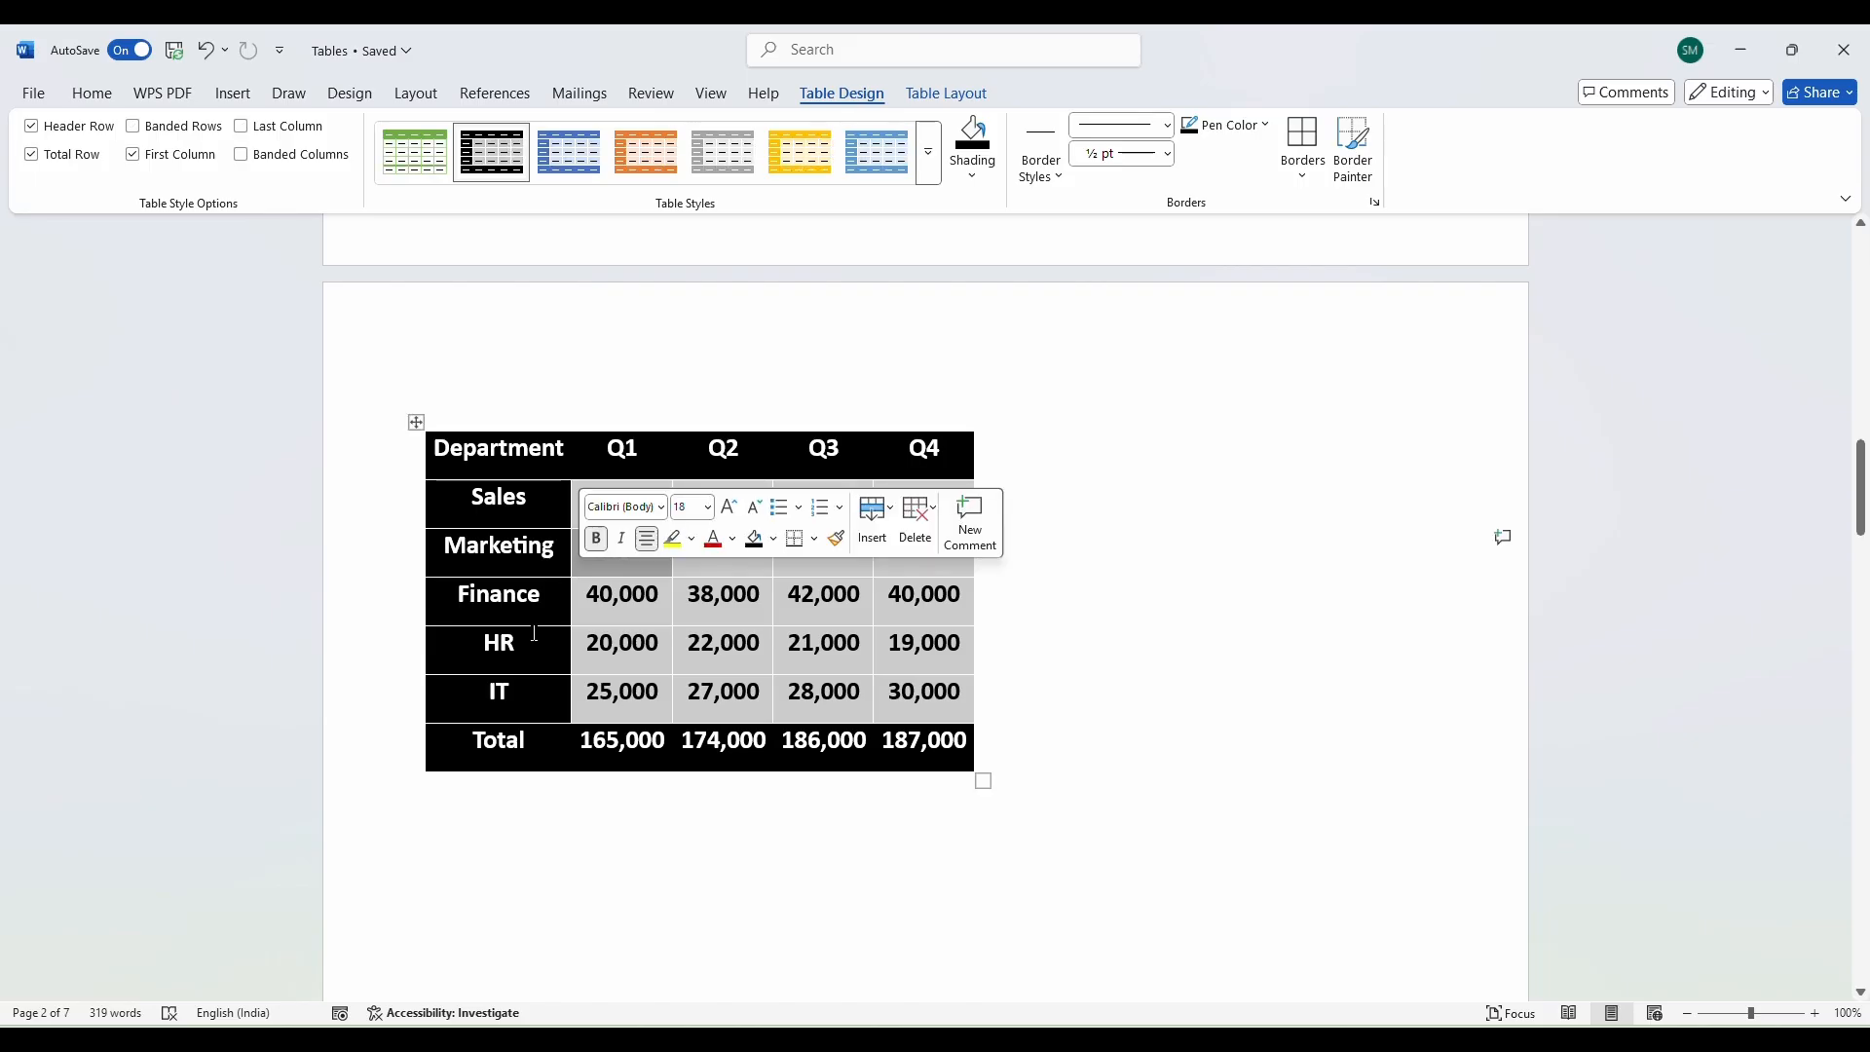
click(237, 153)
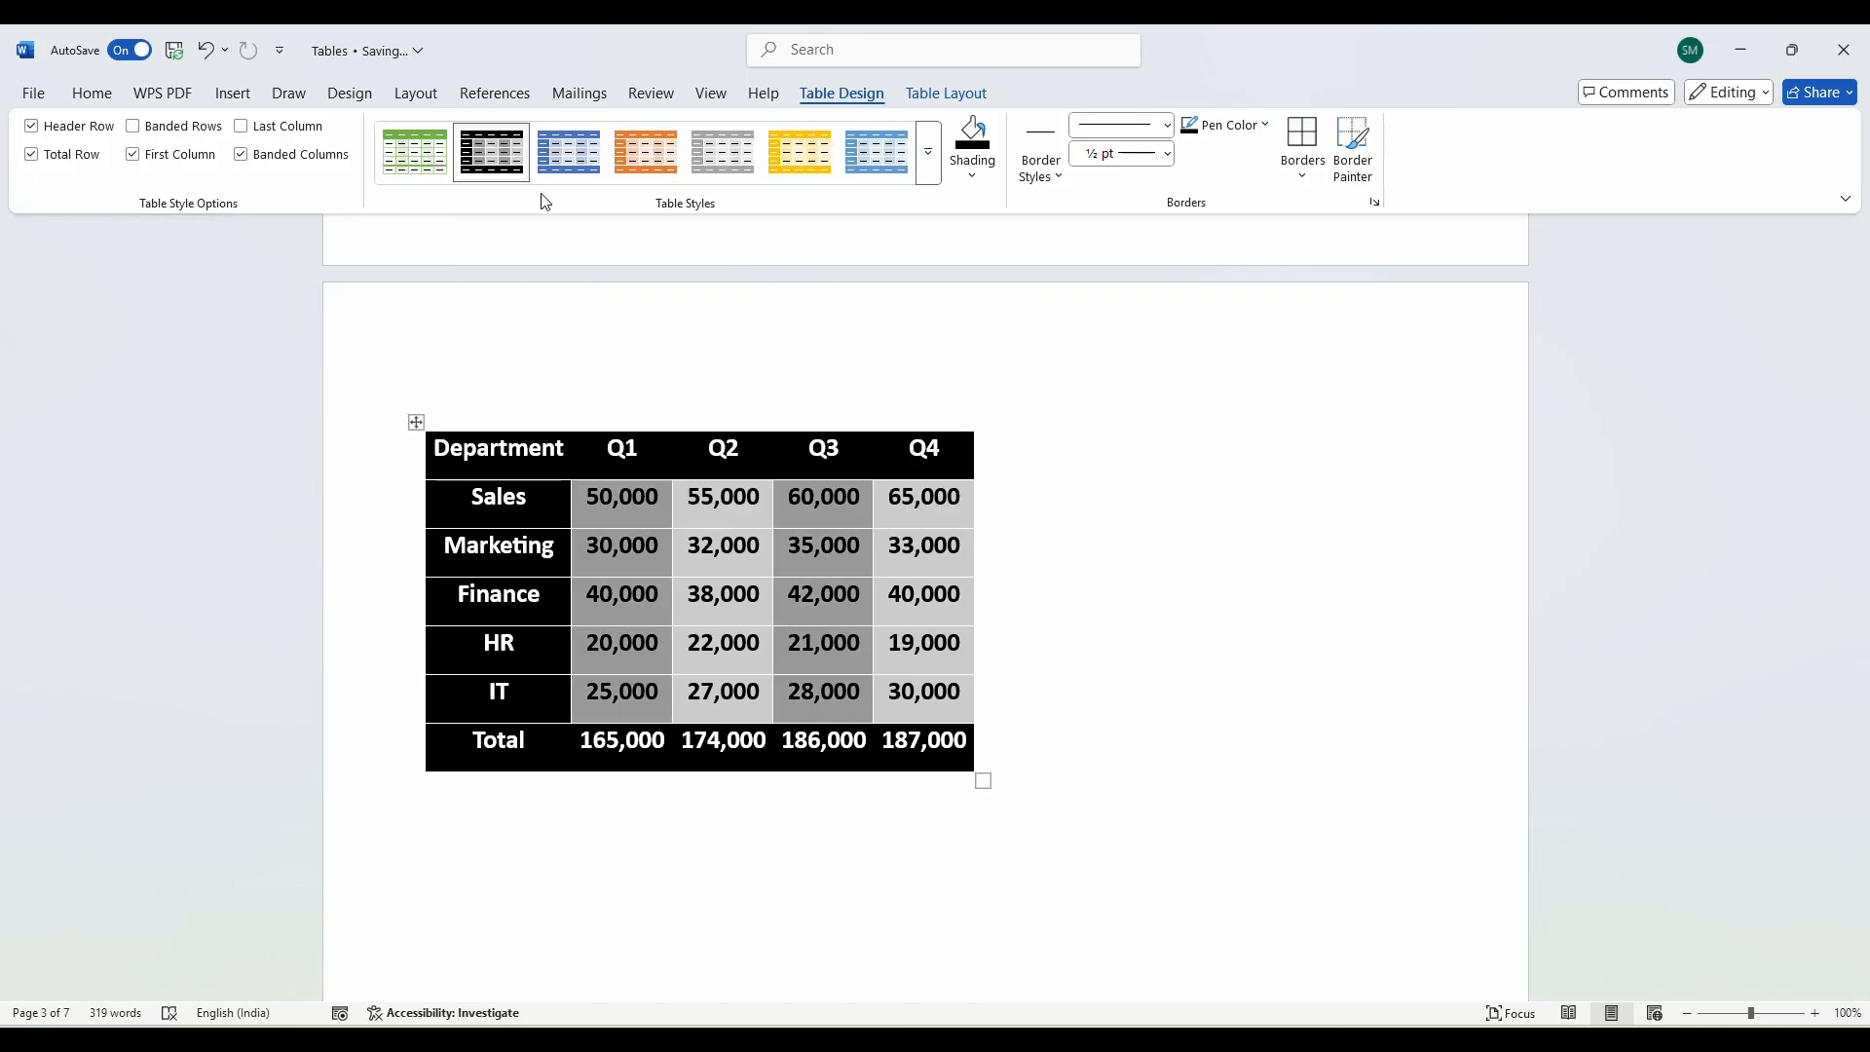
click(241, 156)
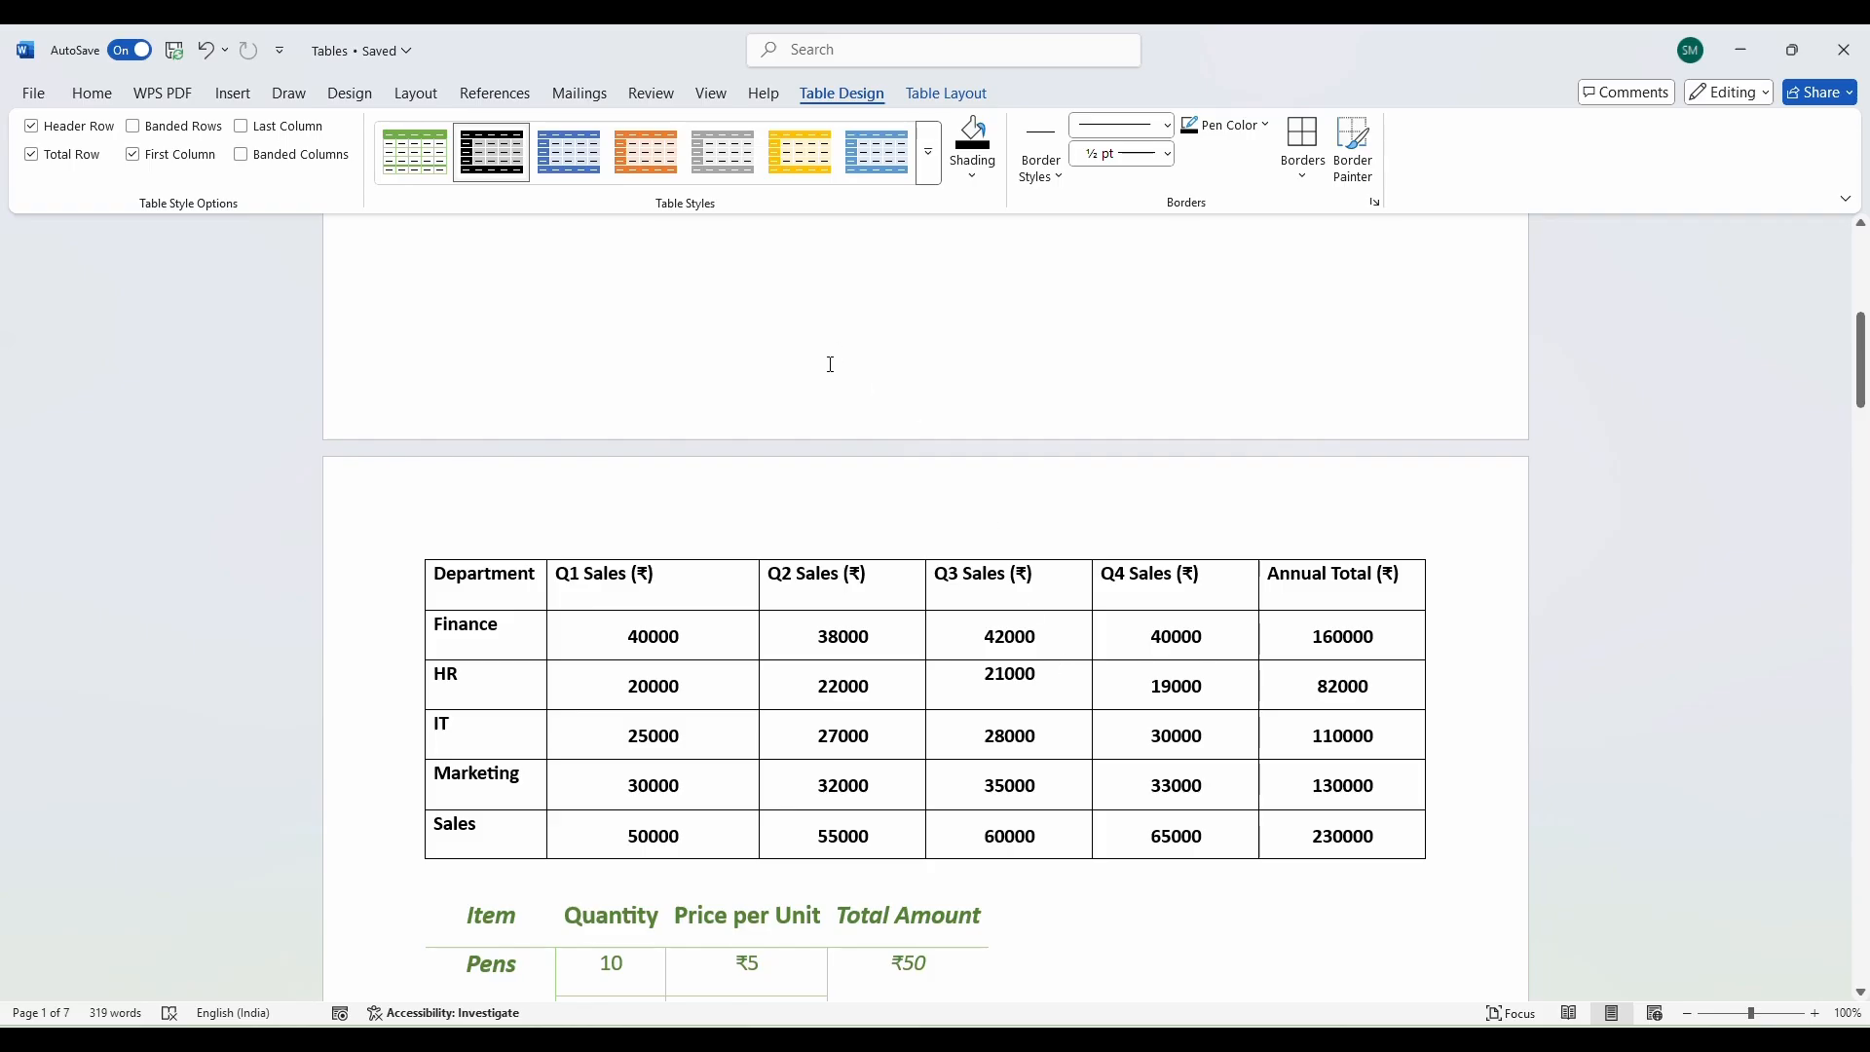
Scroll up to the Q1 Sales (₹) table and select its Annual Total figures.
scroll(831, 365, up, 1)
click(1334, 728)
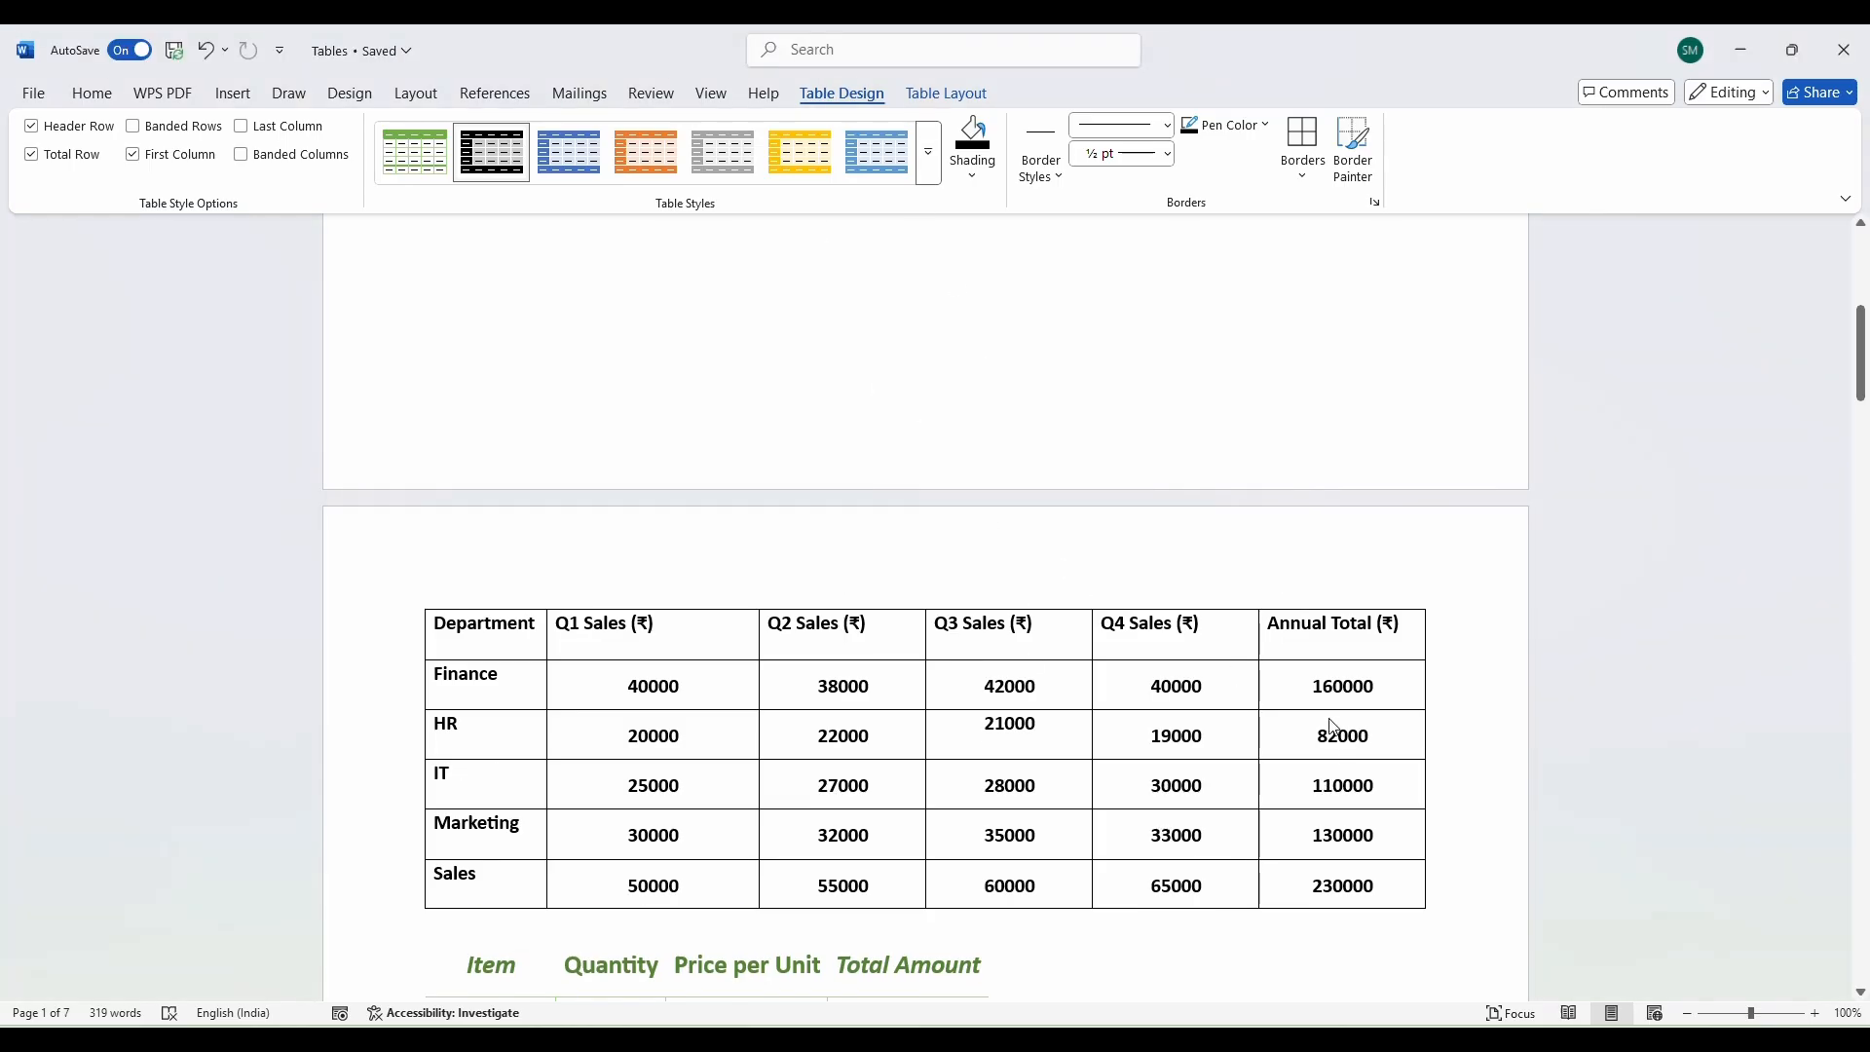
mouse_move(1306, 688)
mouse_down()
mouse_move(1316, 874)
mouse_move(1432, 885)
mouse_up()
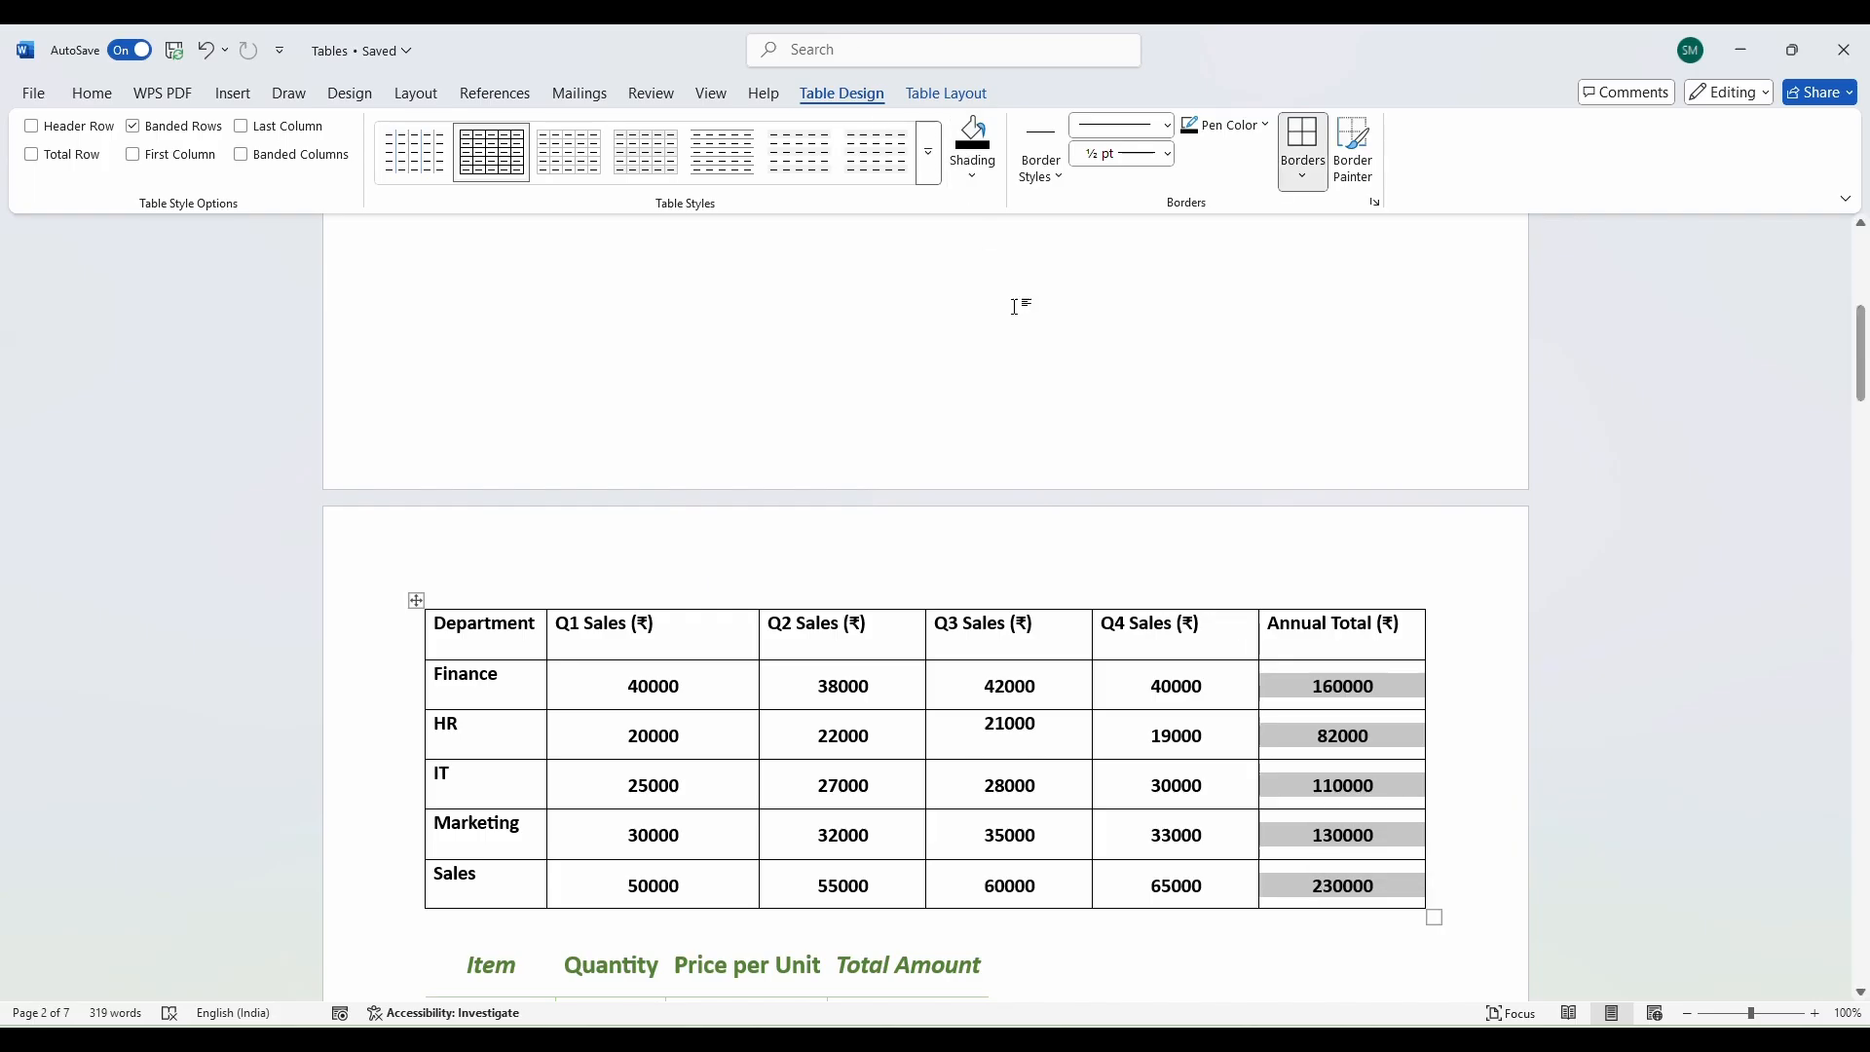
Test yellow shading on the 28000 cell, then undo it.
click(1038, 674)
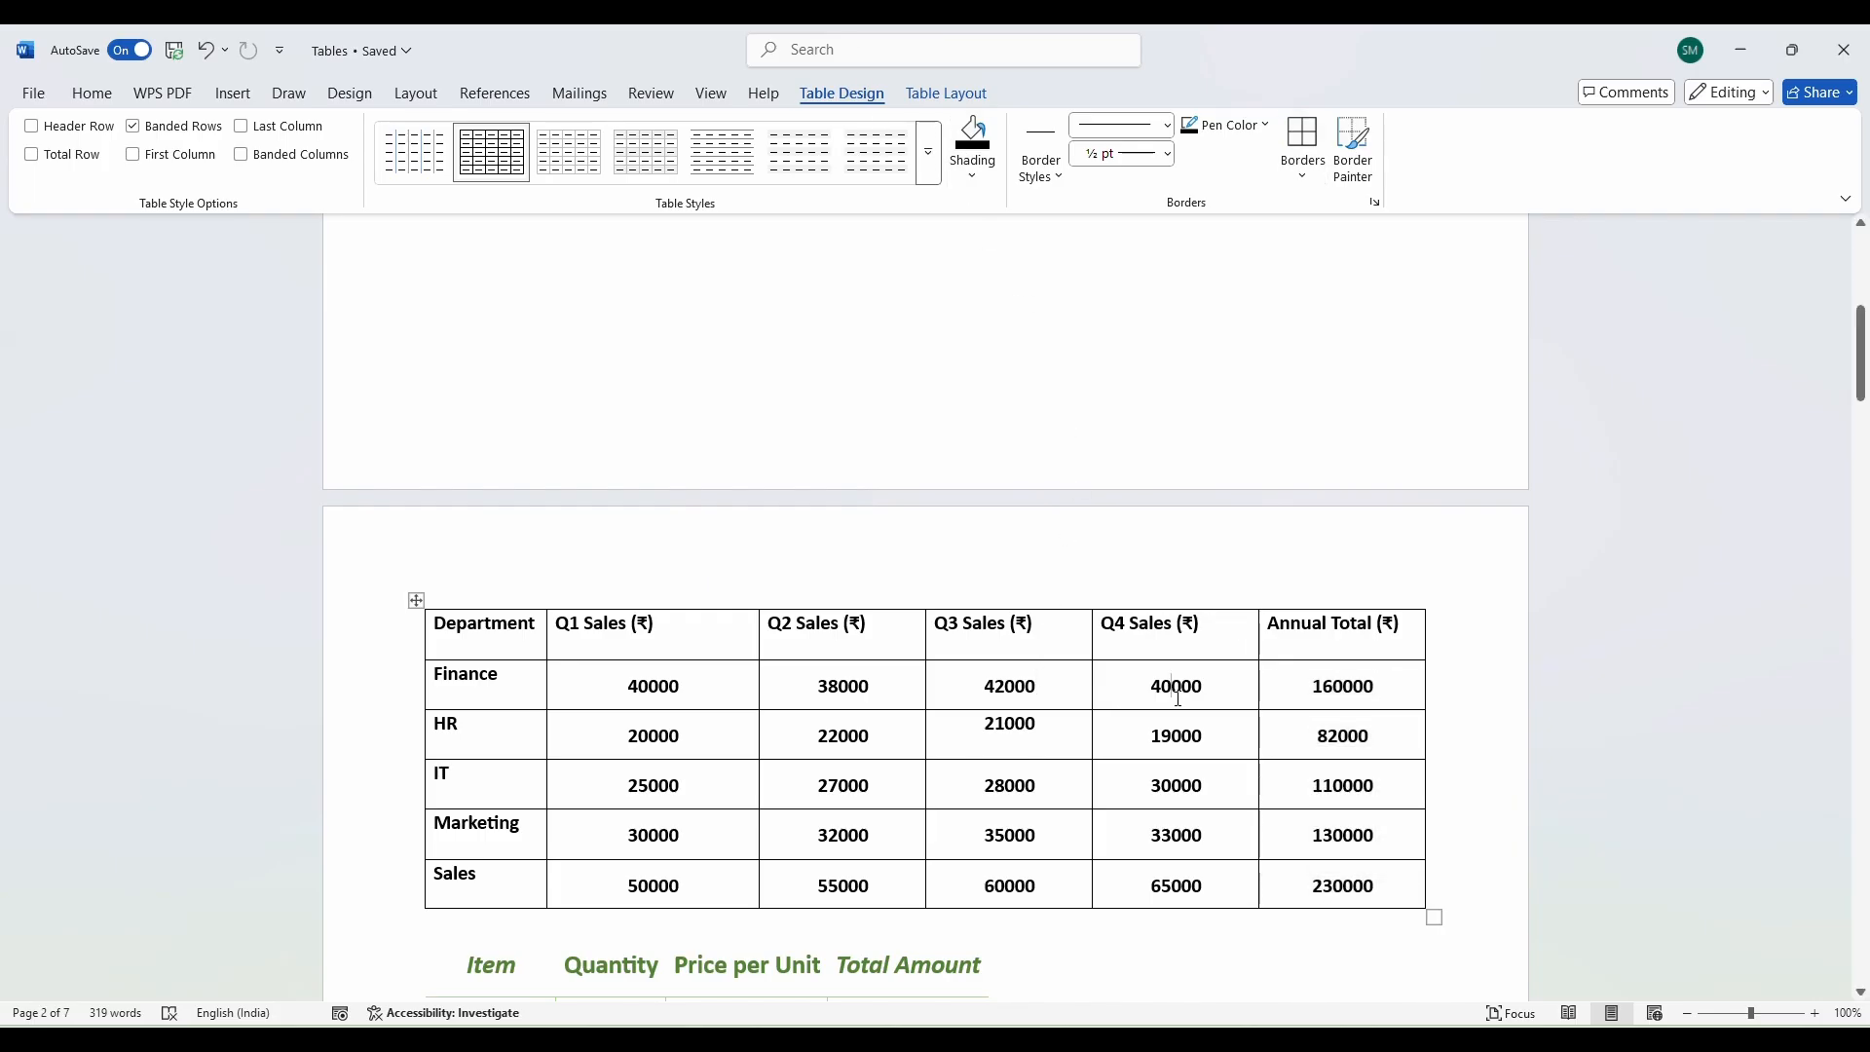
click(972, 175)
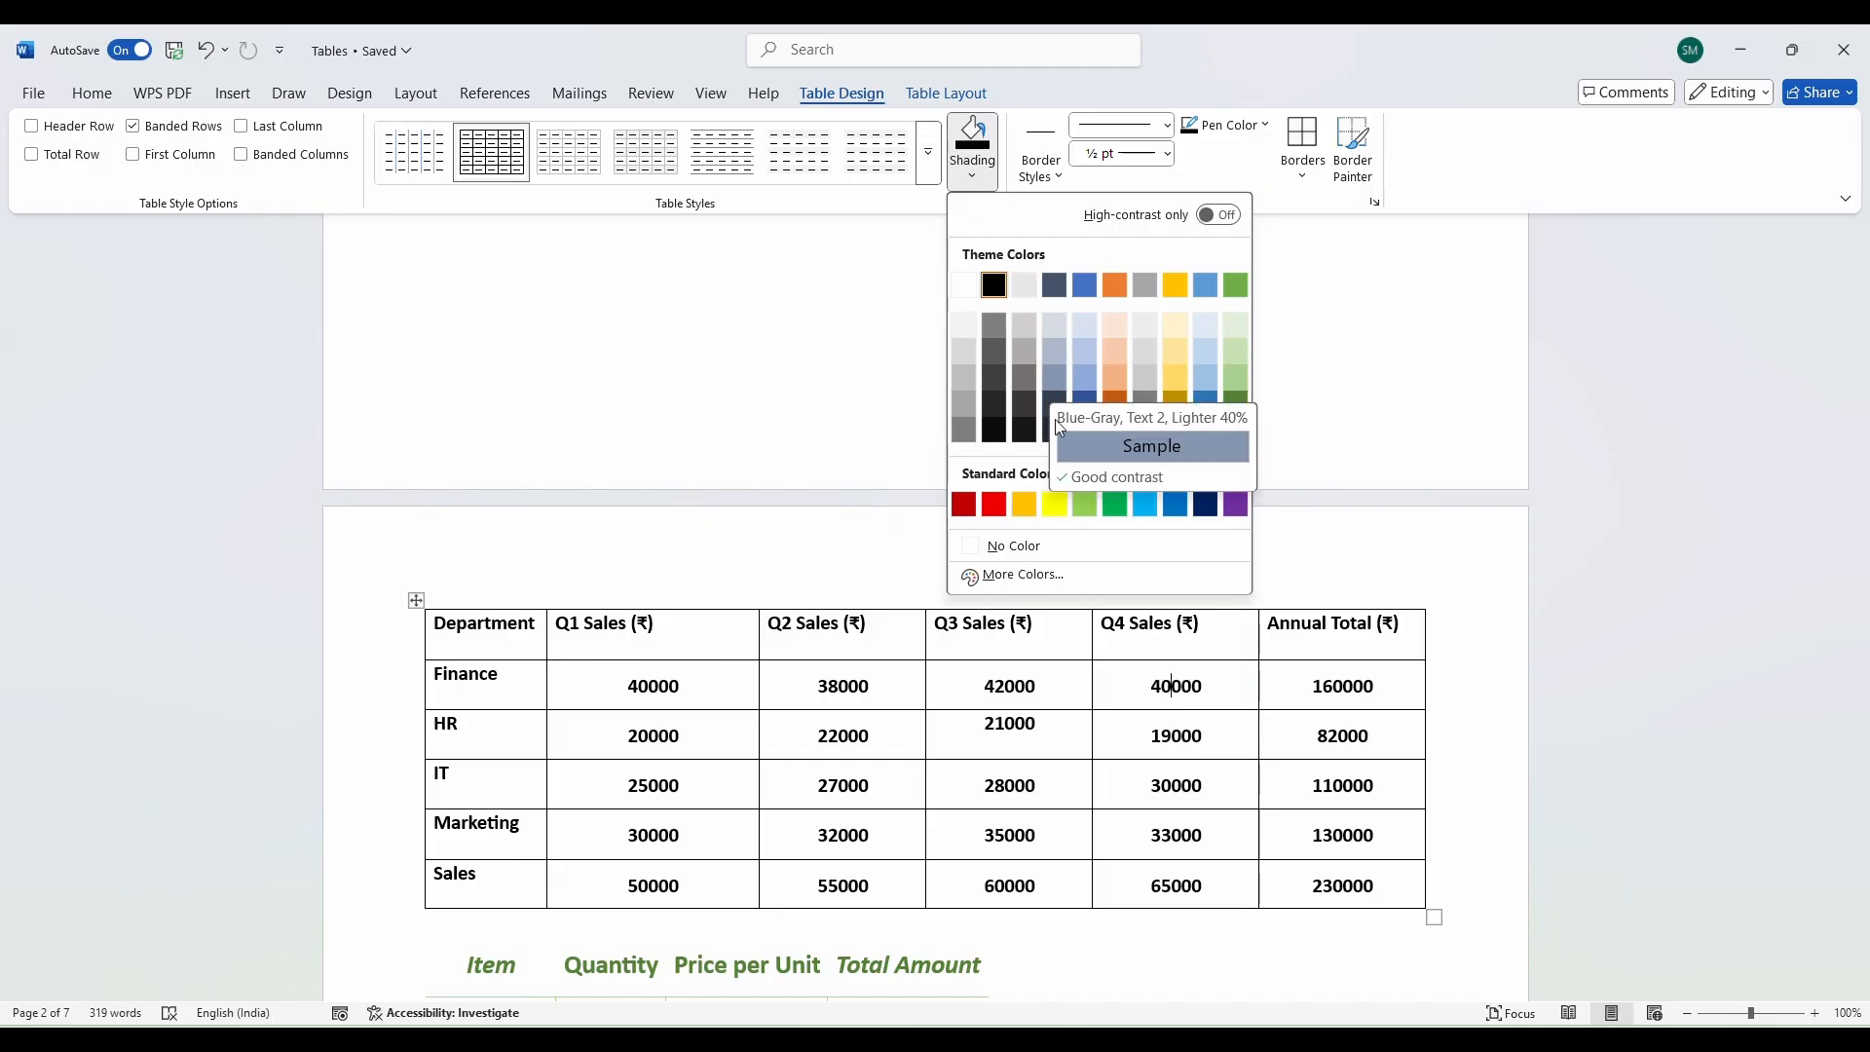
click(1032, 857)
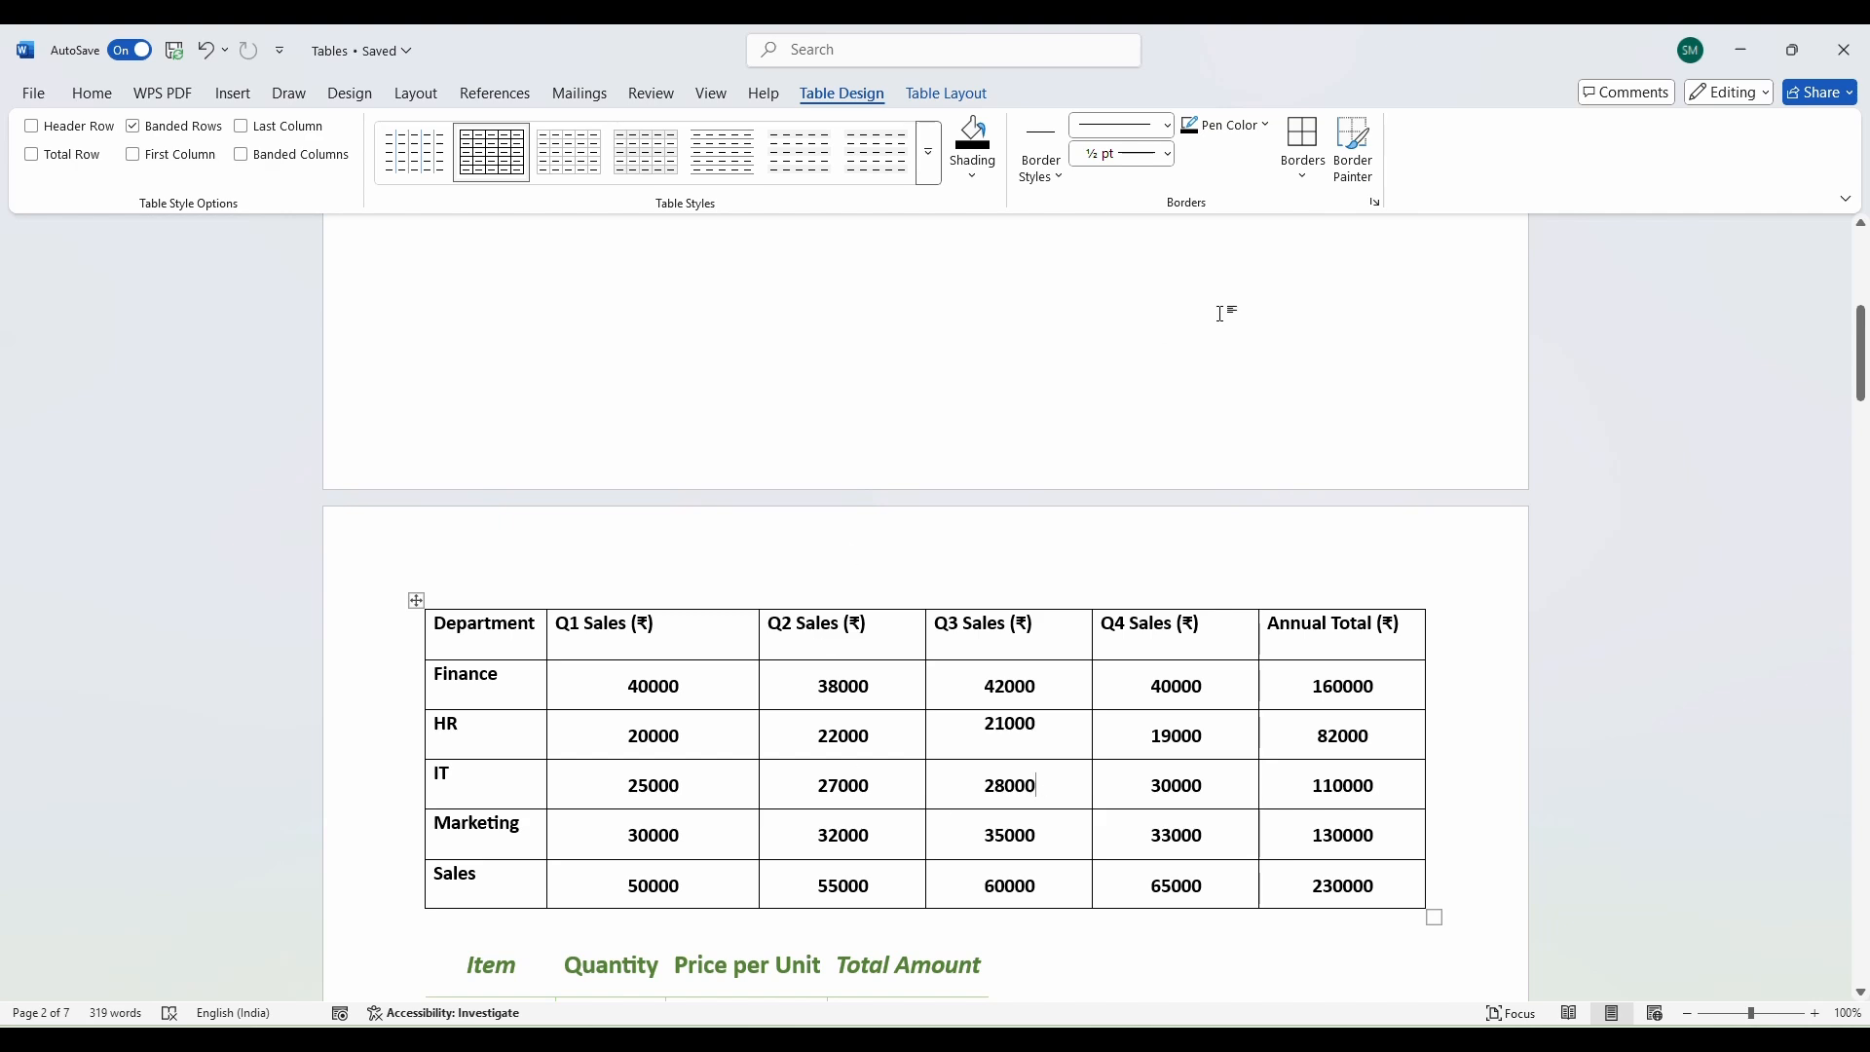
click(972, 176)
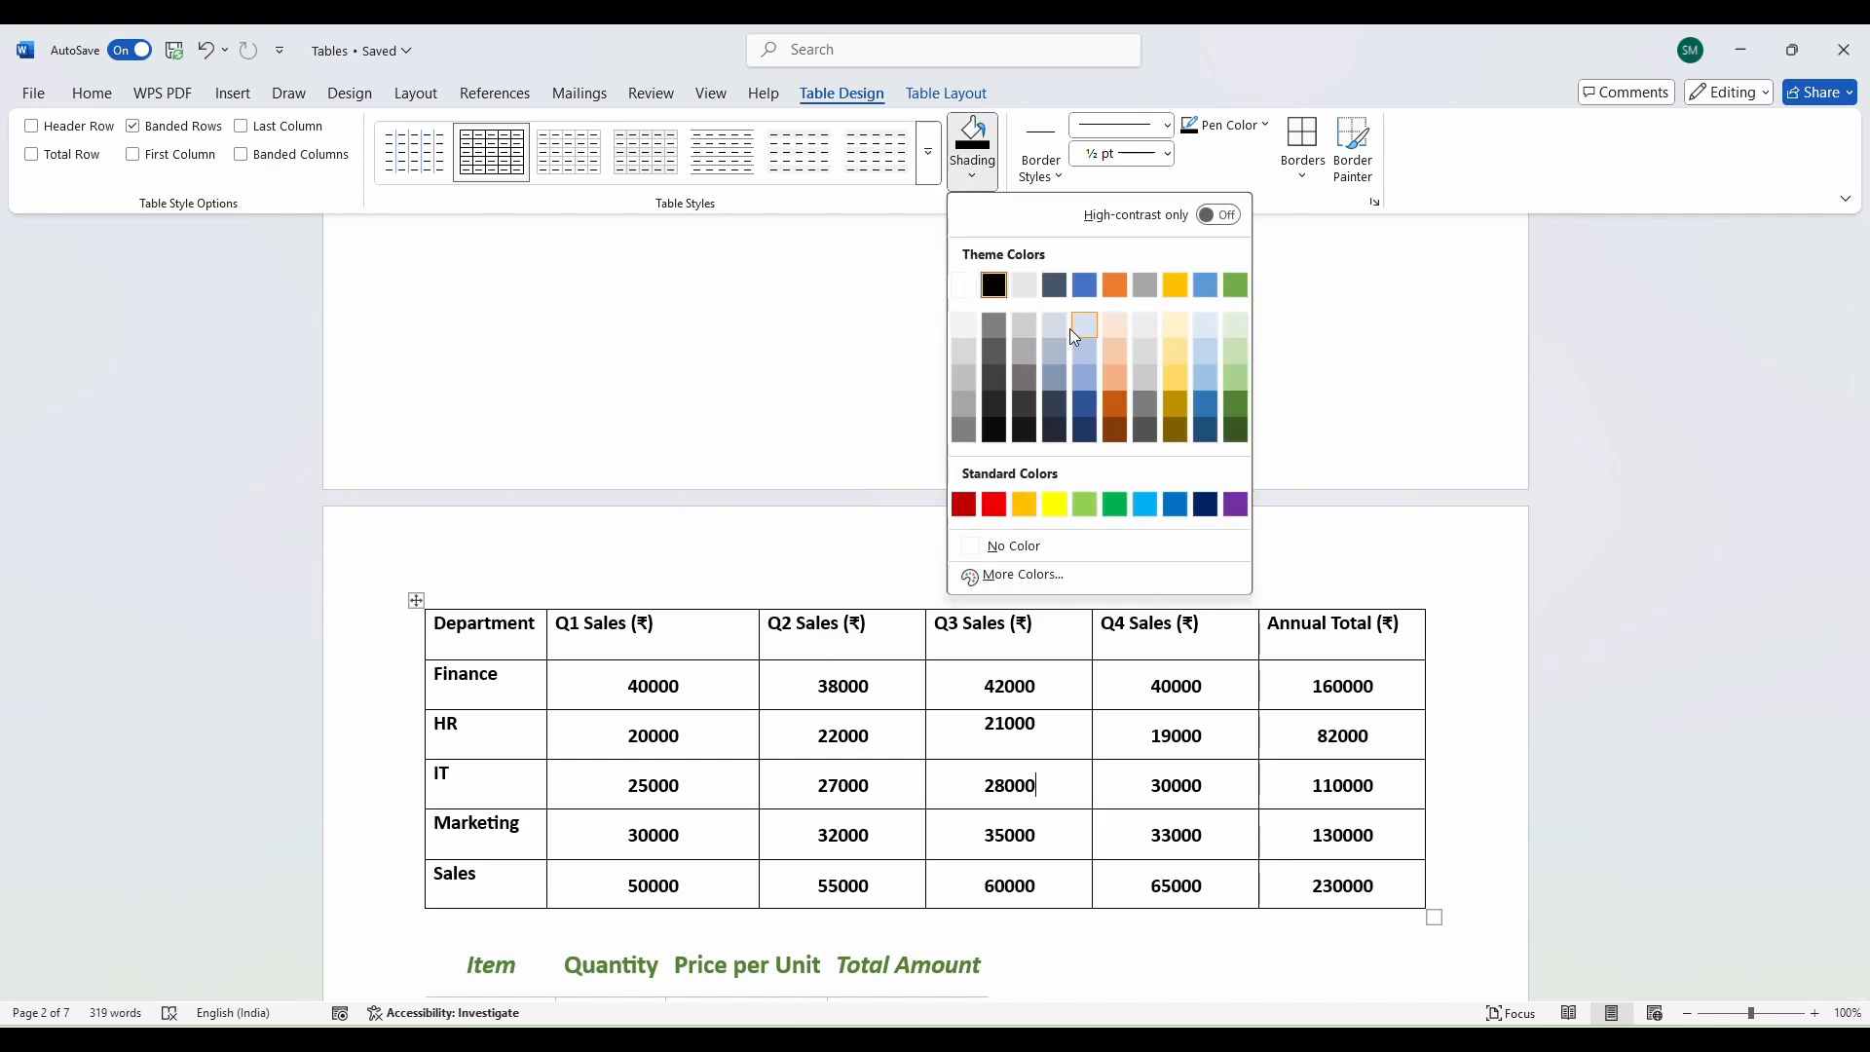
click(1052, 504)
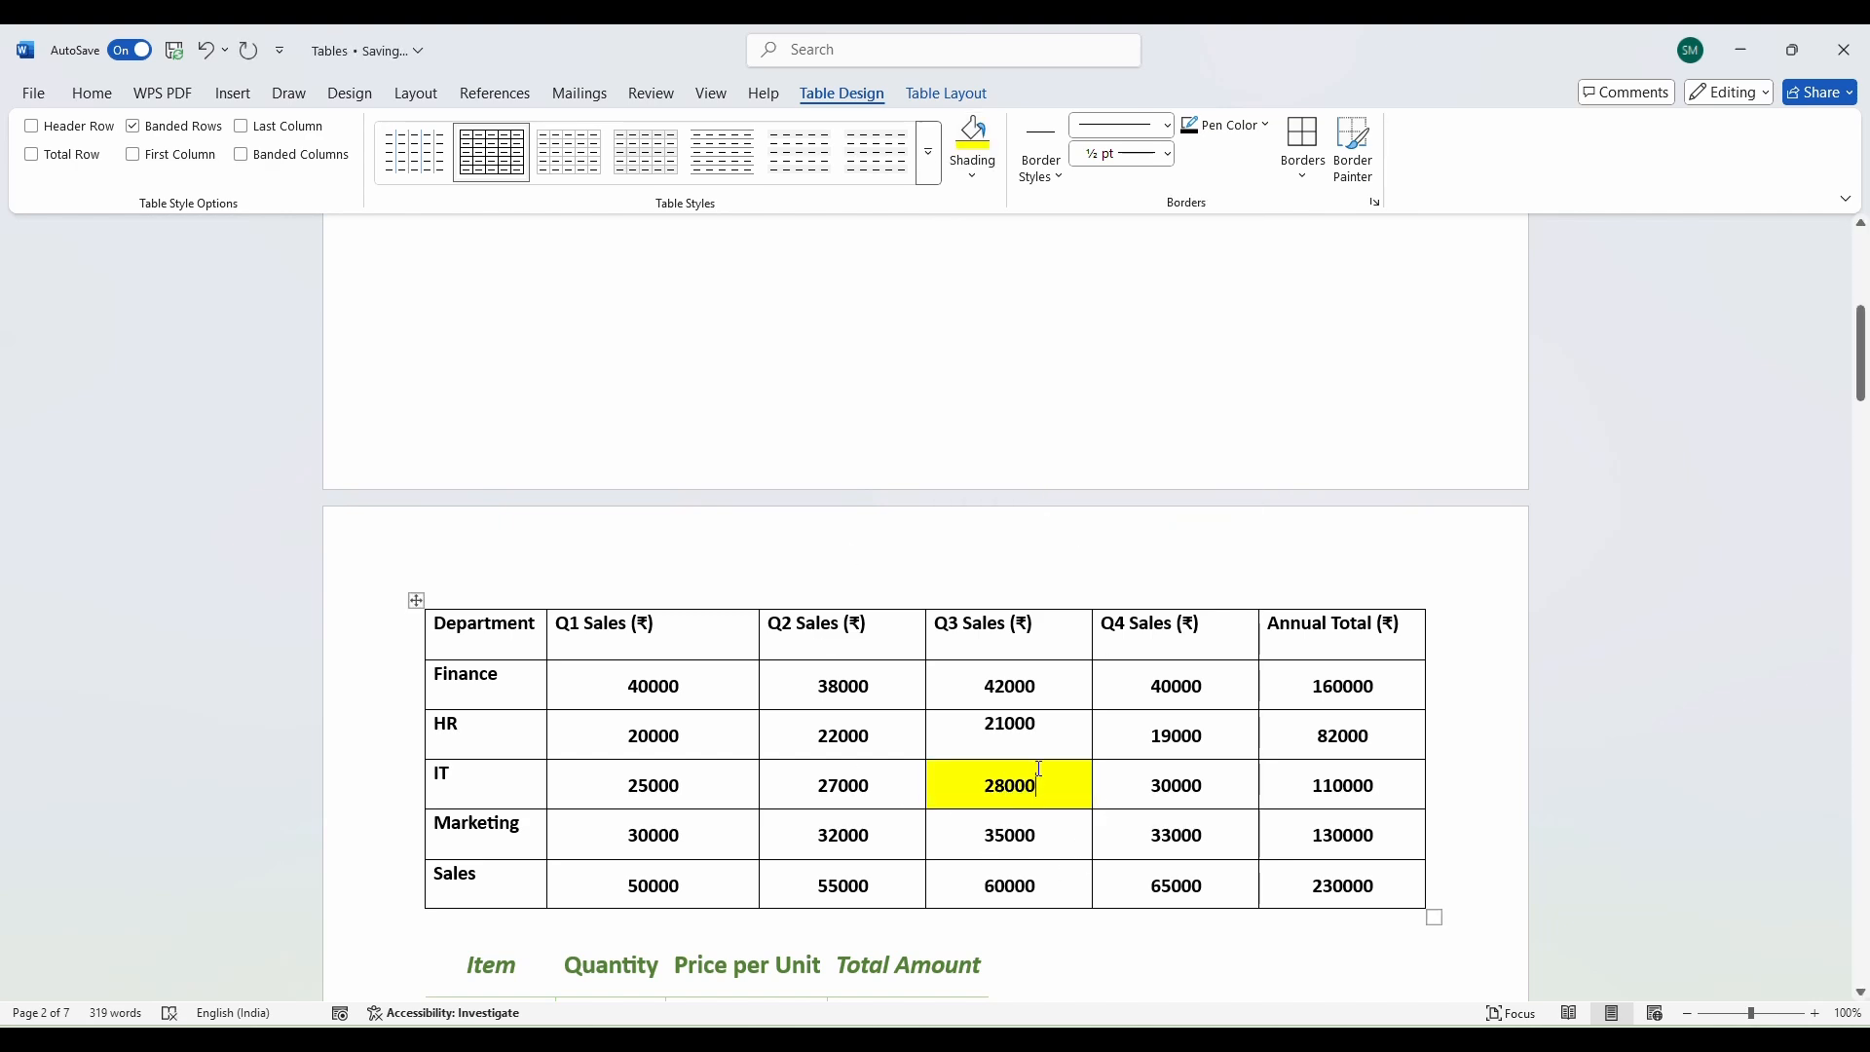
key(ctrl+z)
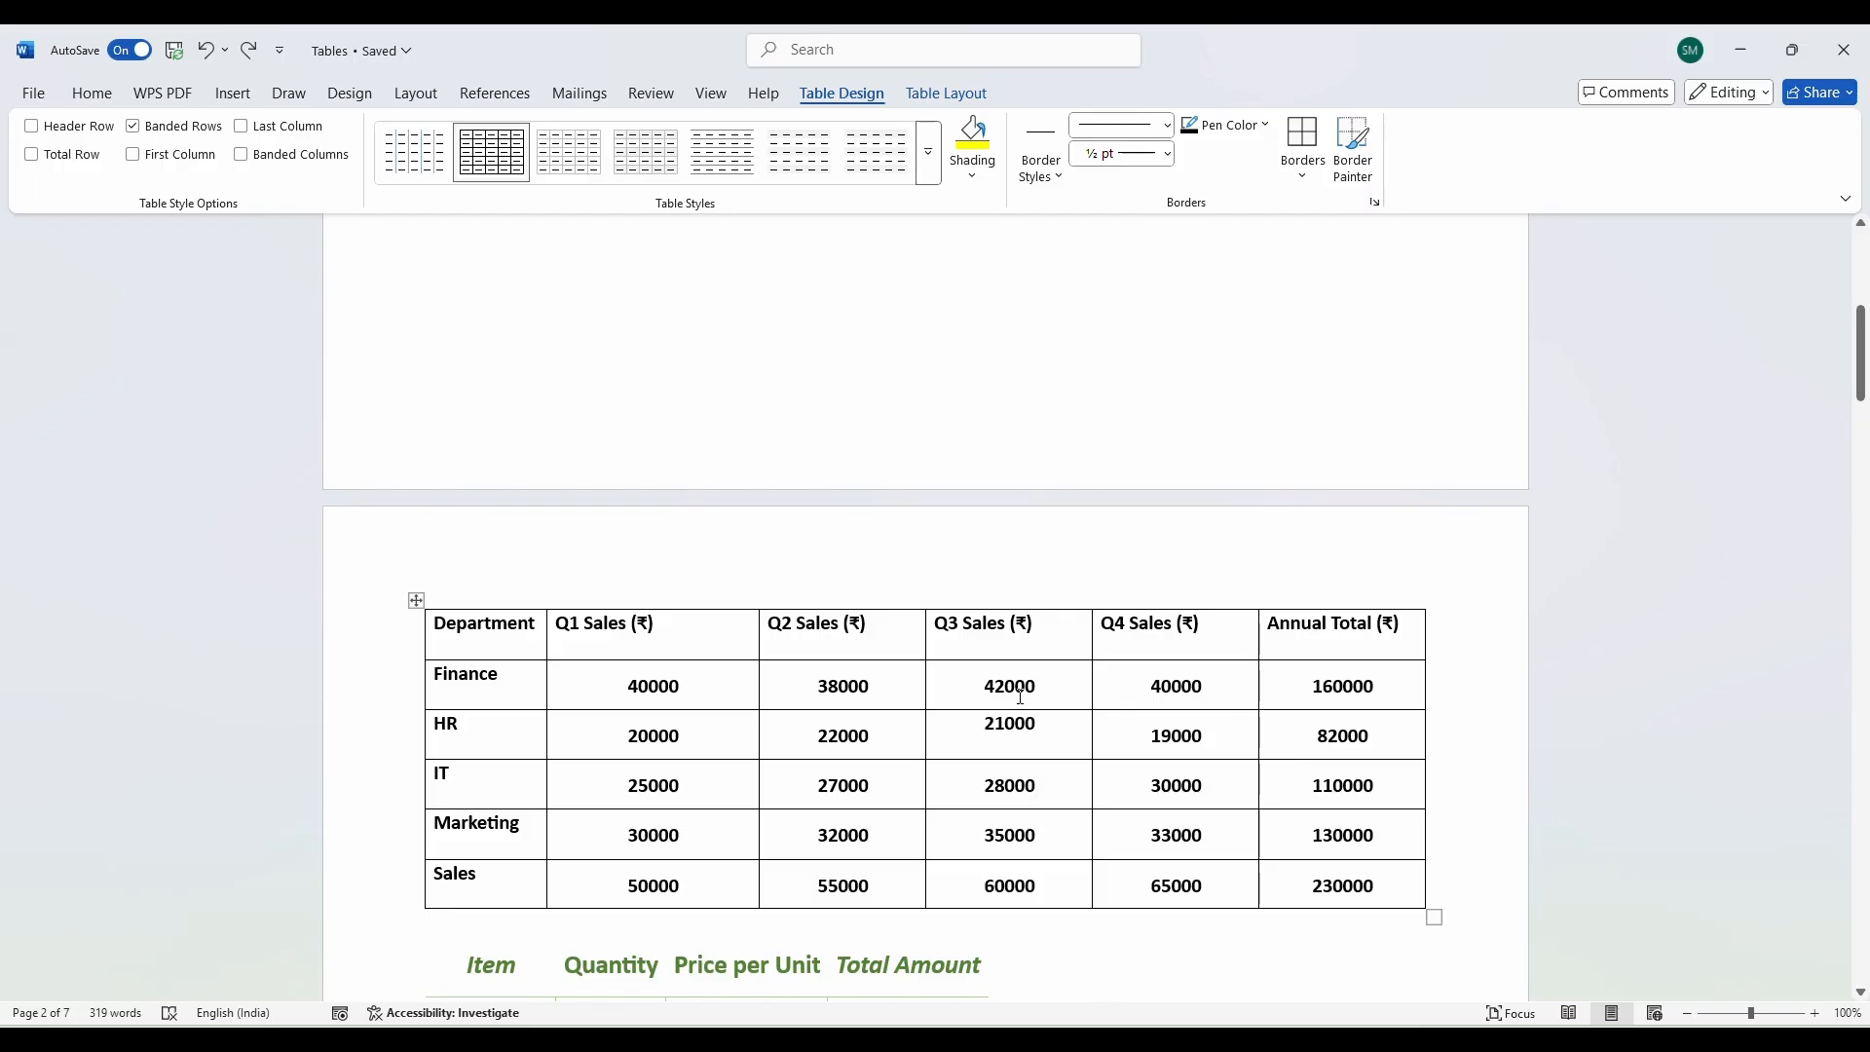
Shade the Annual Total figures from Finance to Sales black.
drag(1020, 695, 1373, 738)
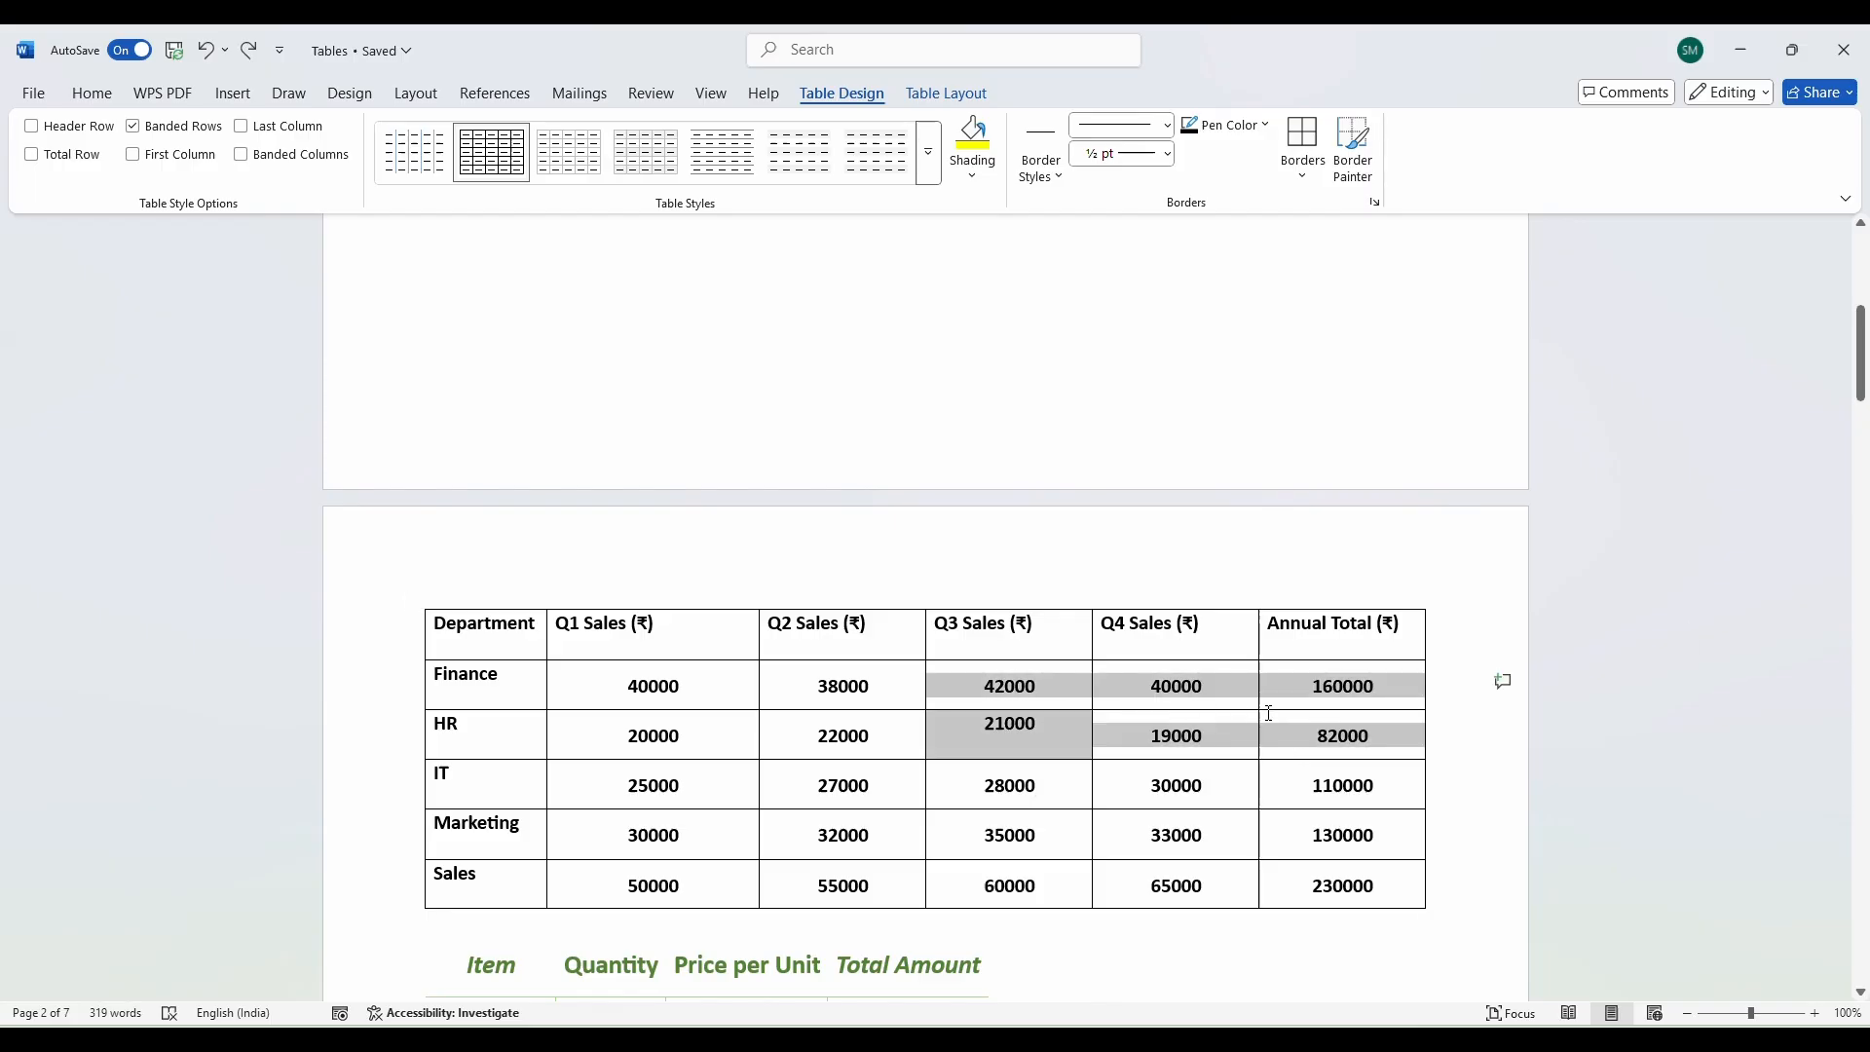
click(1301, 802)
drag(1306, 685, 1364, 887)
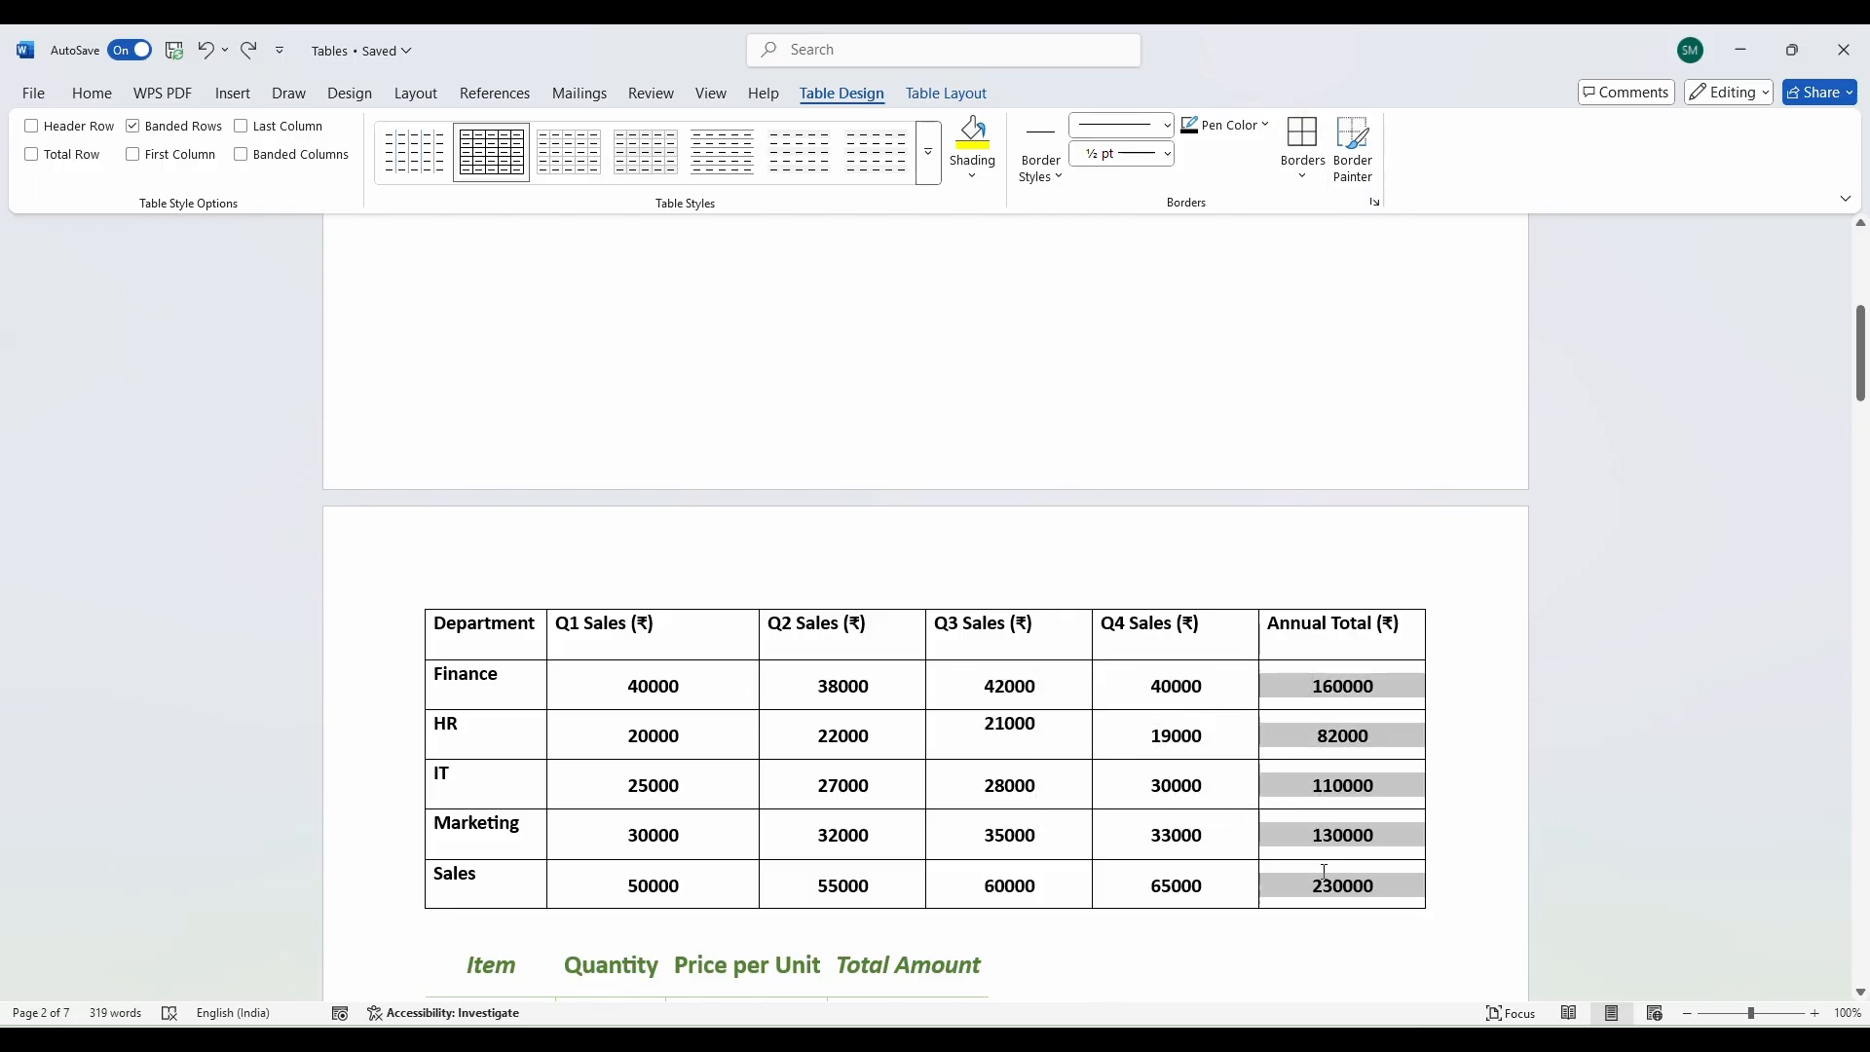
click(971, 175)
click(993, 285)
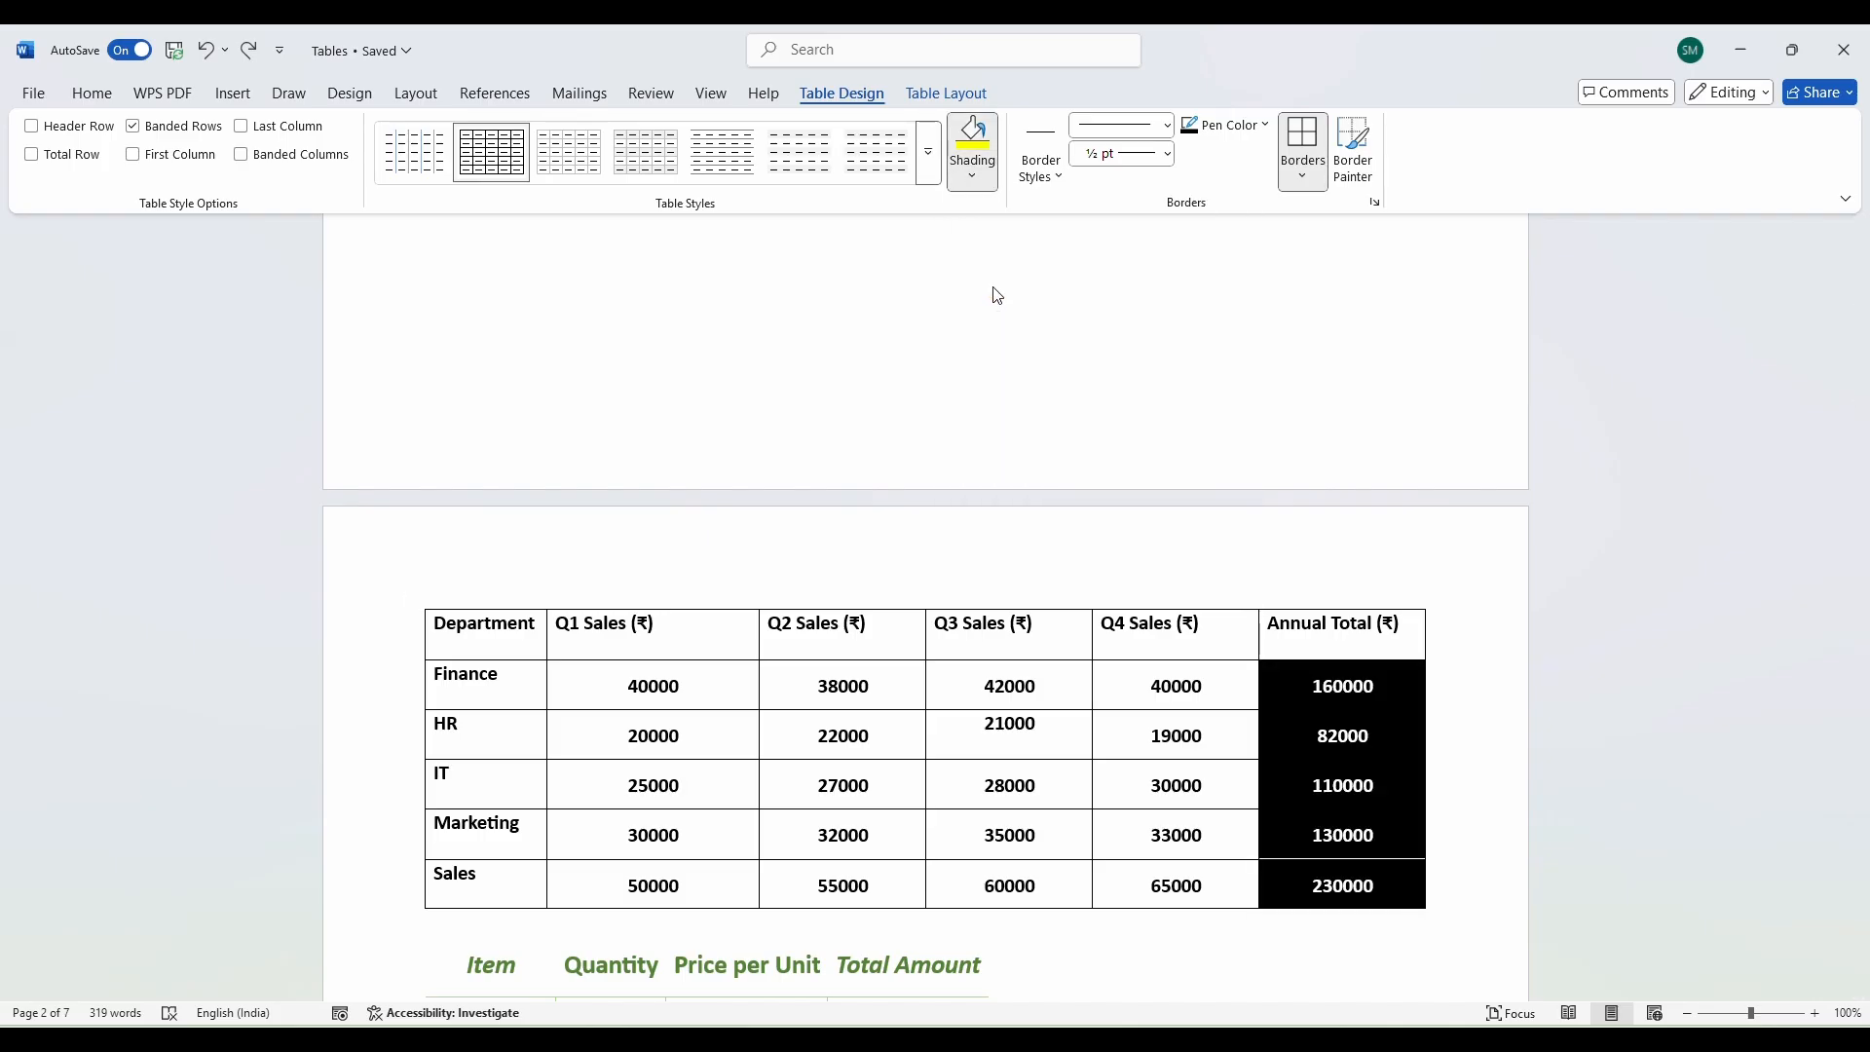
click(1455, 741)
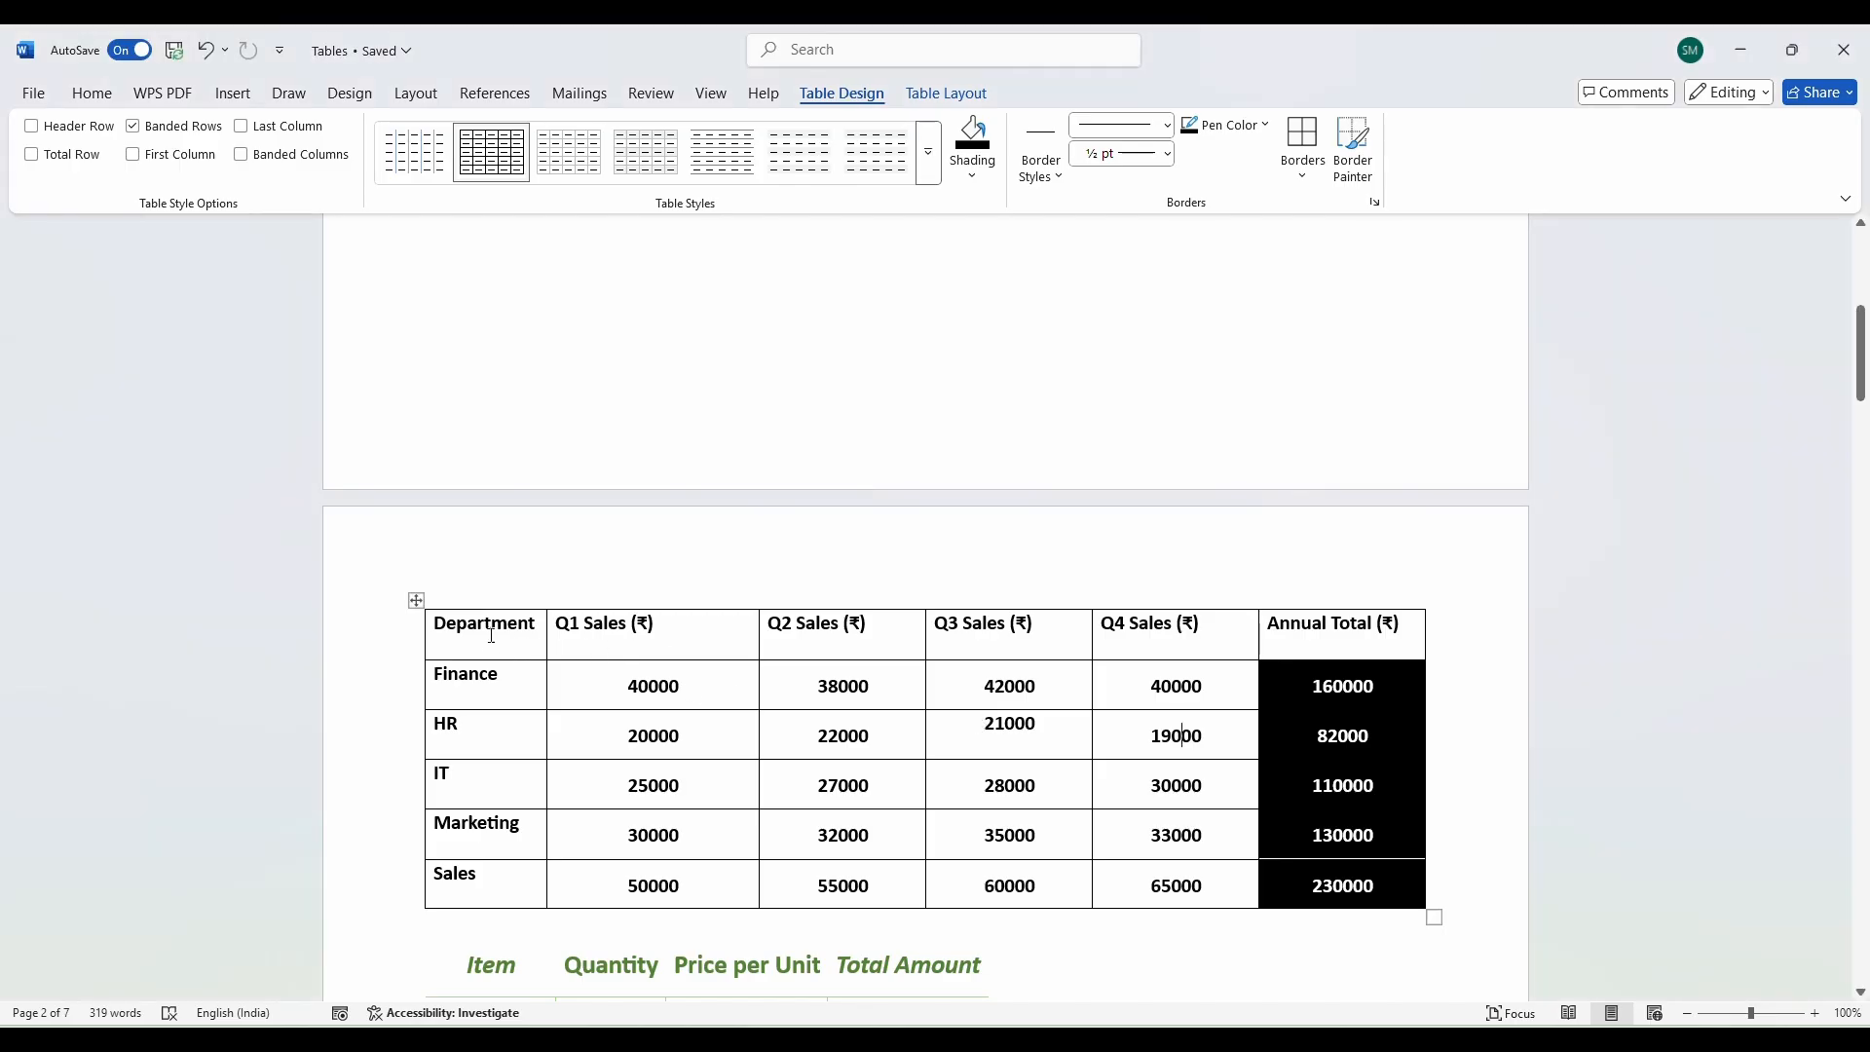
Shade the header row, Department to Annual Total, blue.
mouse_move(522, 649)
mouse_down()
mouse_move(1168, 677)
mouse_move(1344, 633)
mouse_up()
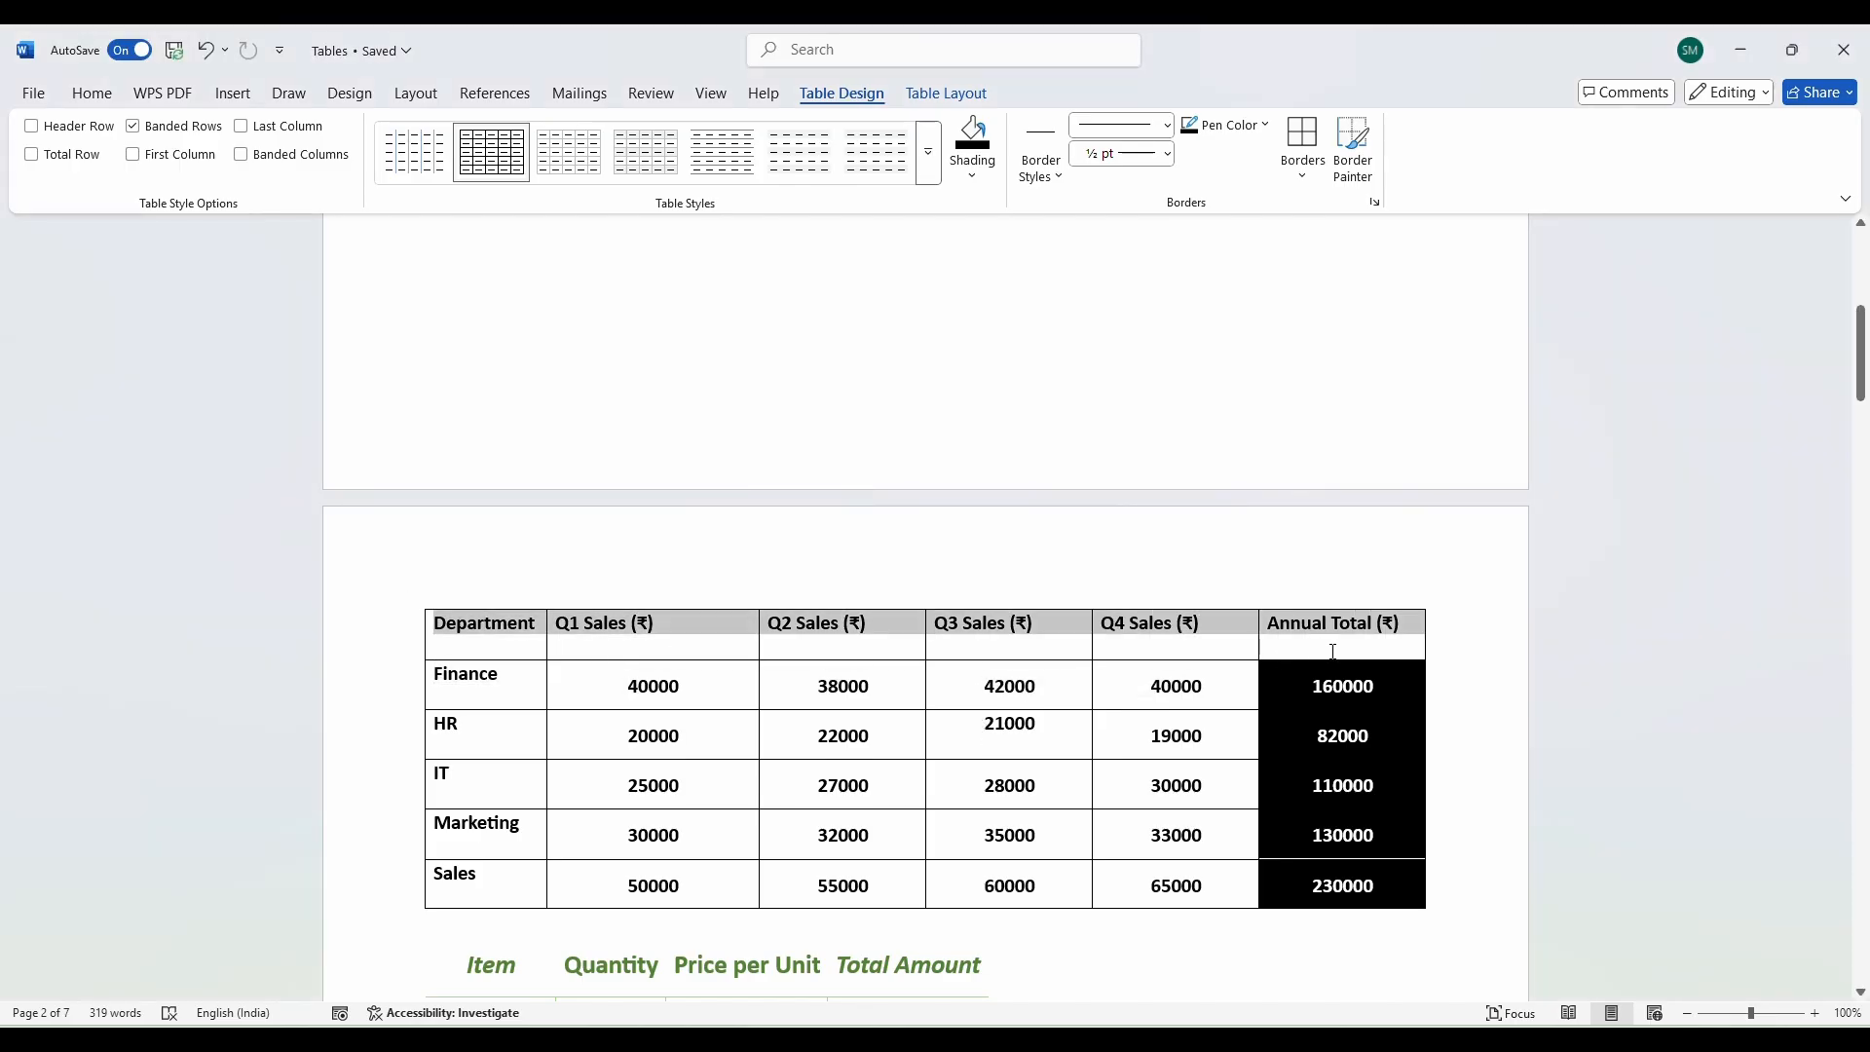
click(972, 175)
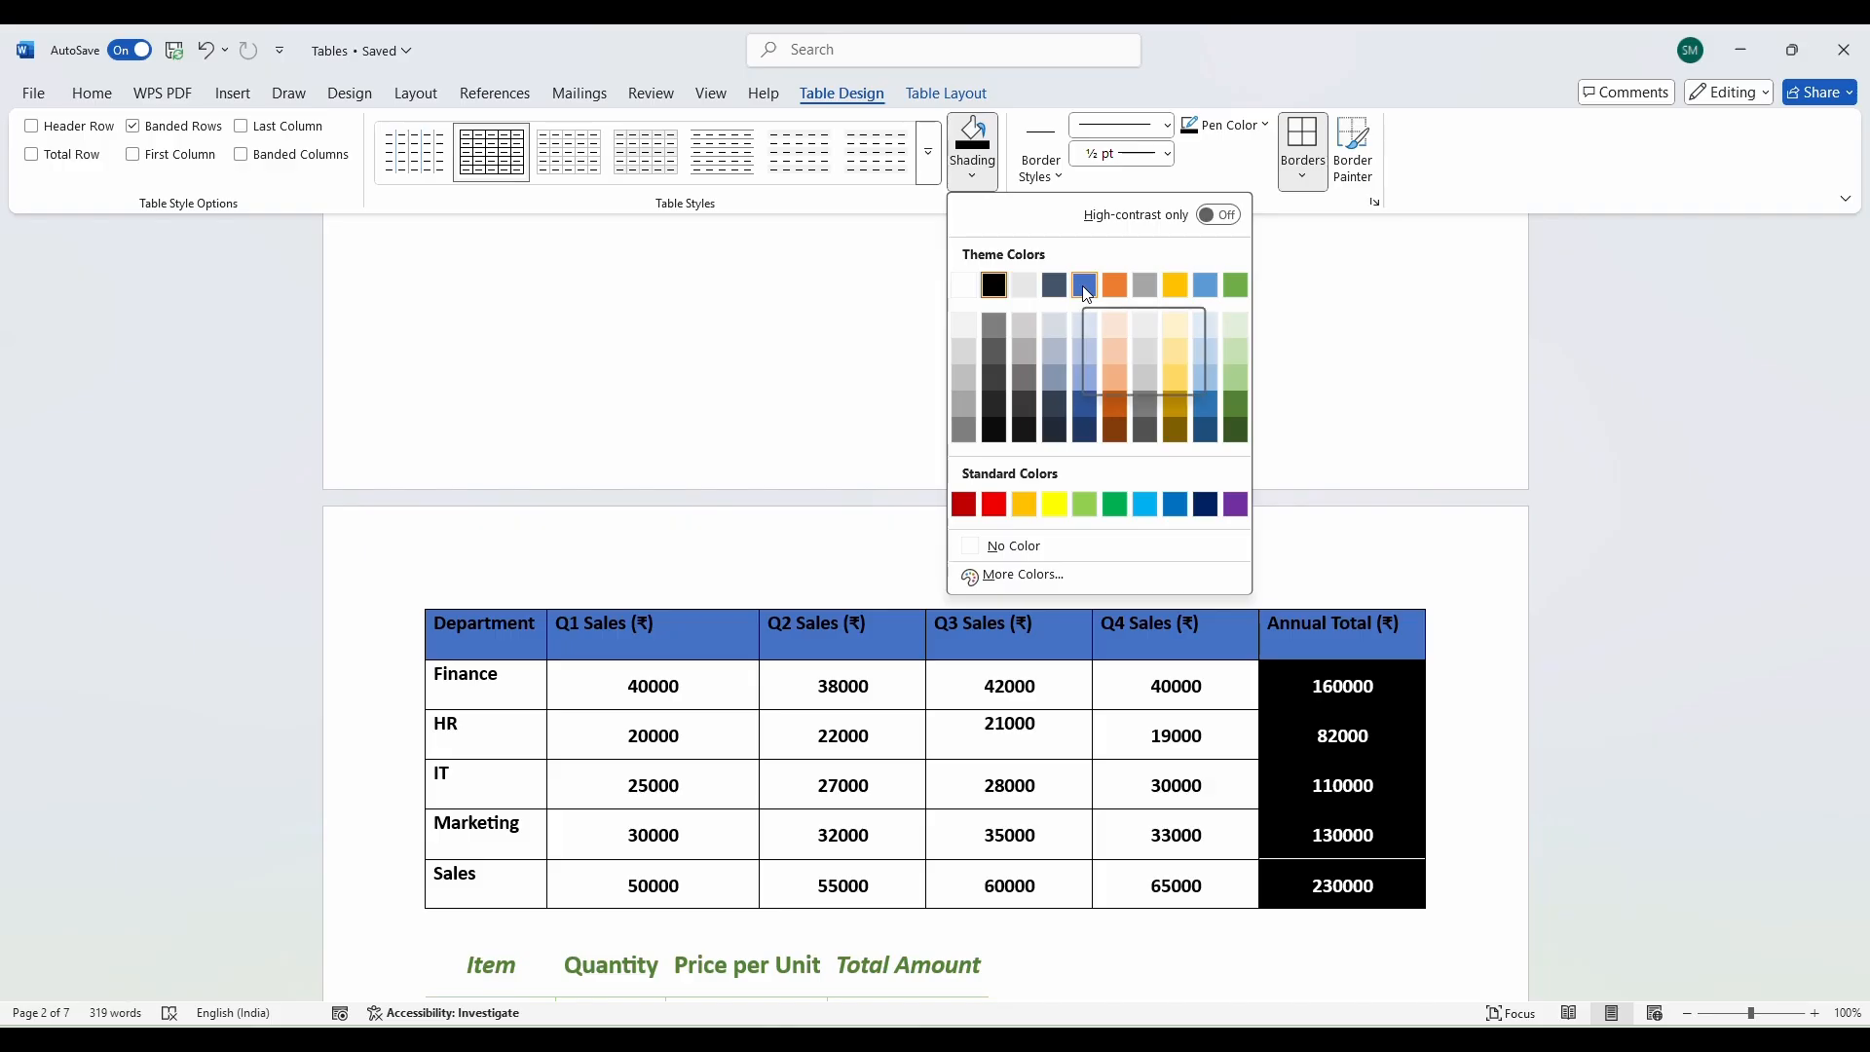
click(1085, 285)
Shade the department names Finance to Sales light blue.
drag(443, 675, 487, 876)
click(984, 180)
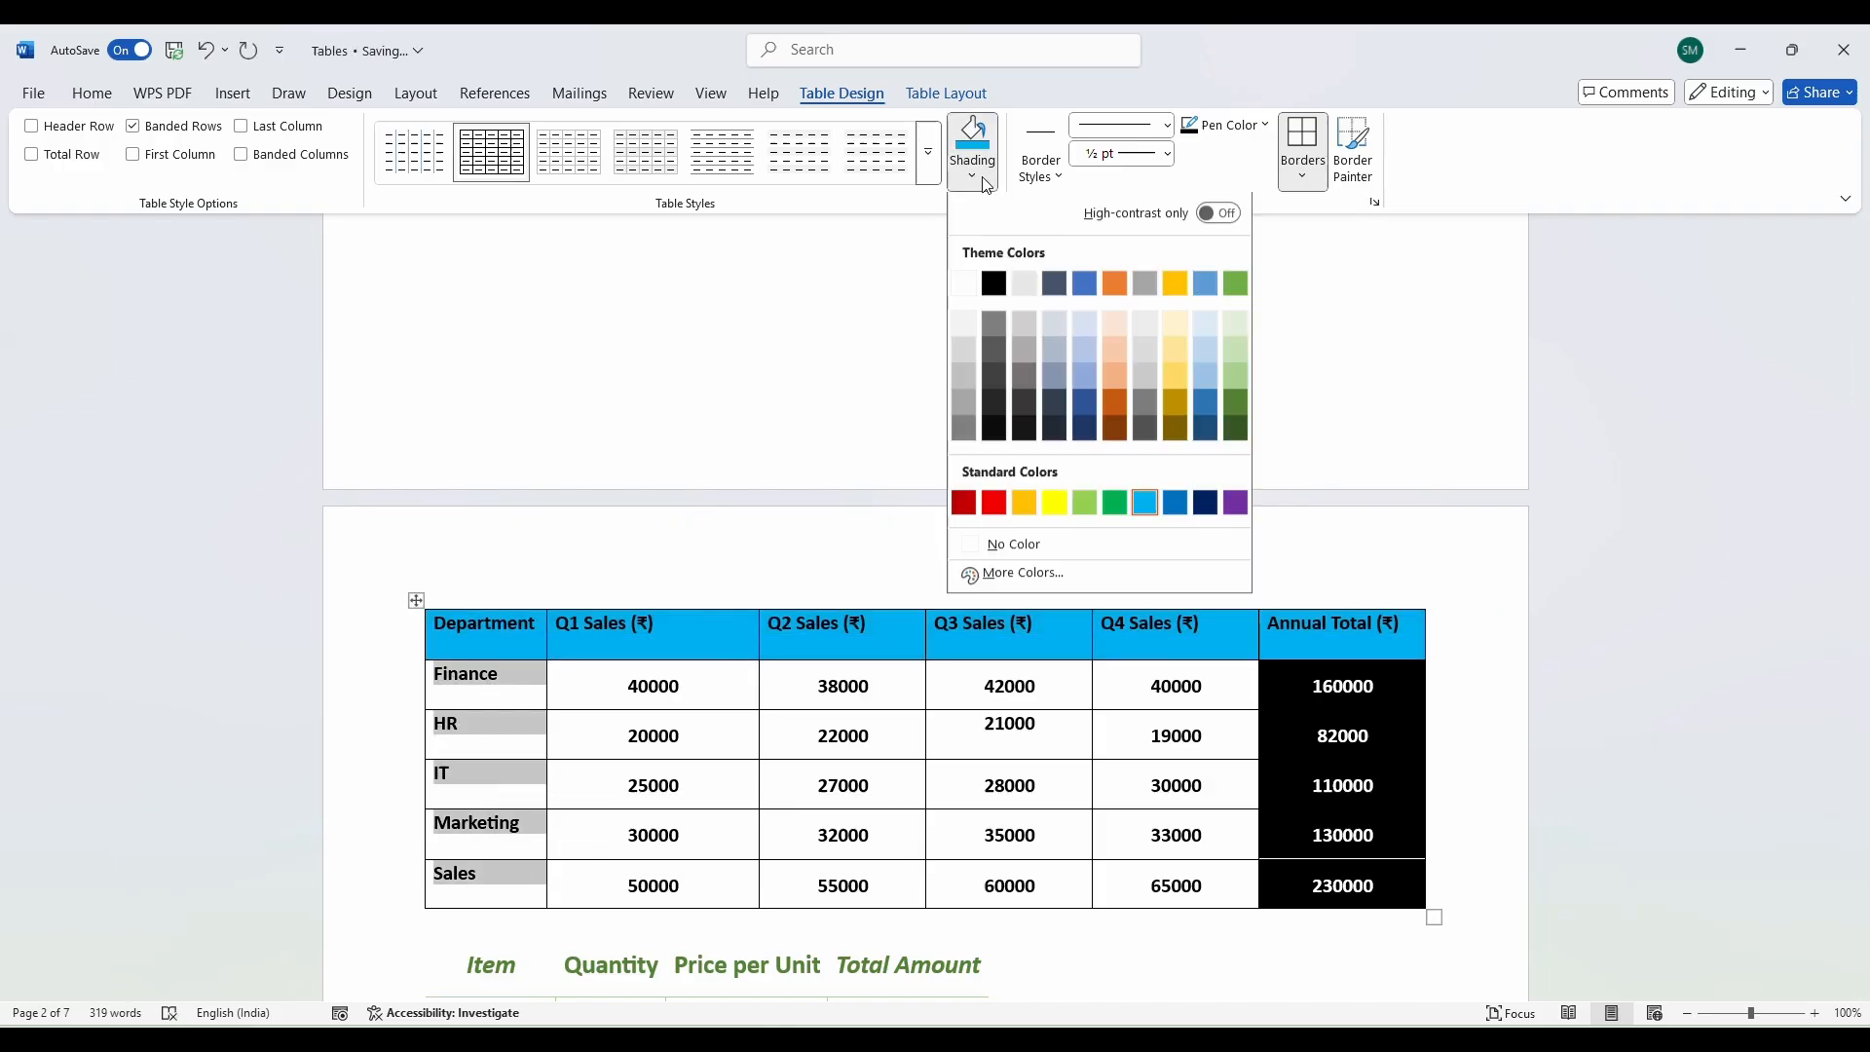
click(1079, 329)
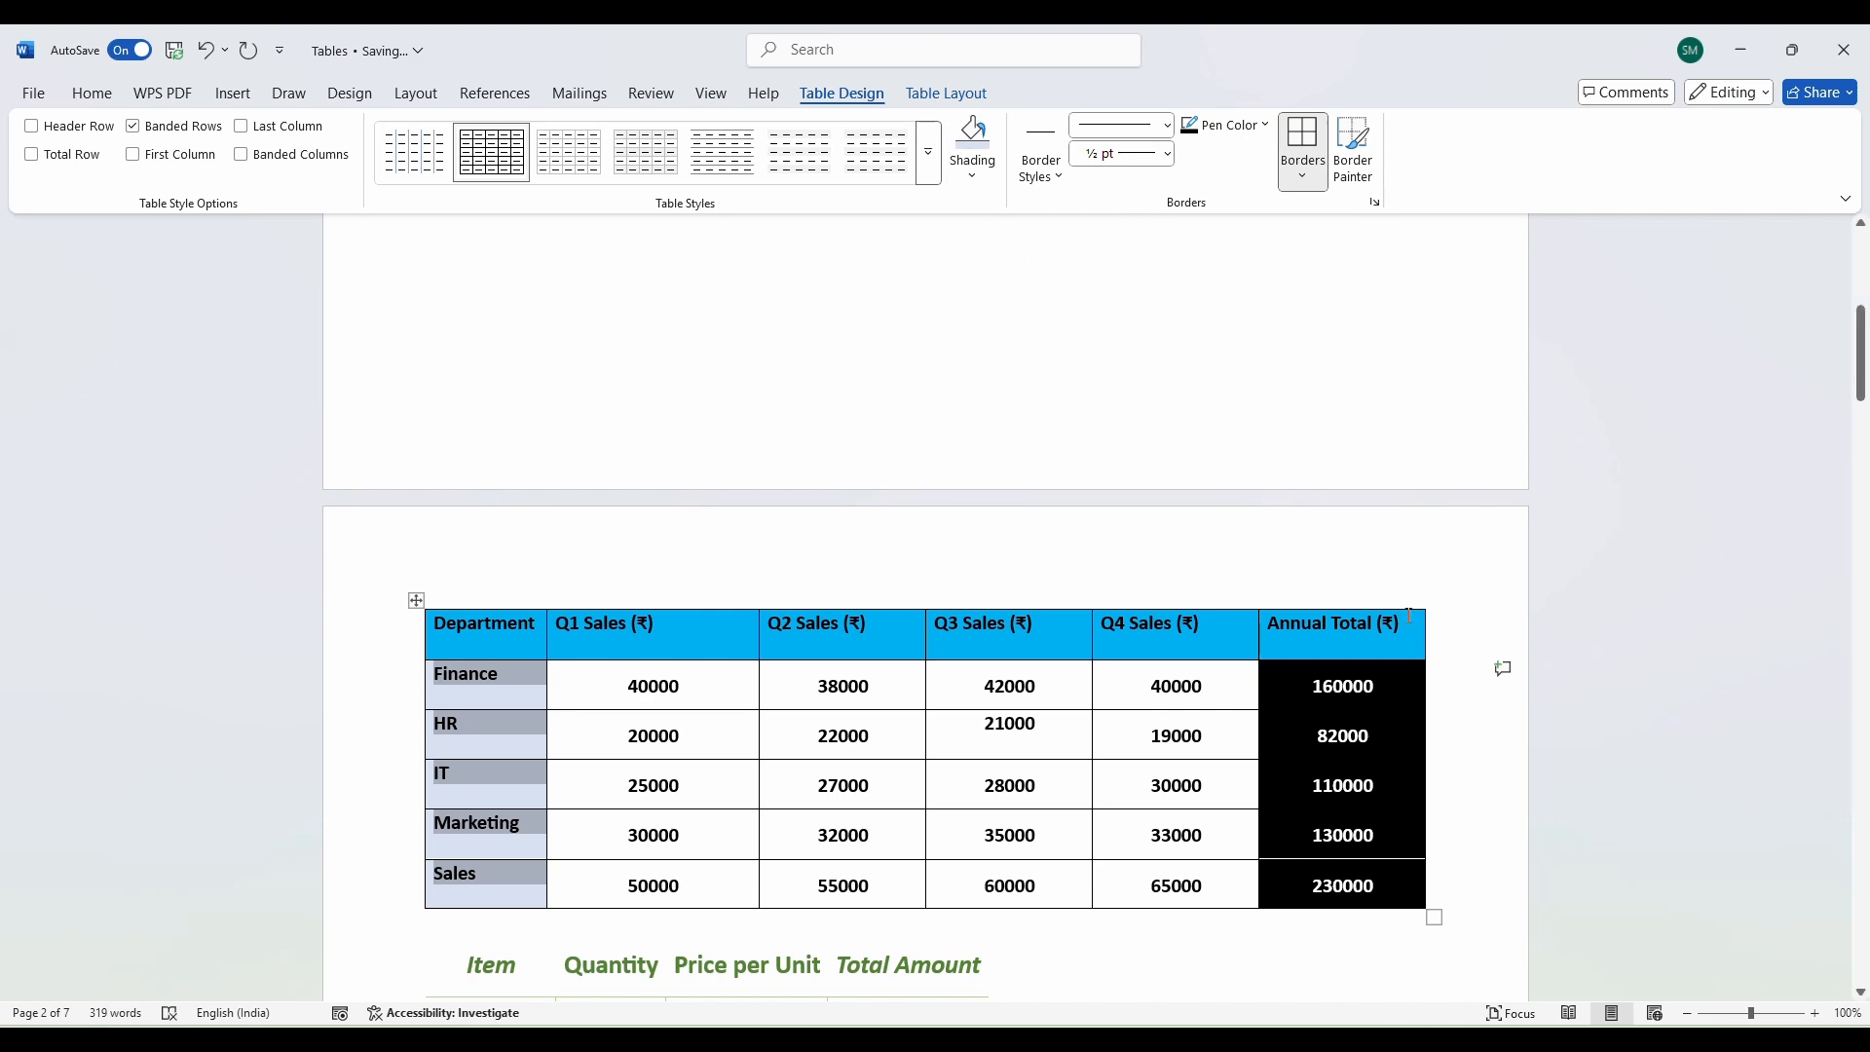
click(1173, 874)
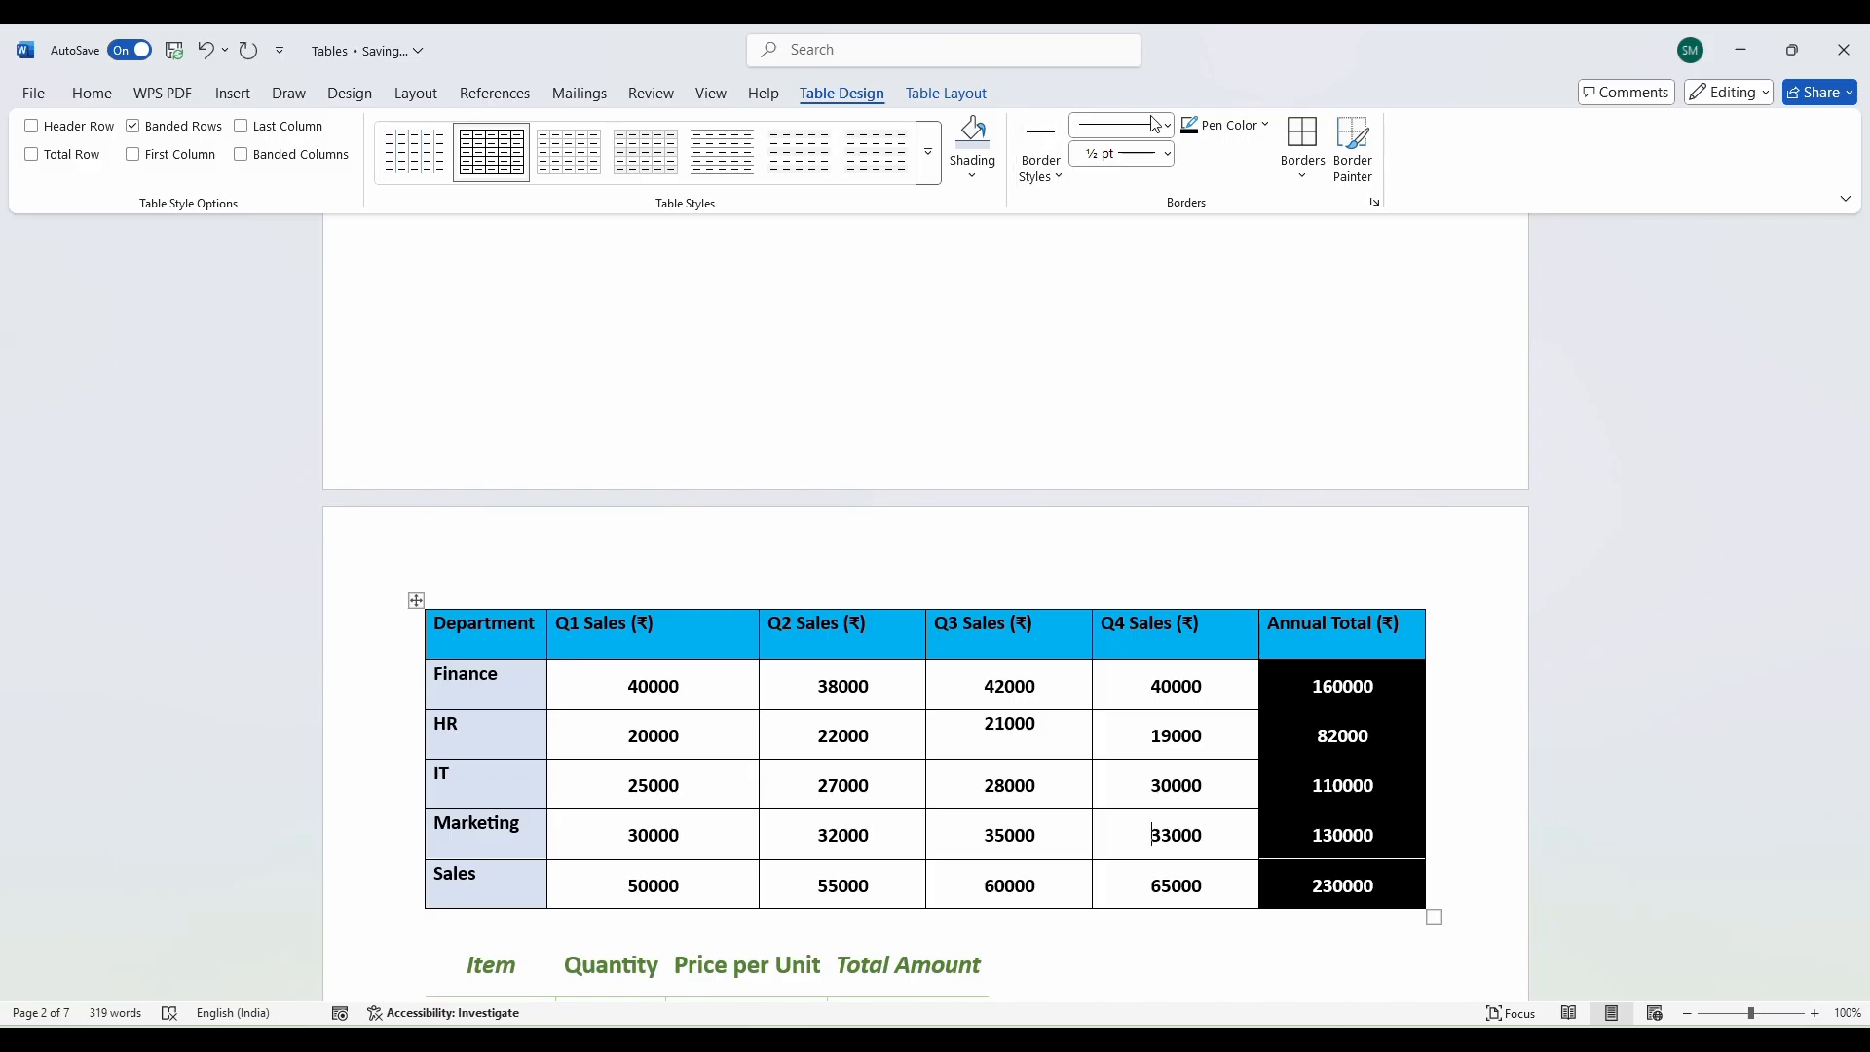
Choose the Single solid line, ½ pt border style preset to start Border Painter.
click(1058, 176)
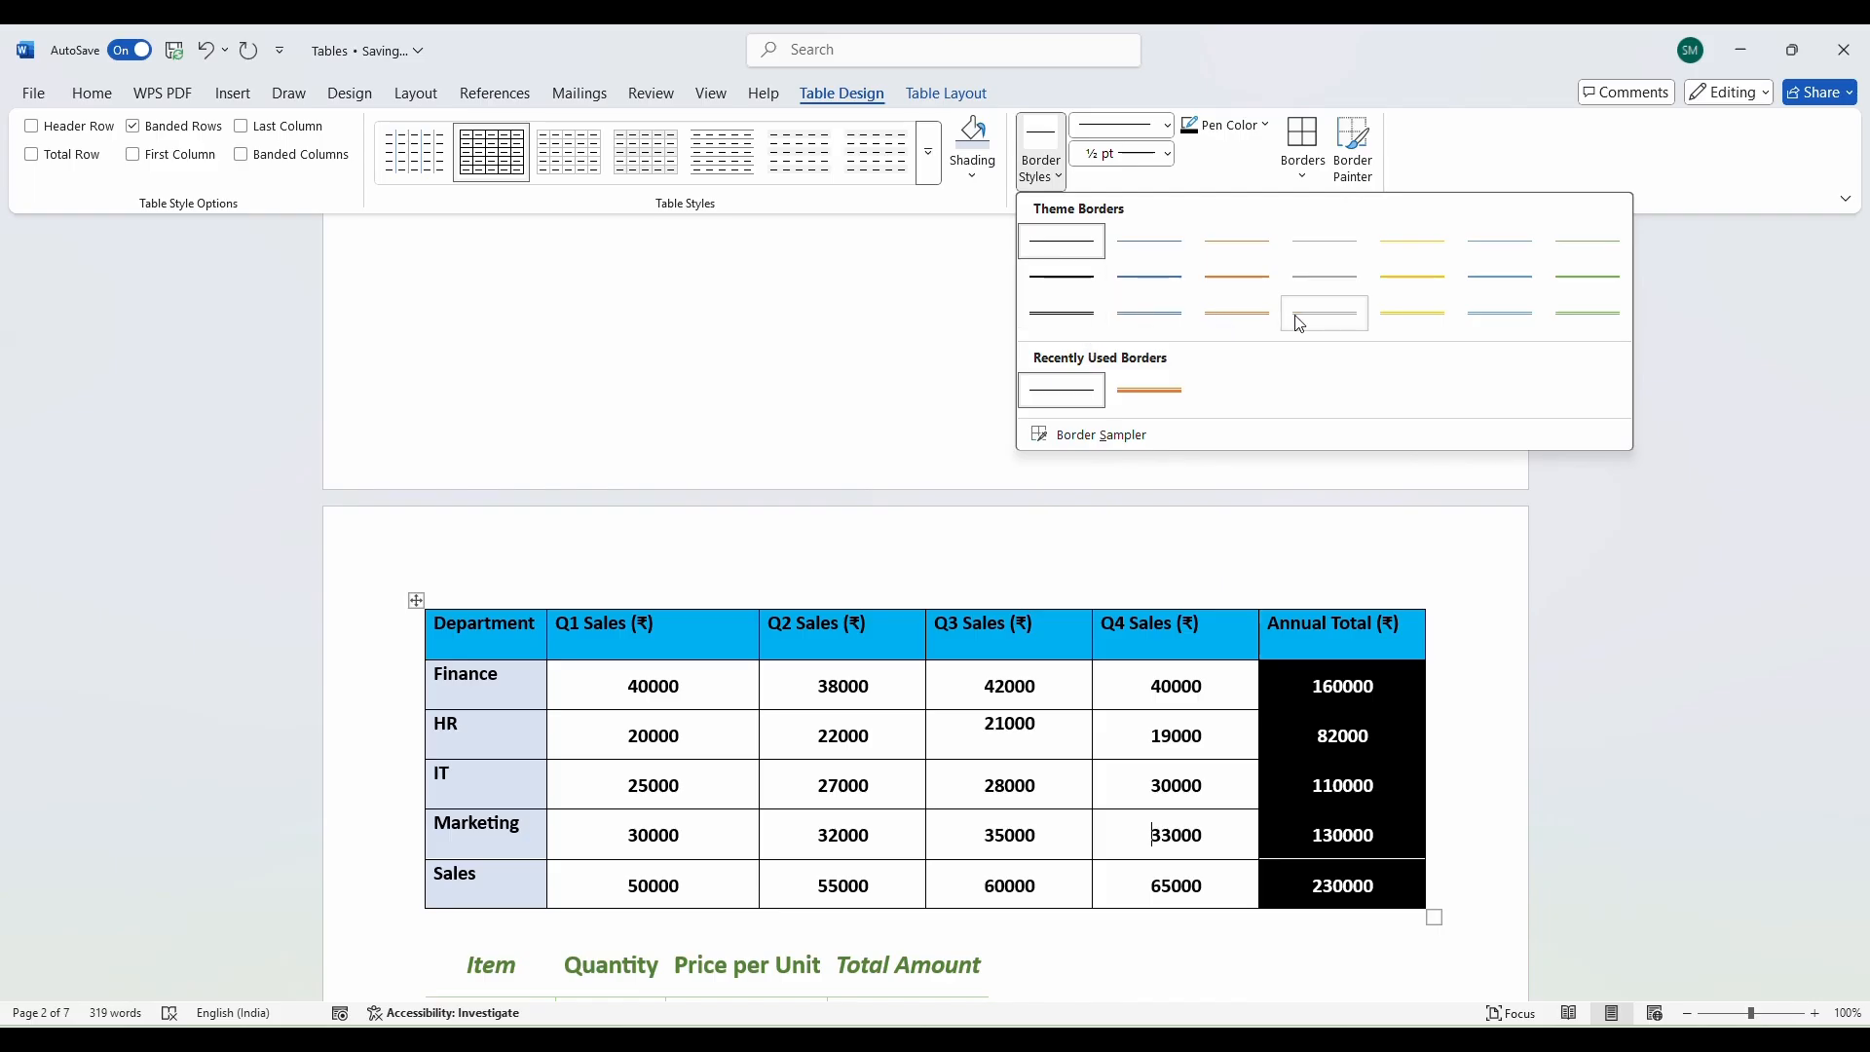
click(1086, 251)
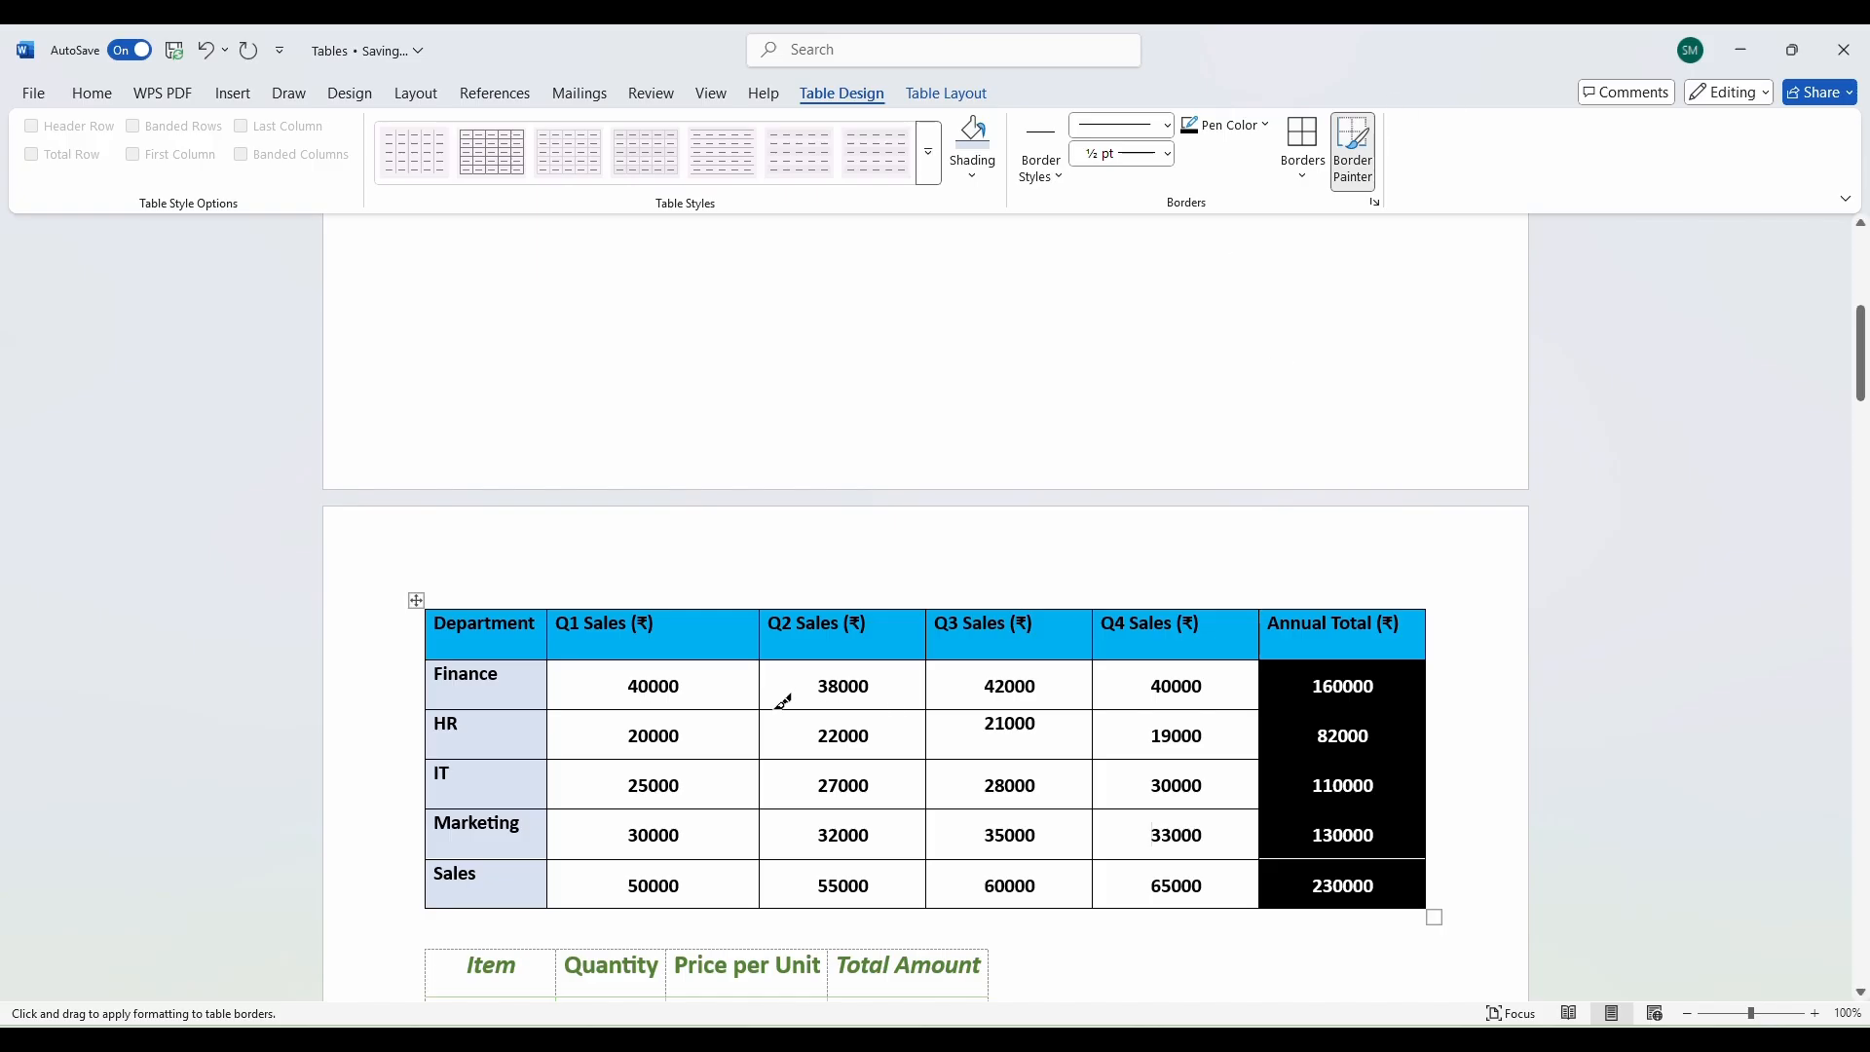
Set the border pen to a white solid ½ pt line.
click(1168, 124)
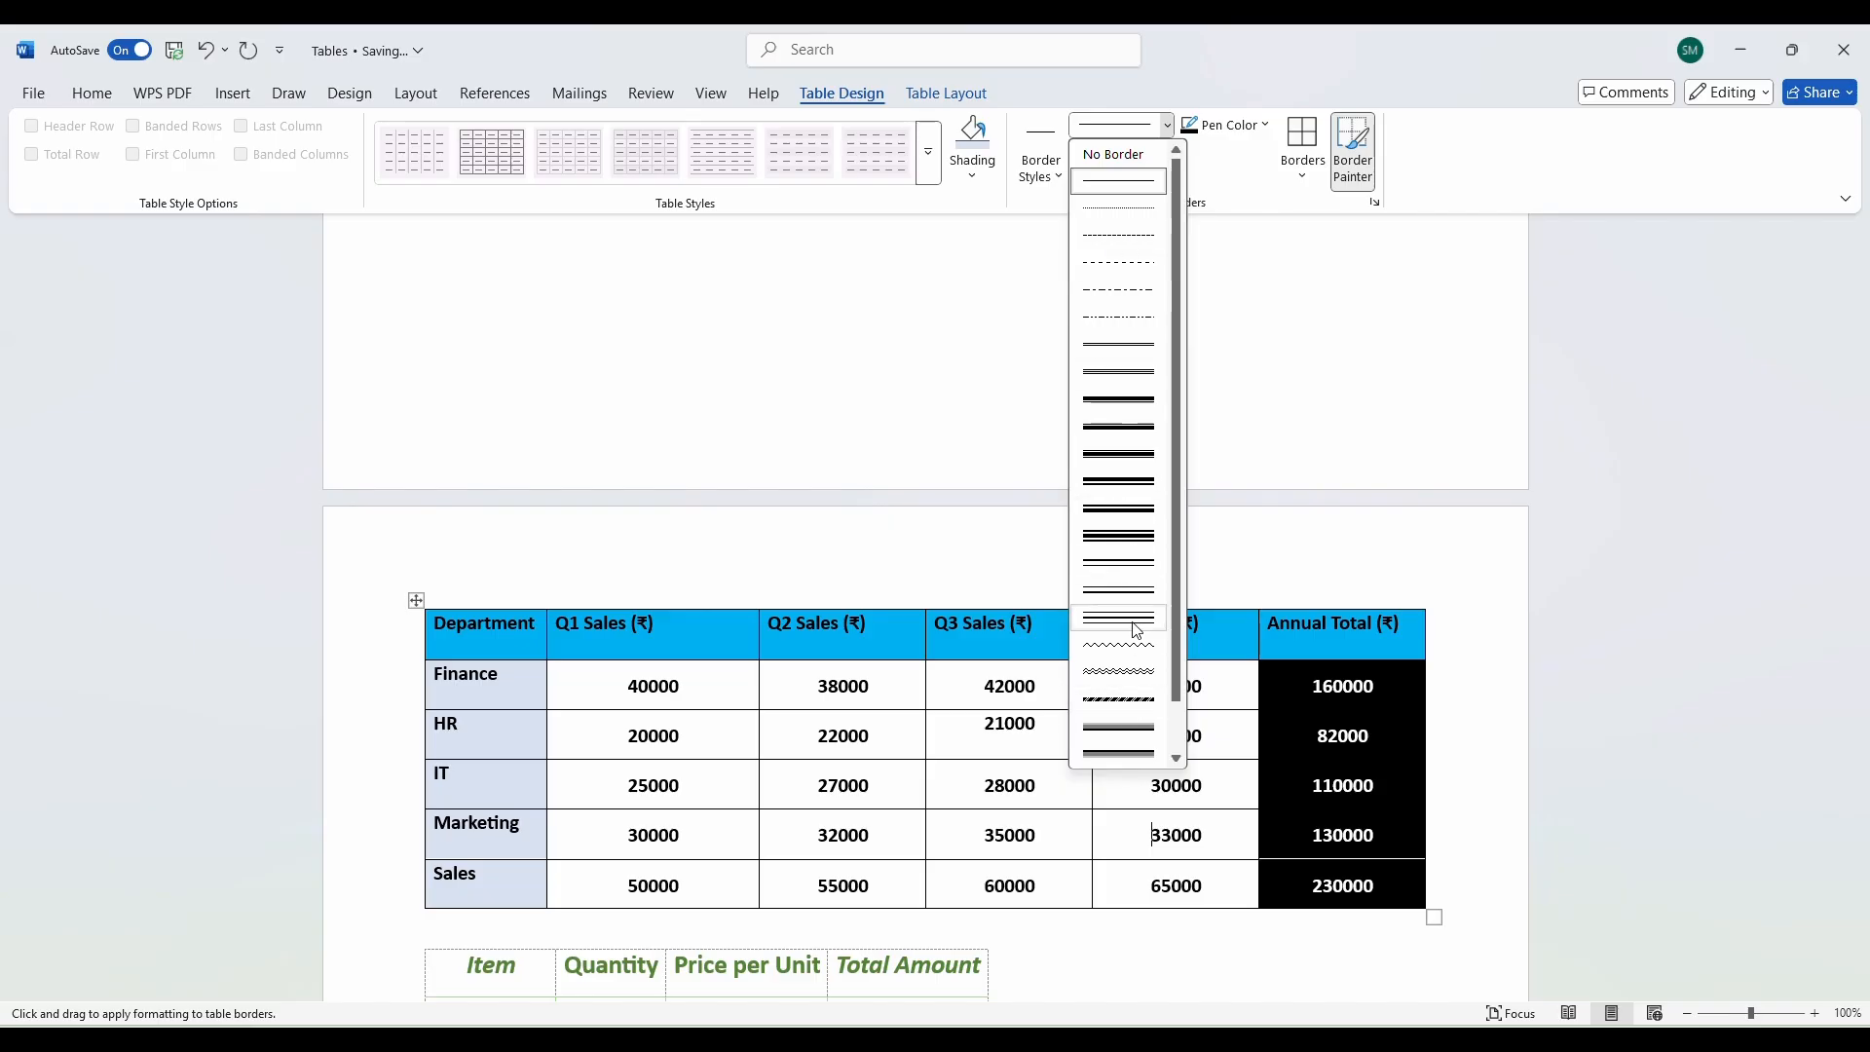
click(1125, 182)
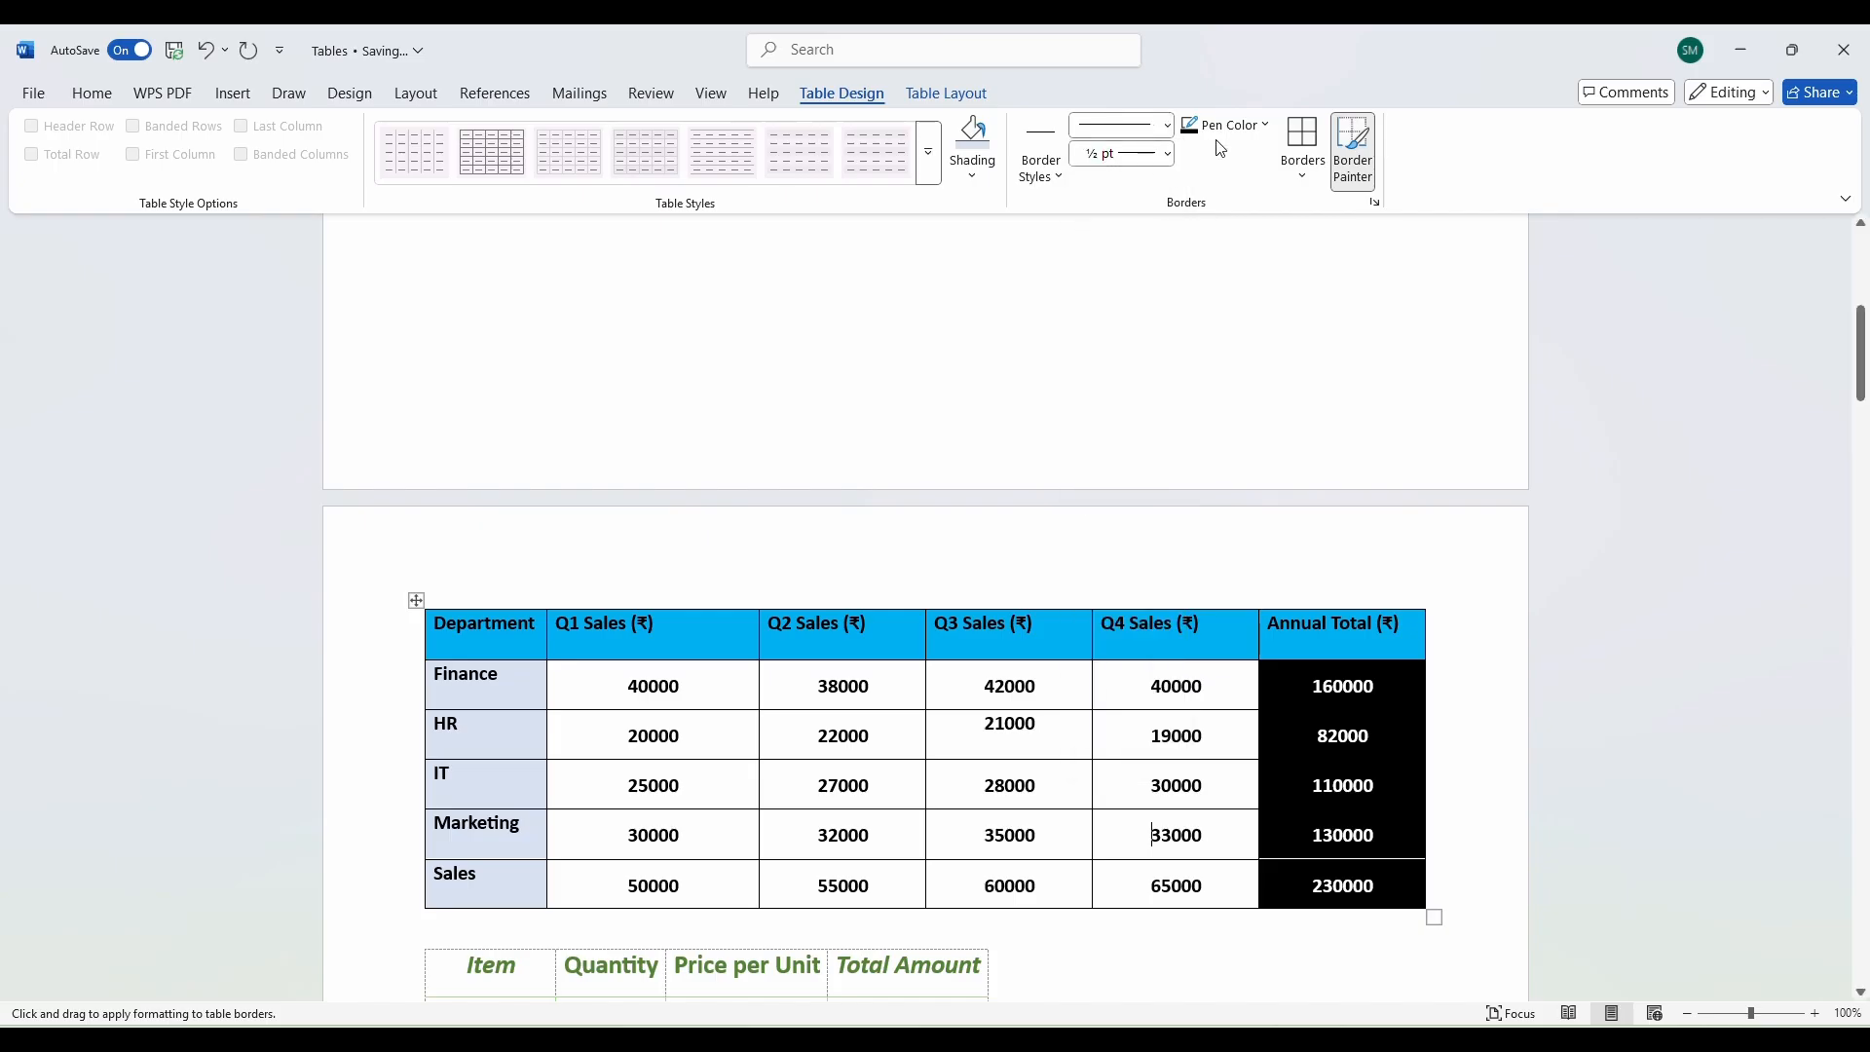
click(1167, 154)
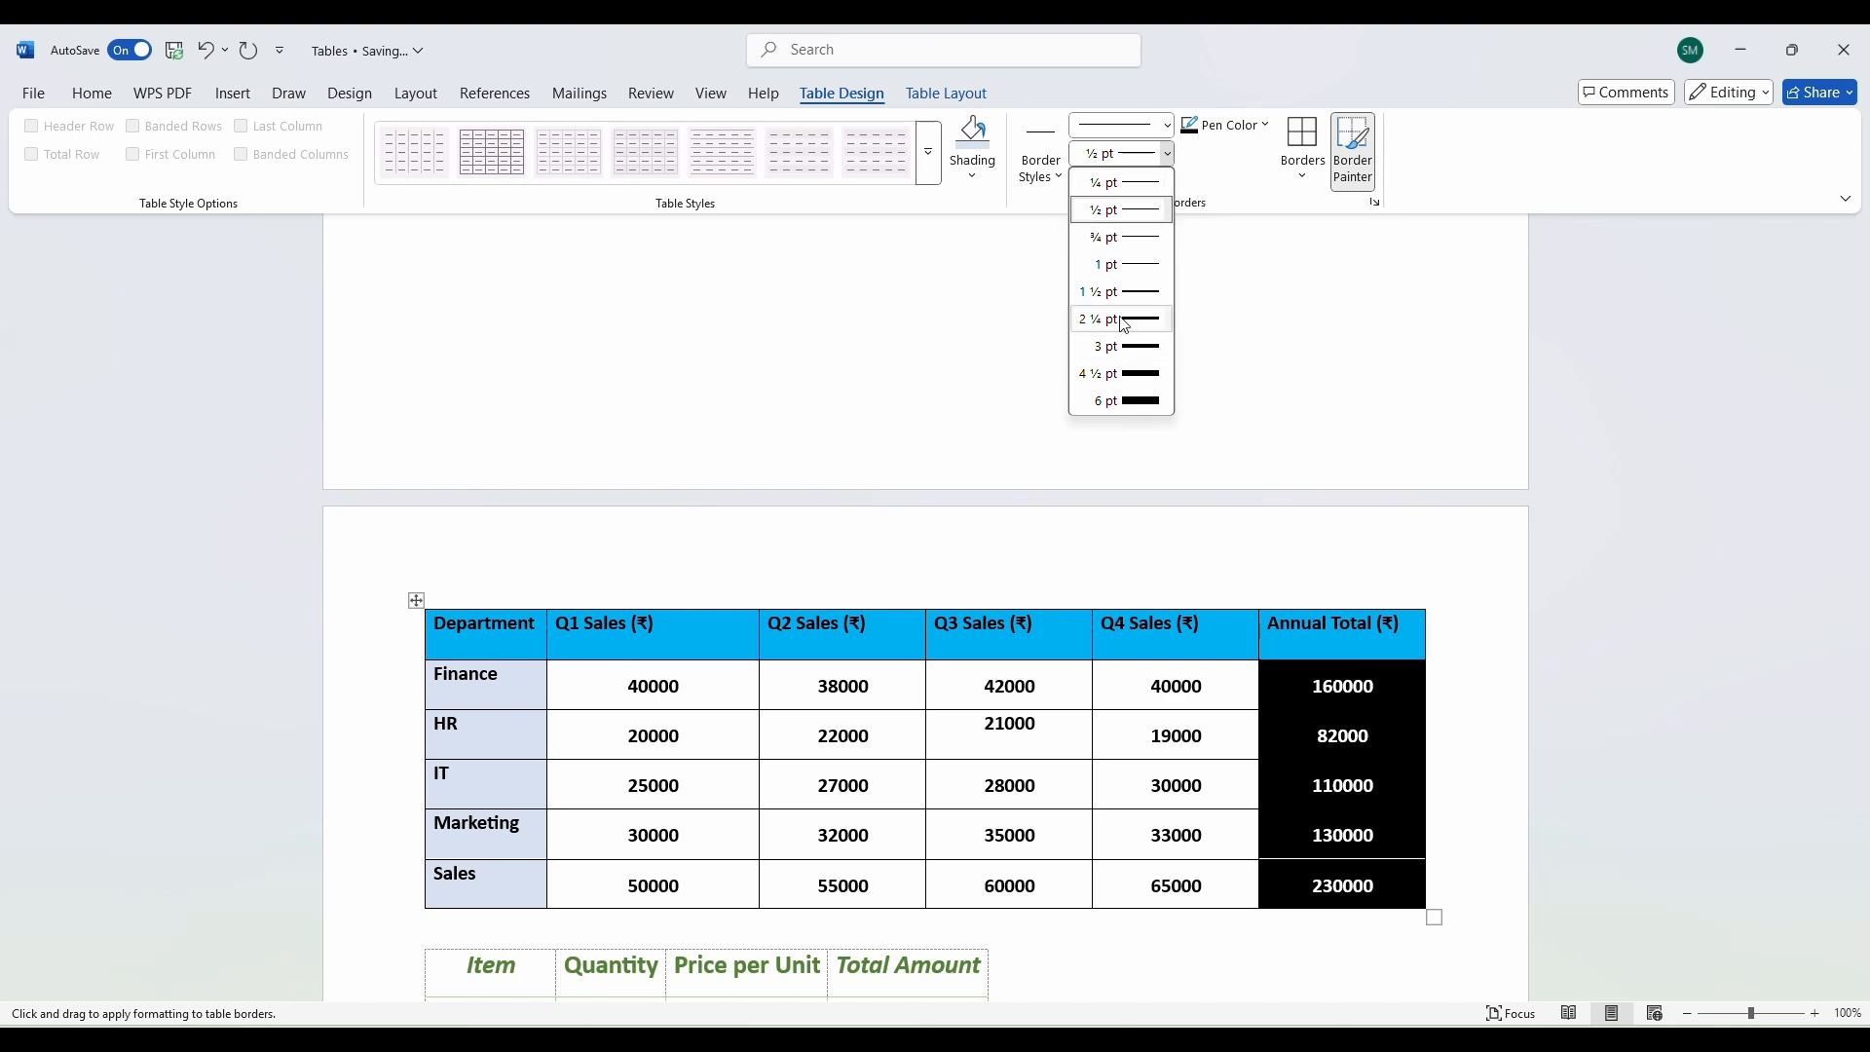
click(1219, 252)
click(1264, 126)
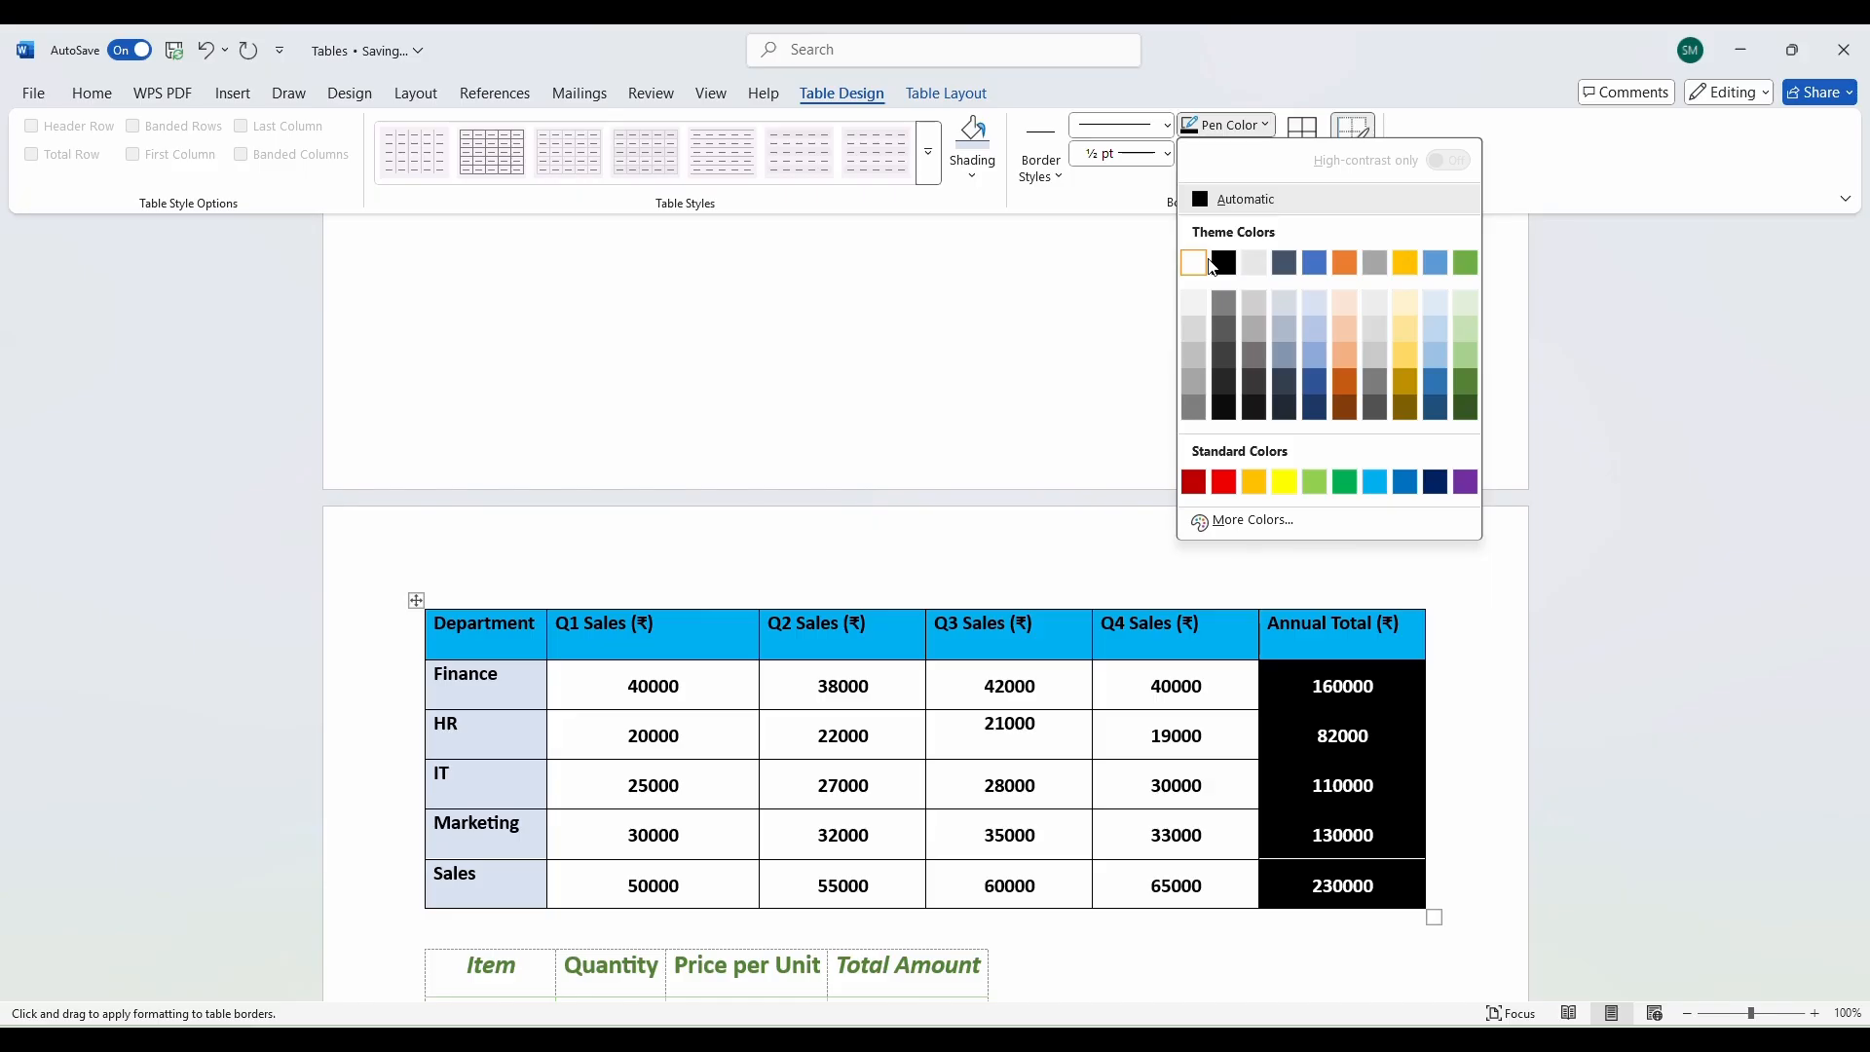
click(1311, 828)
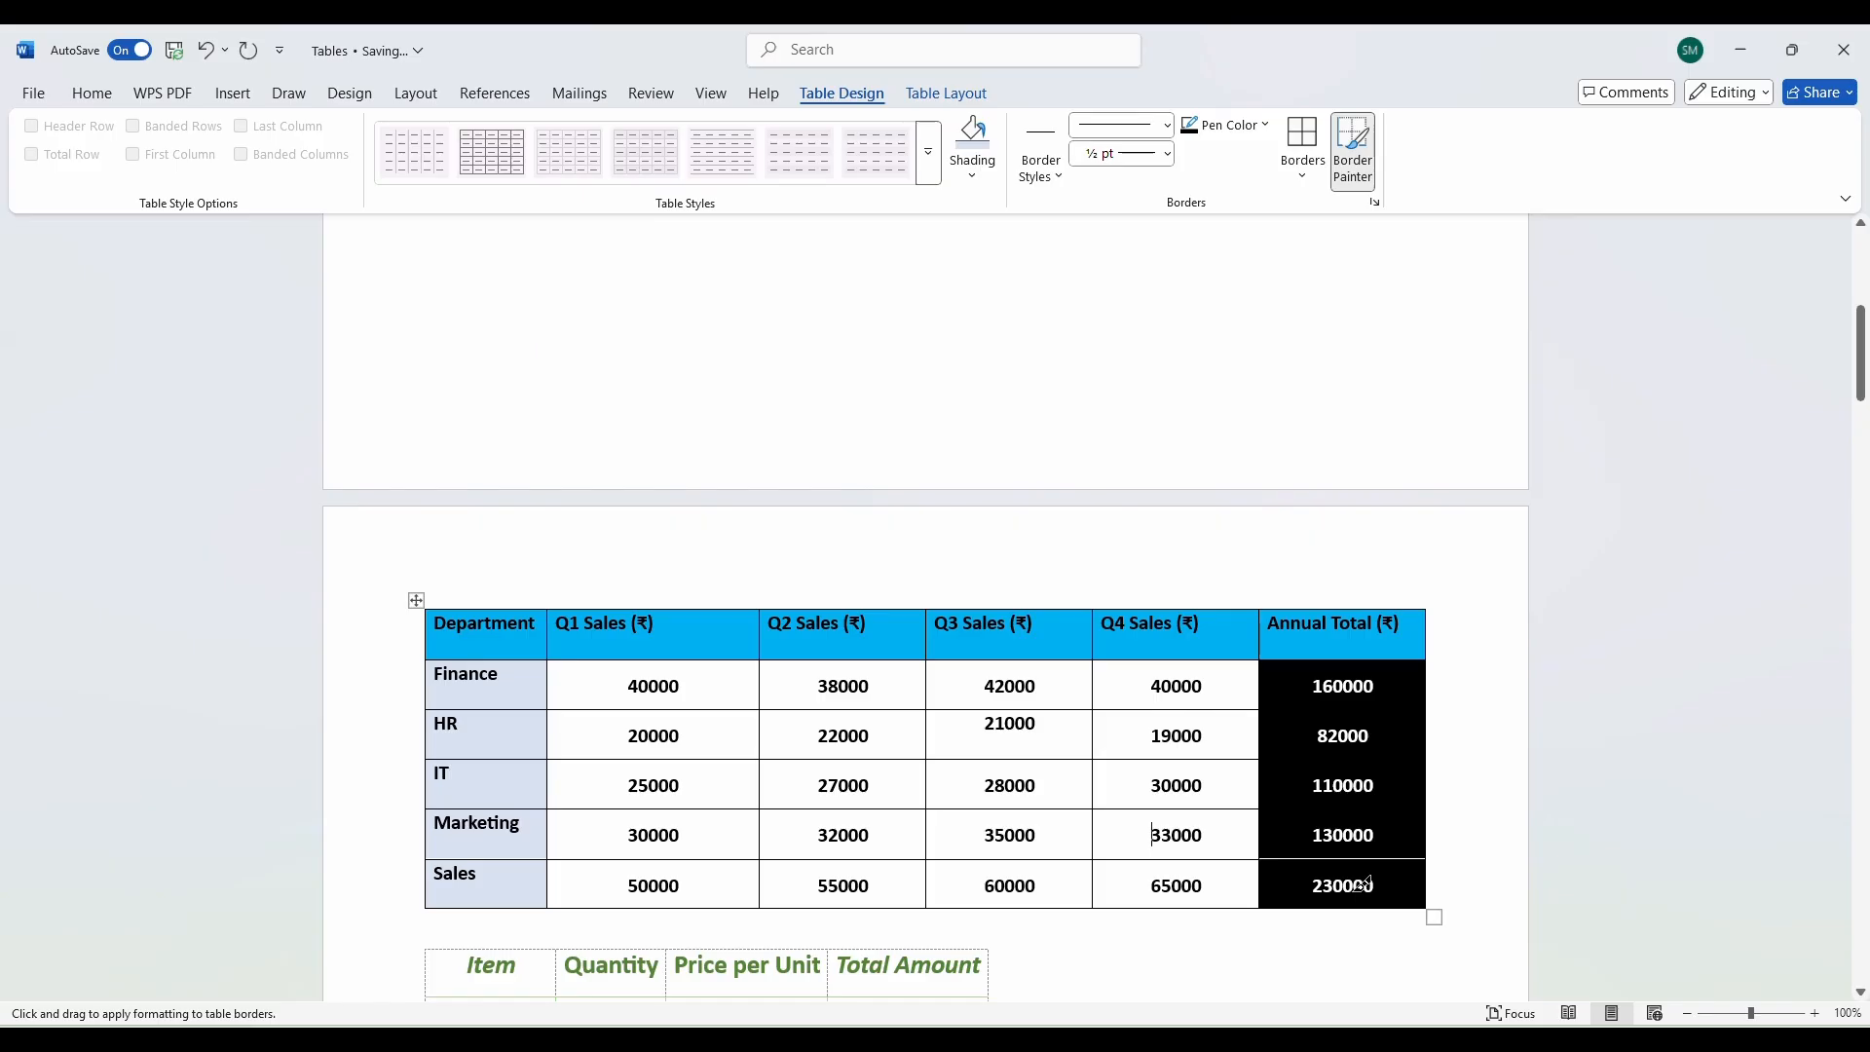
click(1264, 125)
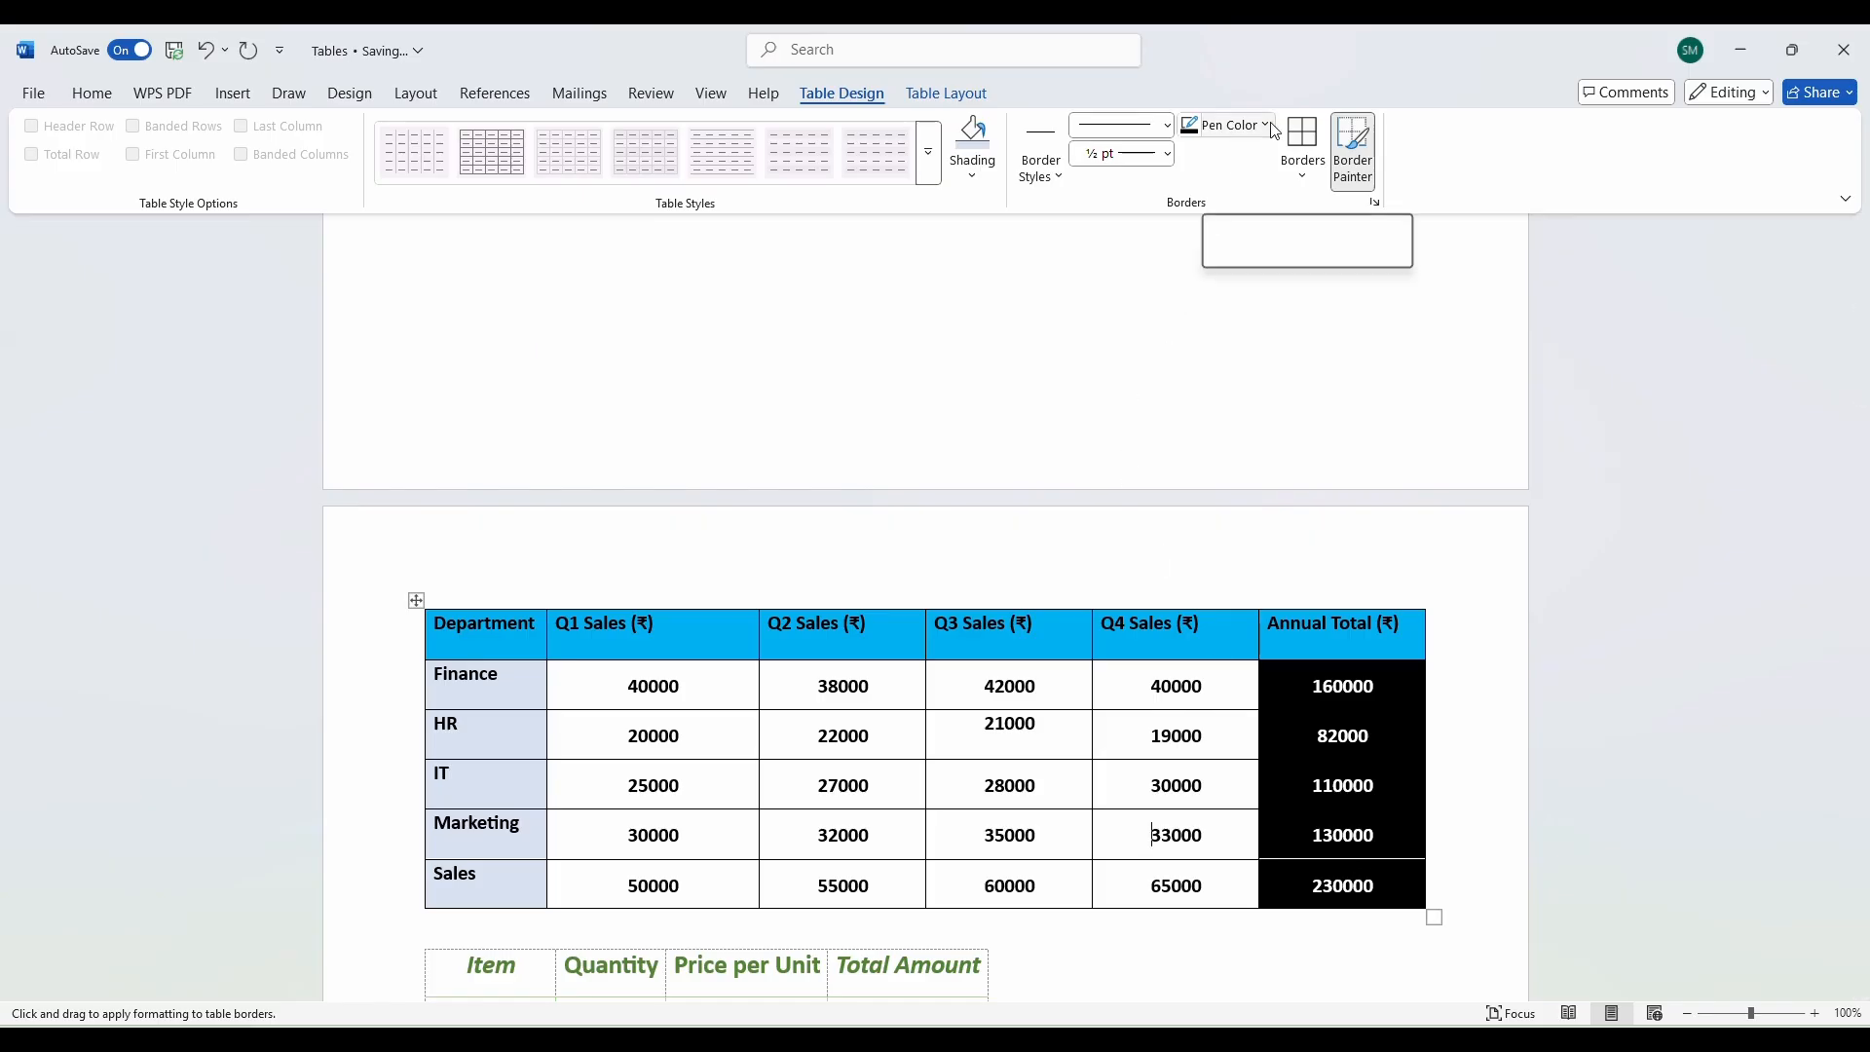
click(1198, 261)
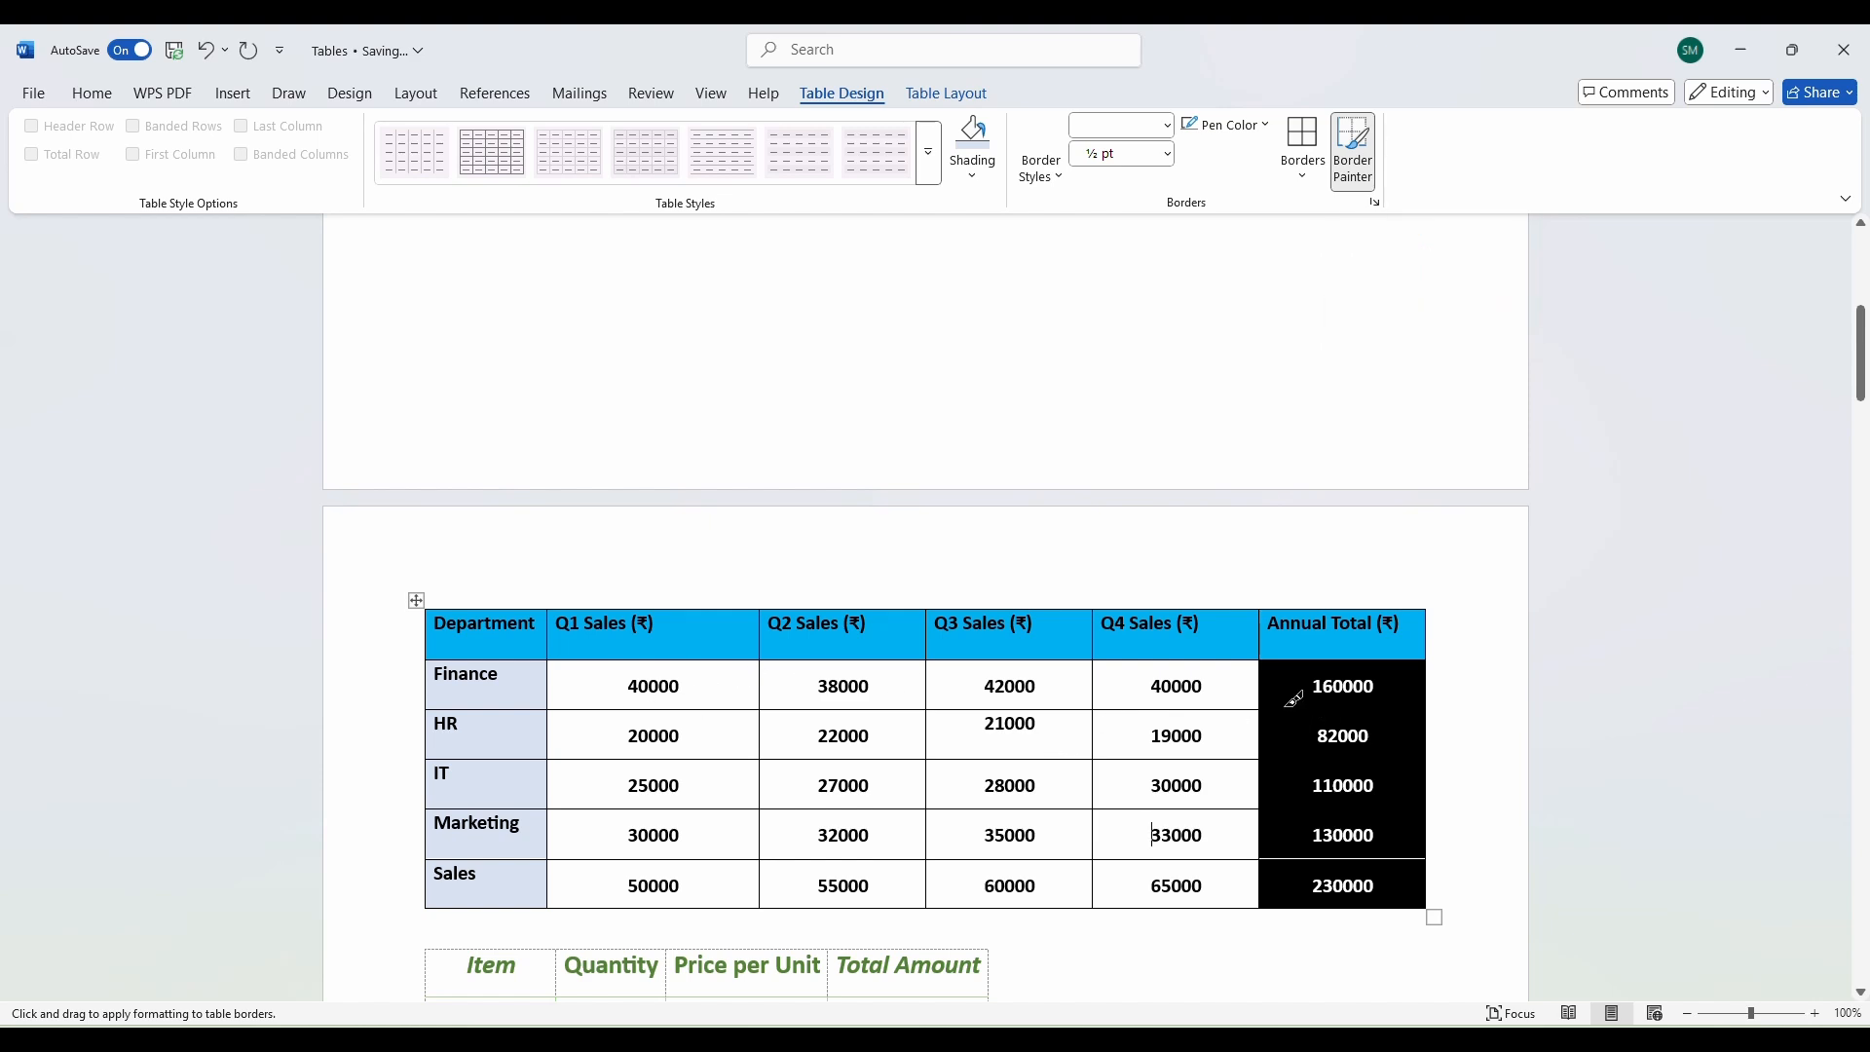
Paint white borders below 82000 and 110000 in Annual Total, undo a stray stroke, stop painting.
click(1278, 760)
click(1299, 808)
drag(750, 627, 759, 752)
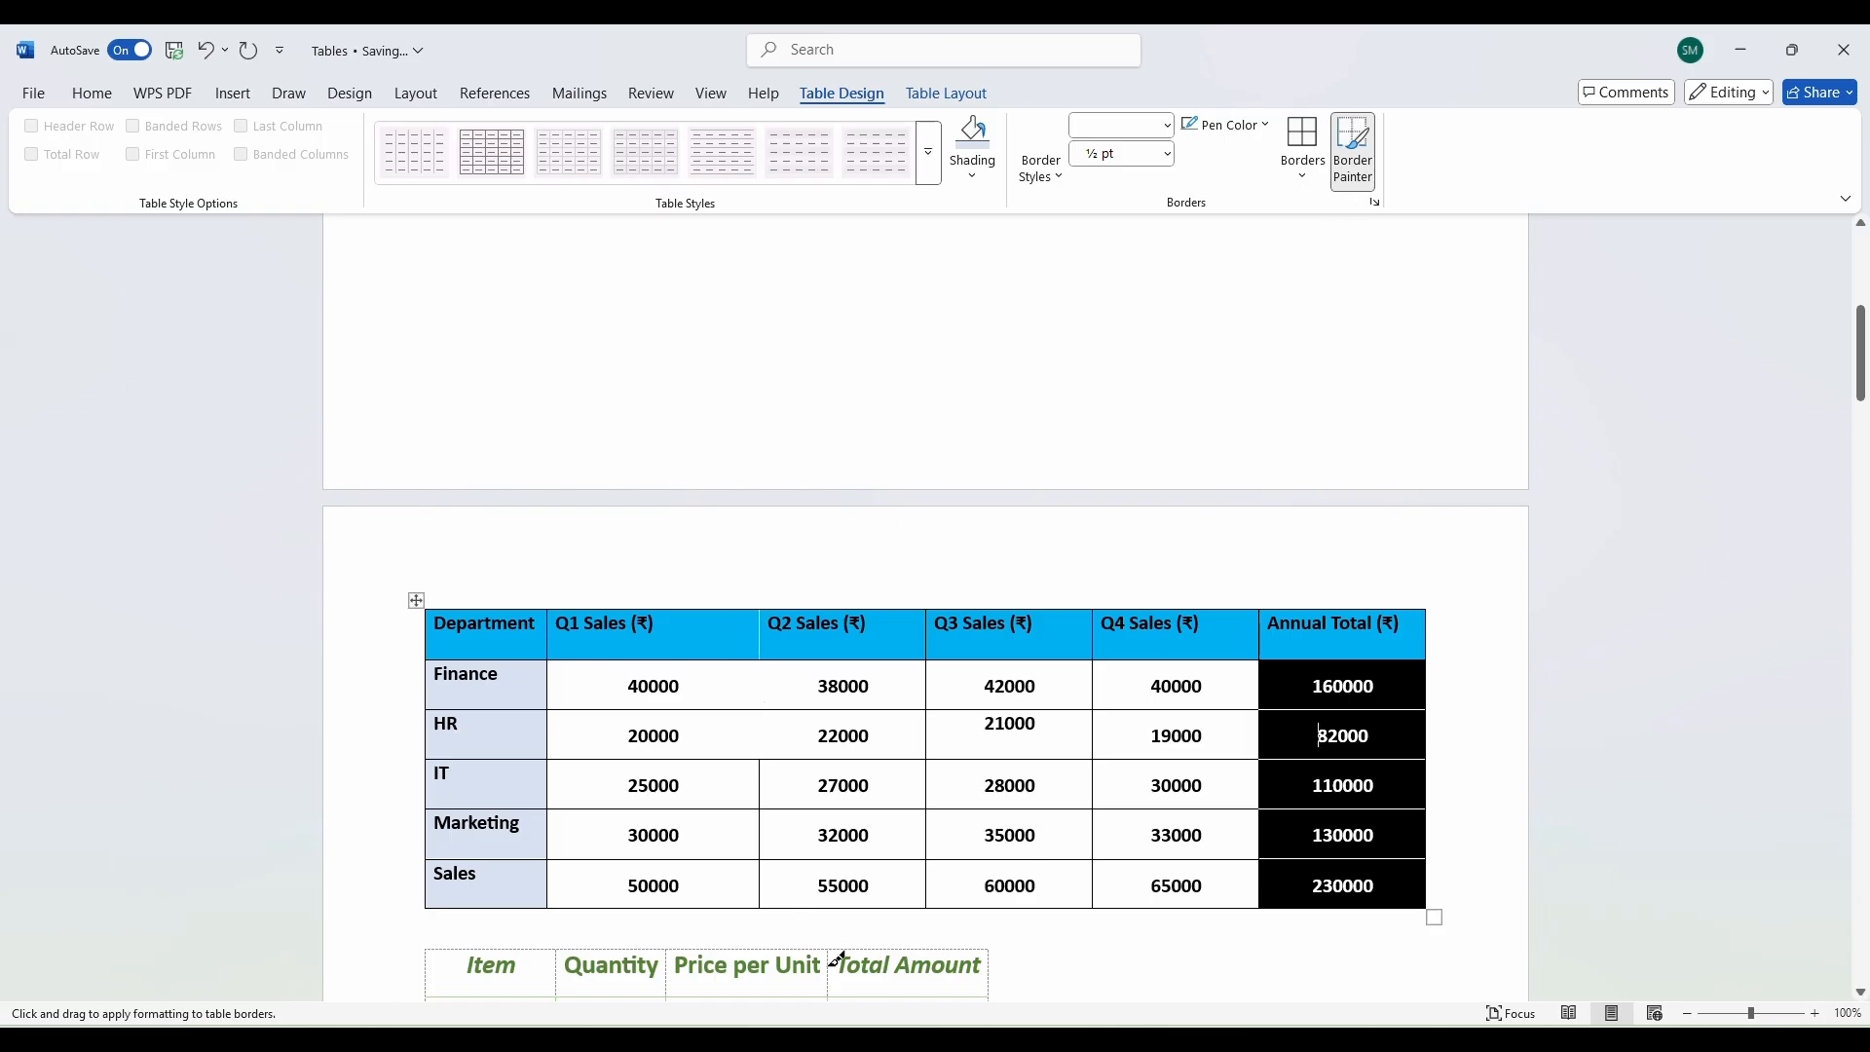
key(ctrl+z)
key(ctrl+z)
key(ctrl+z)
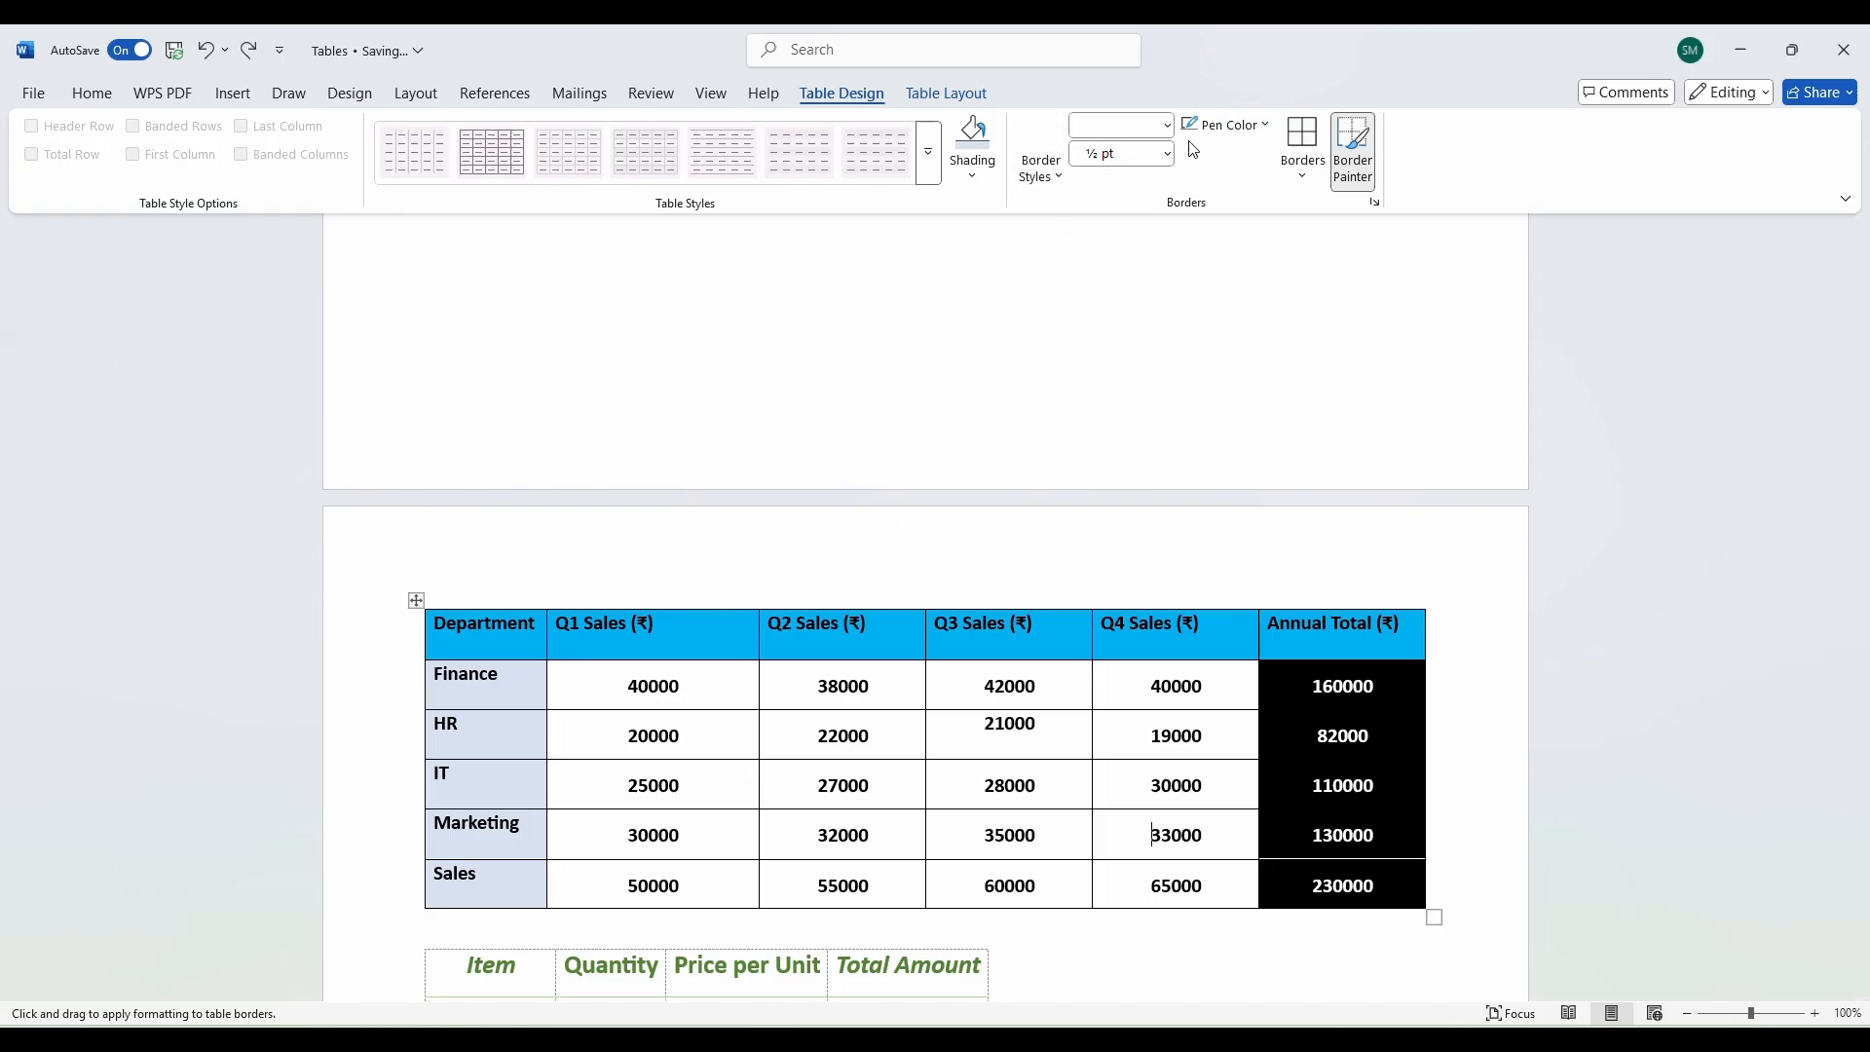
click(1353, 156)
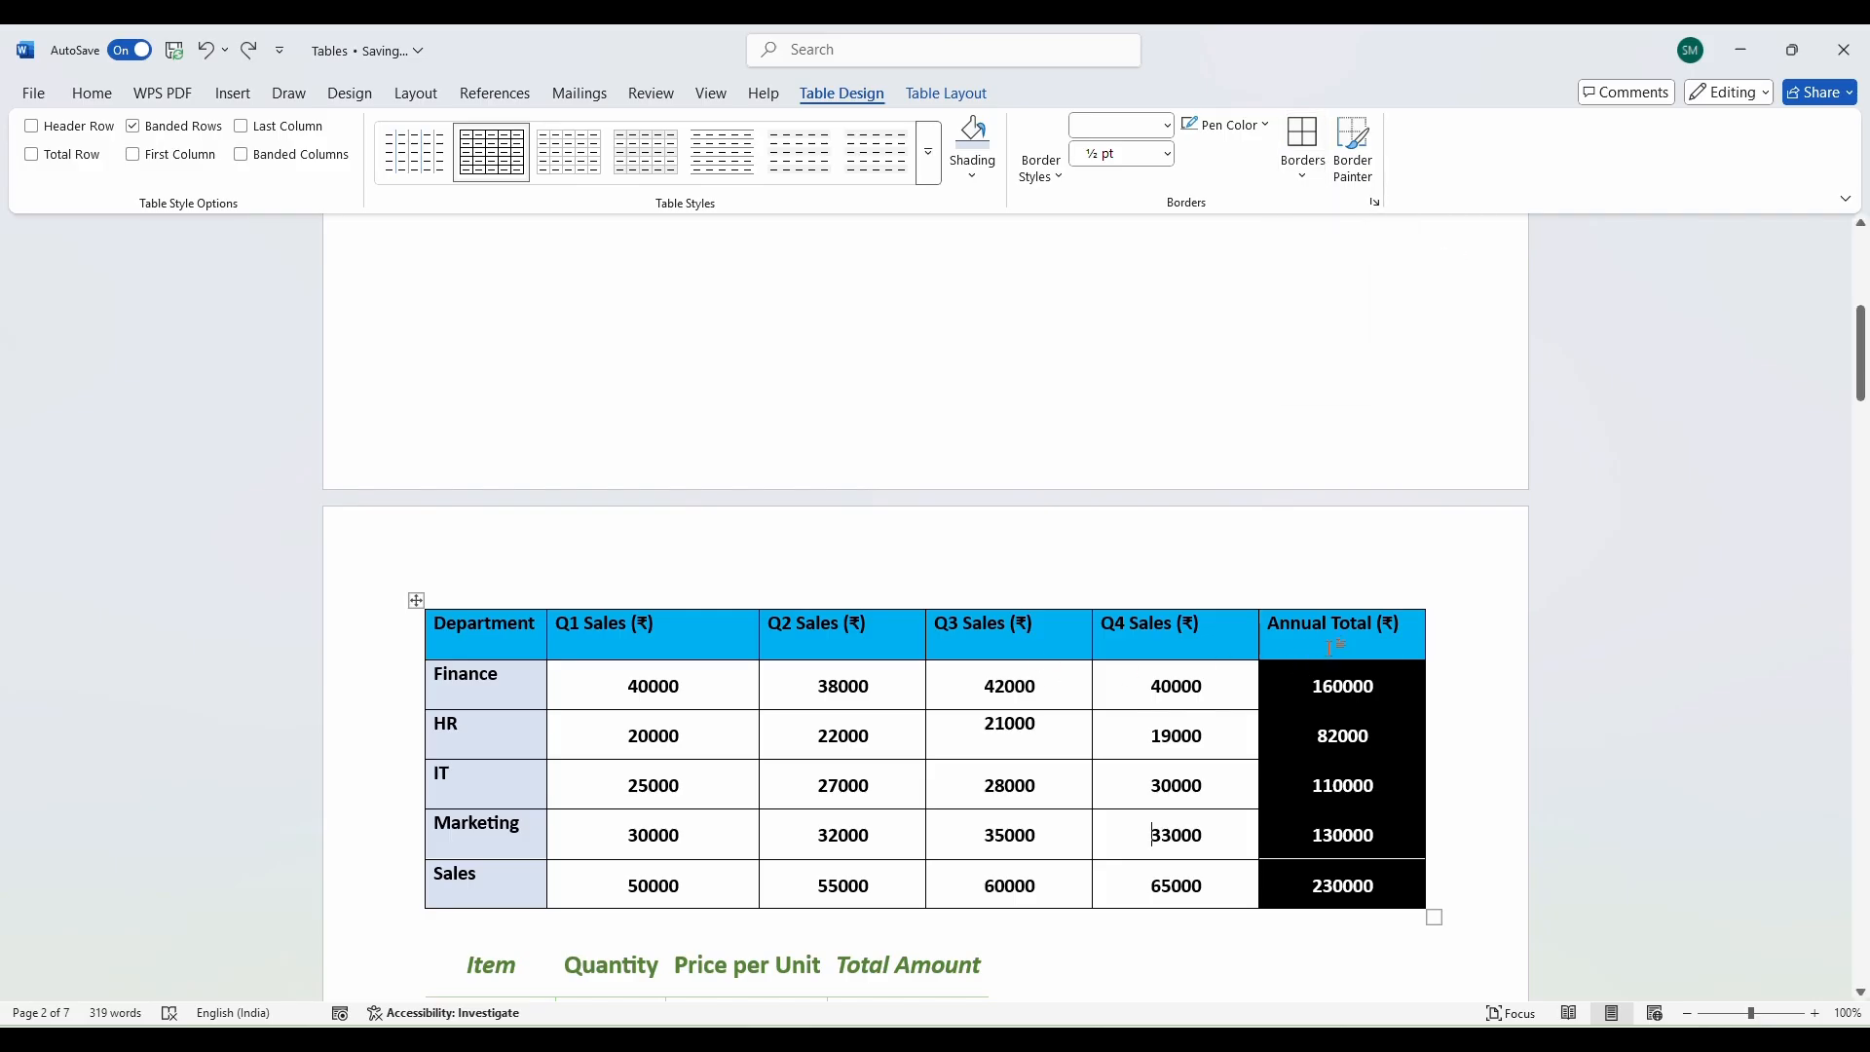
Give the Annual Total column All Borders after trying a top border.
drag(1330, 648, 1344, 888)
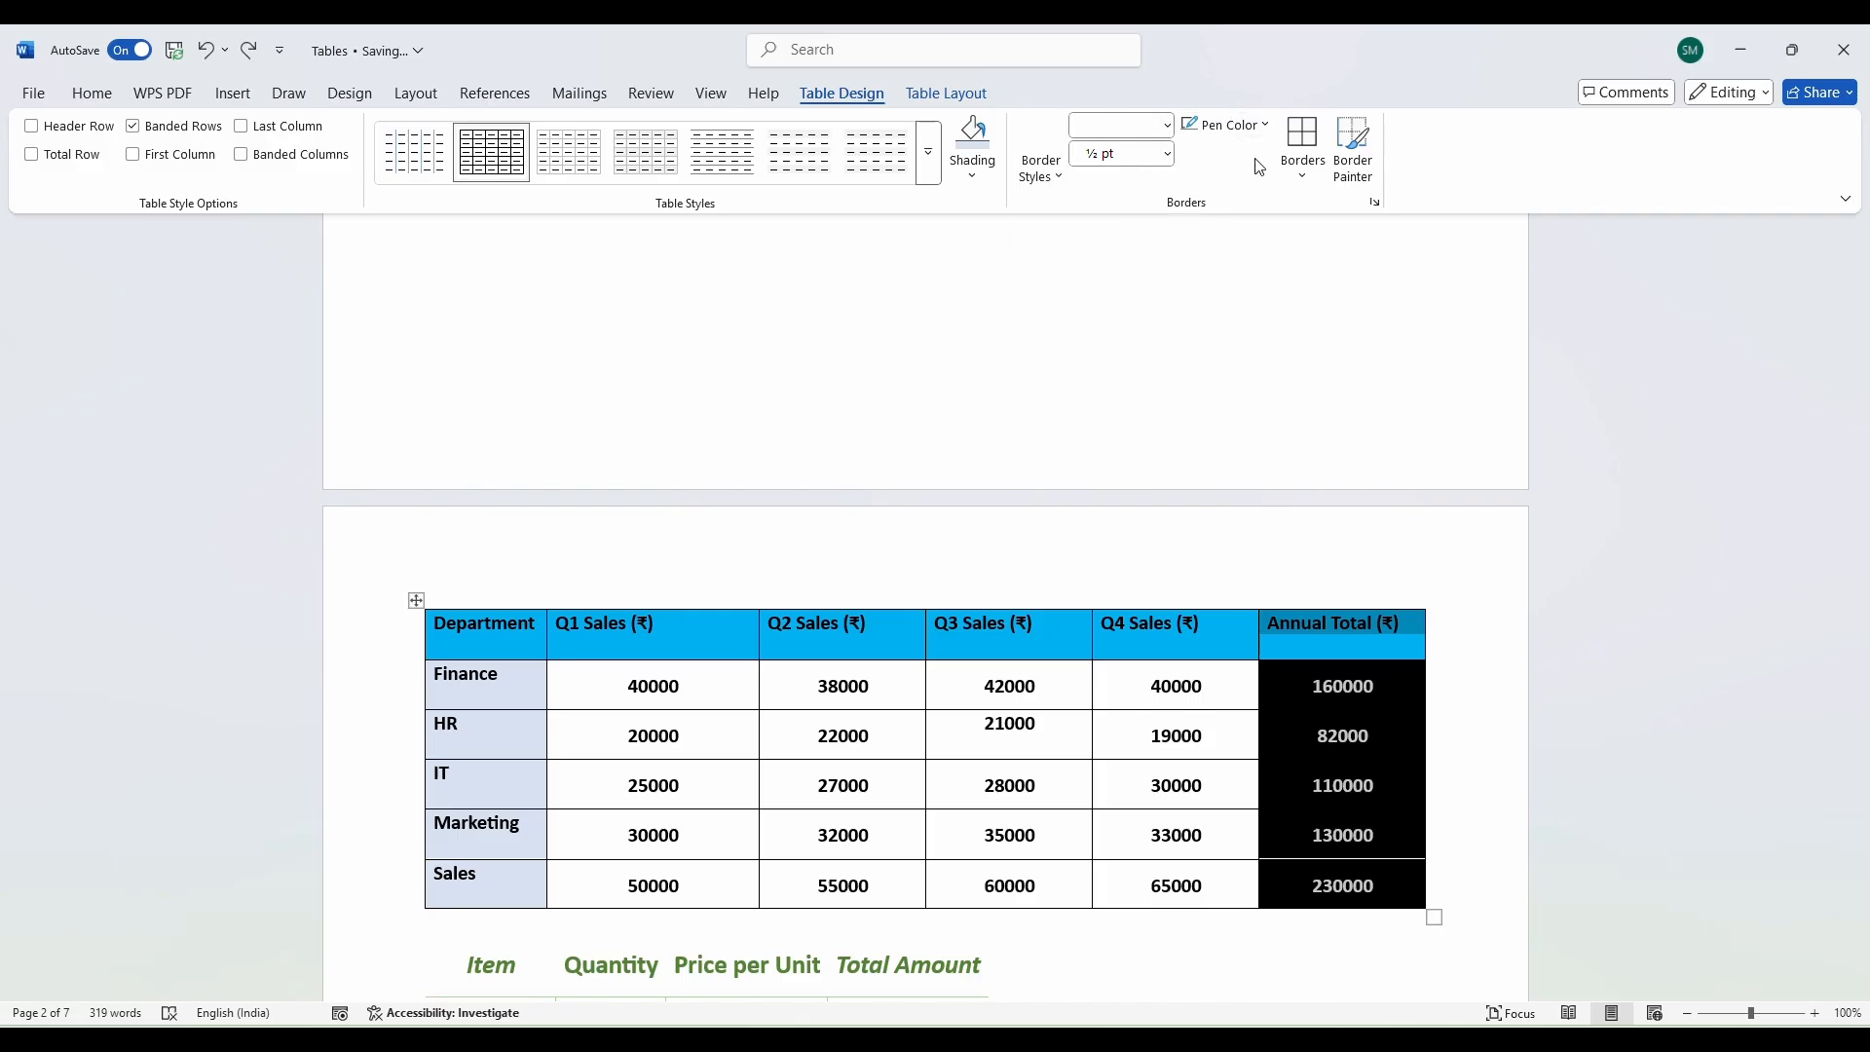
click(1301, 177)
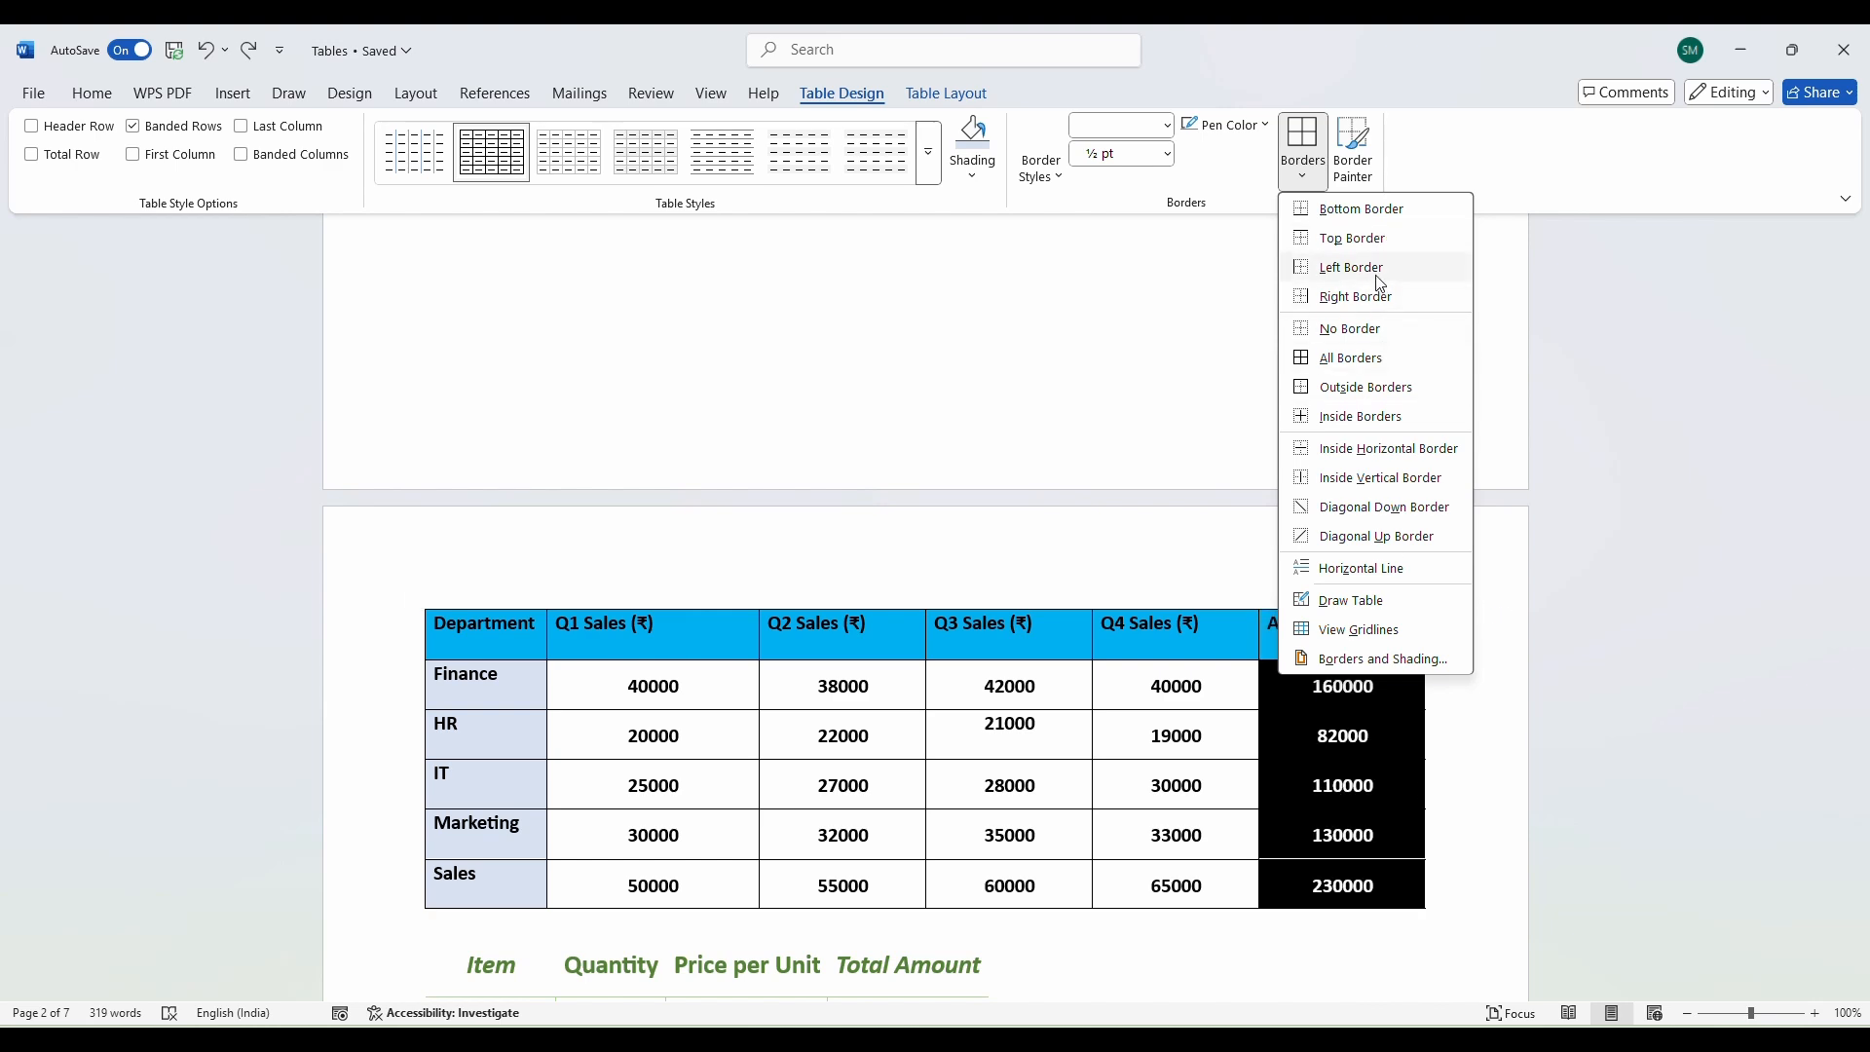
click(1364, 237)
click(1491, 773)
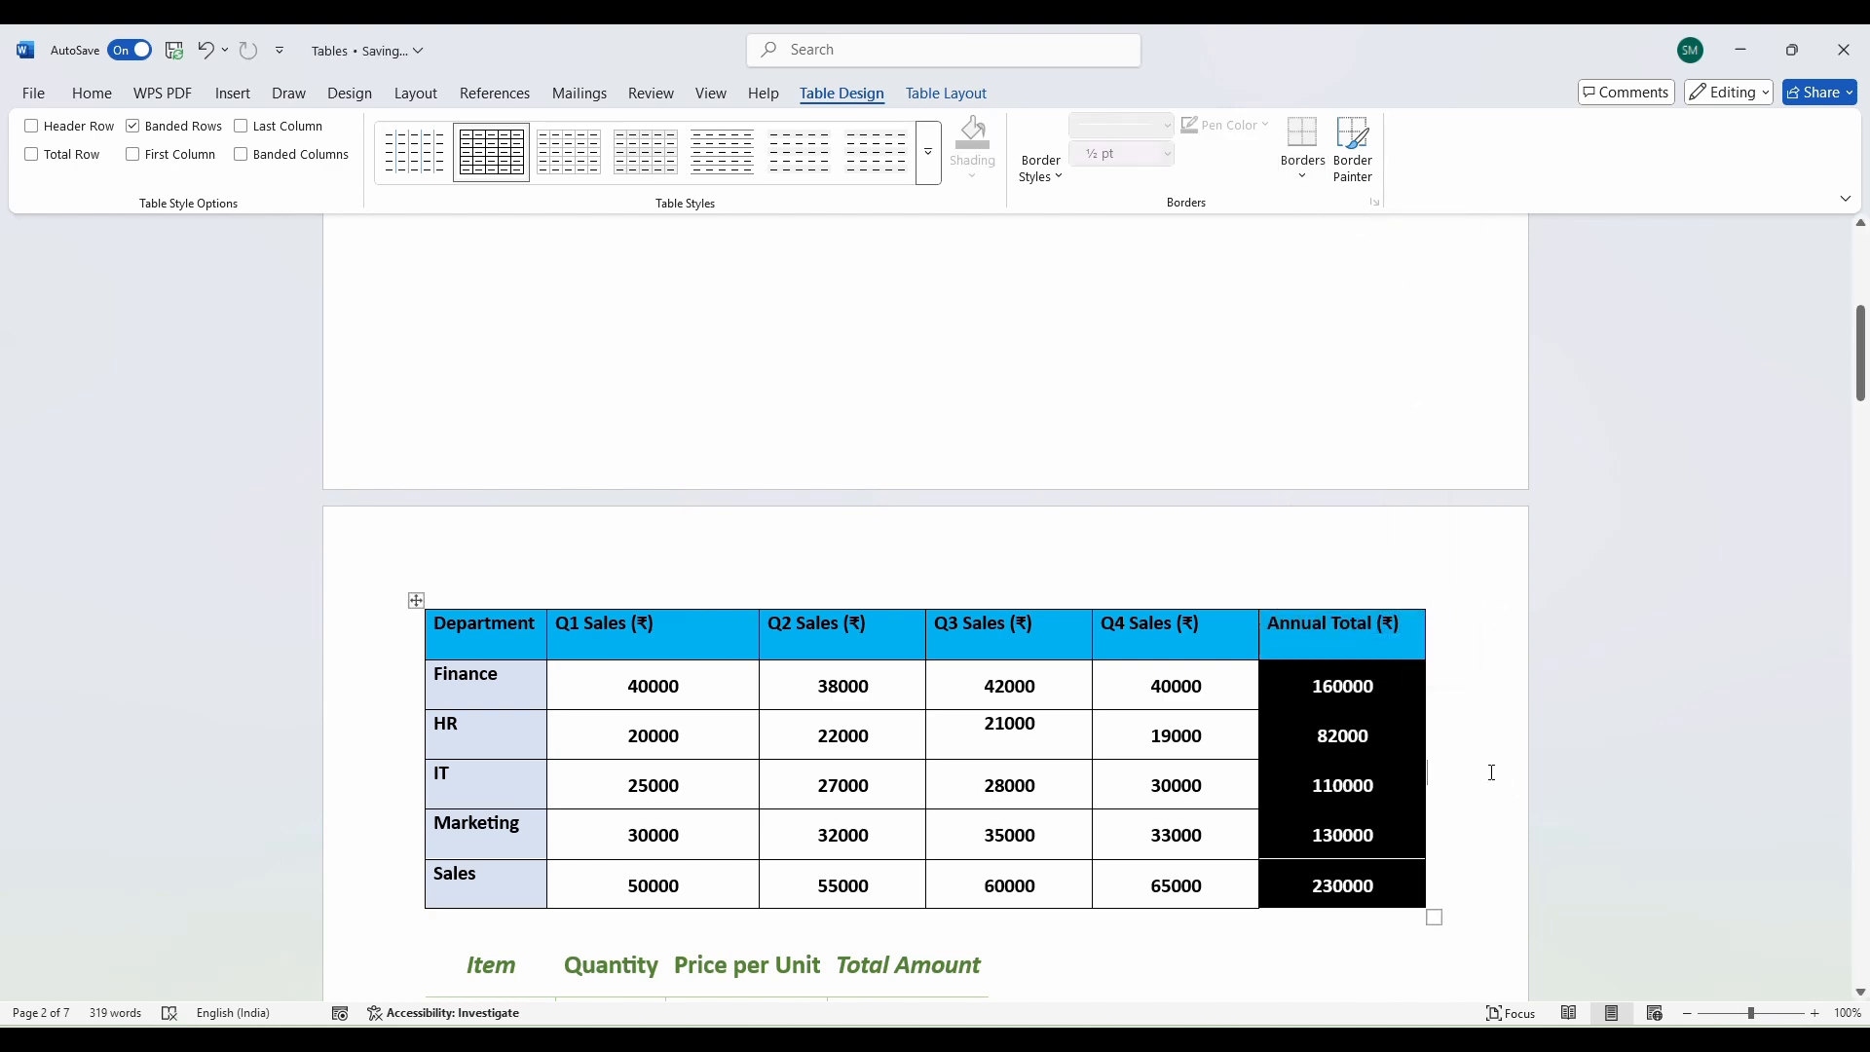
triple_click(1326, 638)
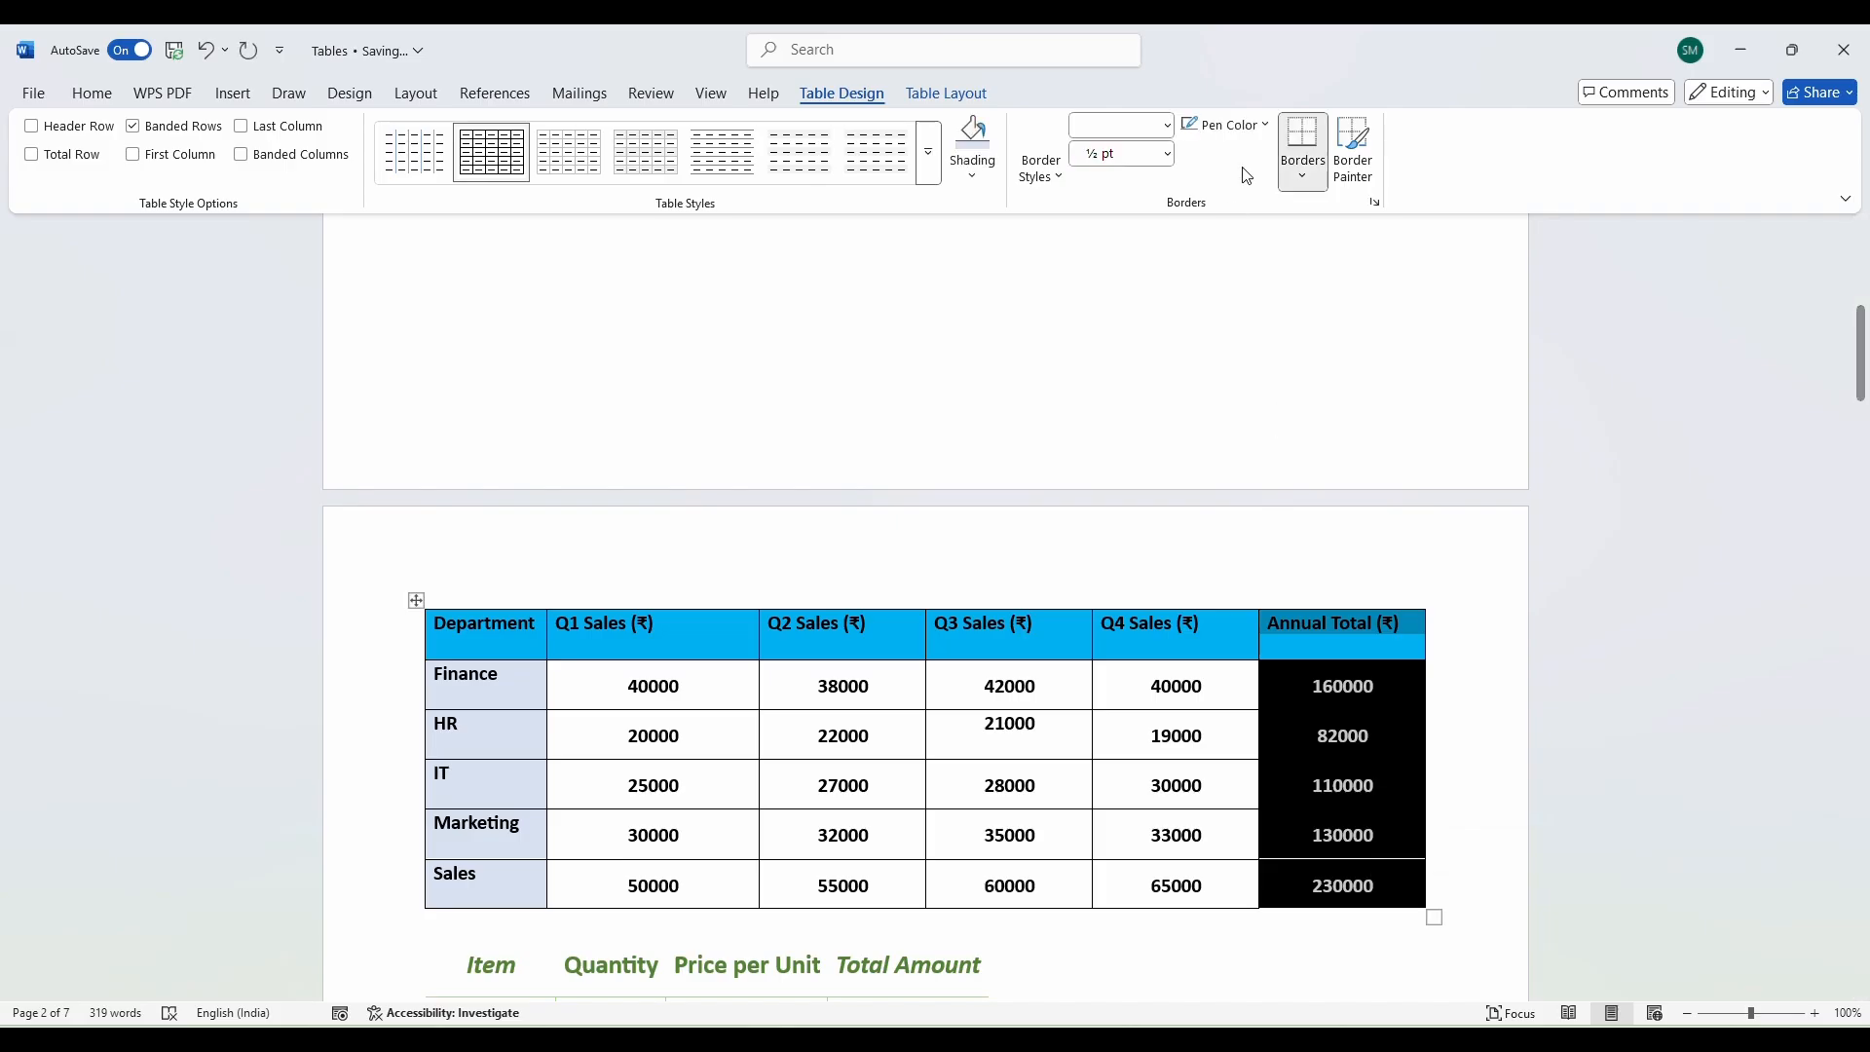
click(1302, 175)
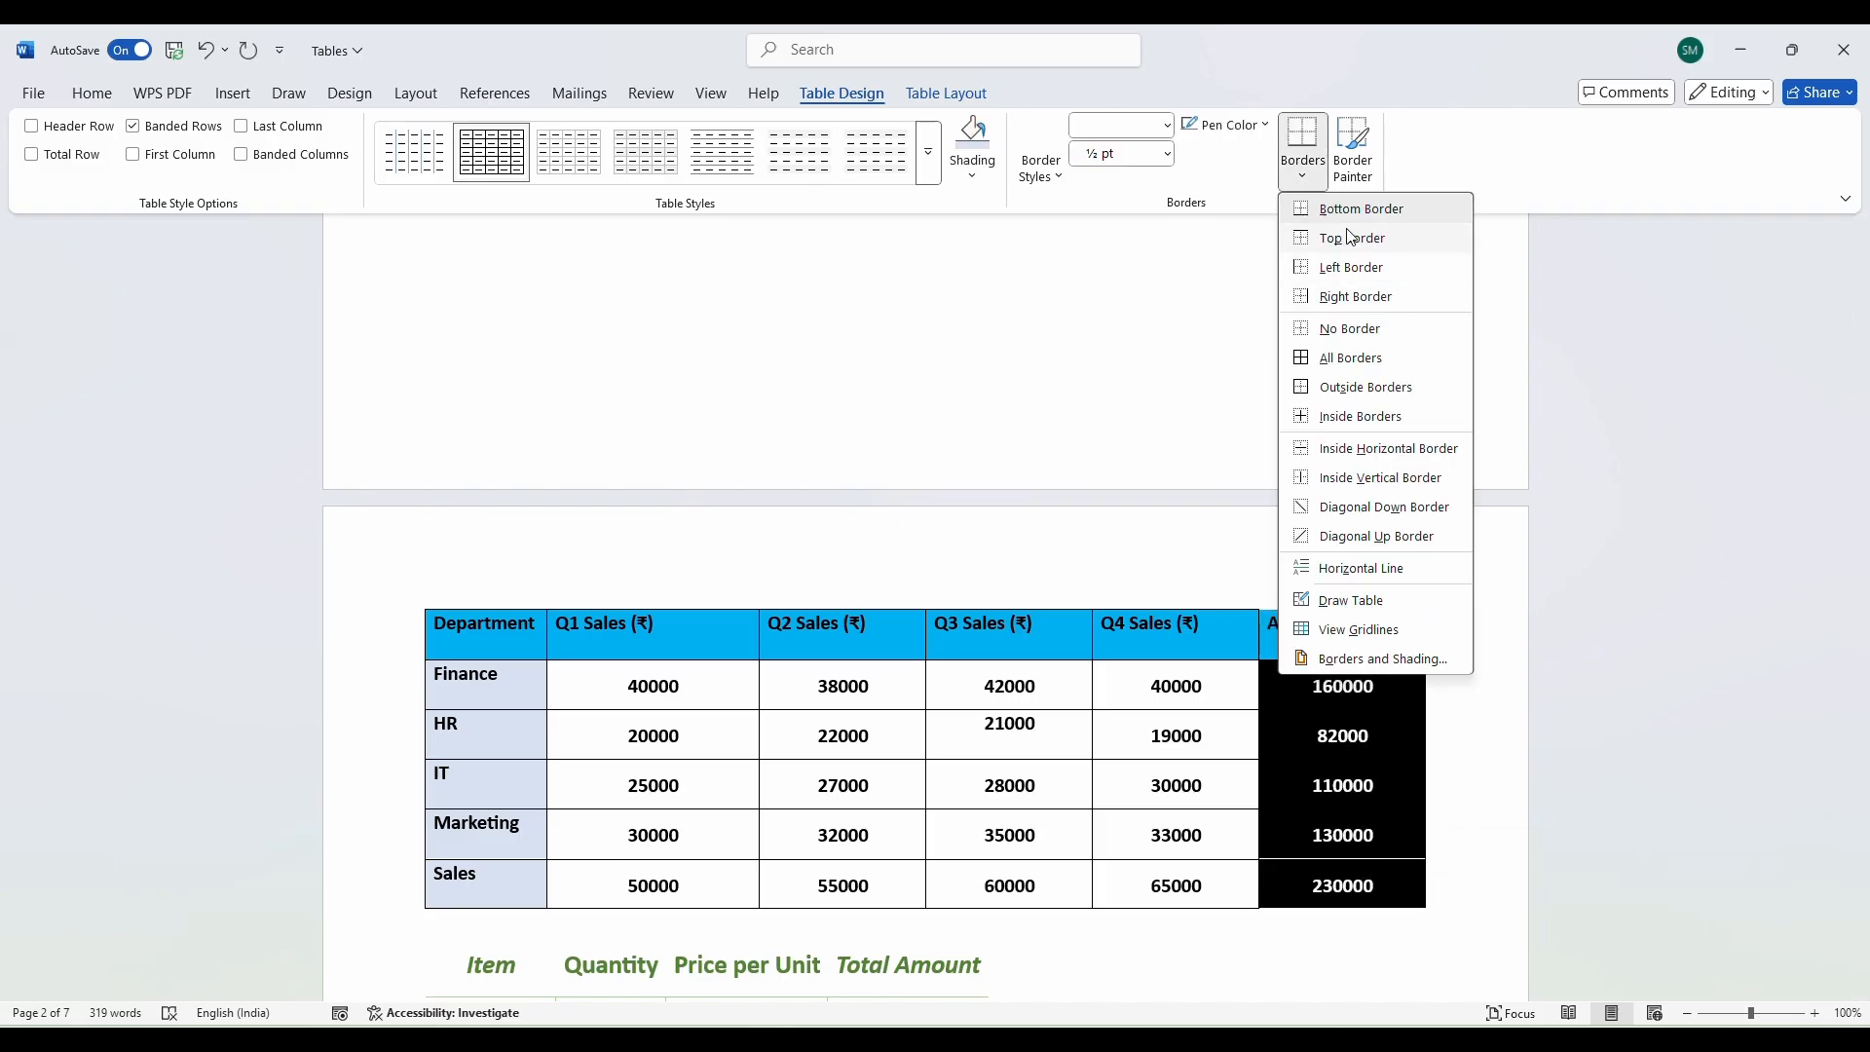
click(1373, 297)
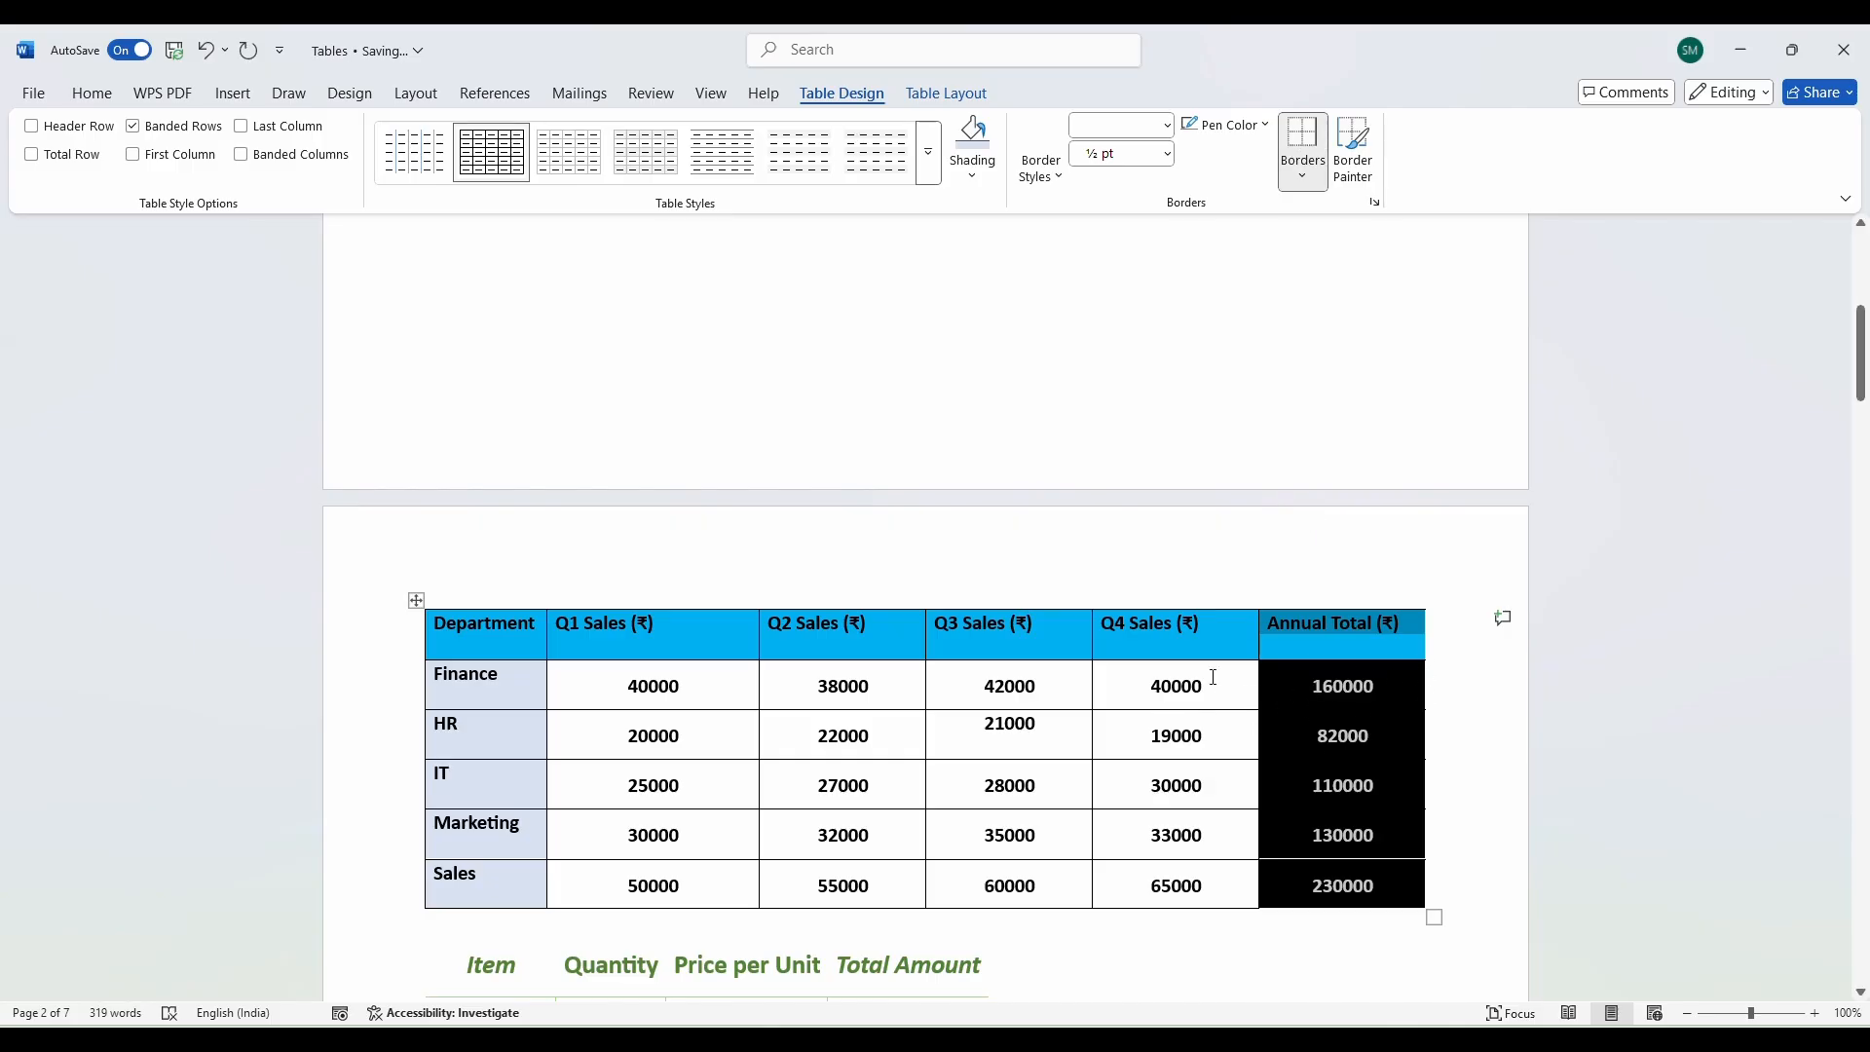
click(1302, 176)
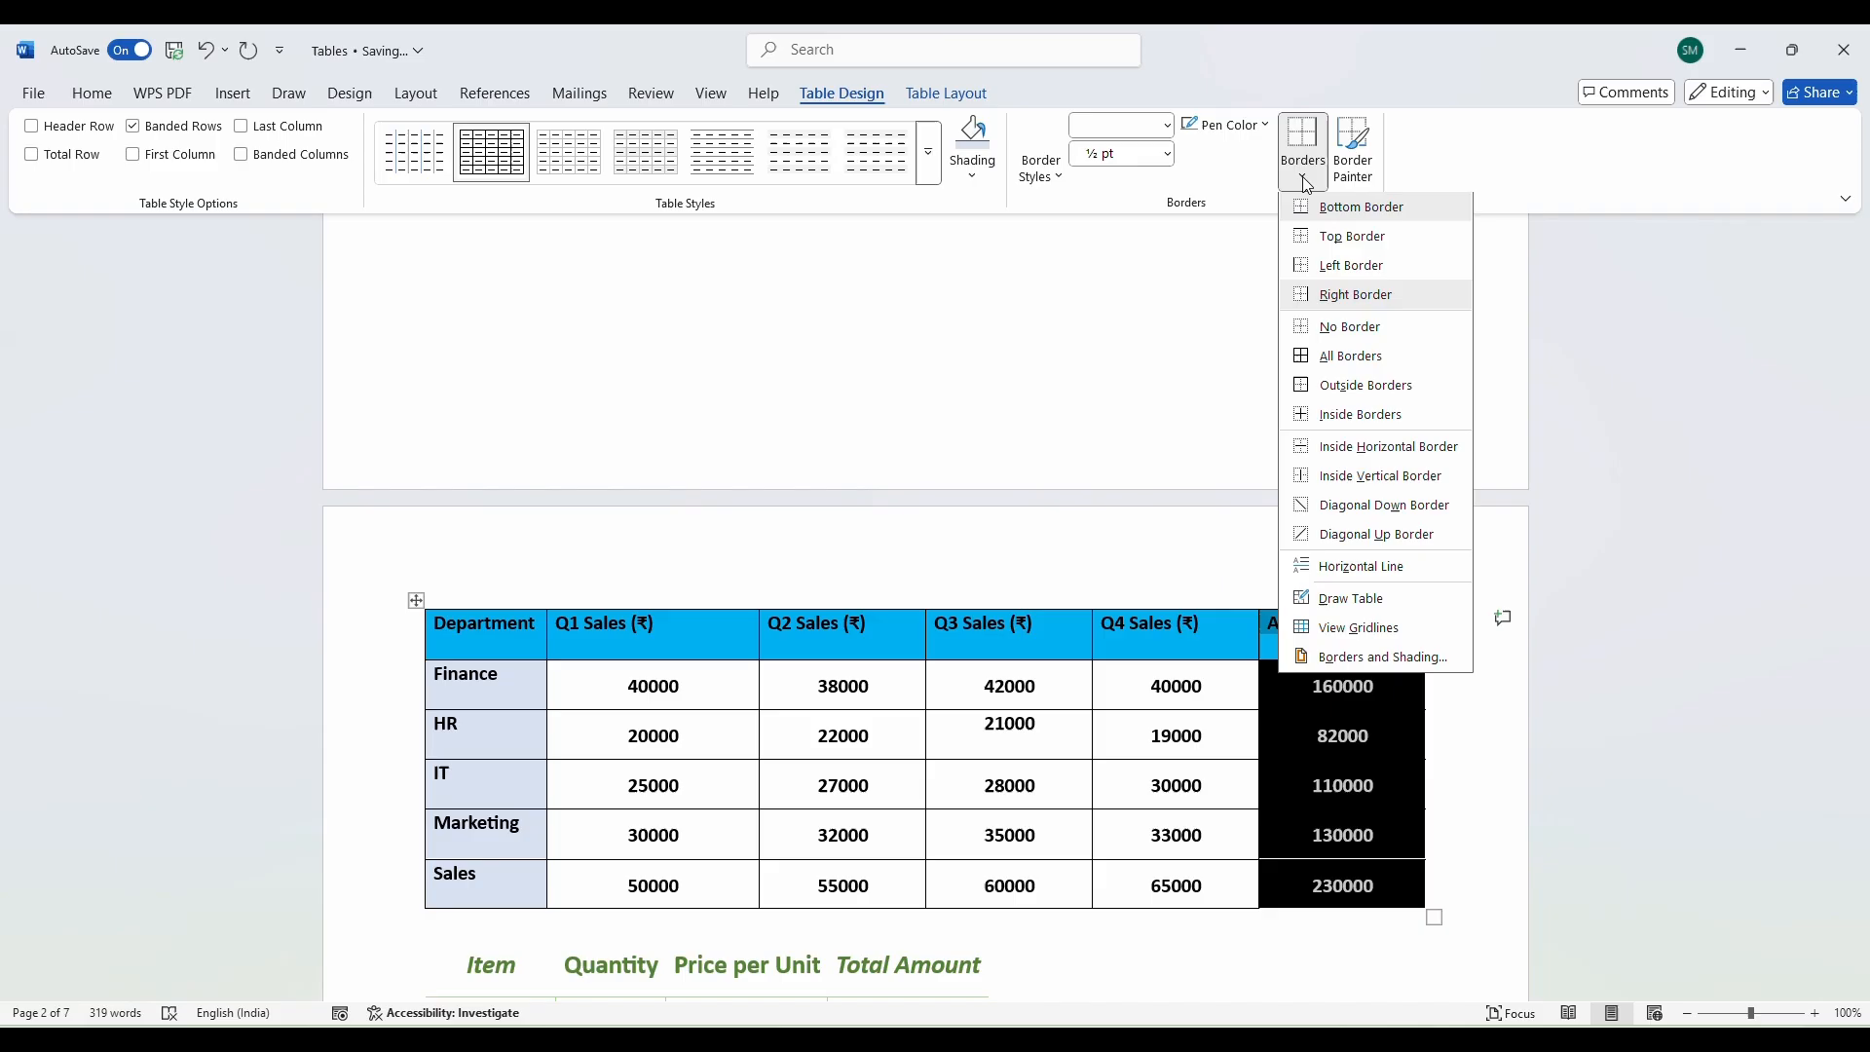
click(1344, 360)
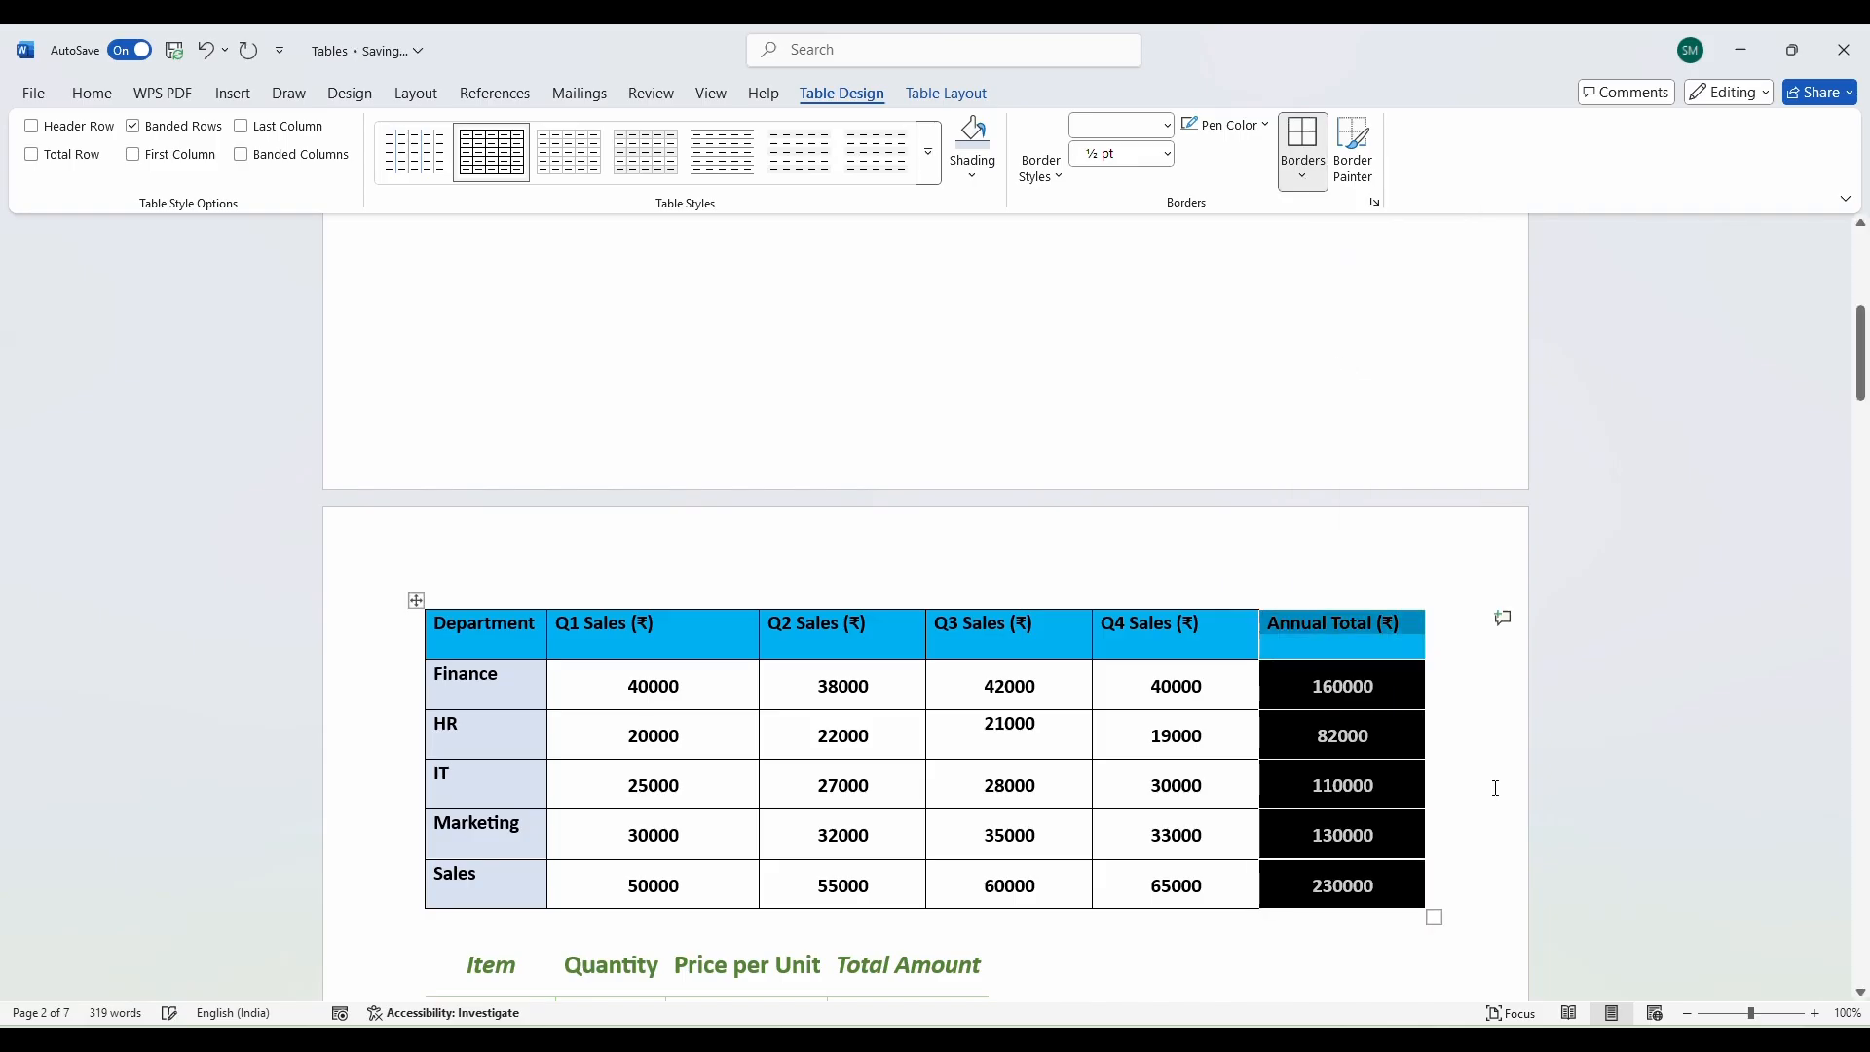
click(1388, 791)
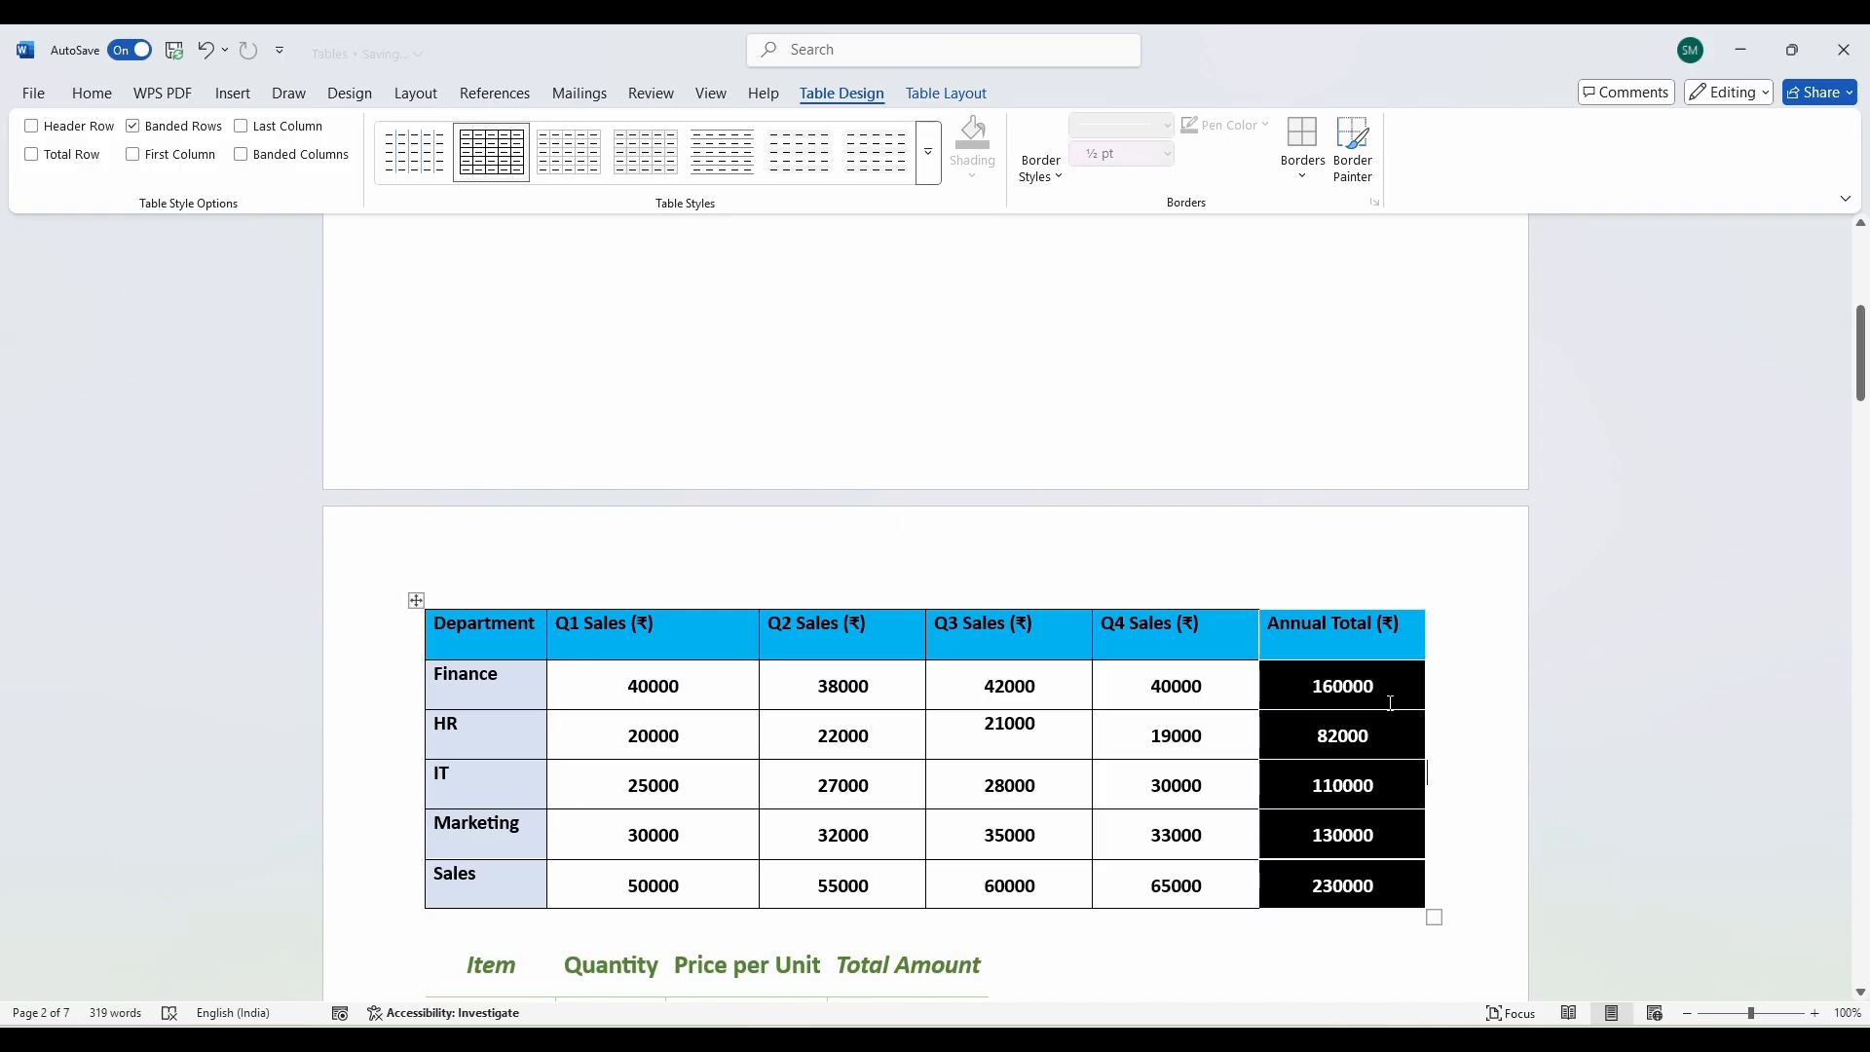
Apply the plain Table Grid style to the department sales table.
double_click(1402, 685)
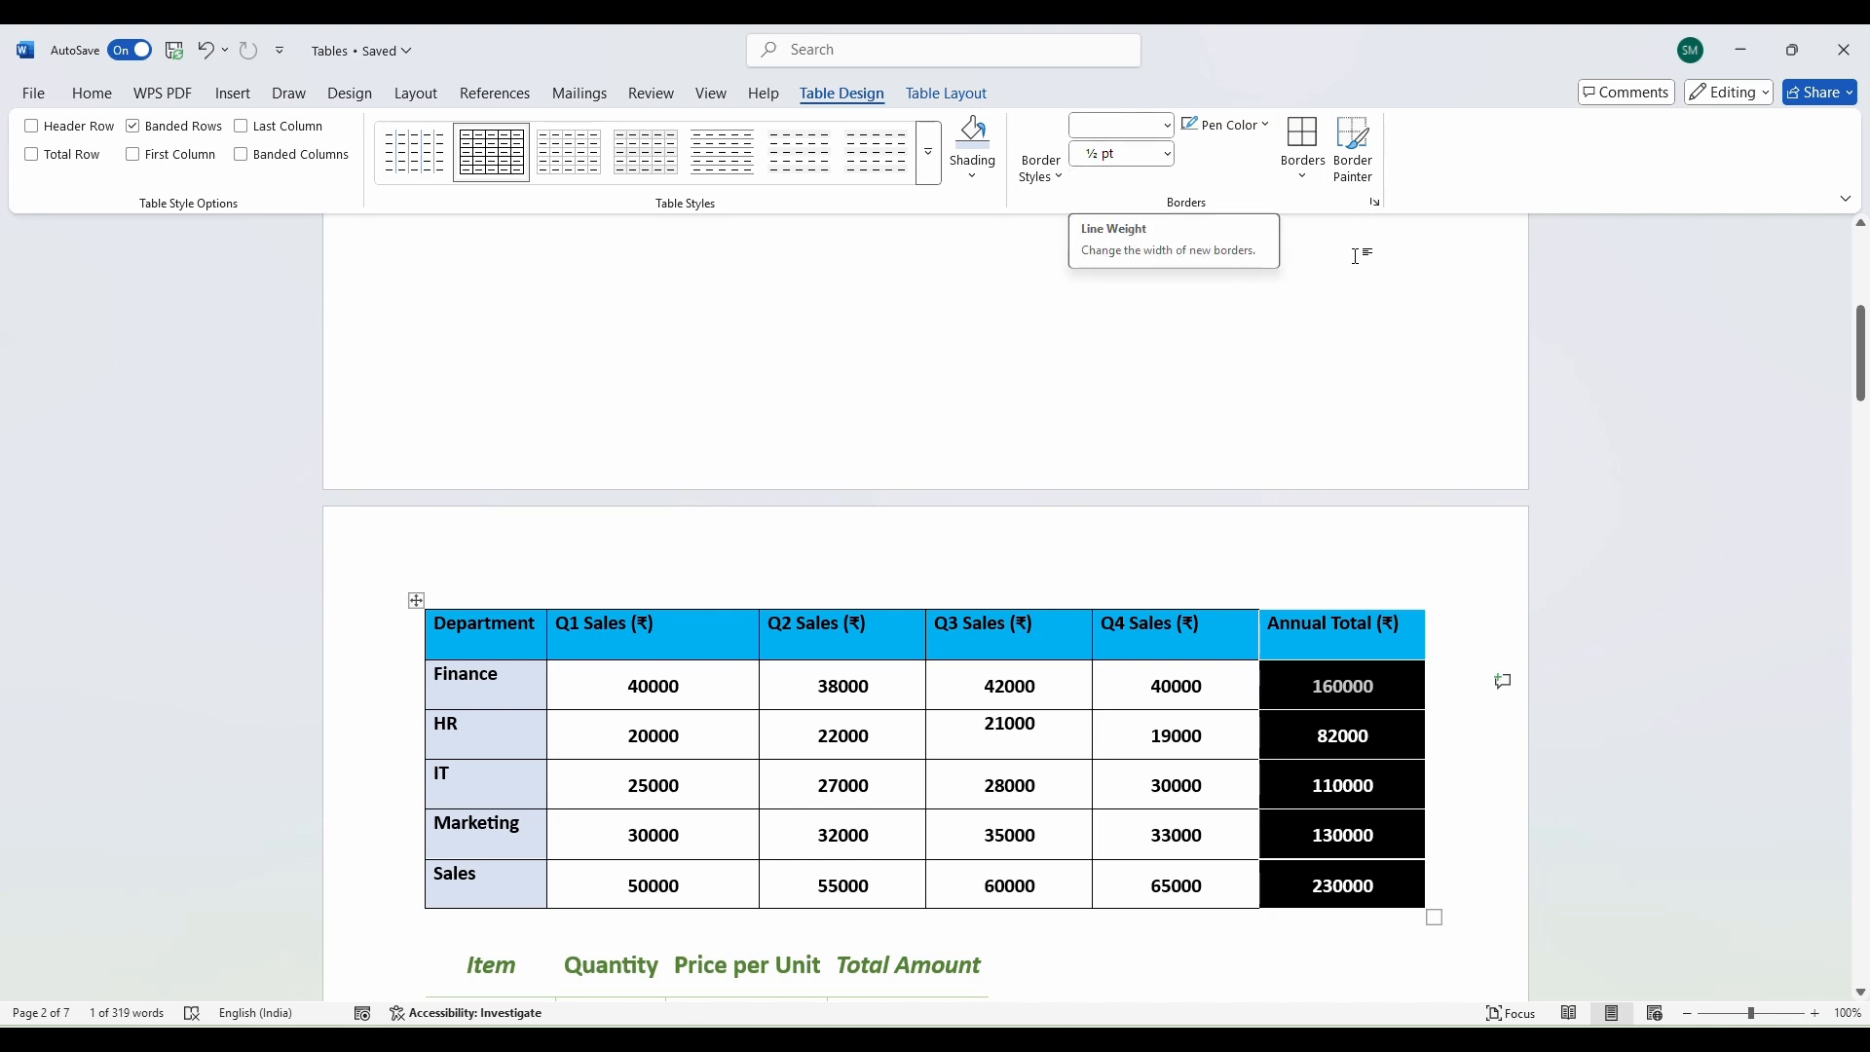
scroll(1089, 292, down, 3)
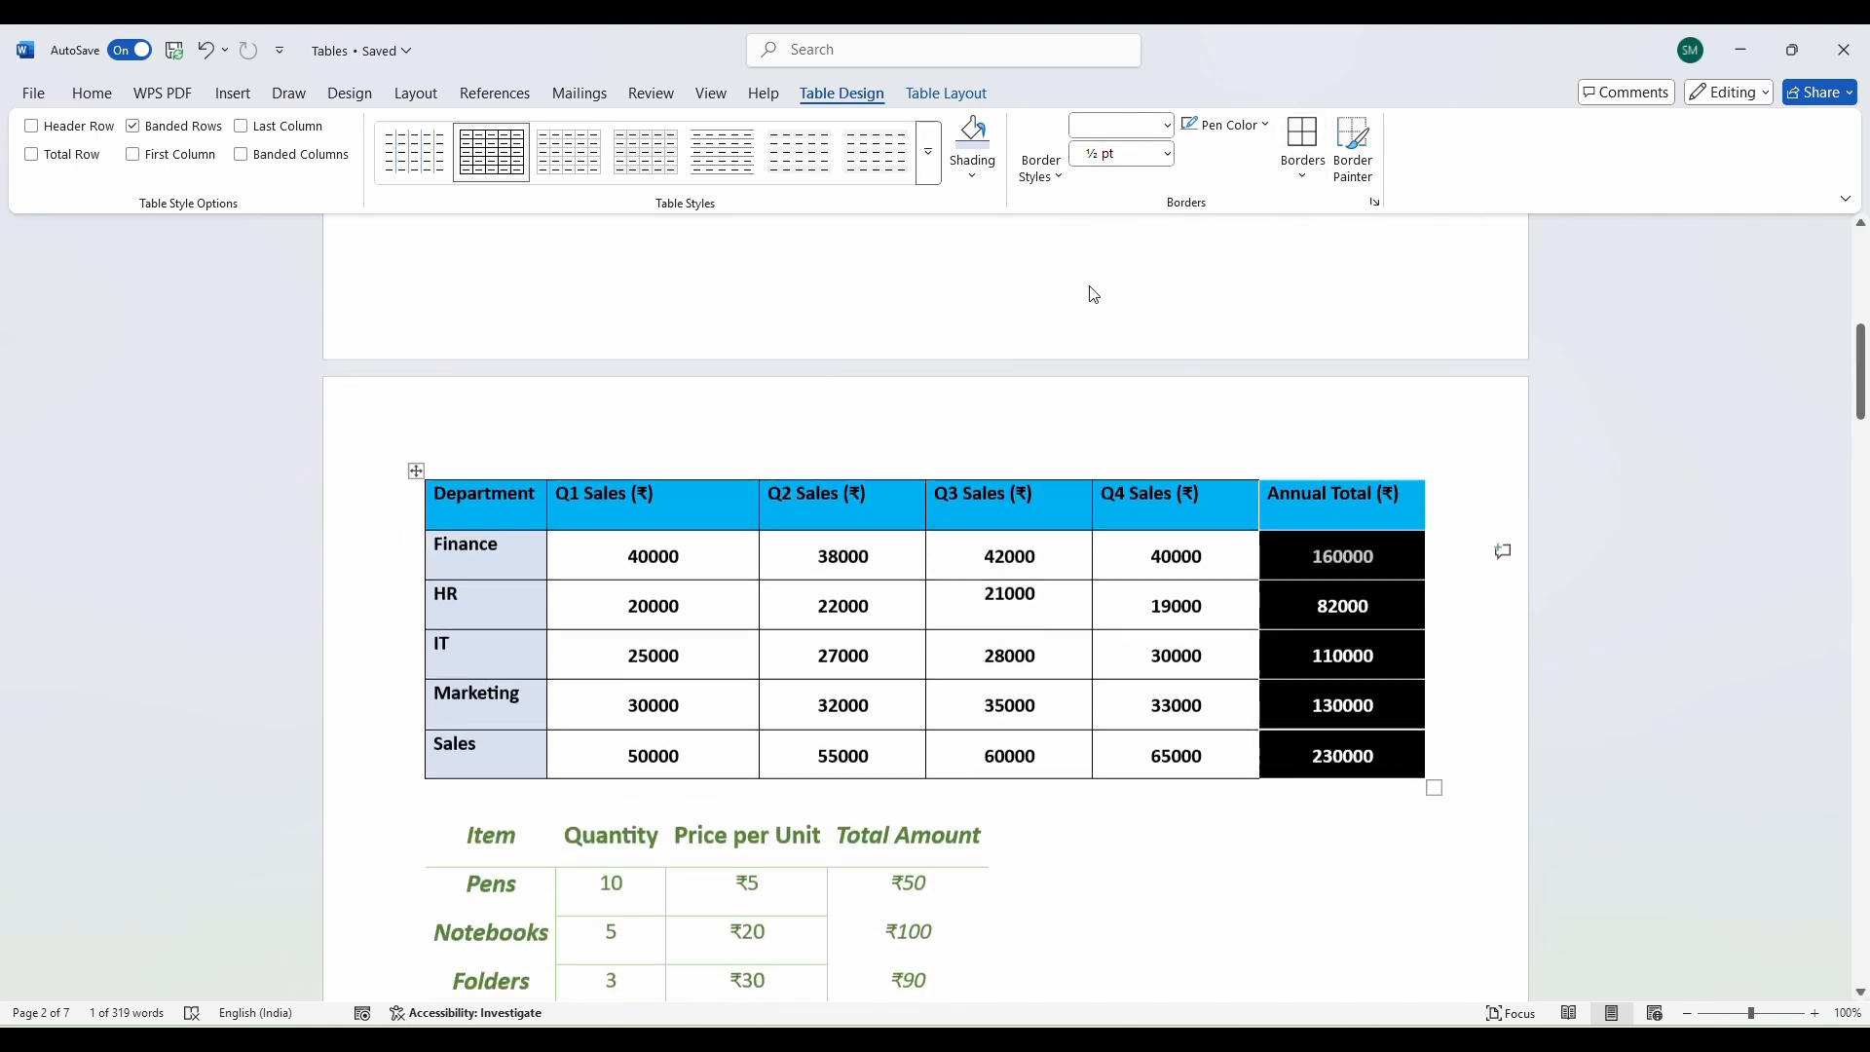
scroll(1243, 603, down, 3)
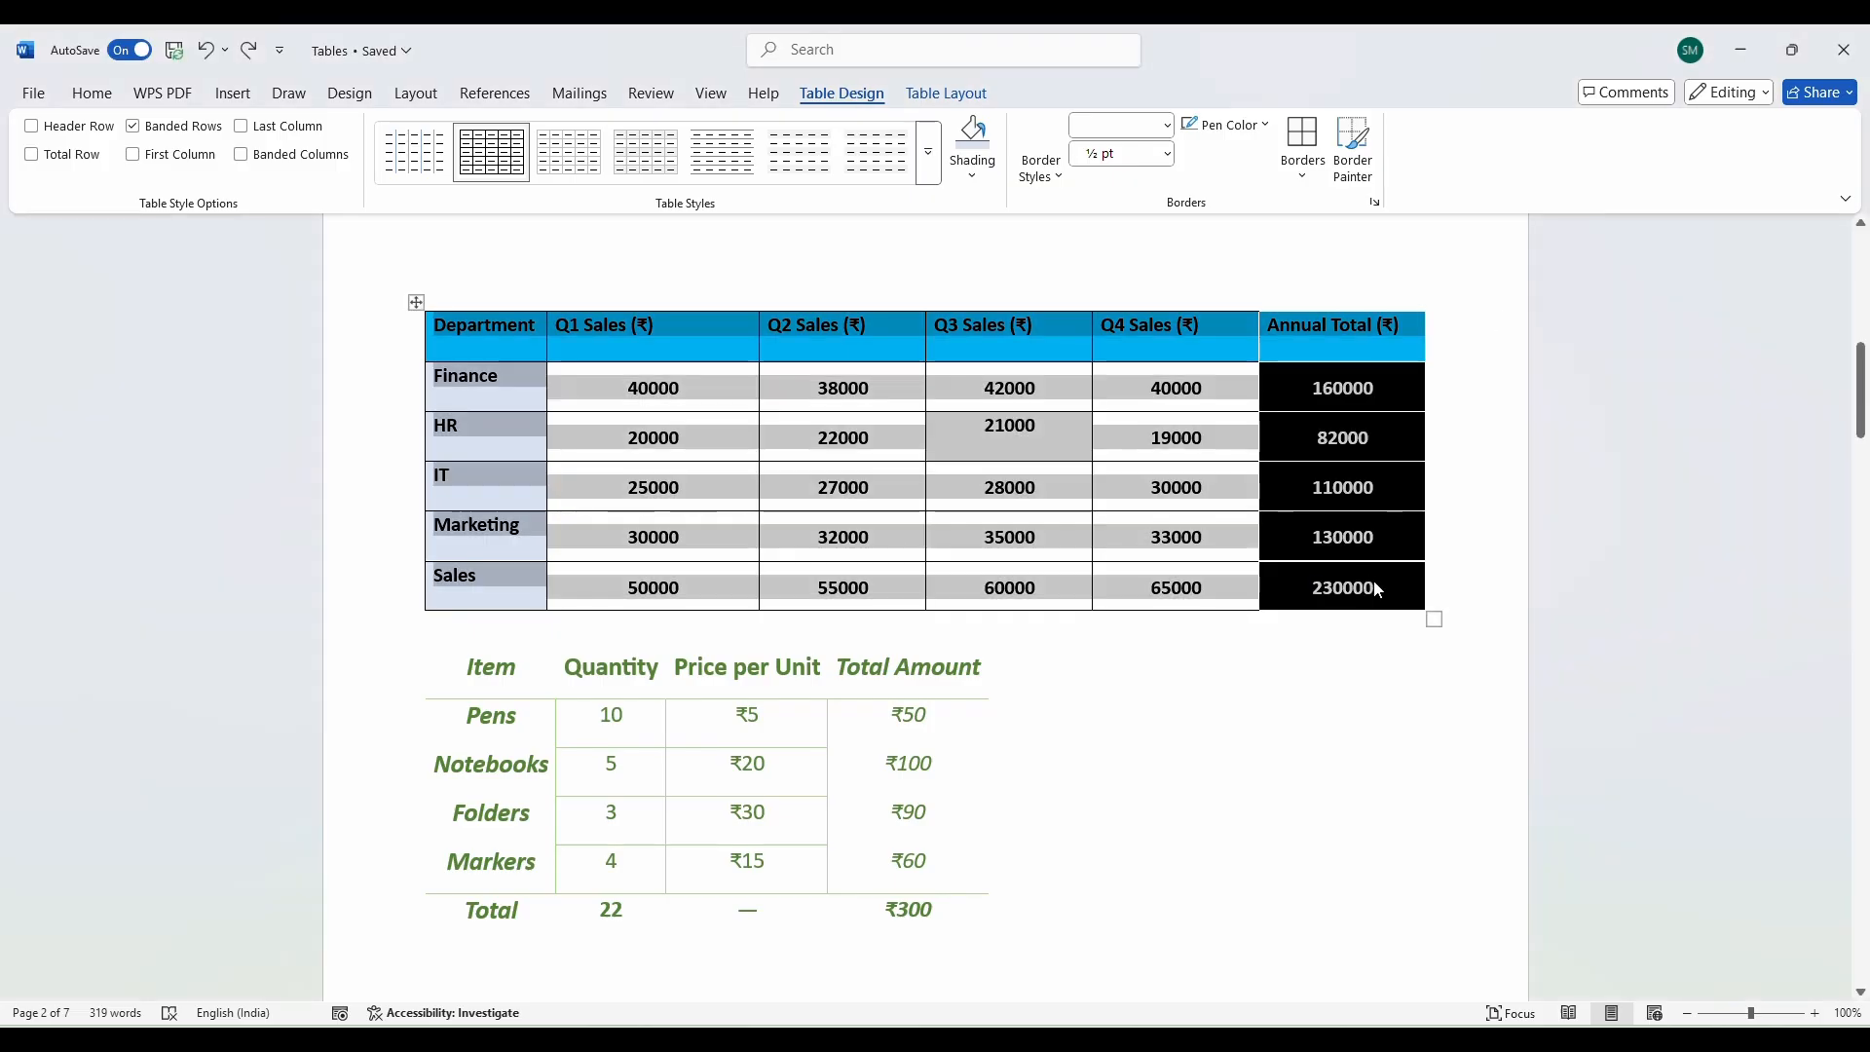
click(512, 176)
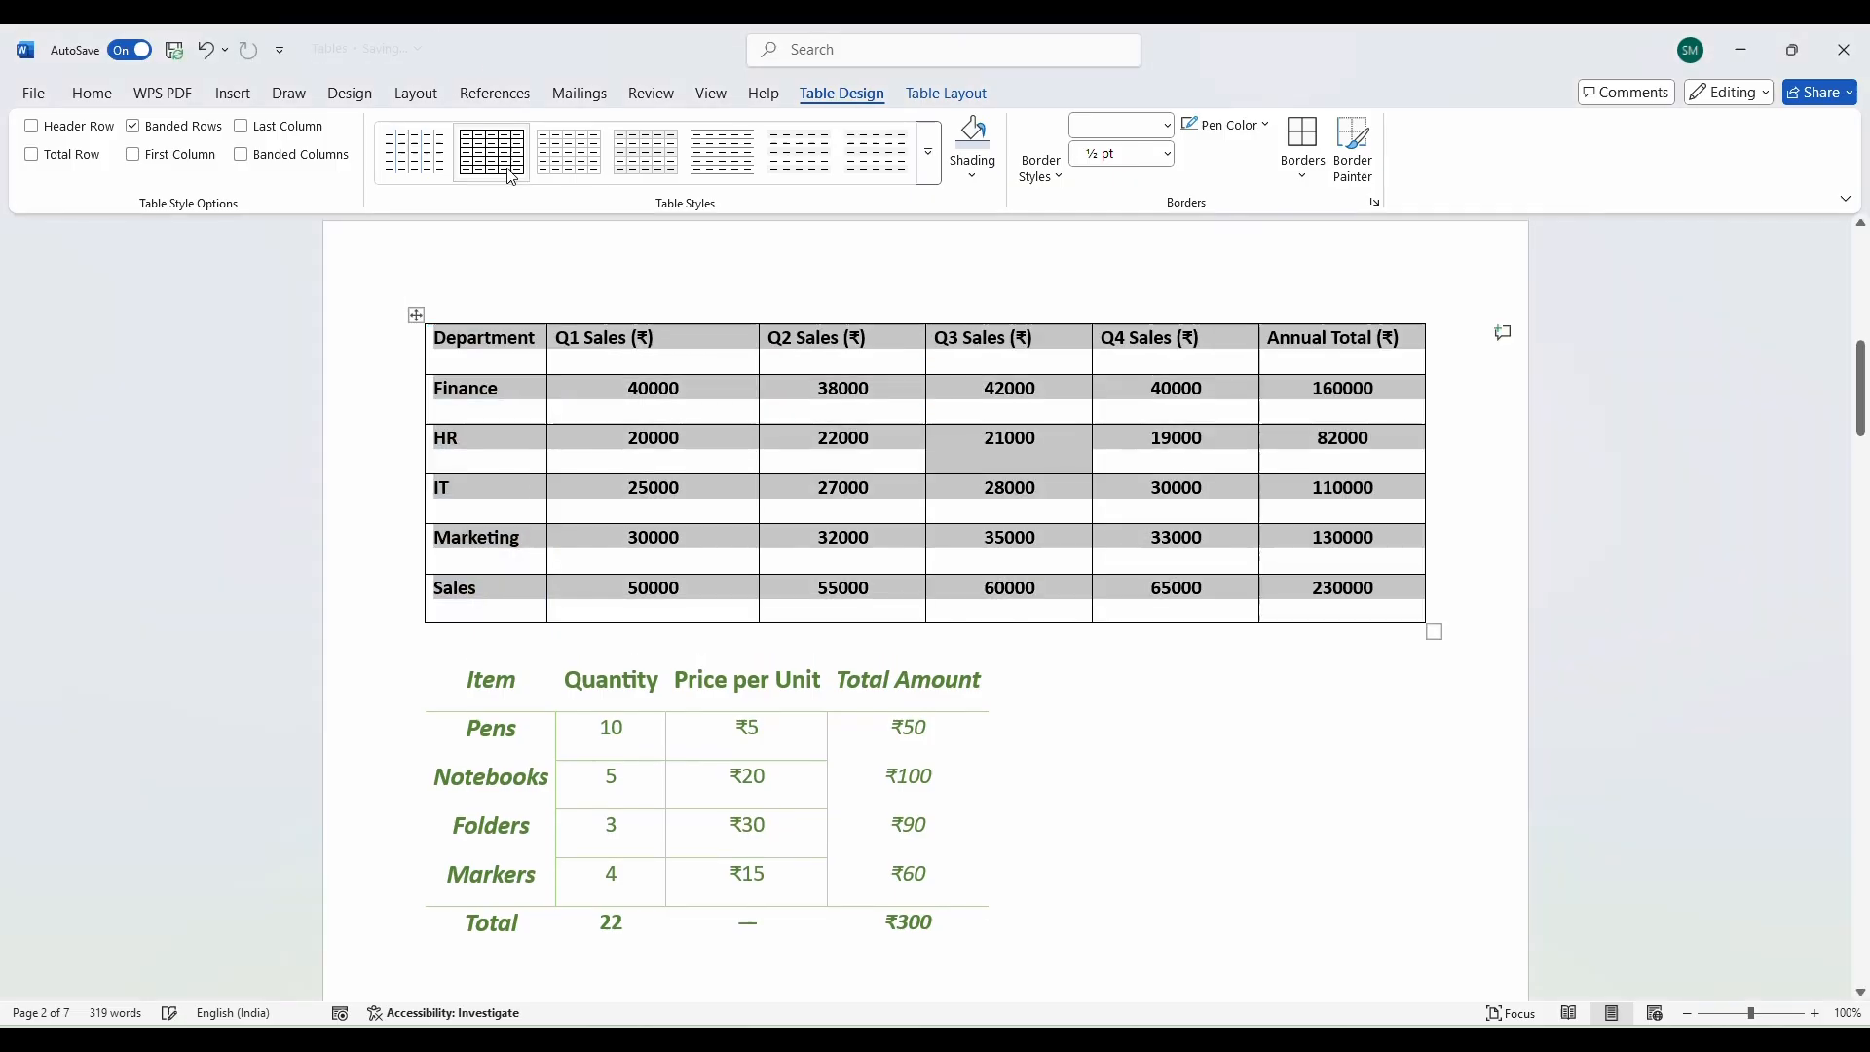
Set the border pen to a light green double line at 1½ pt.
click(1182, 487)
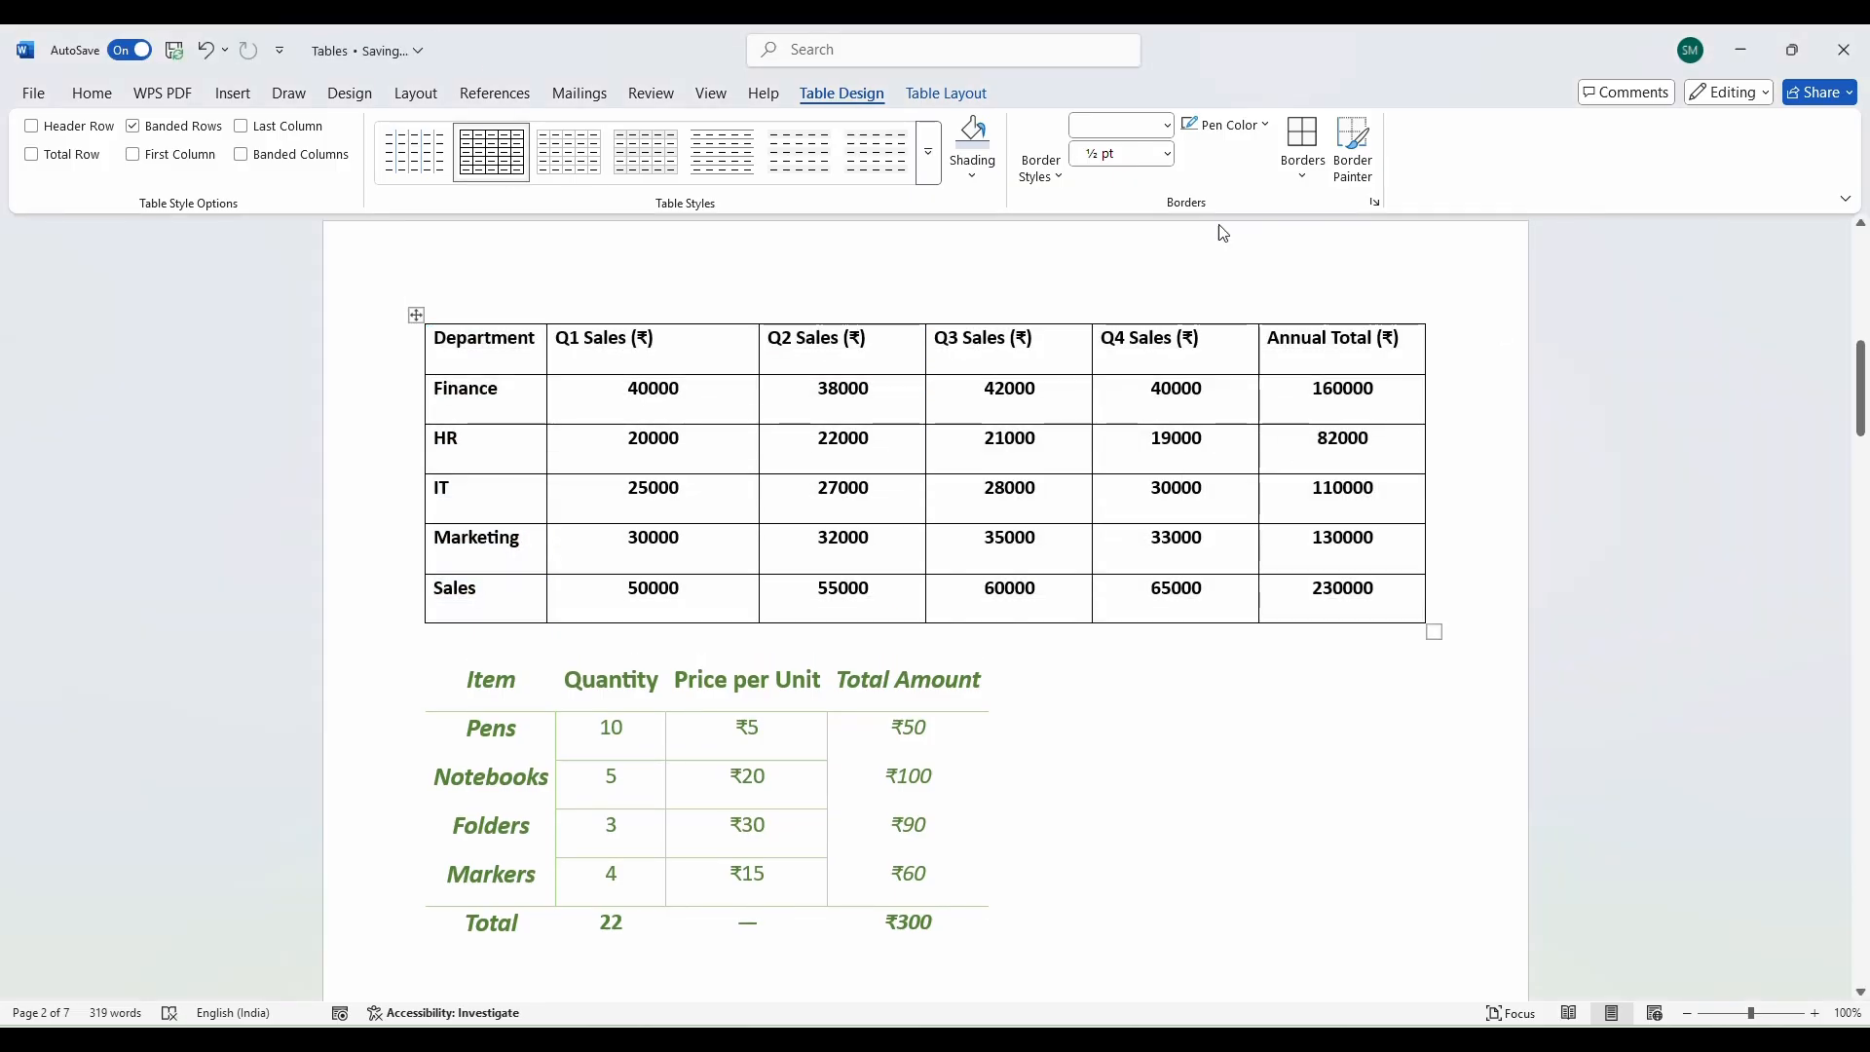
click(1058, 177)
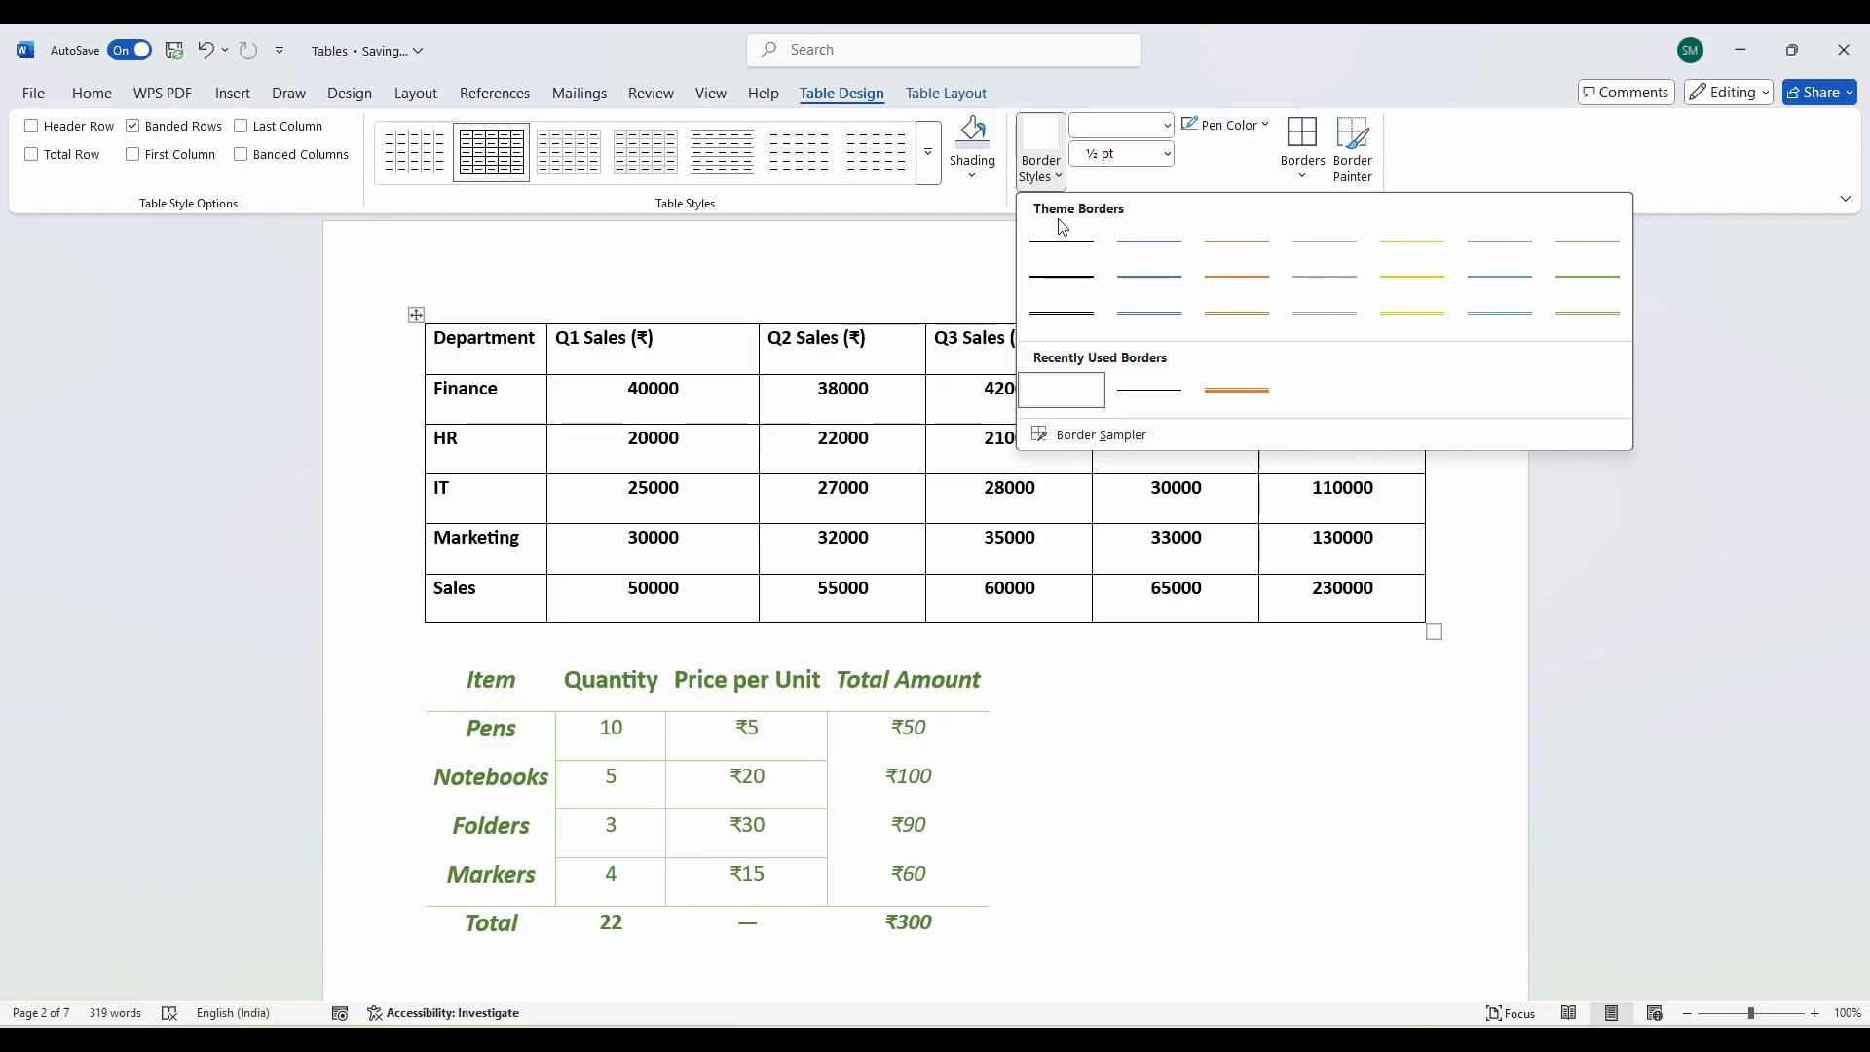
key(Escape)
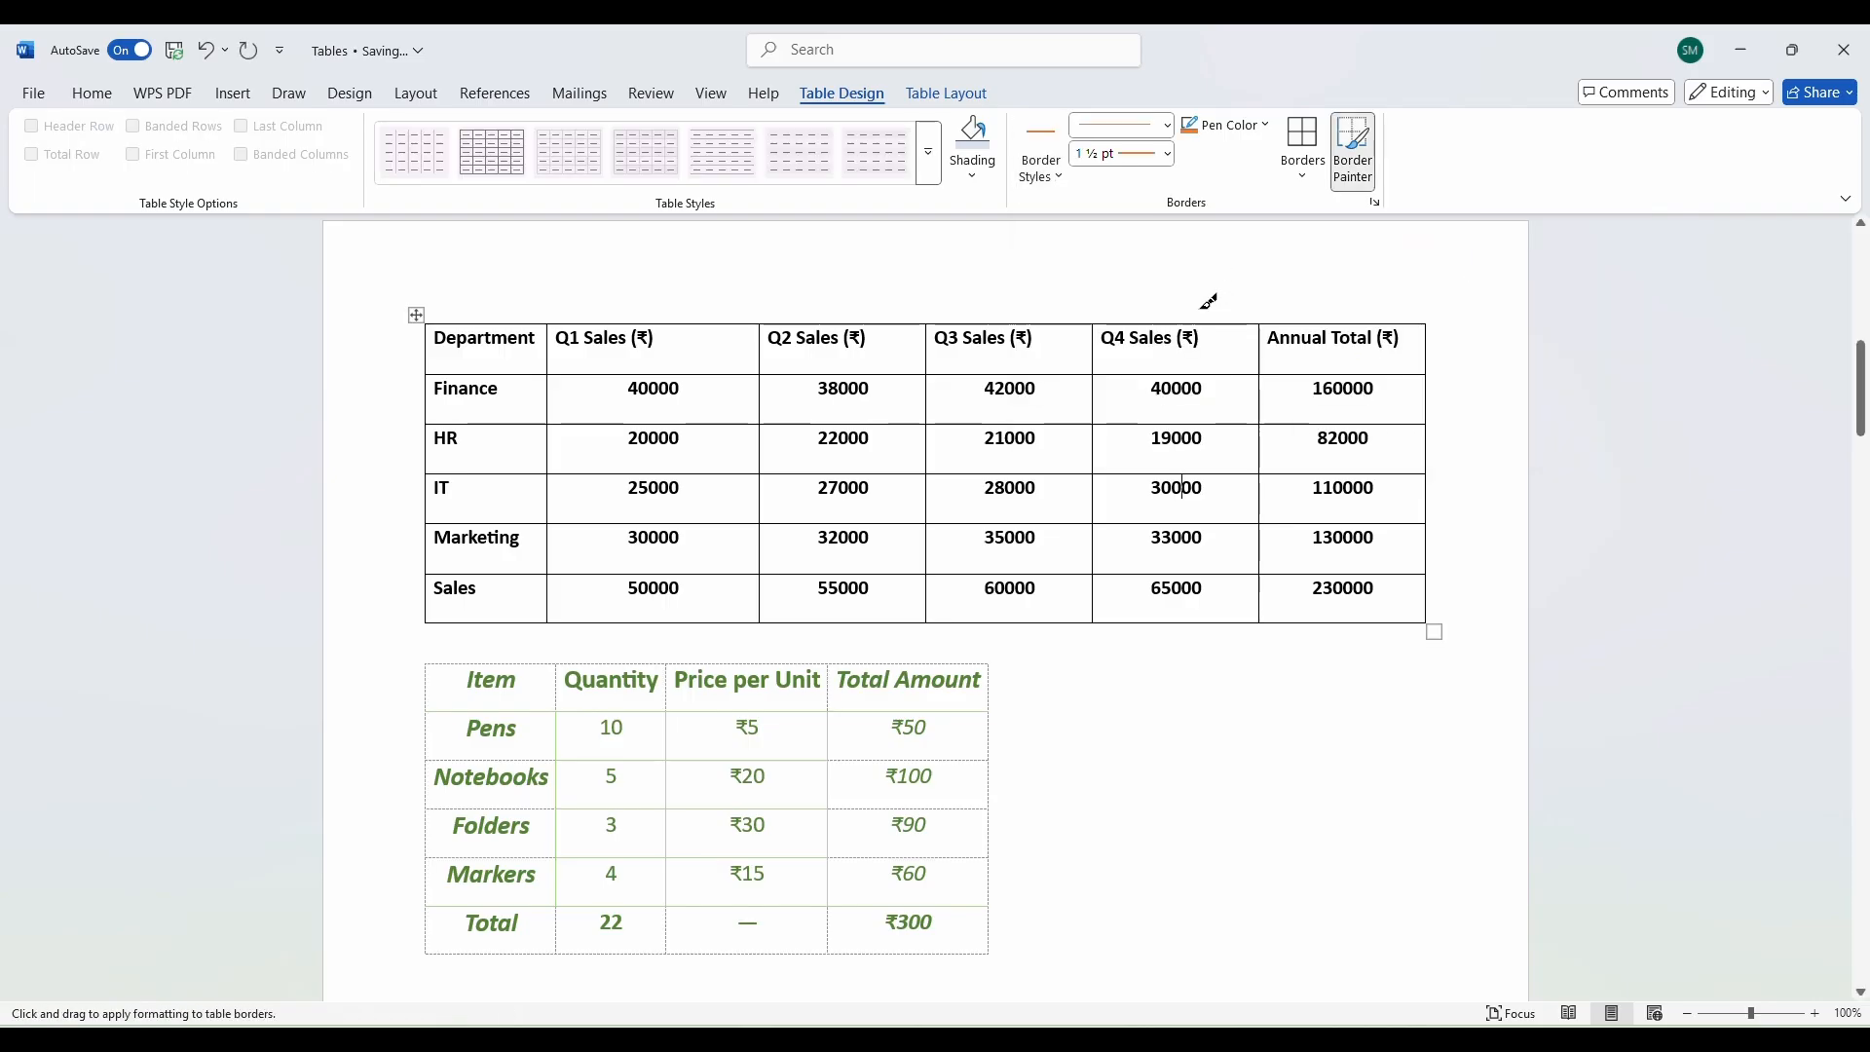
click(1166, 125)
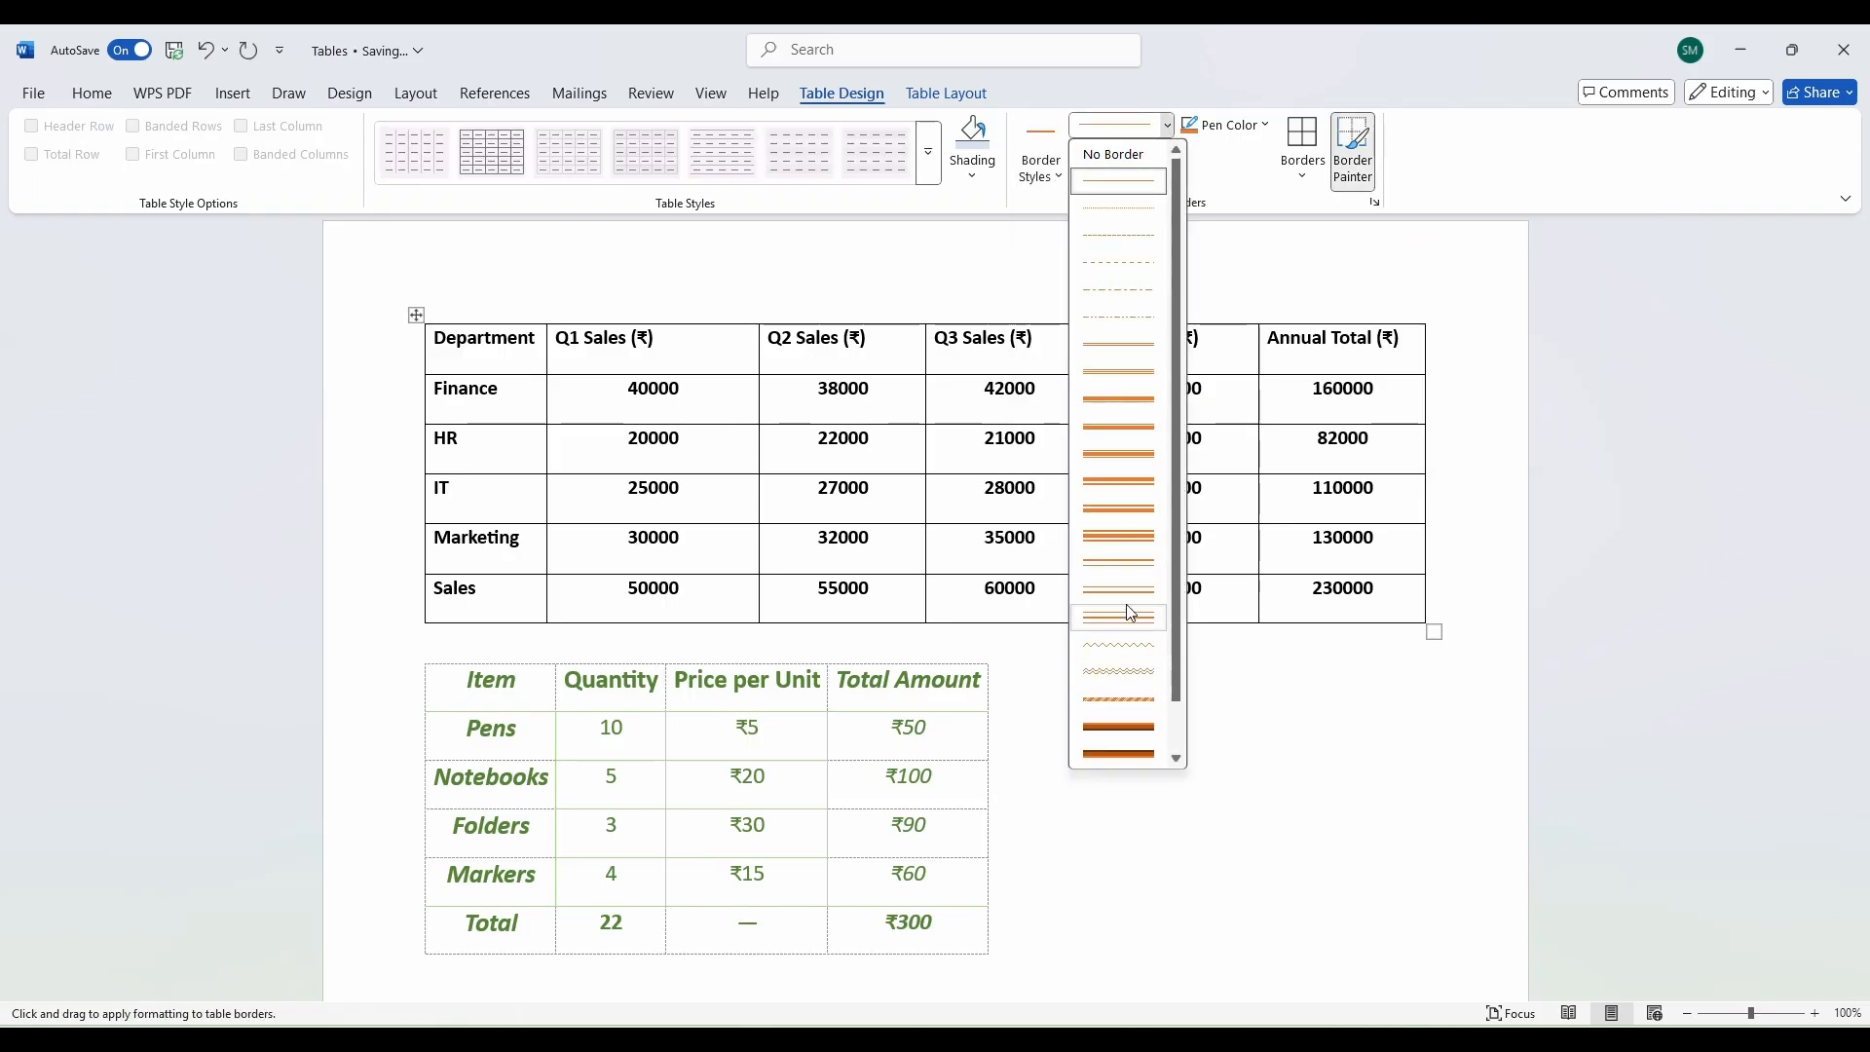
click(1120, 484)
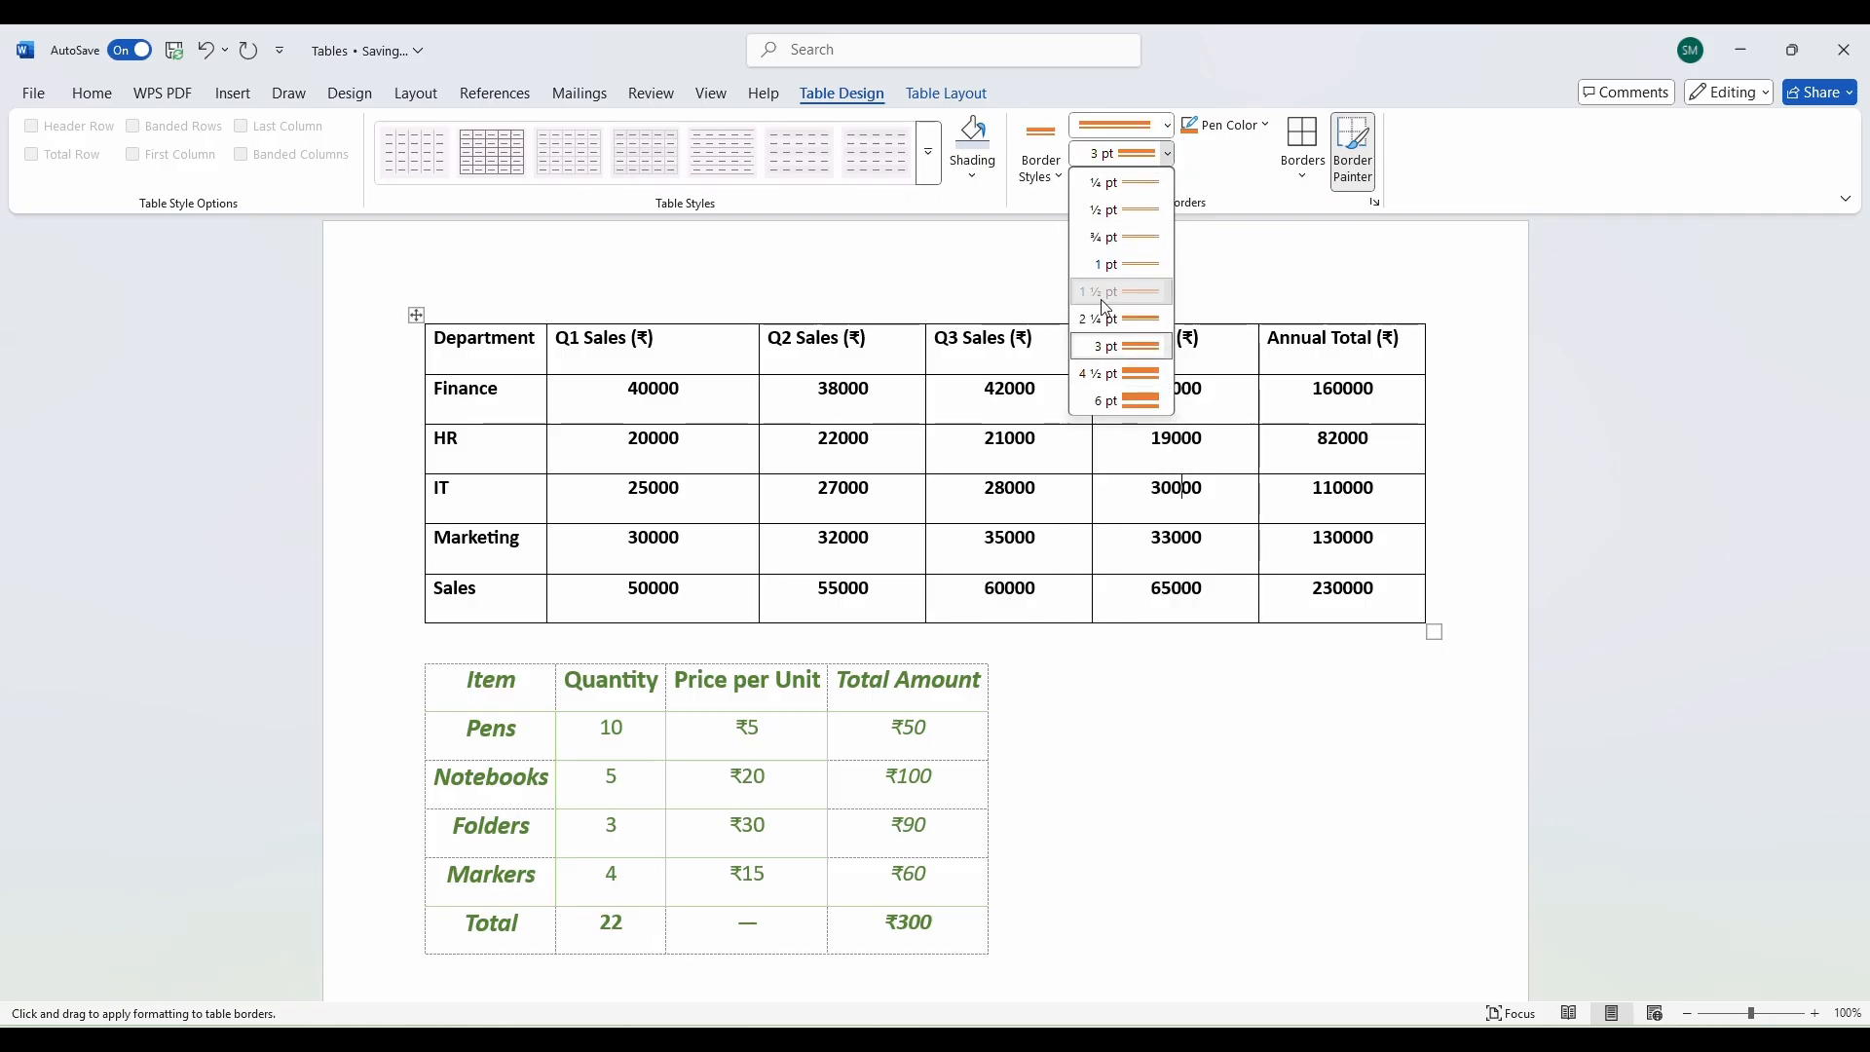
click(1110, 291)
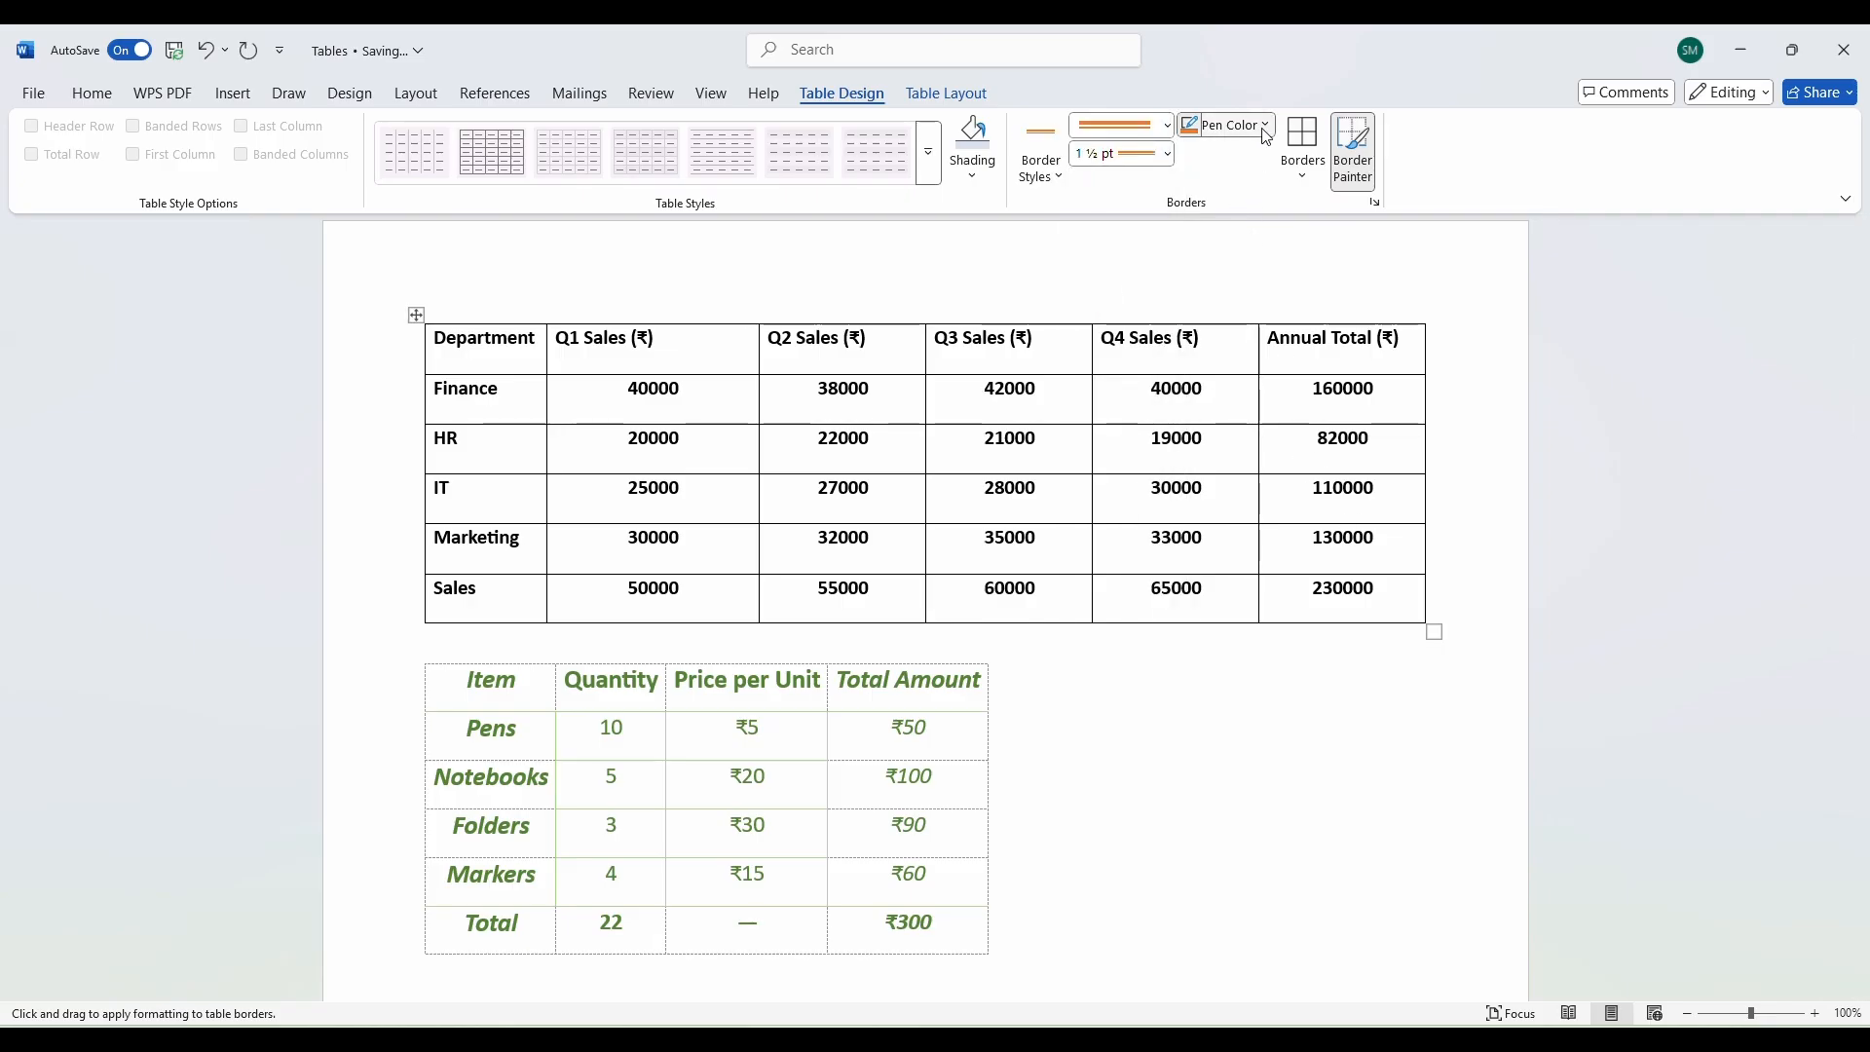
click(1225, 125)
click(1314, 482)
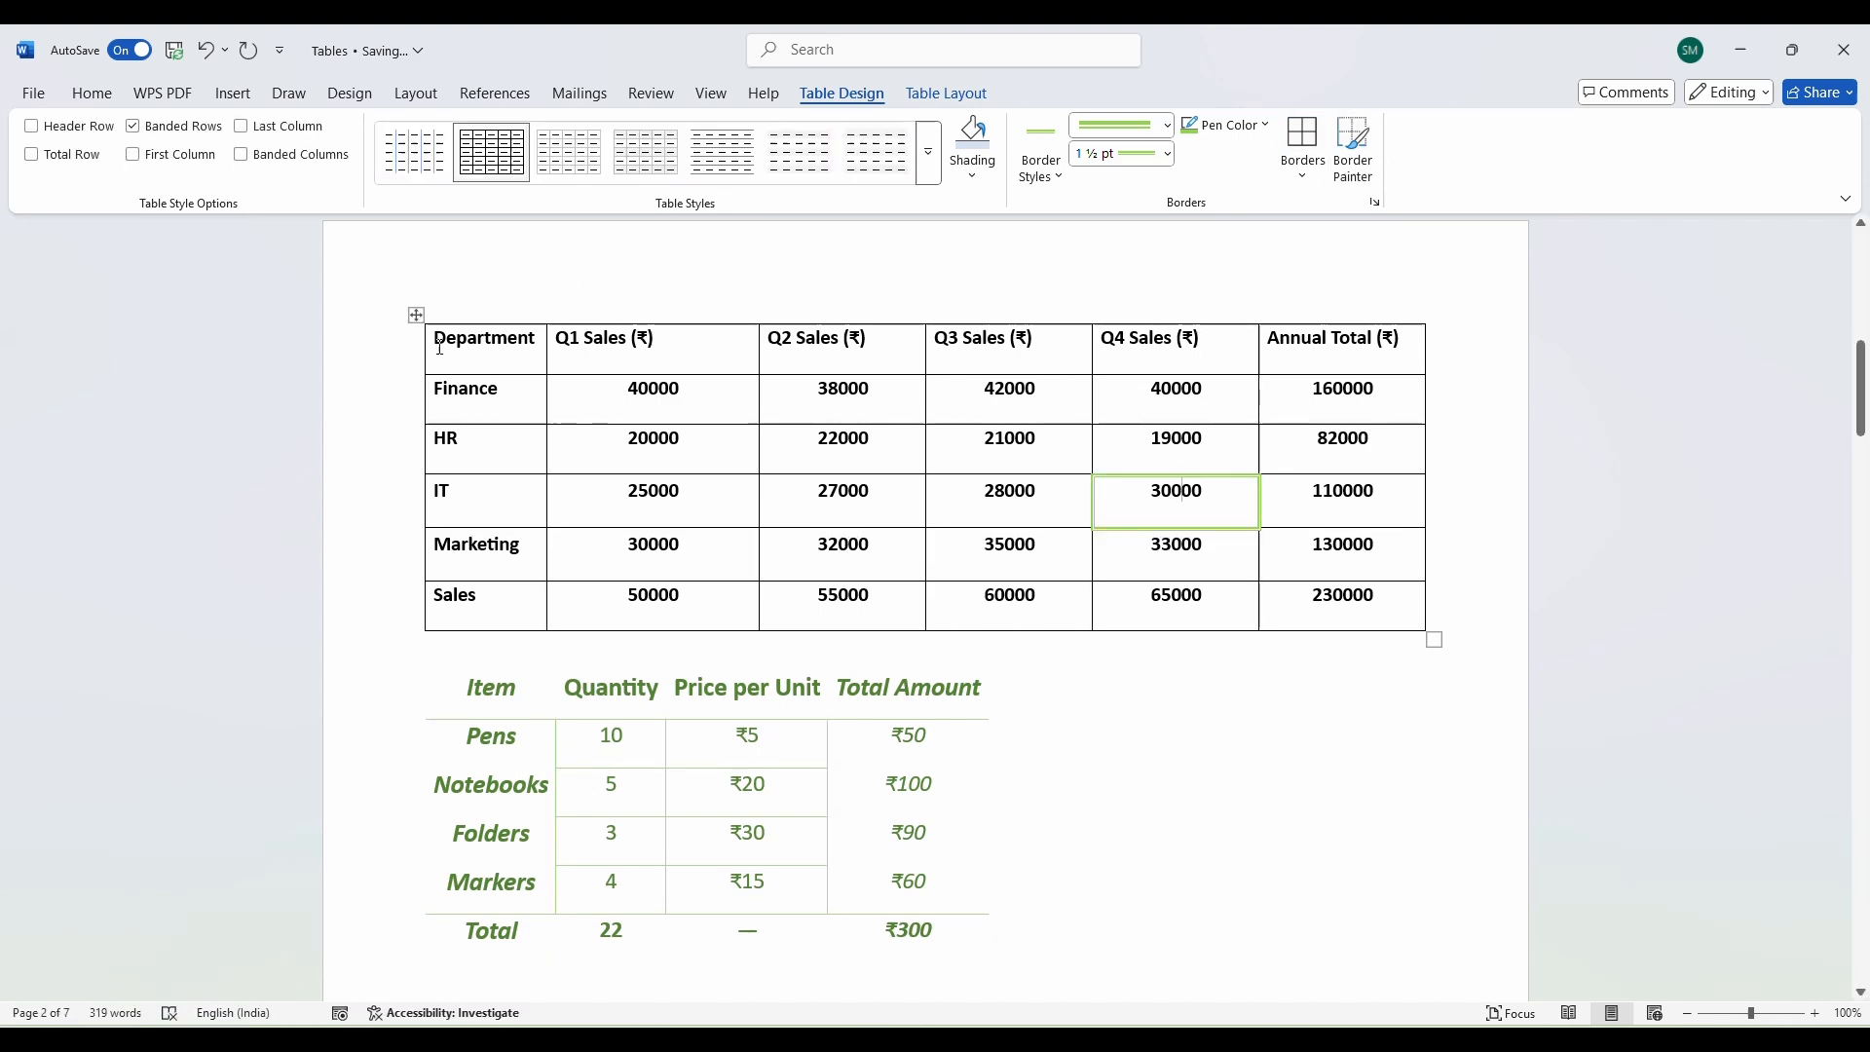
Try All Borders on the whole department sales table, then undo it.
click(416, 315)
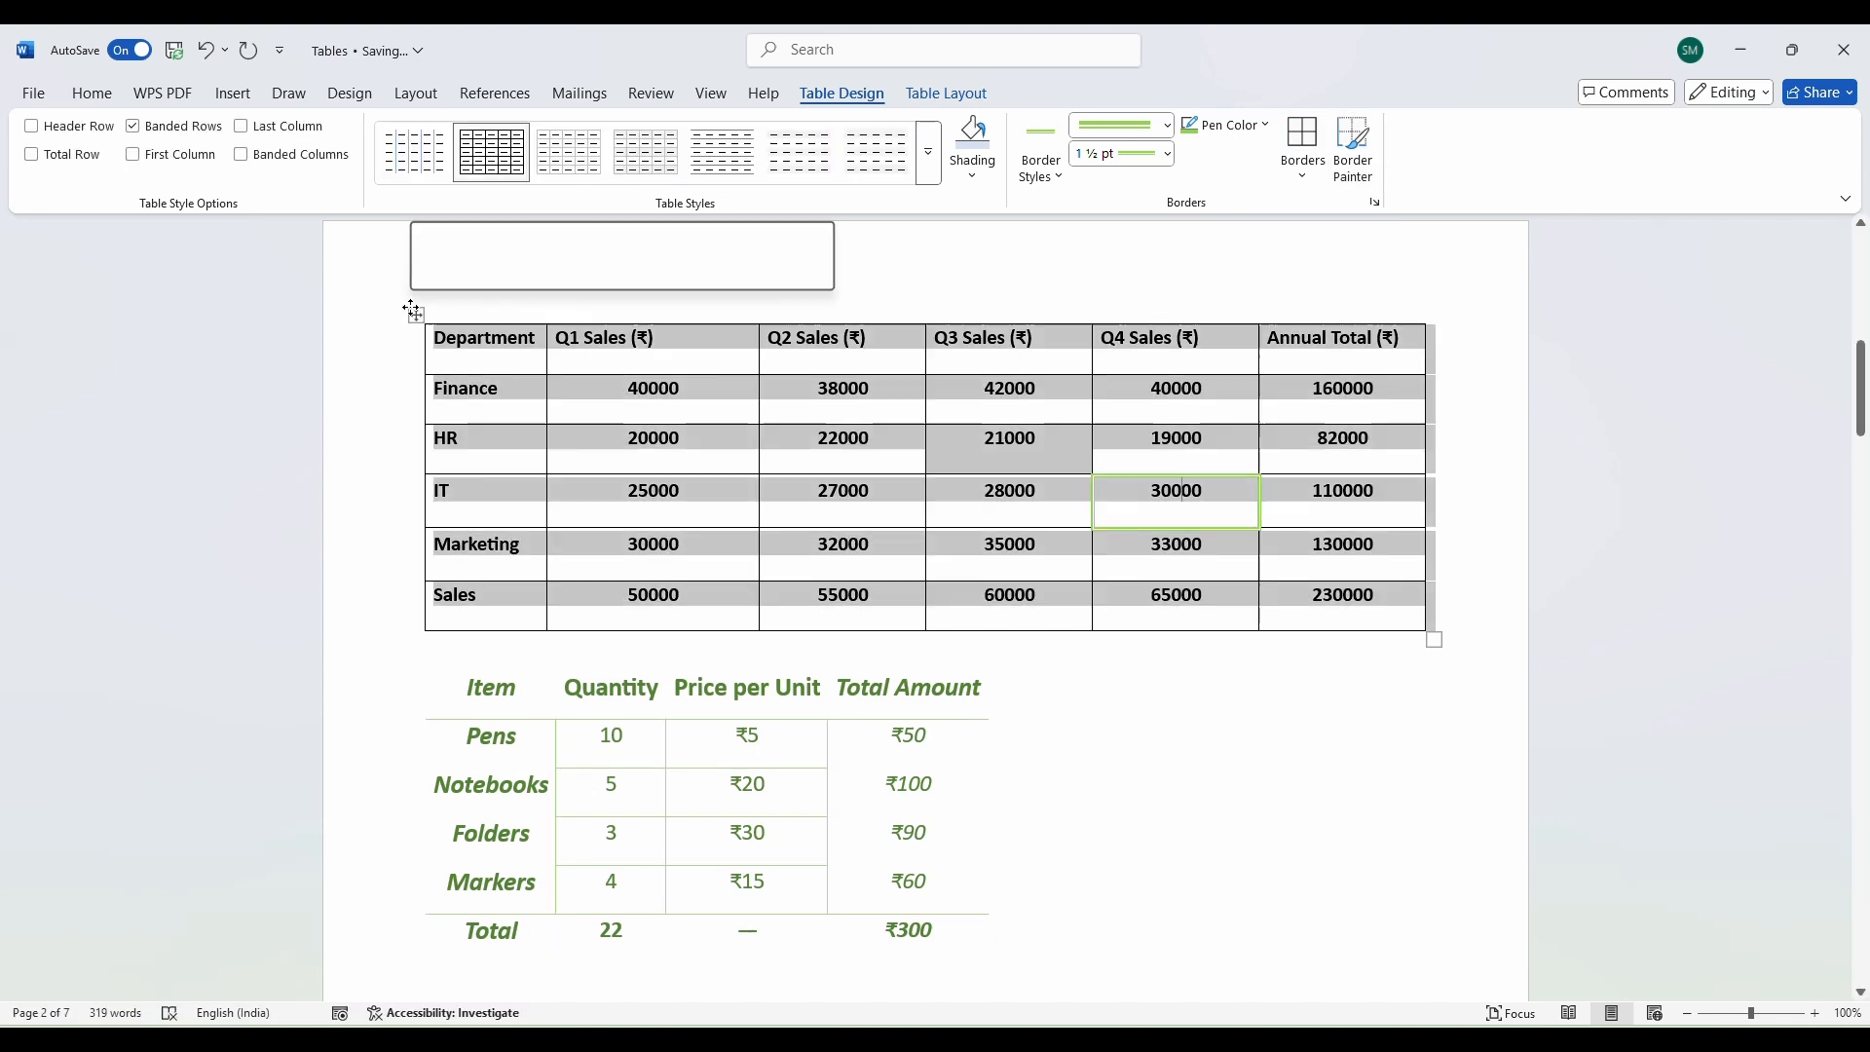
click(1303, 175)
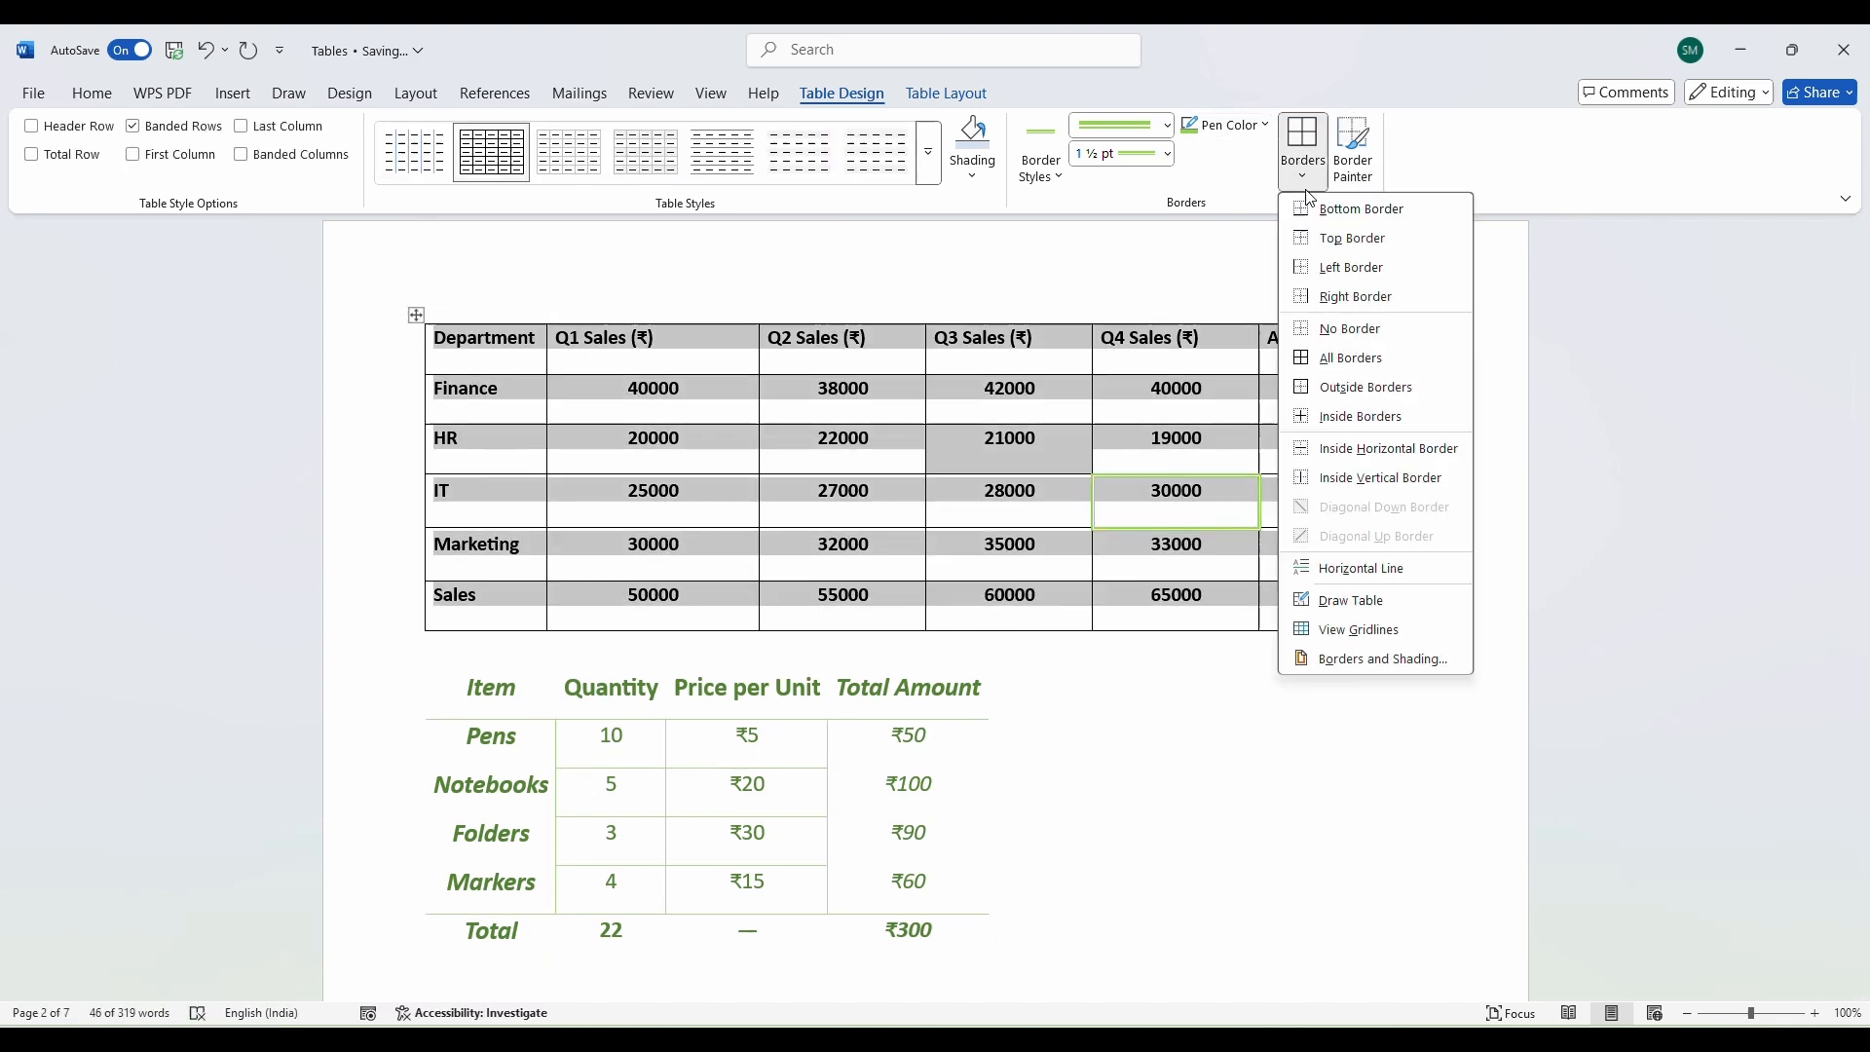
click(1354, 357)
click(981, 527)
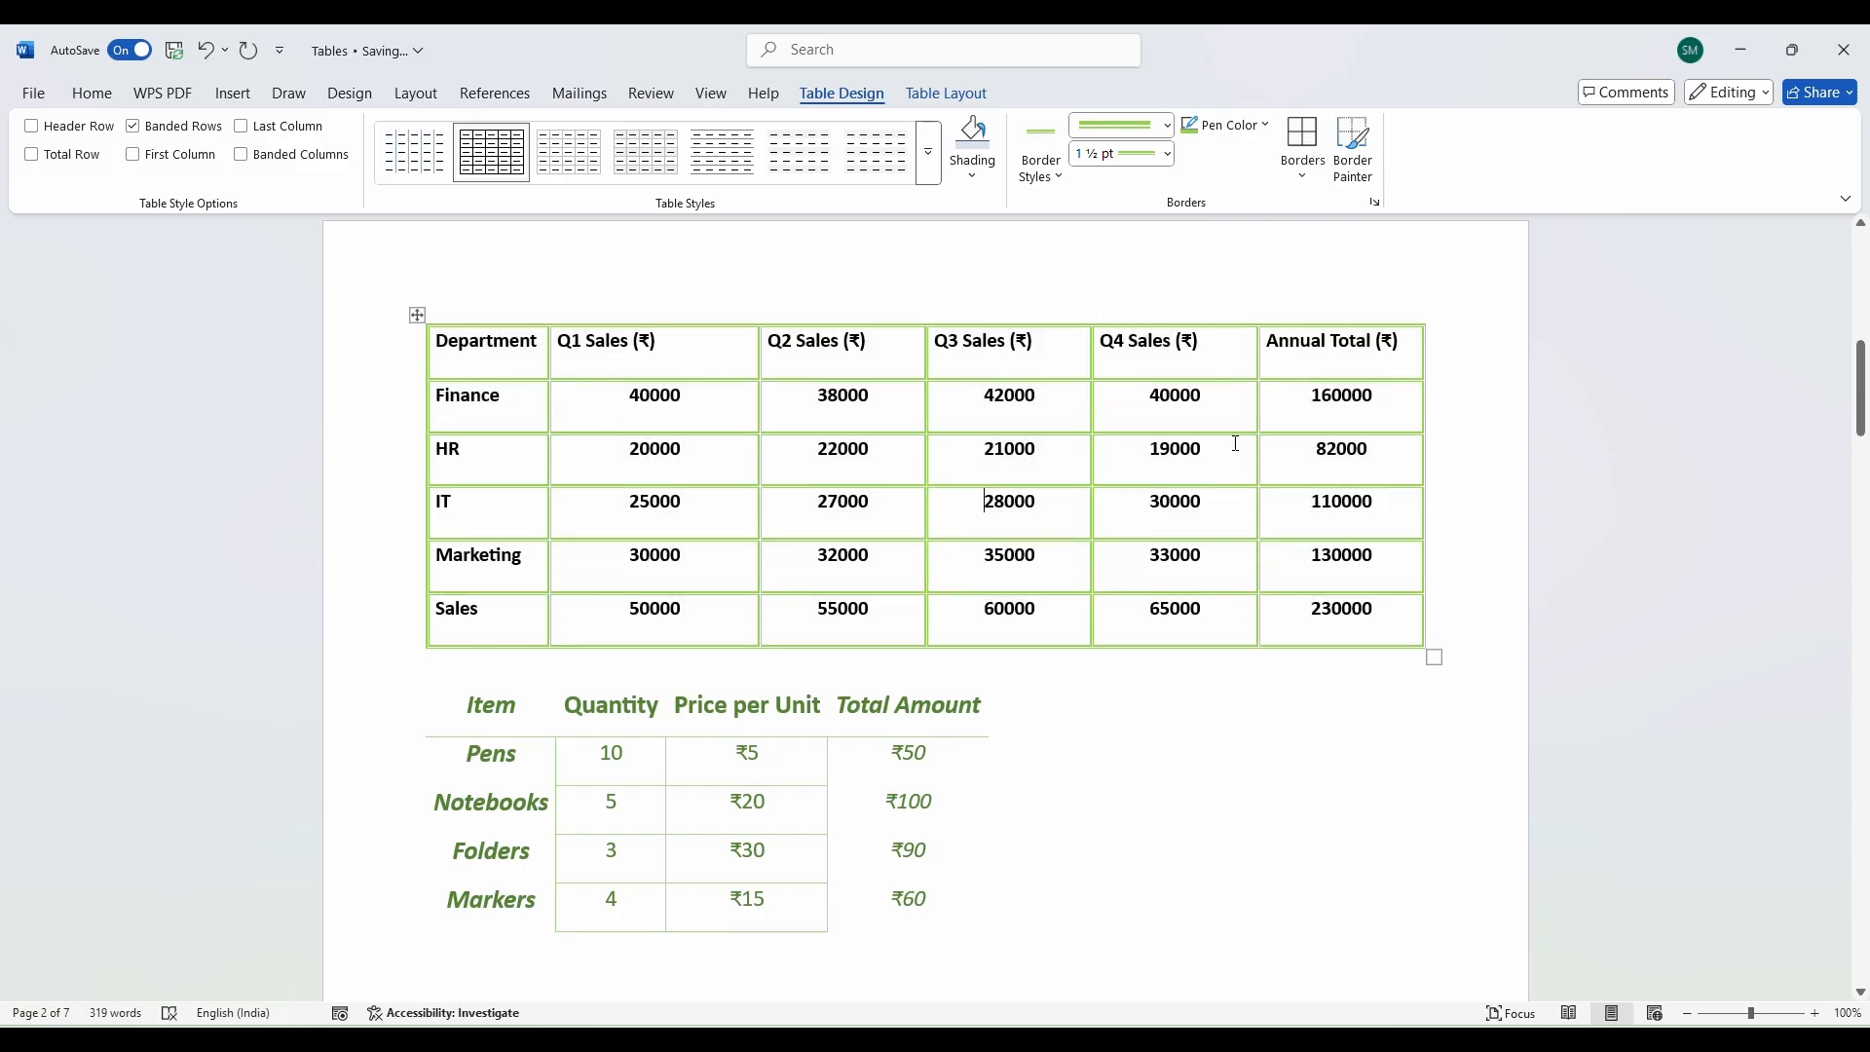
key(ctrl+z)
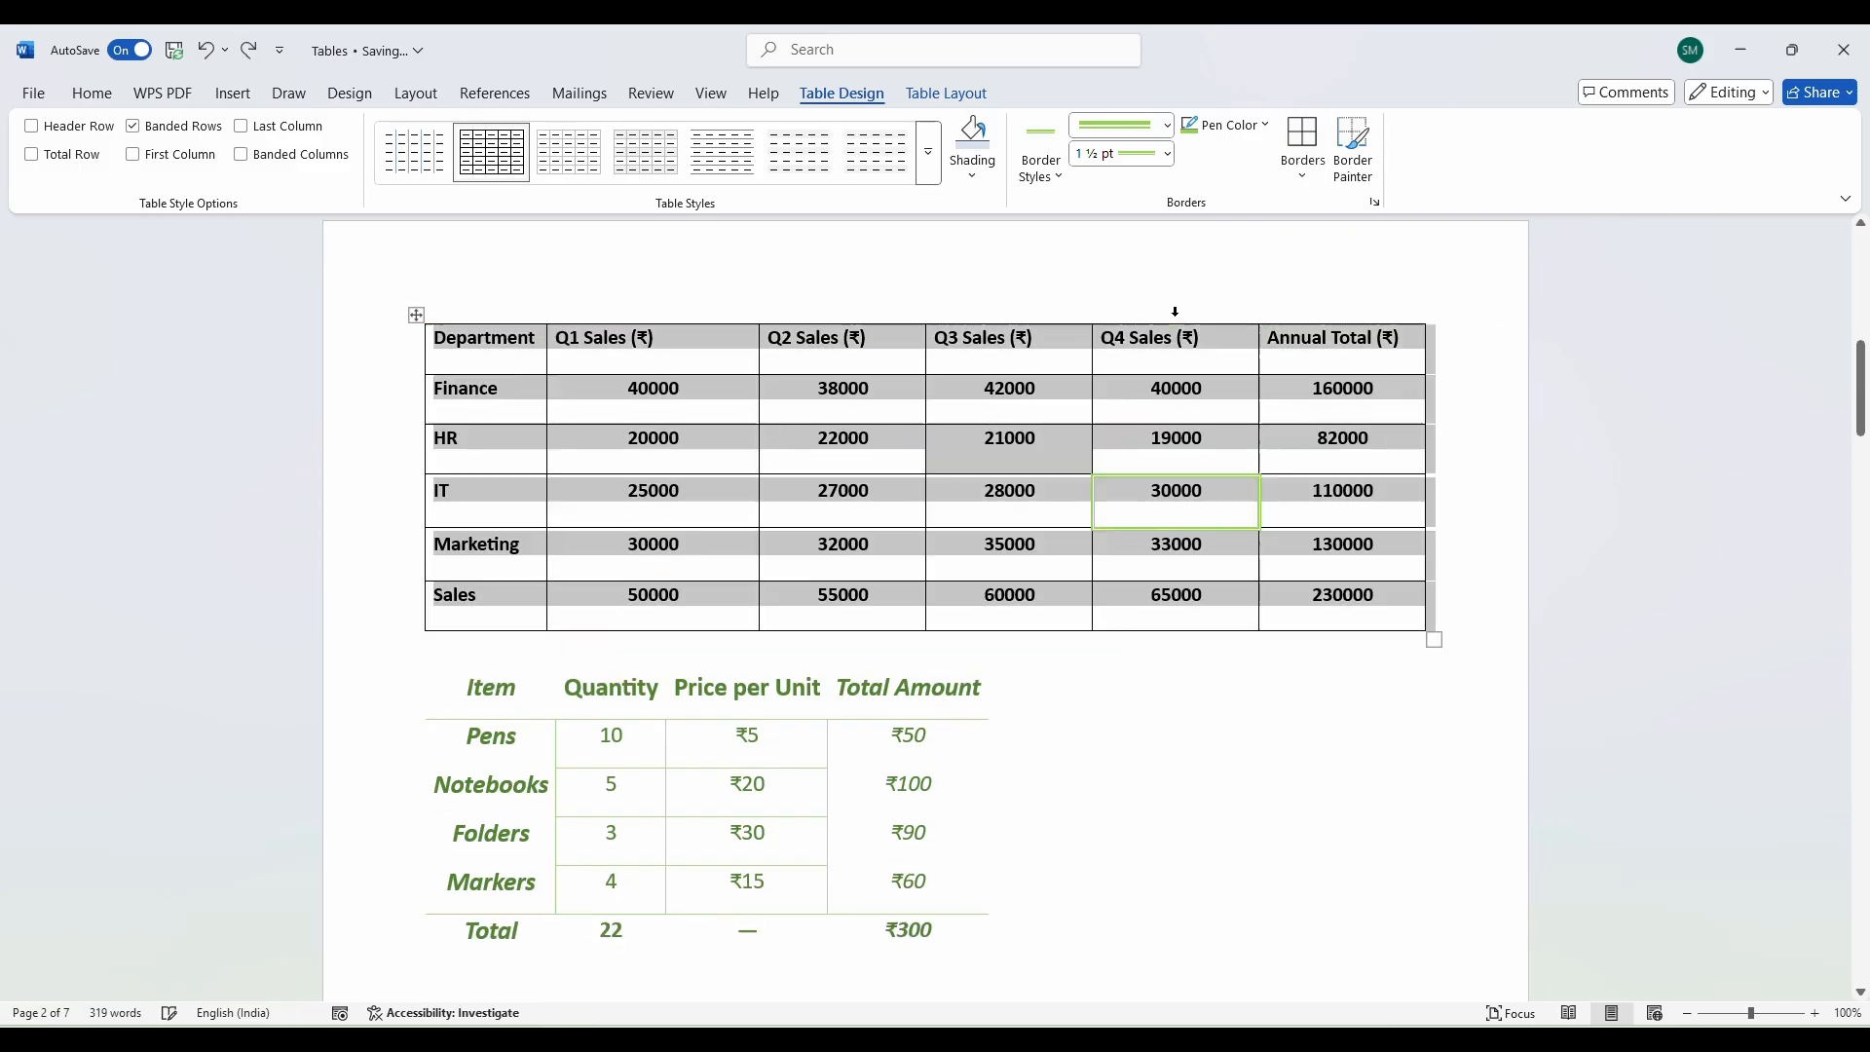
click(1303, 173)
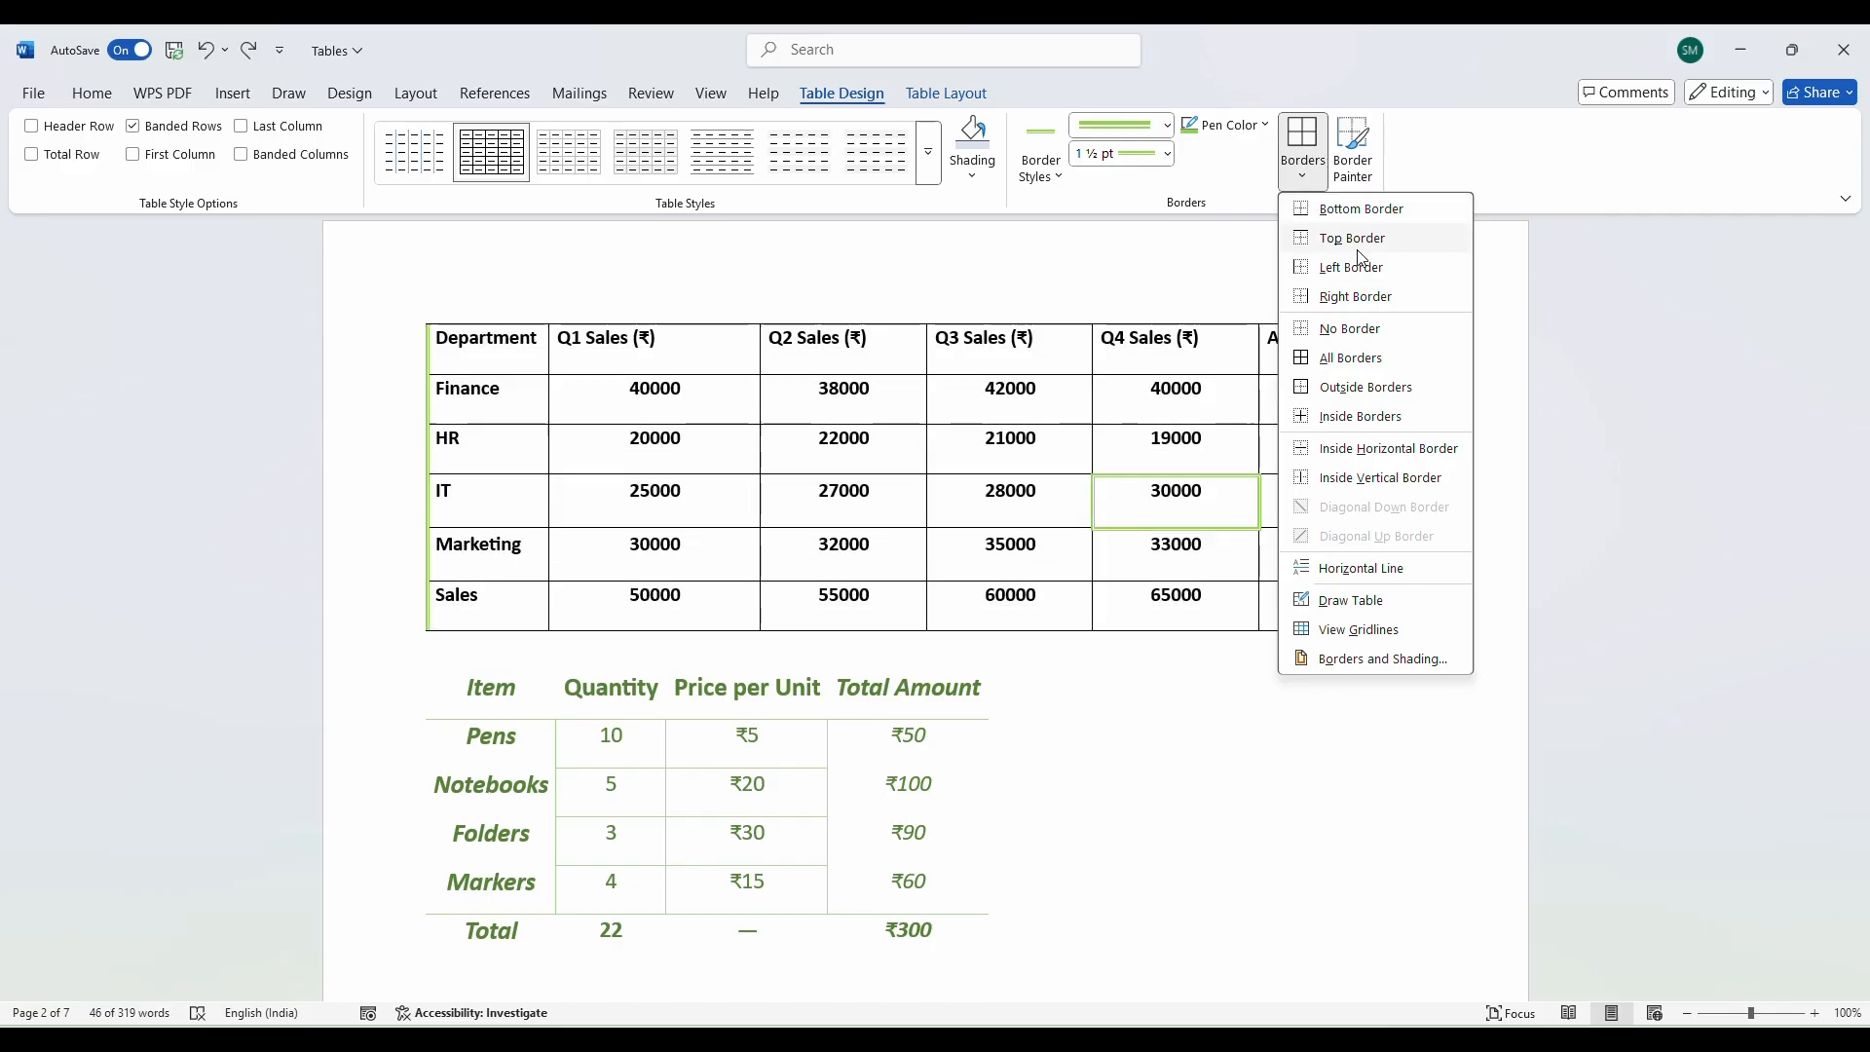
click(1153, 555)
After trying Outside Borders and No Border, apply Inside Borders only to the table.
click(416, 315)
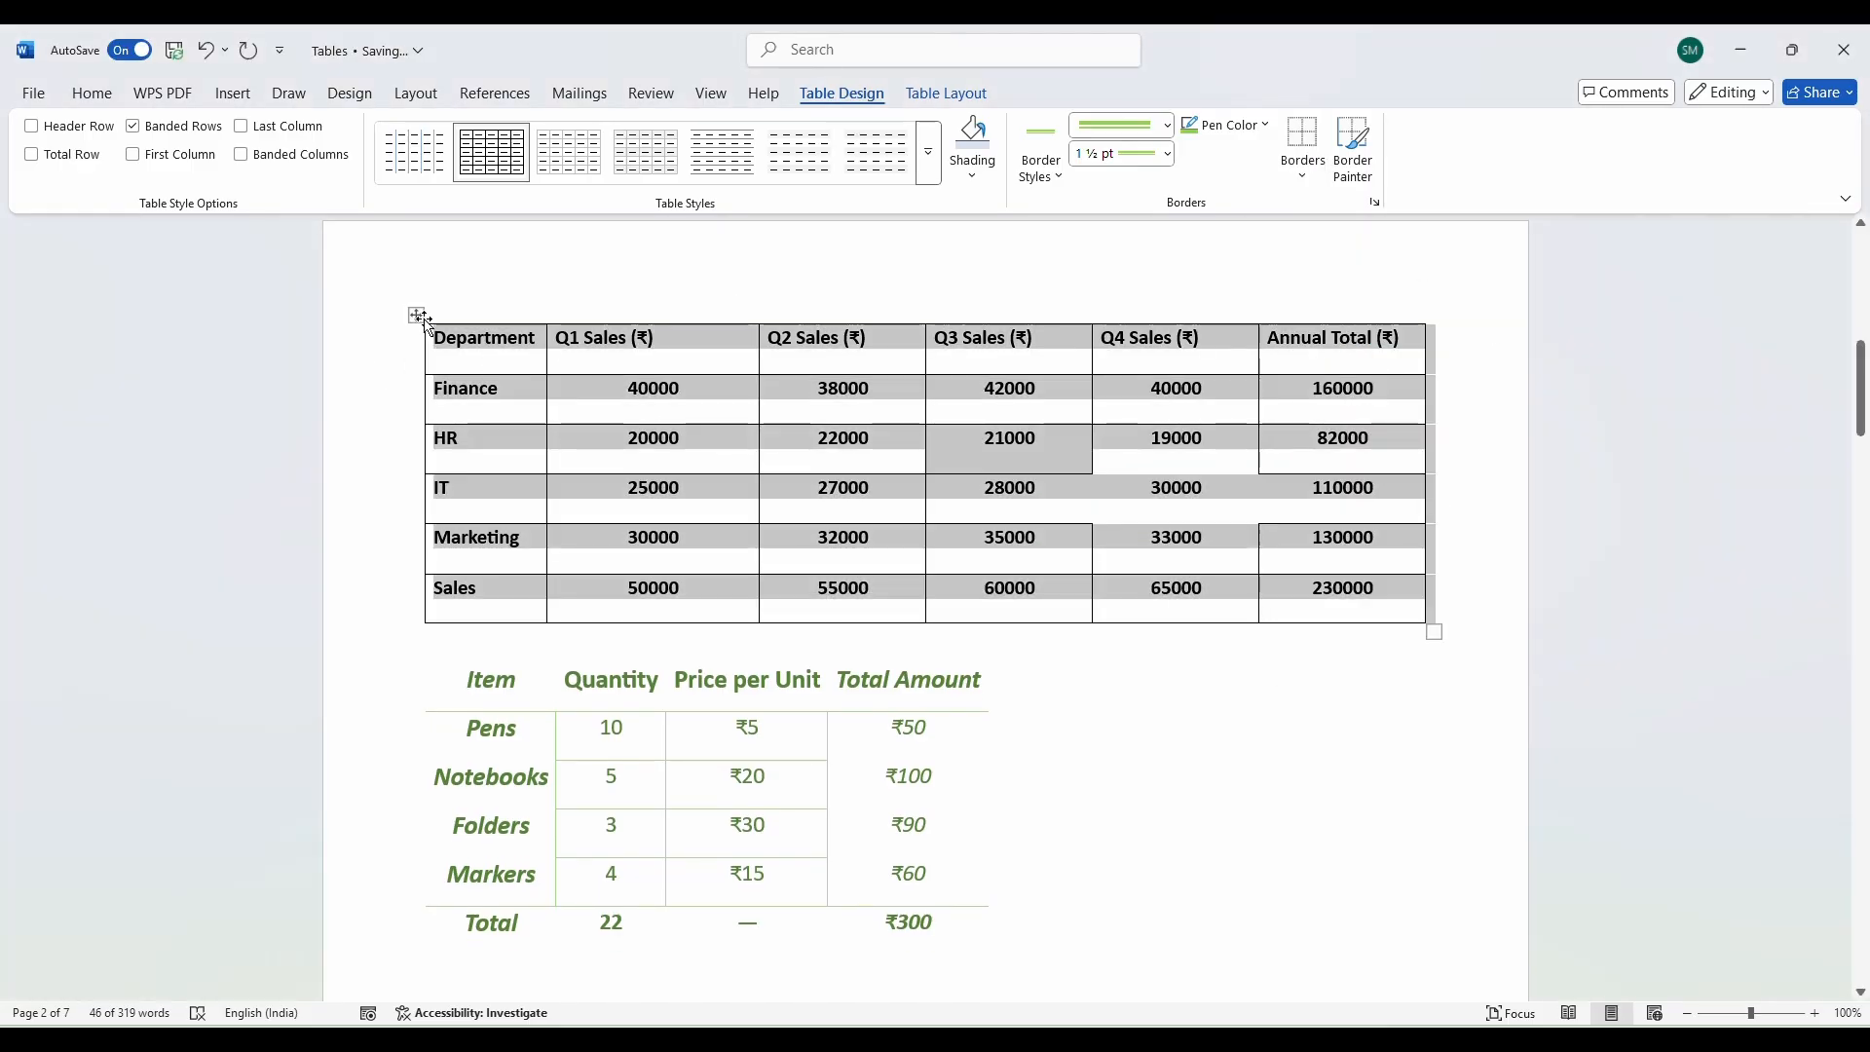
click(1302, 176)
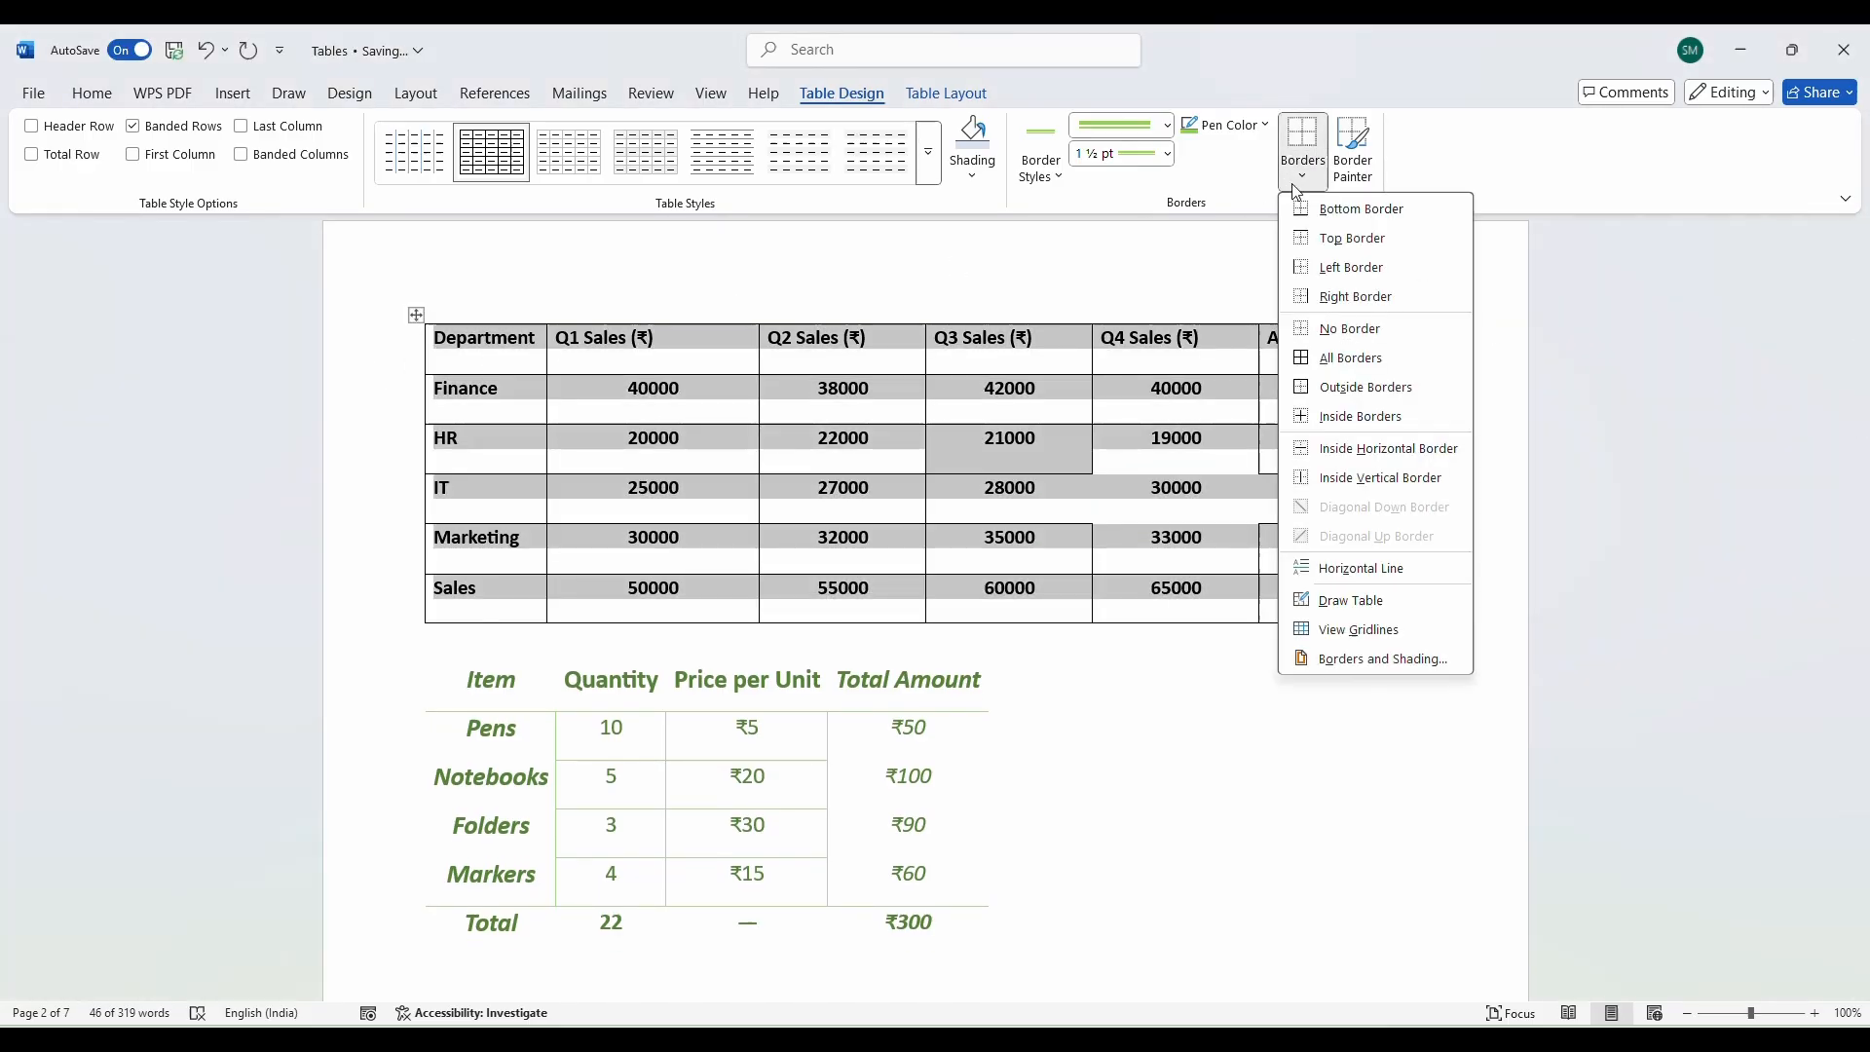
click(1361, 390)
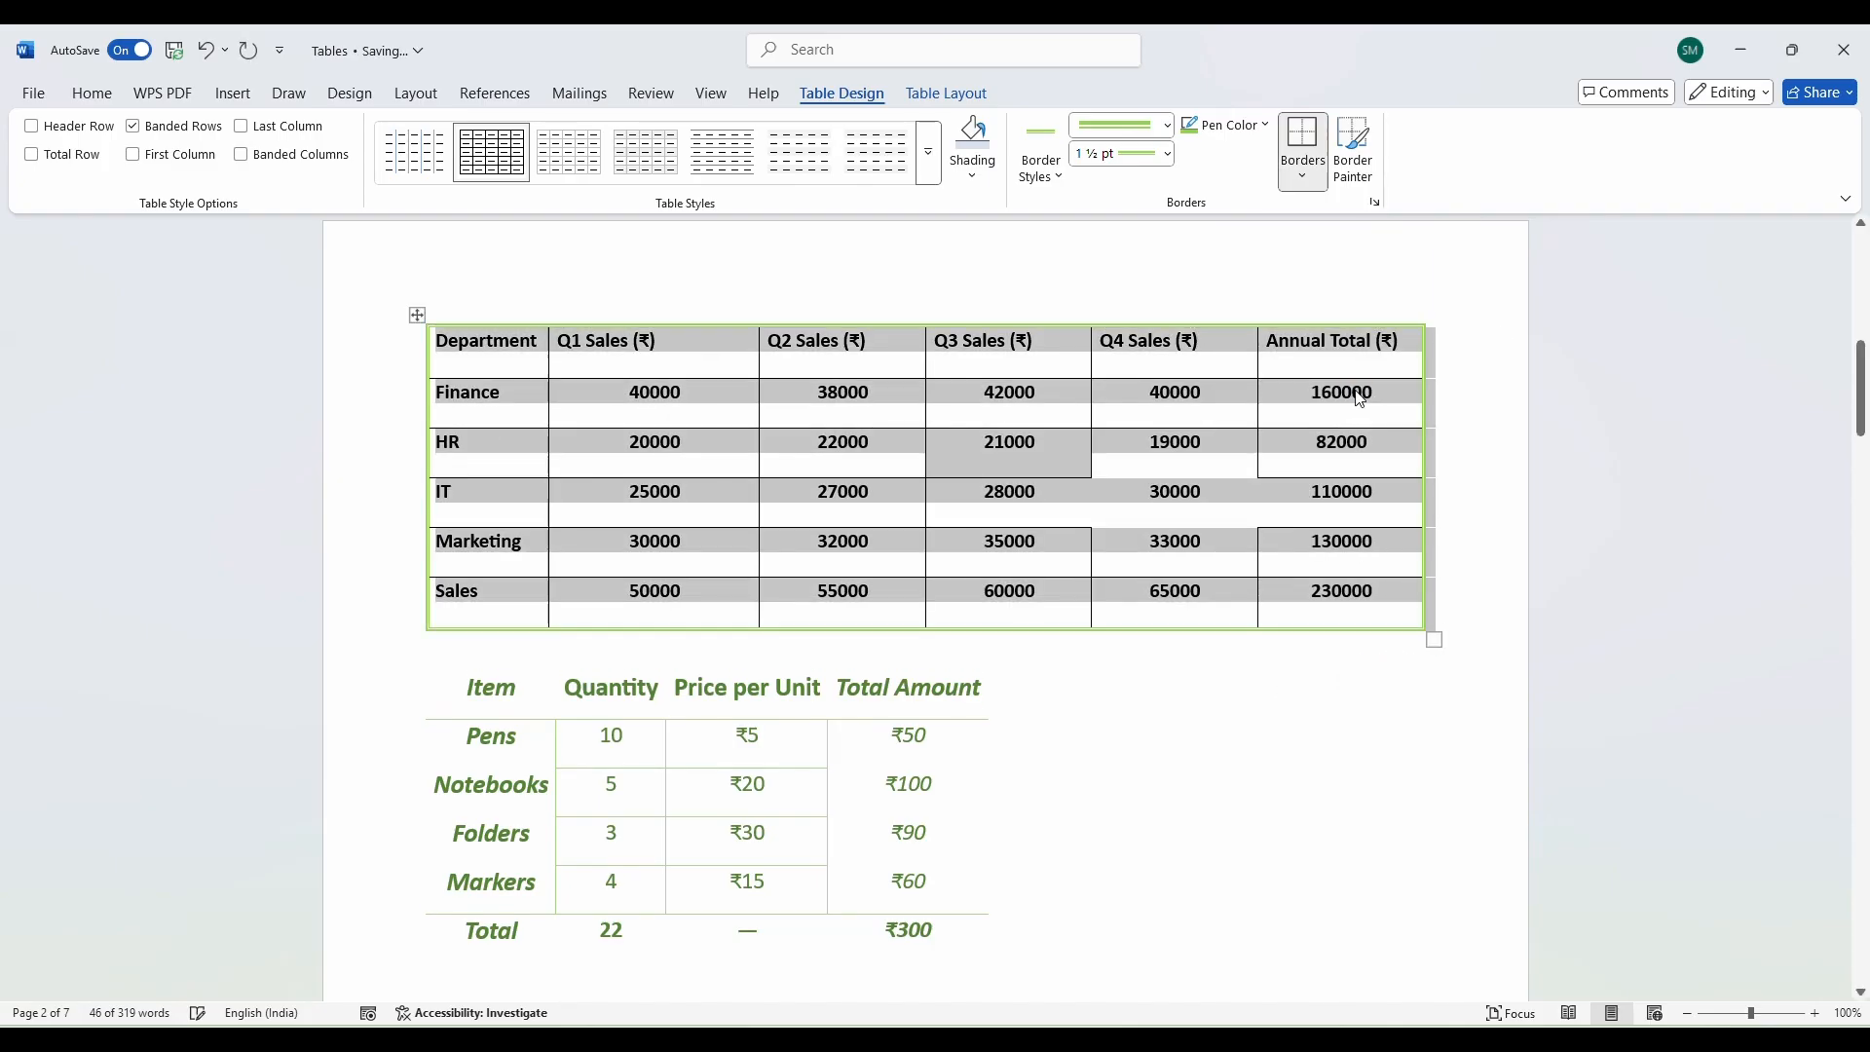
click(1303, 155)
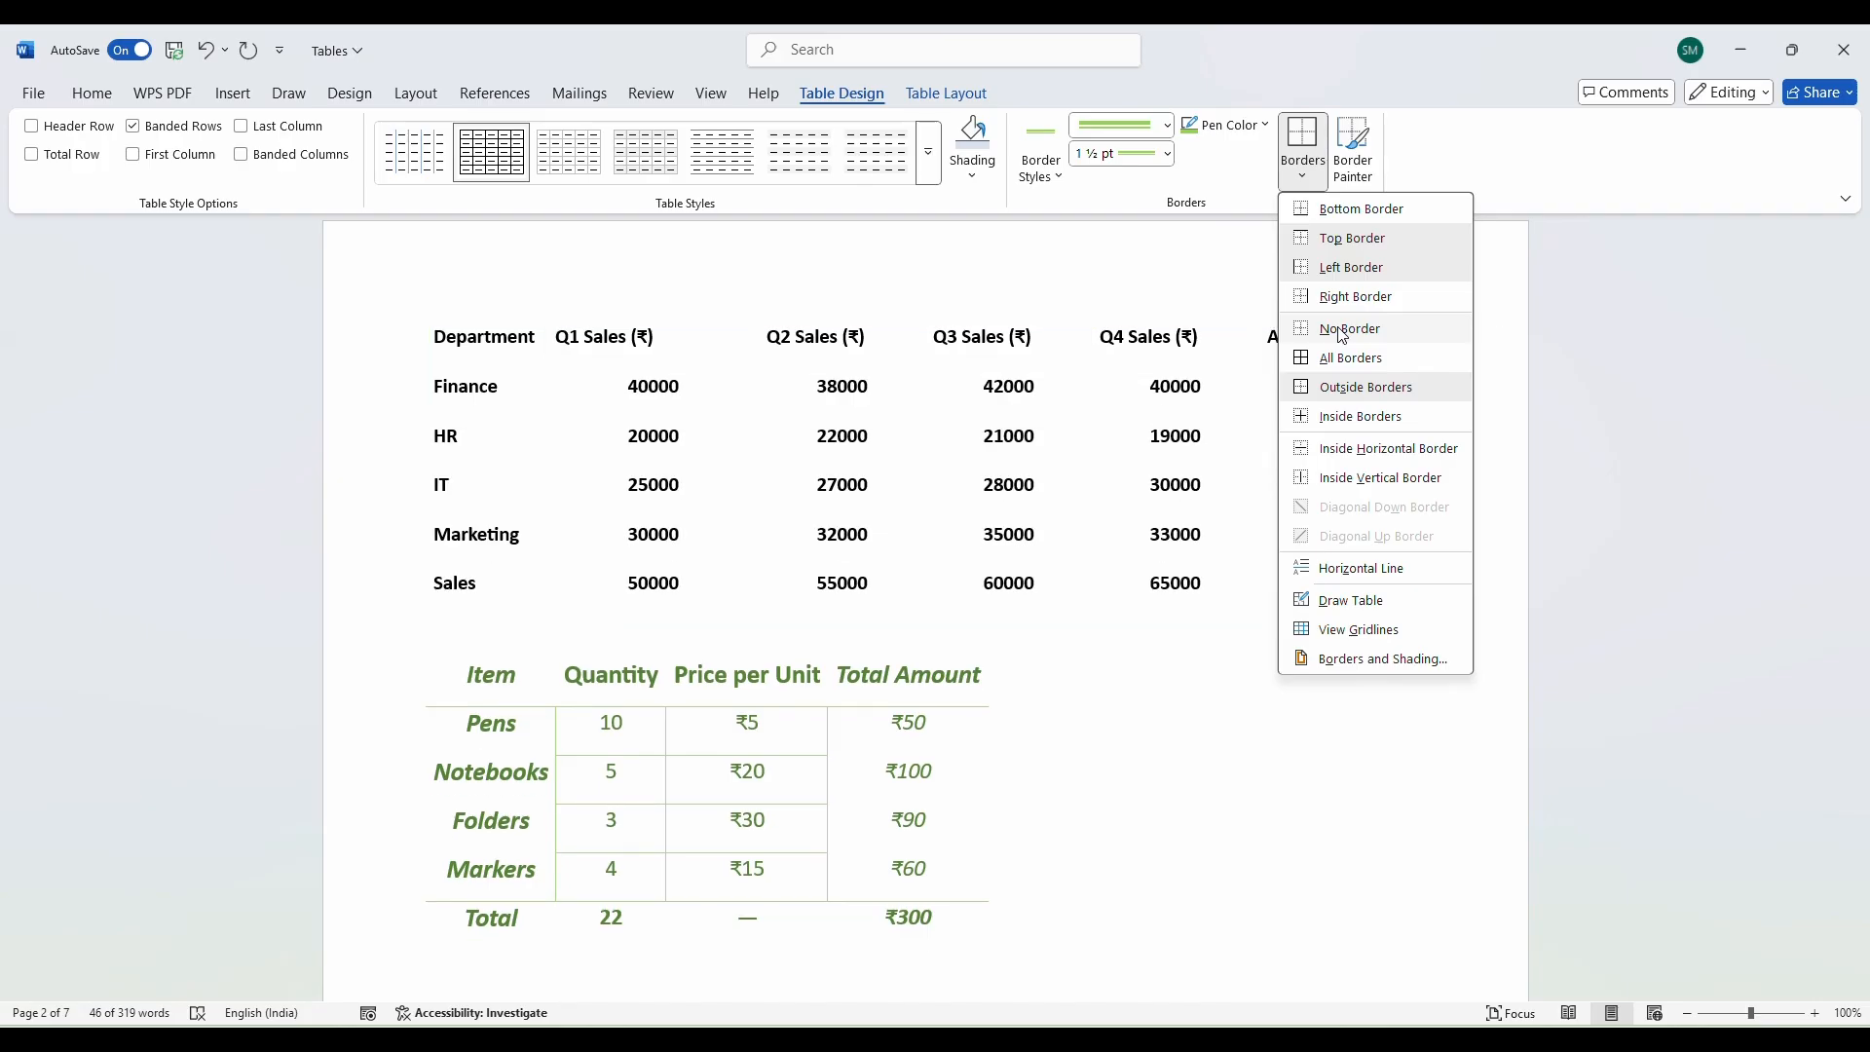
click(1343, 331)
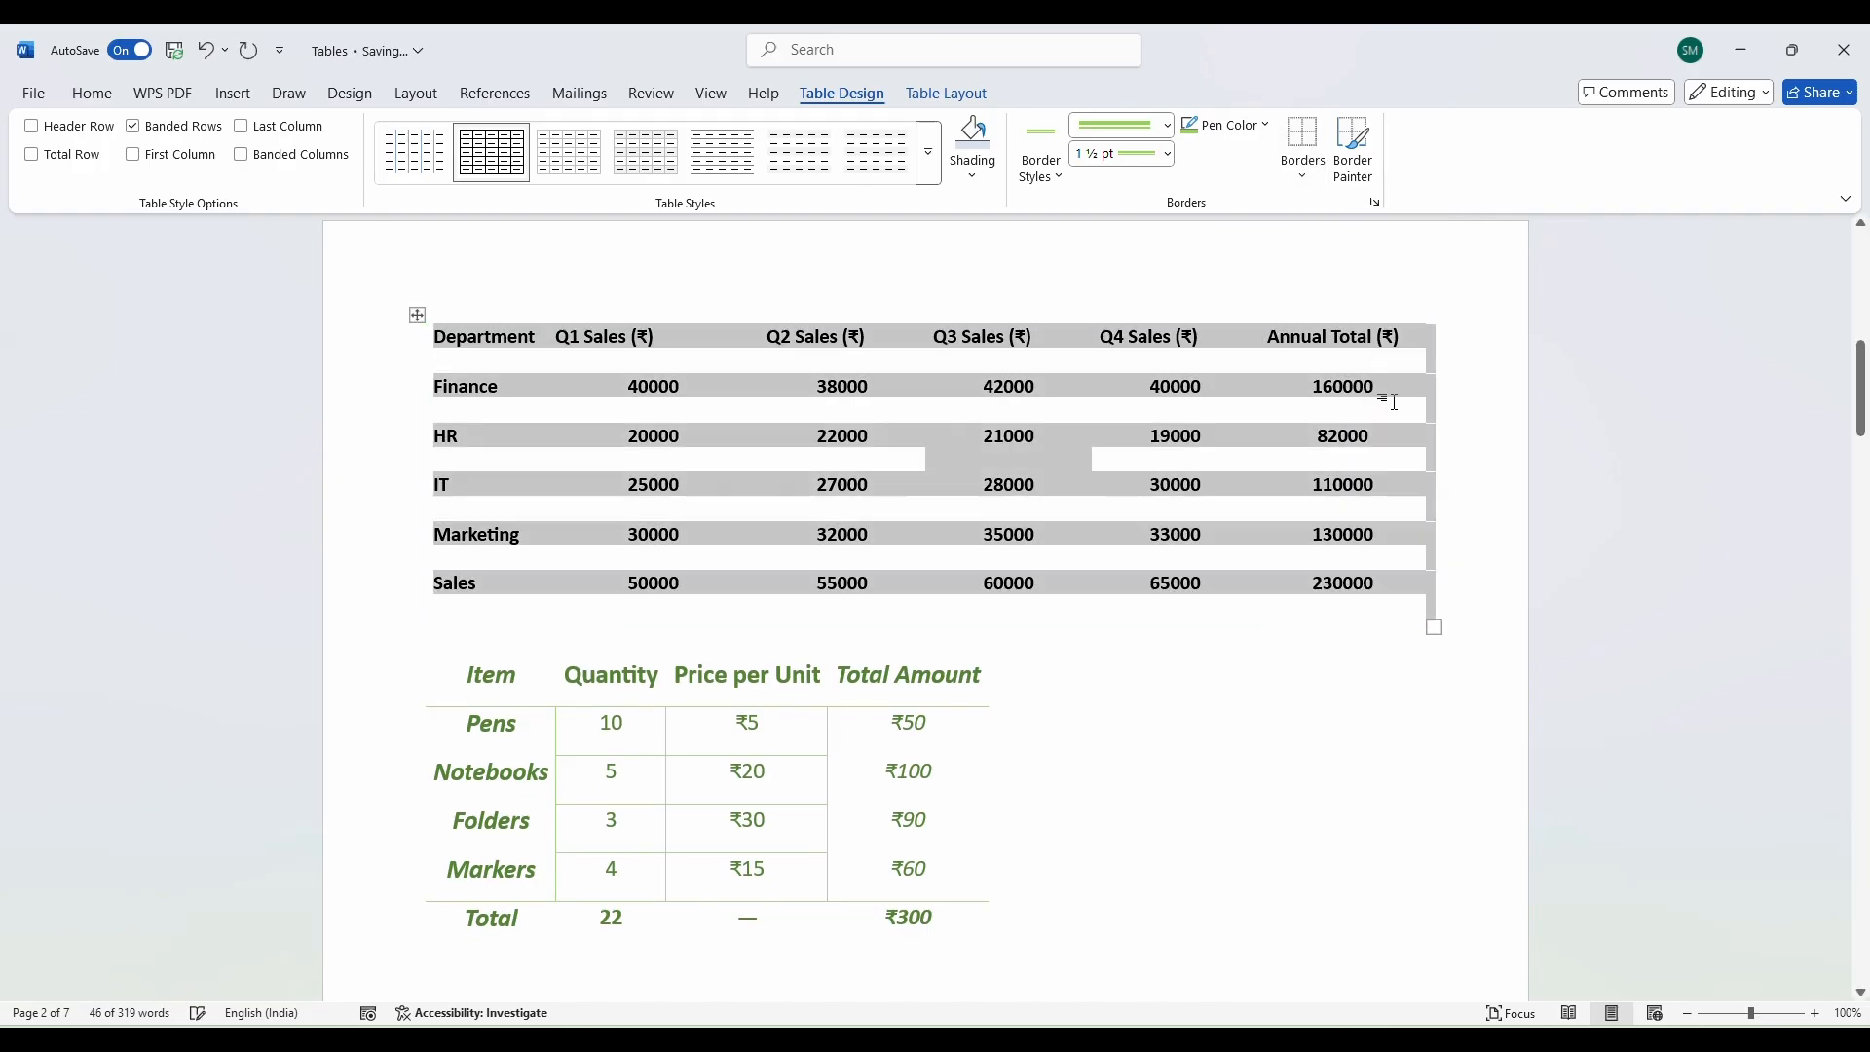
click(1315, 181)
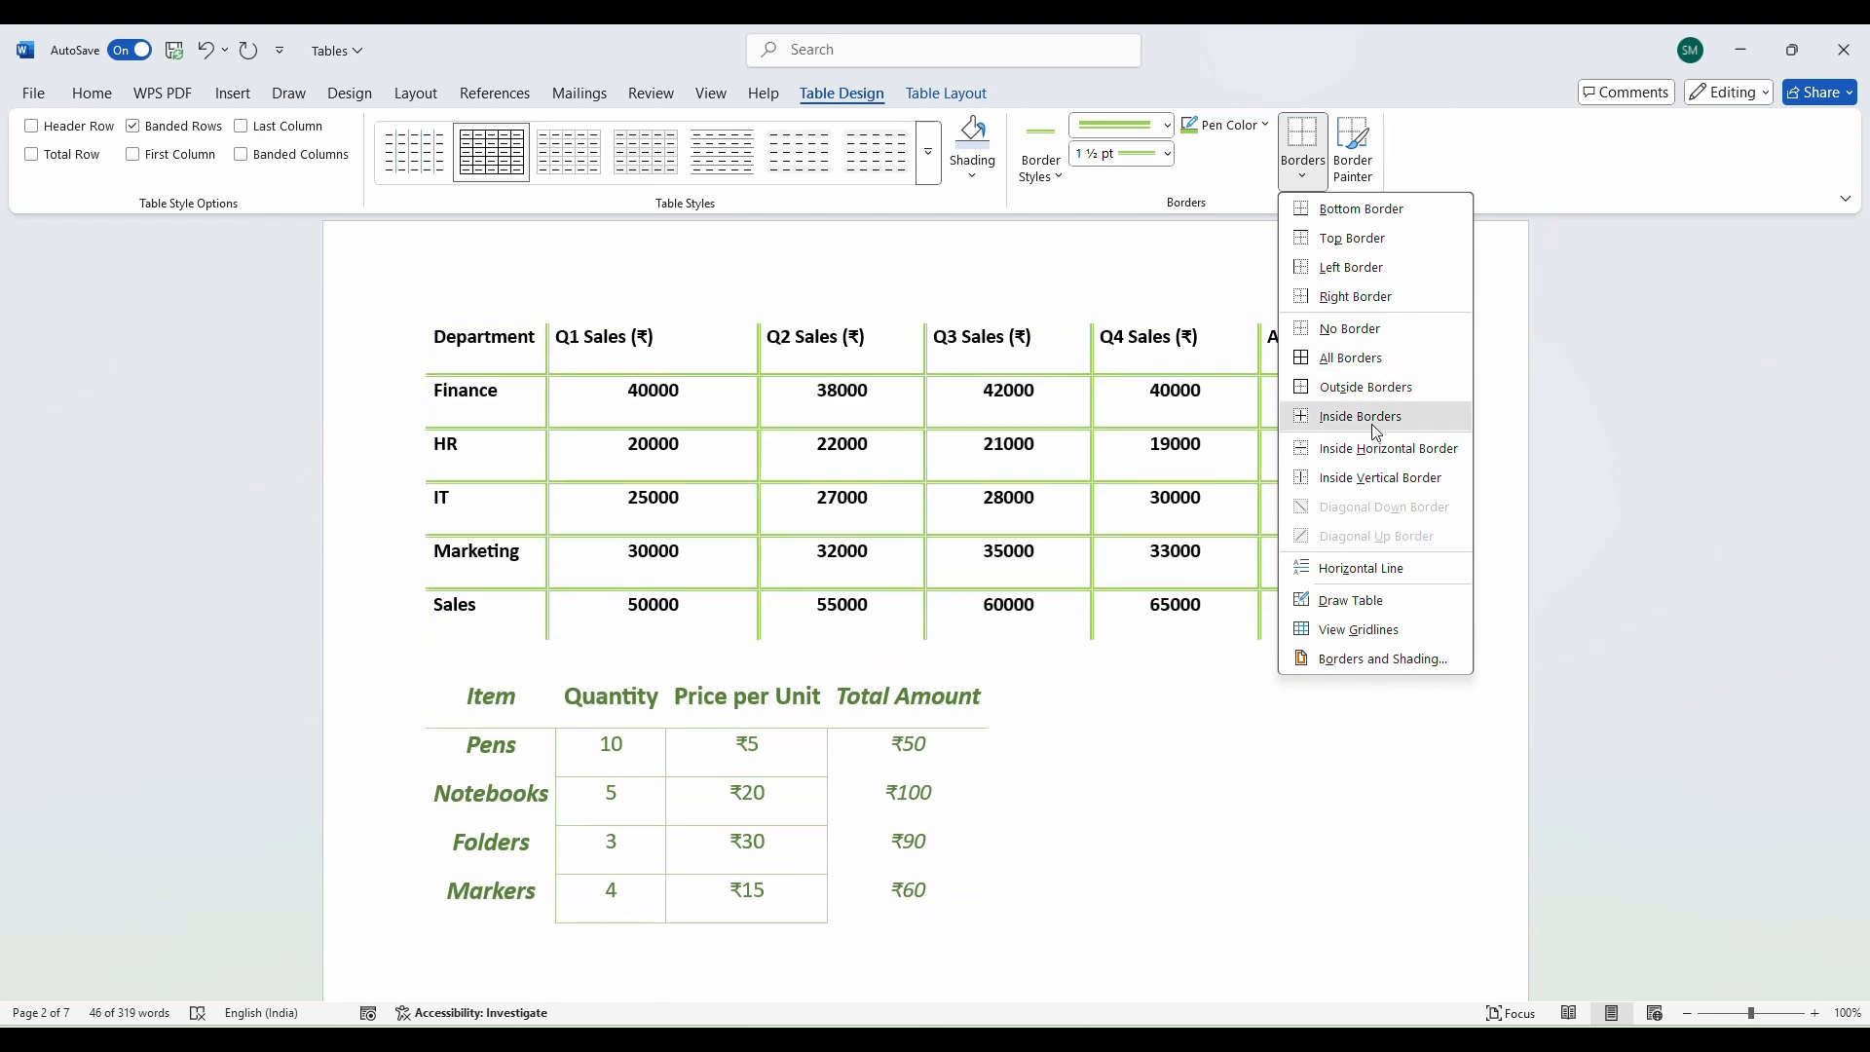
click(1360, 415)
click(968, 650)
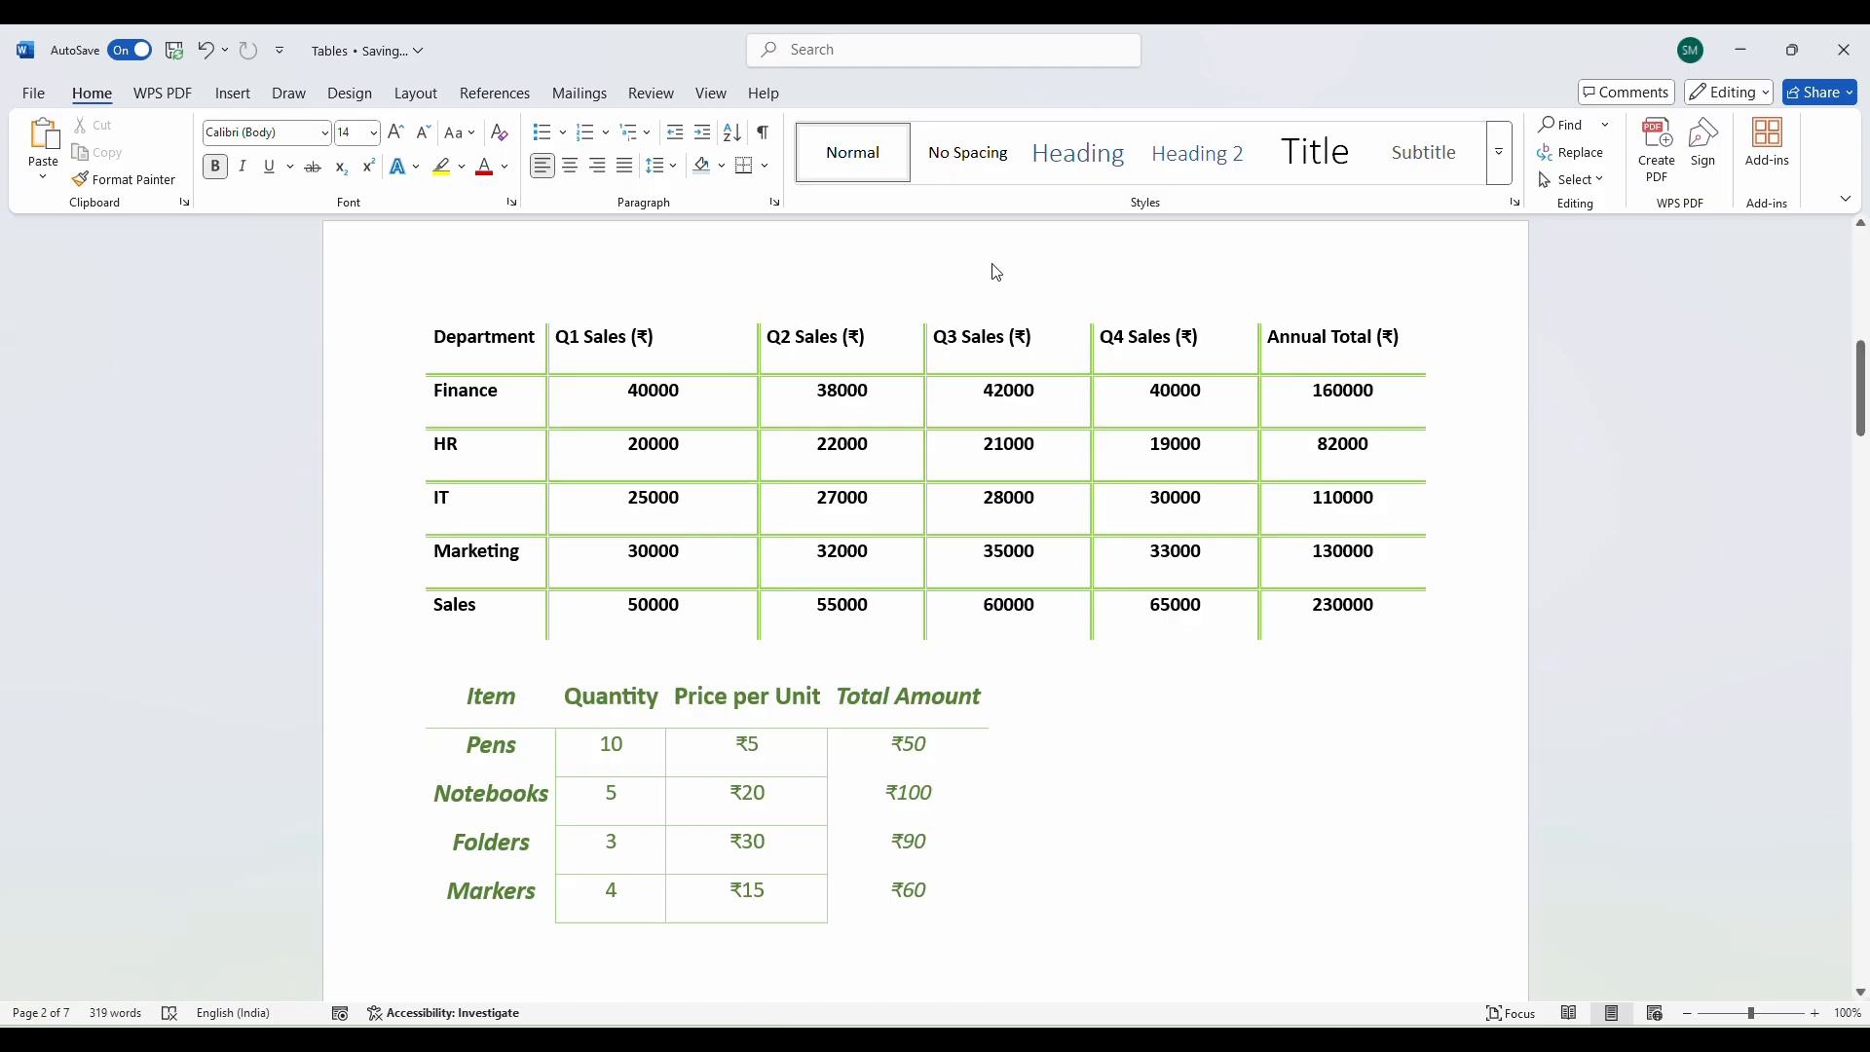
click(837, 443)
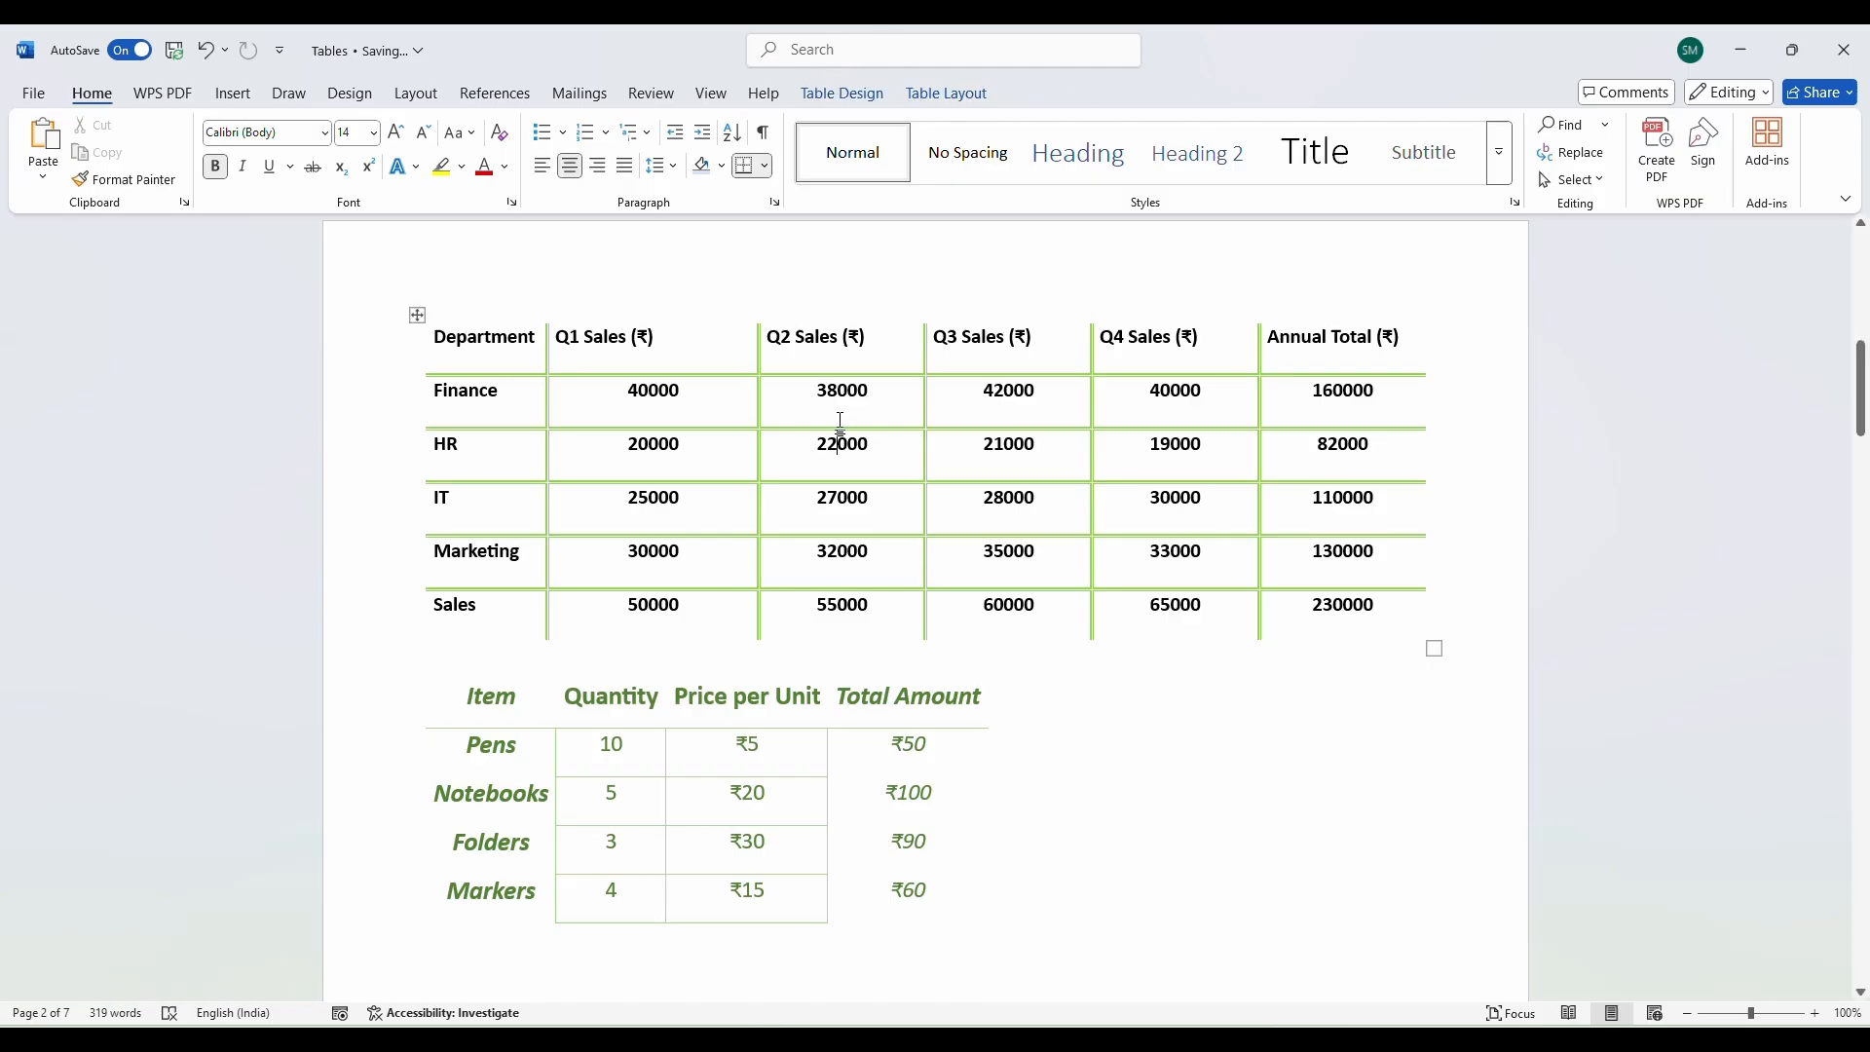
click(842, 93)
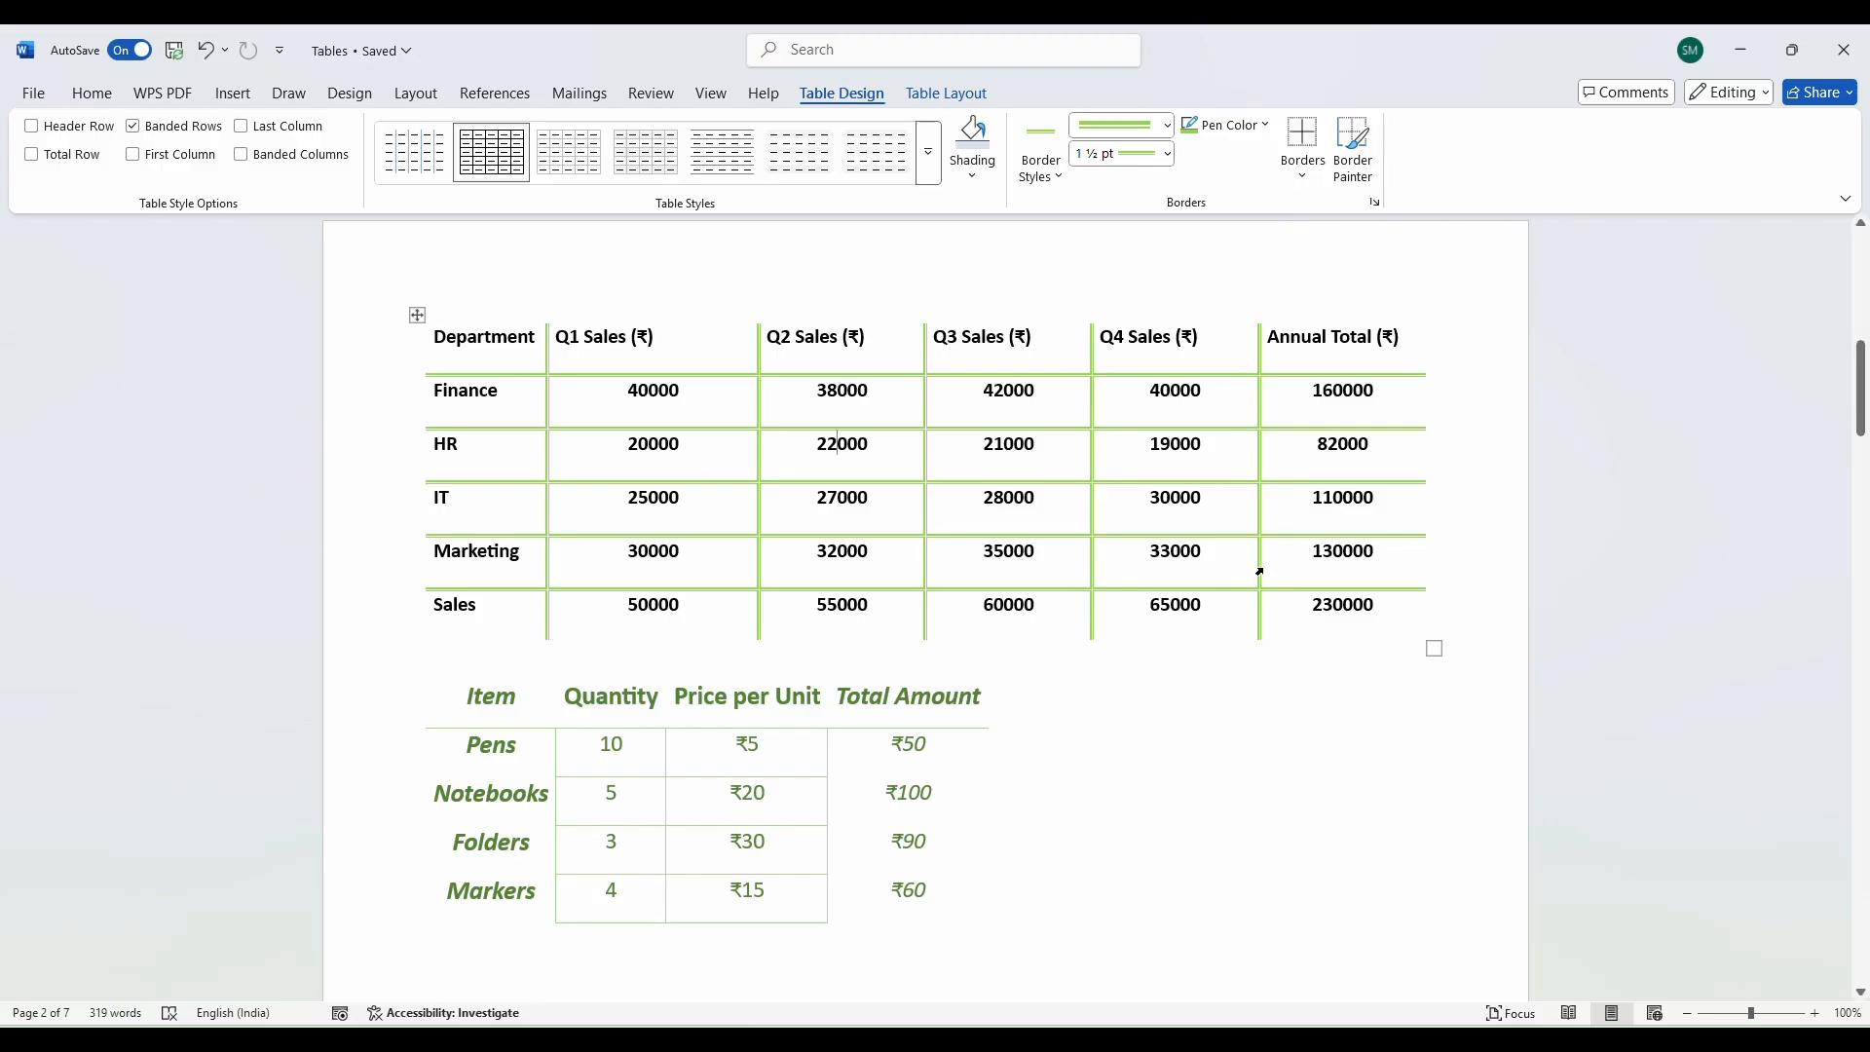
drag(604, 394, 1344, 501)
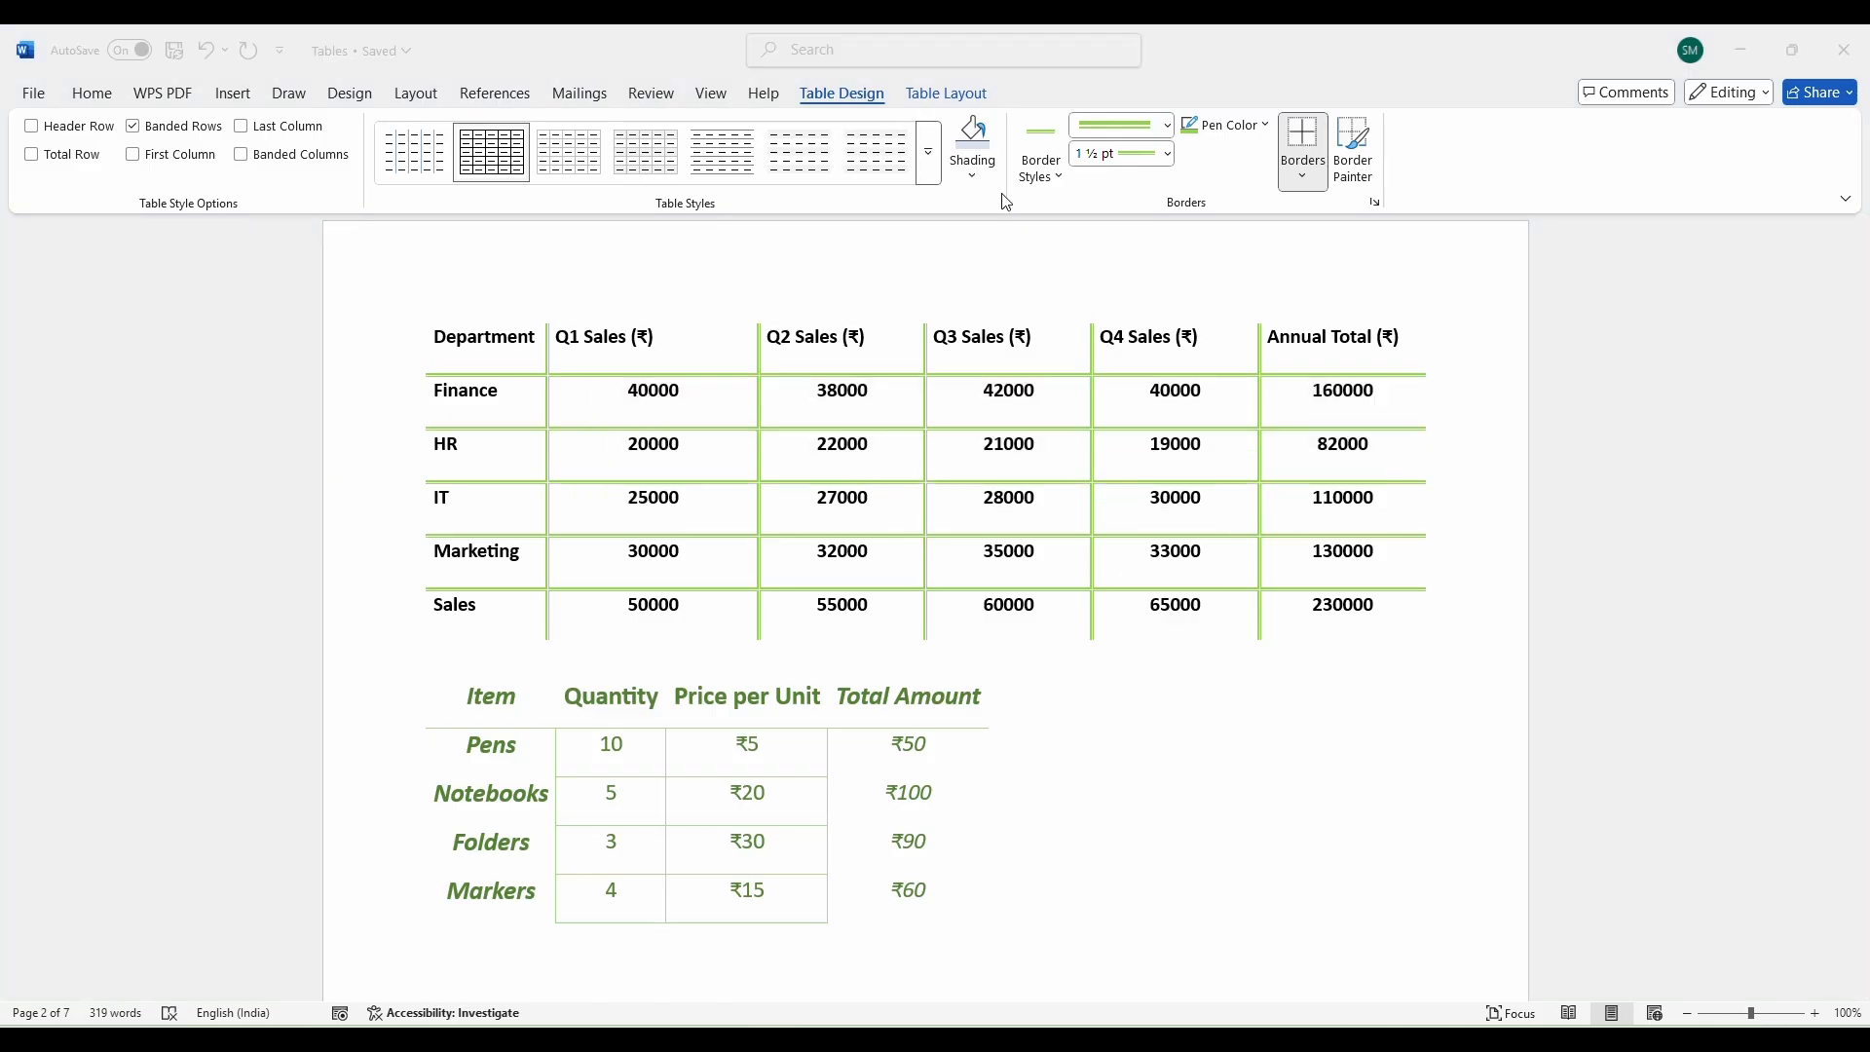
click(964, 109)
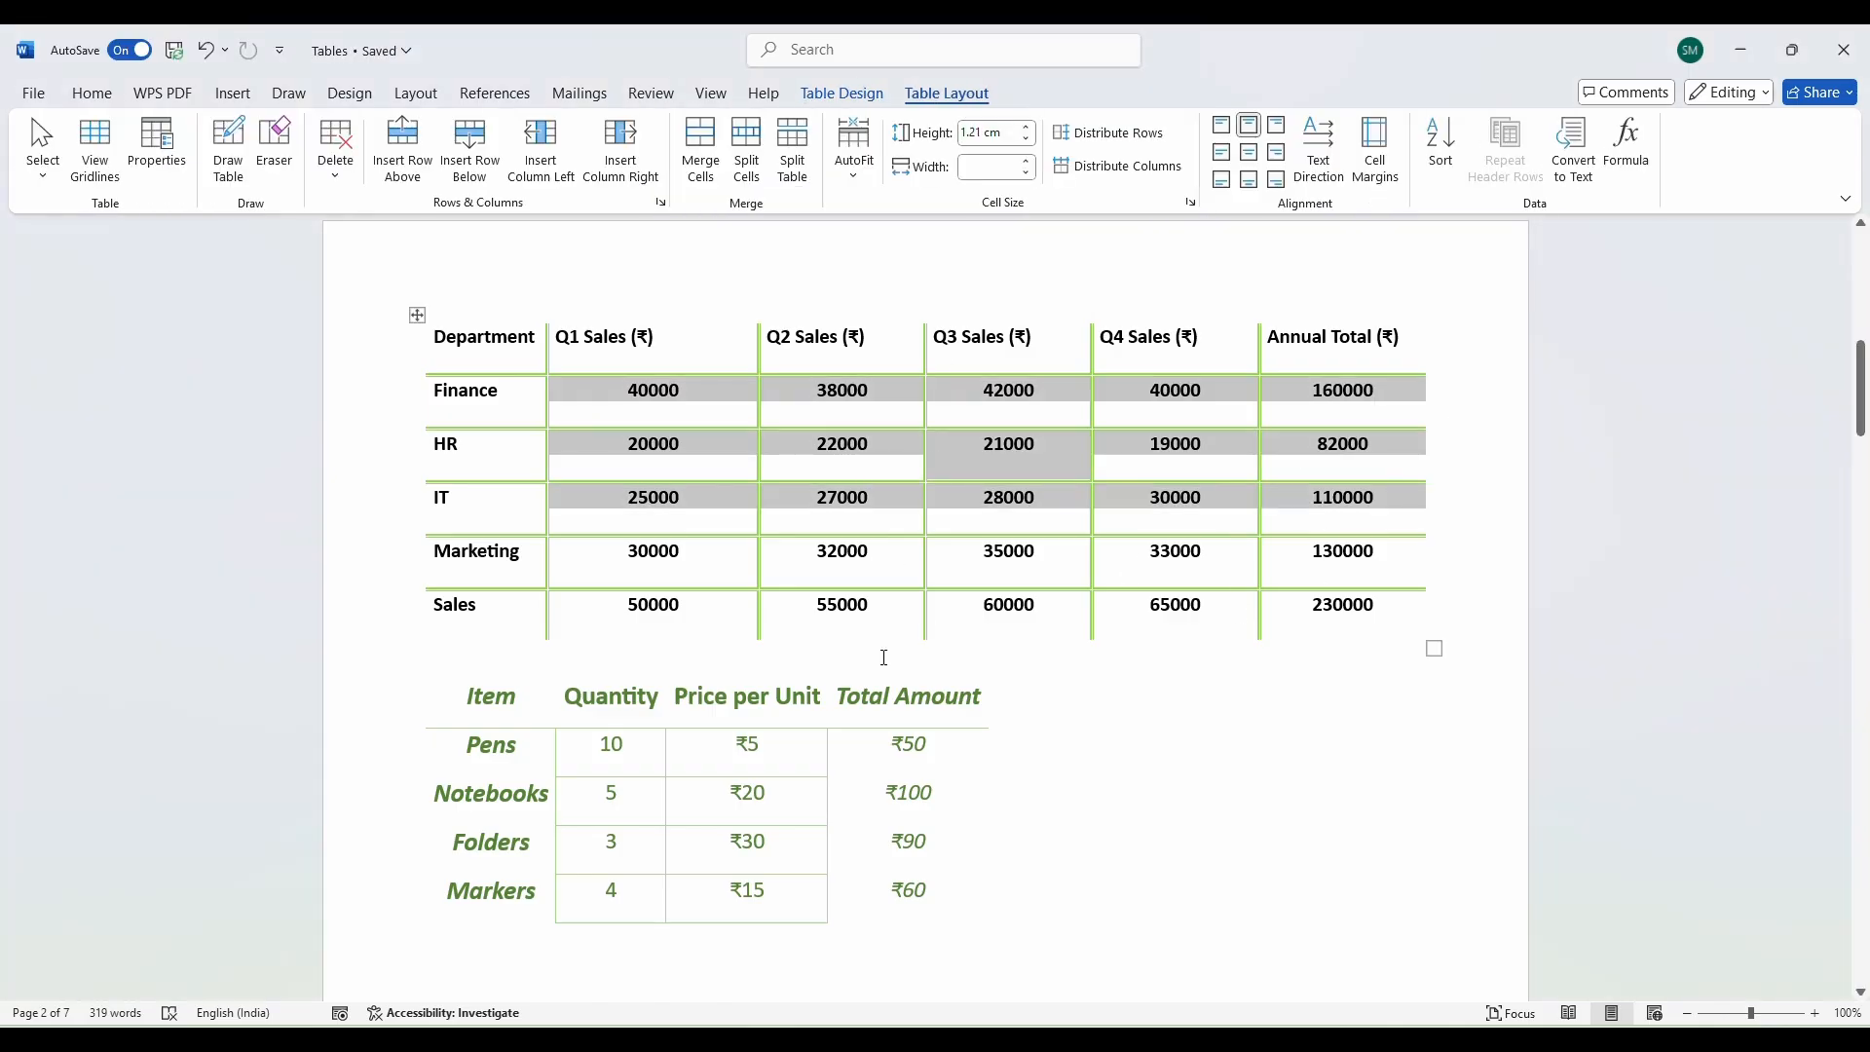
scroll(975, 688, down, 2)
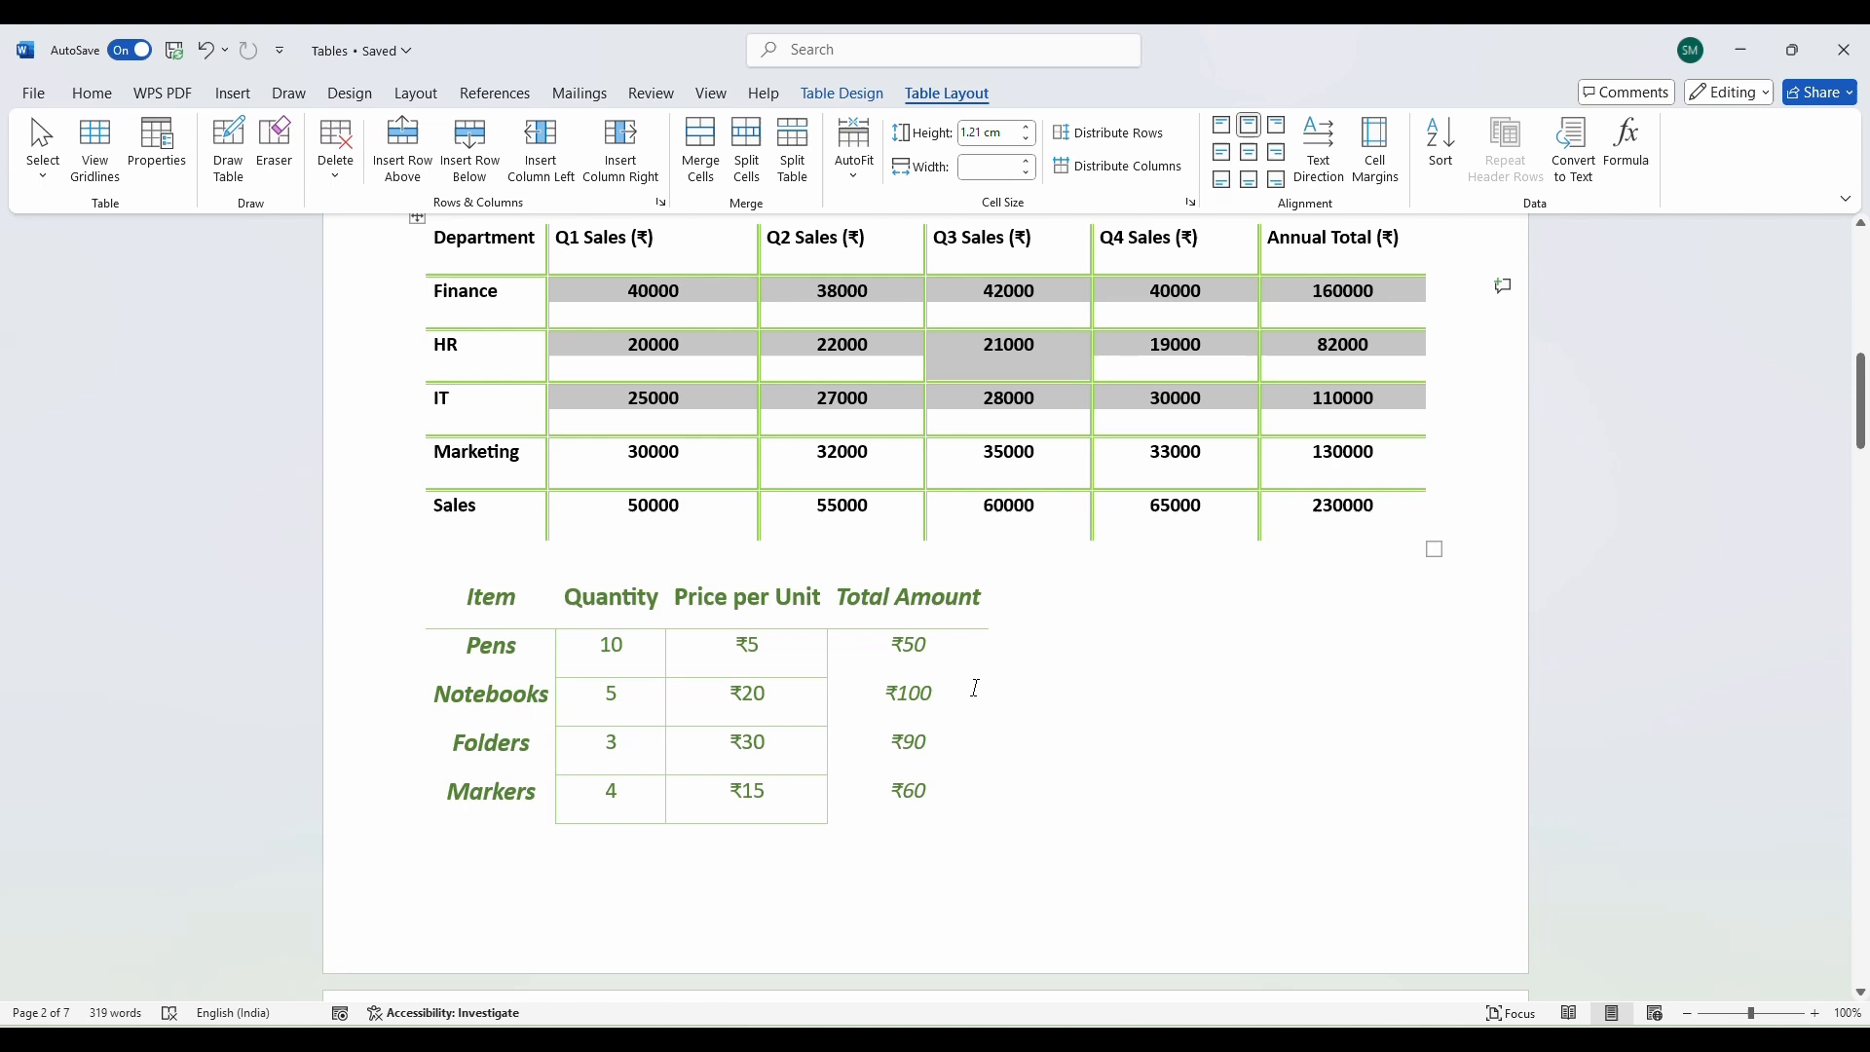
click(877, 677)
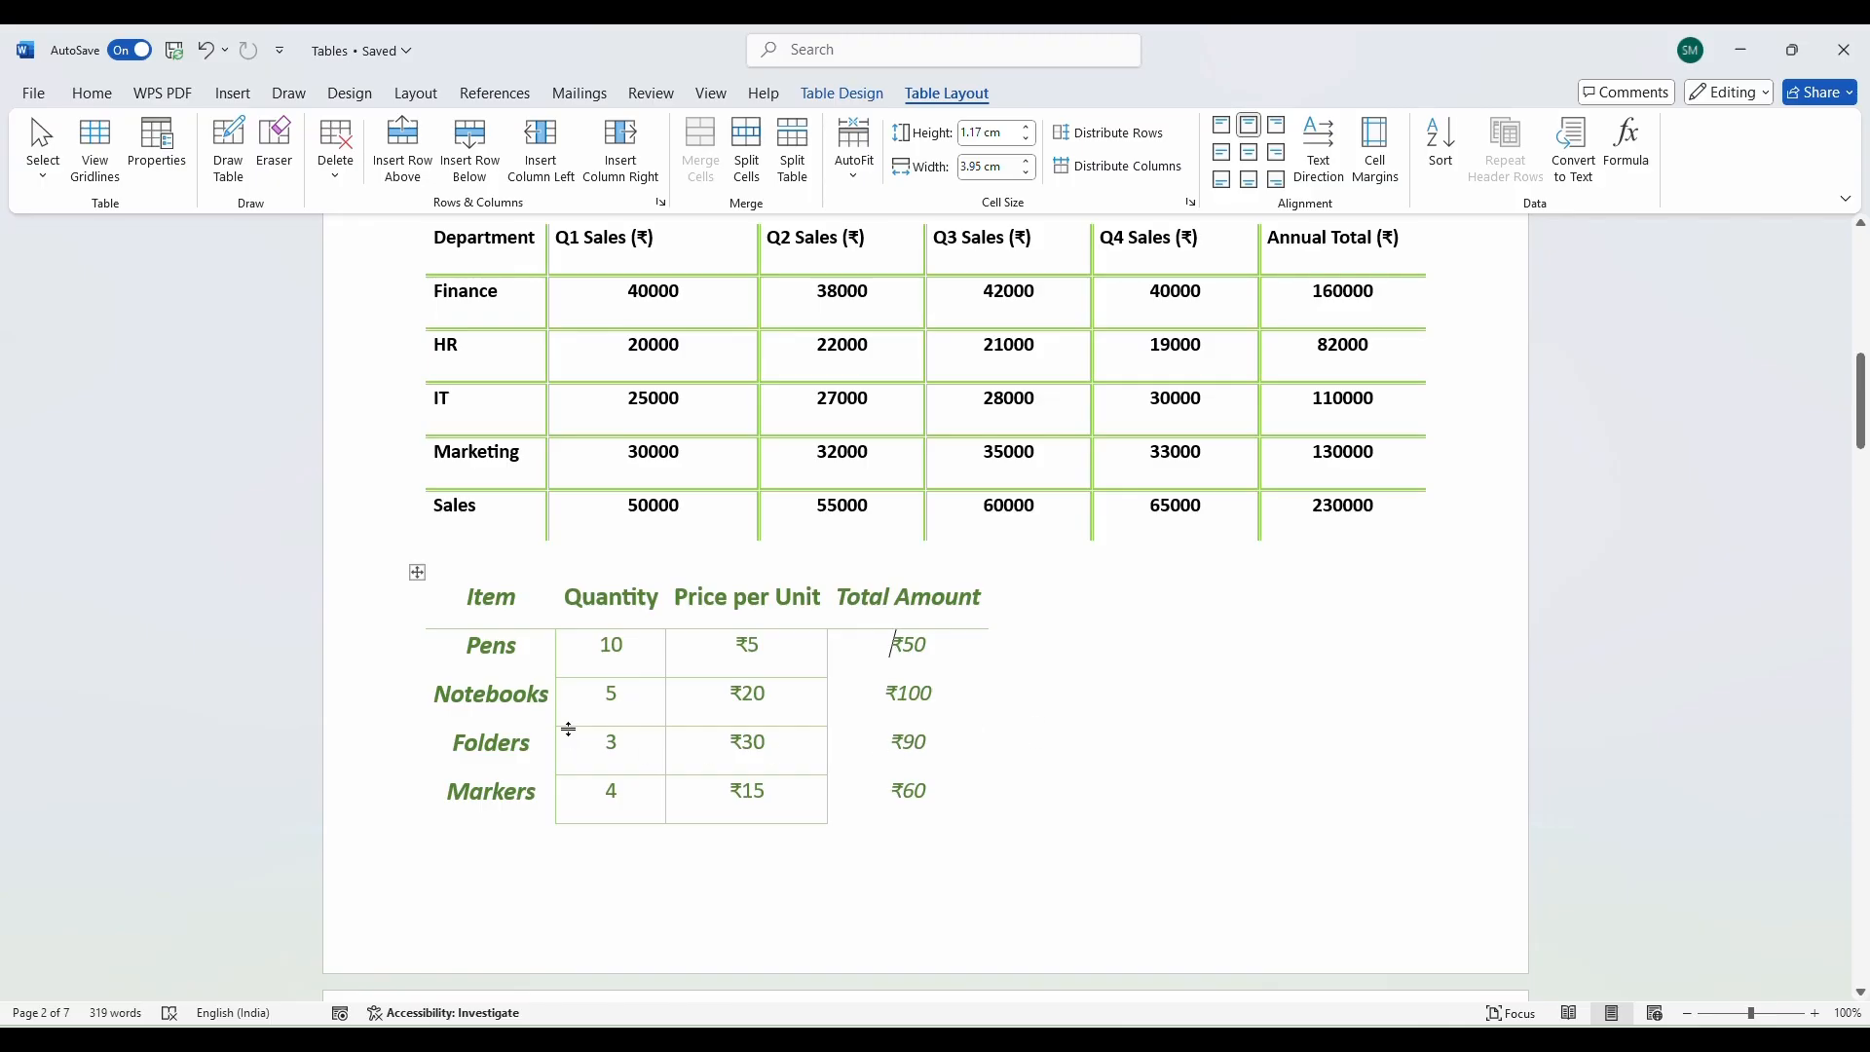
scroll(571, 737, down, 1)
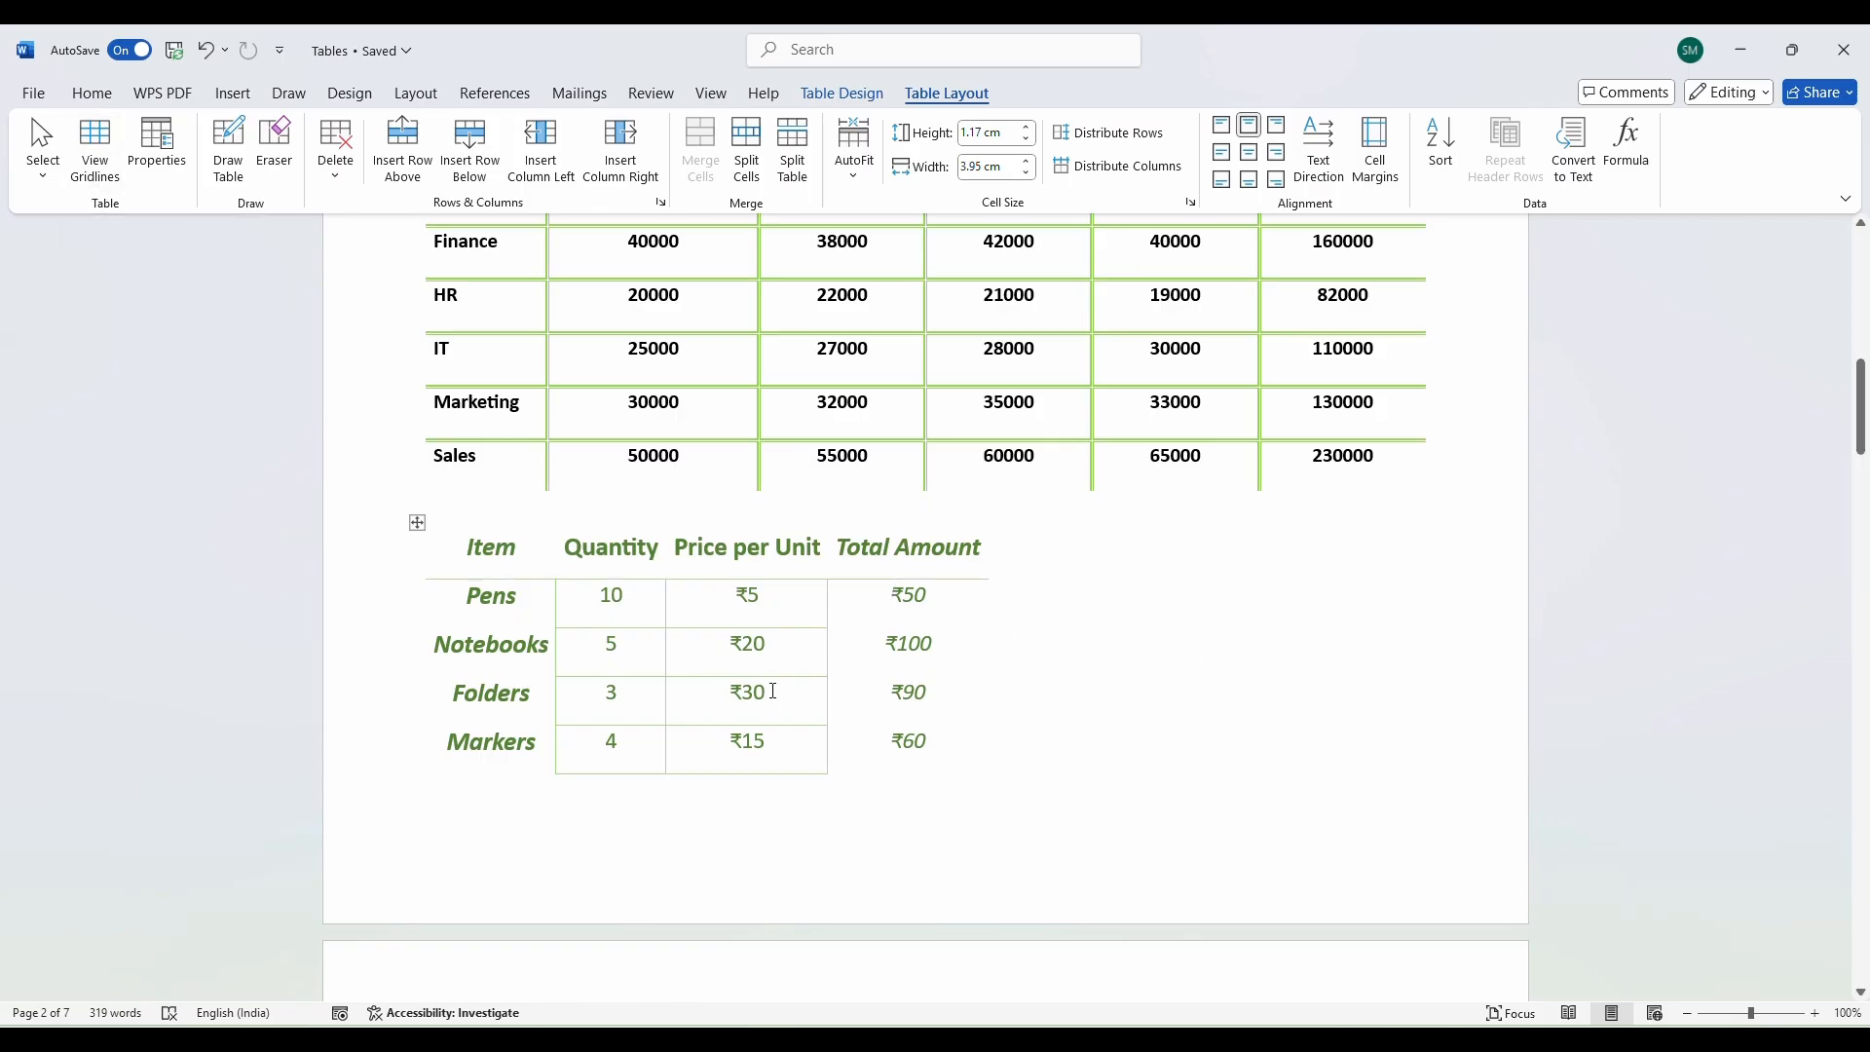
click(91, 185)
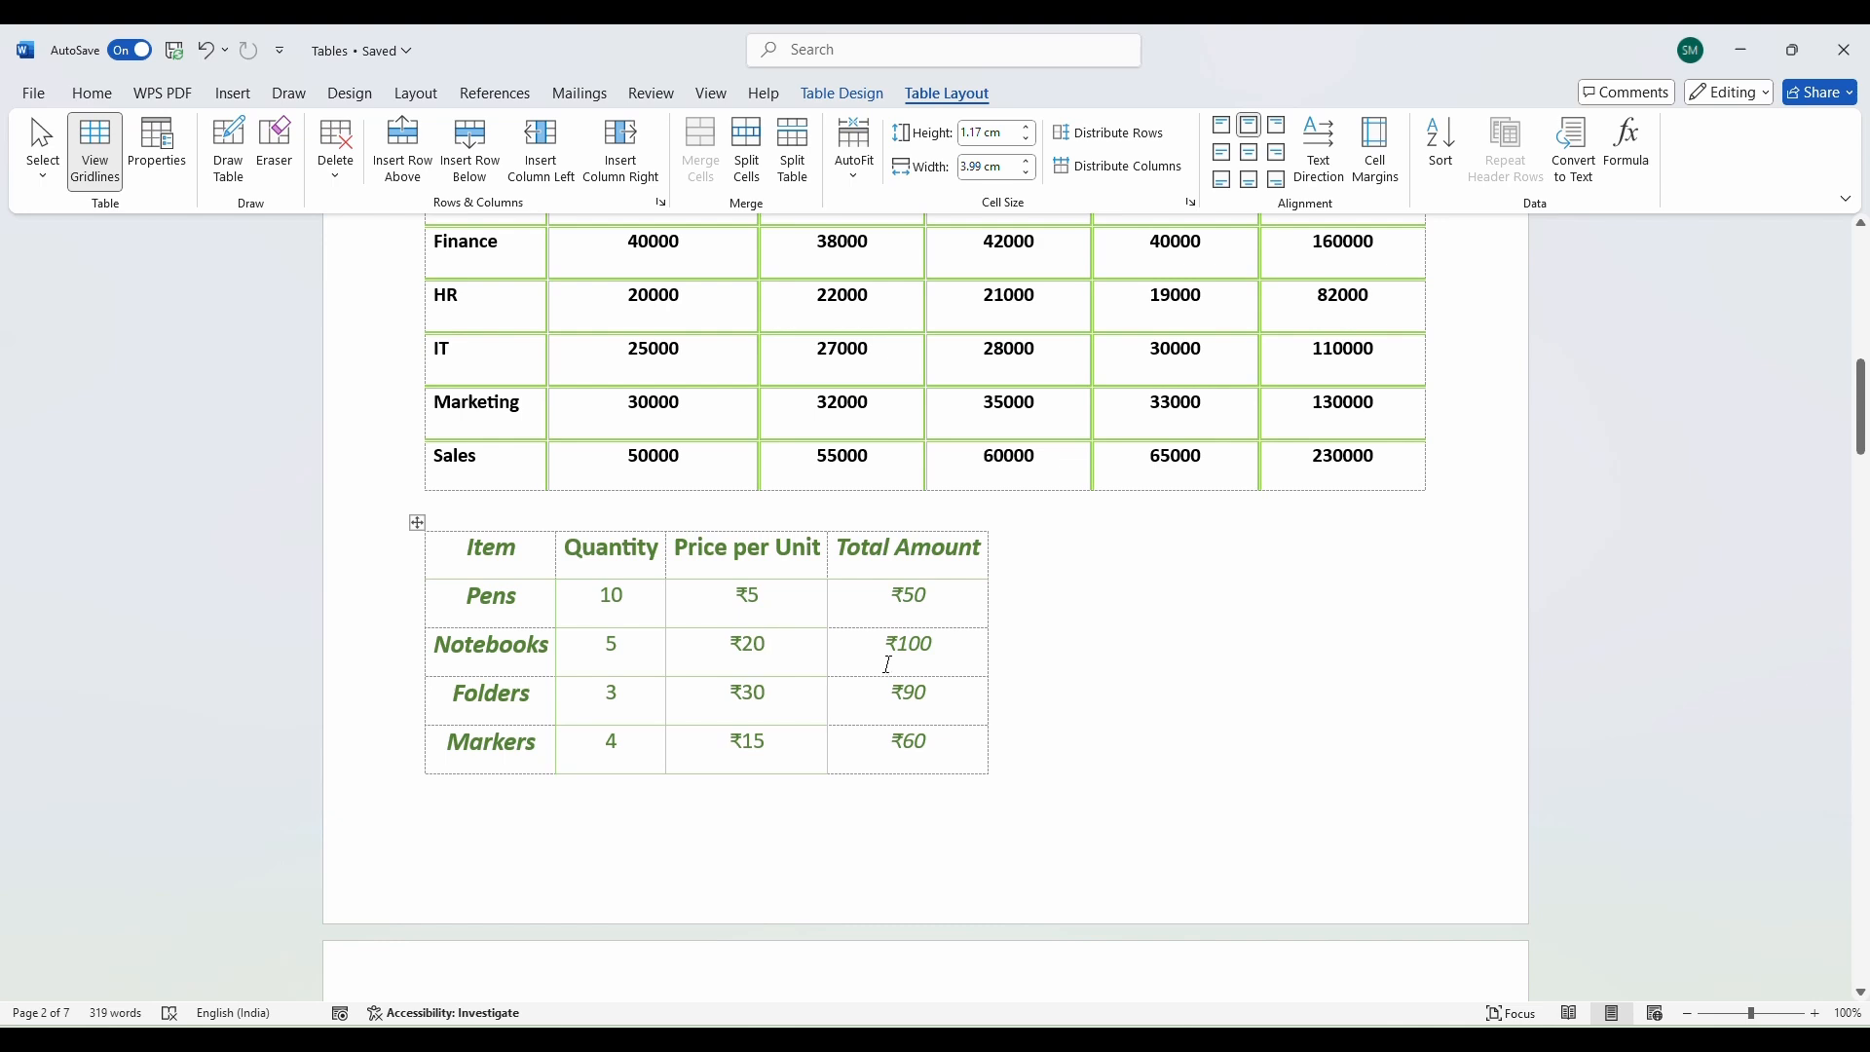
click(94, 156)
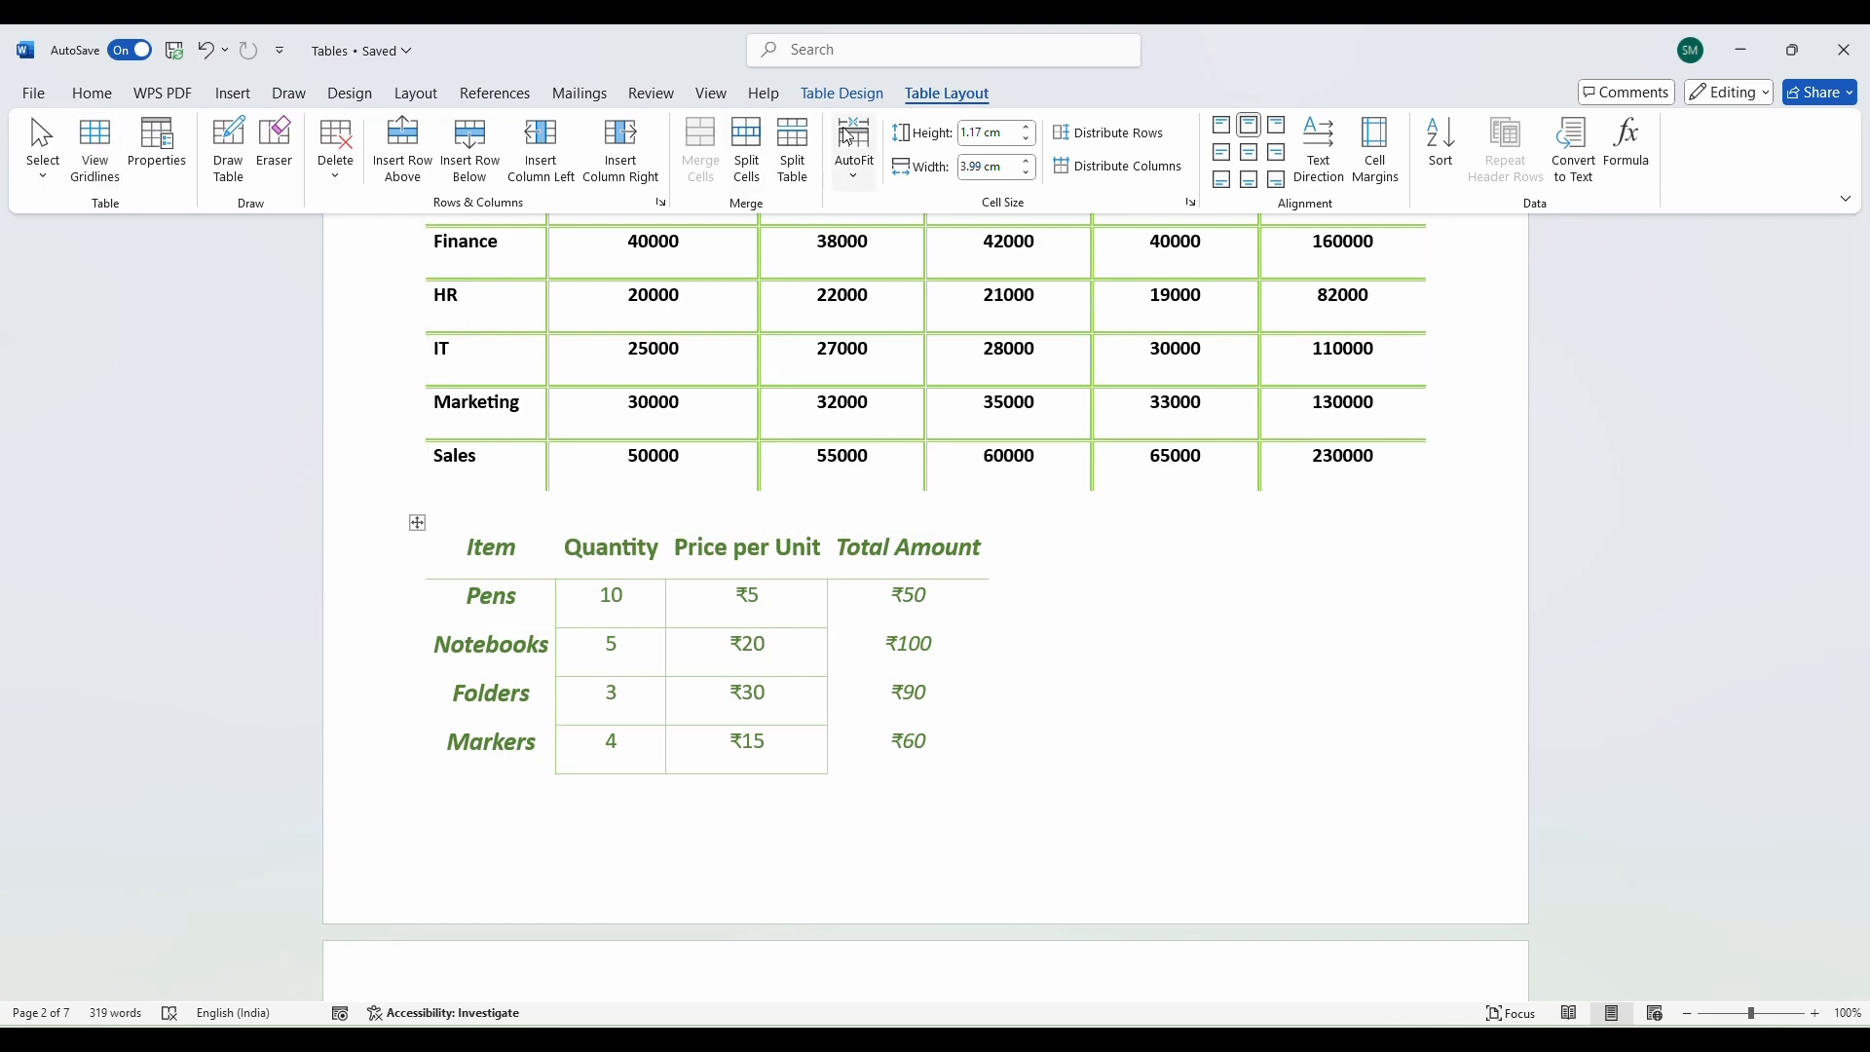
click(839, 94)
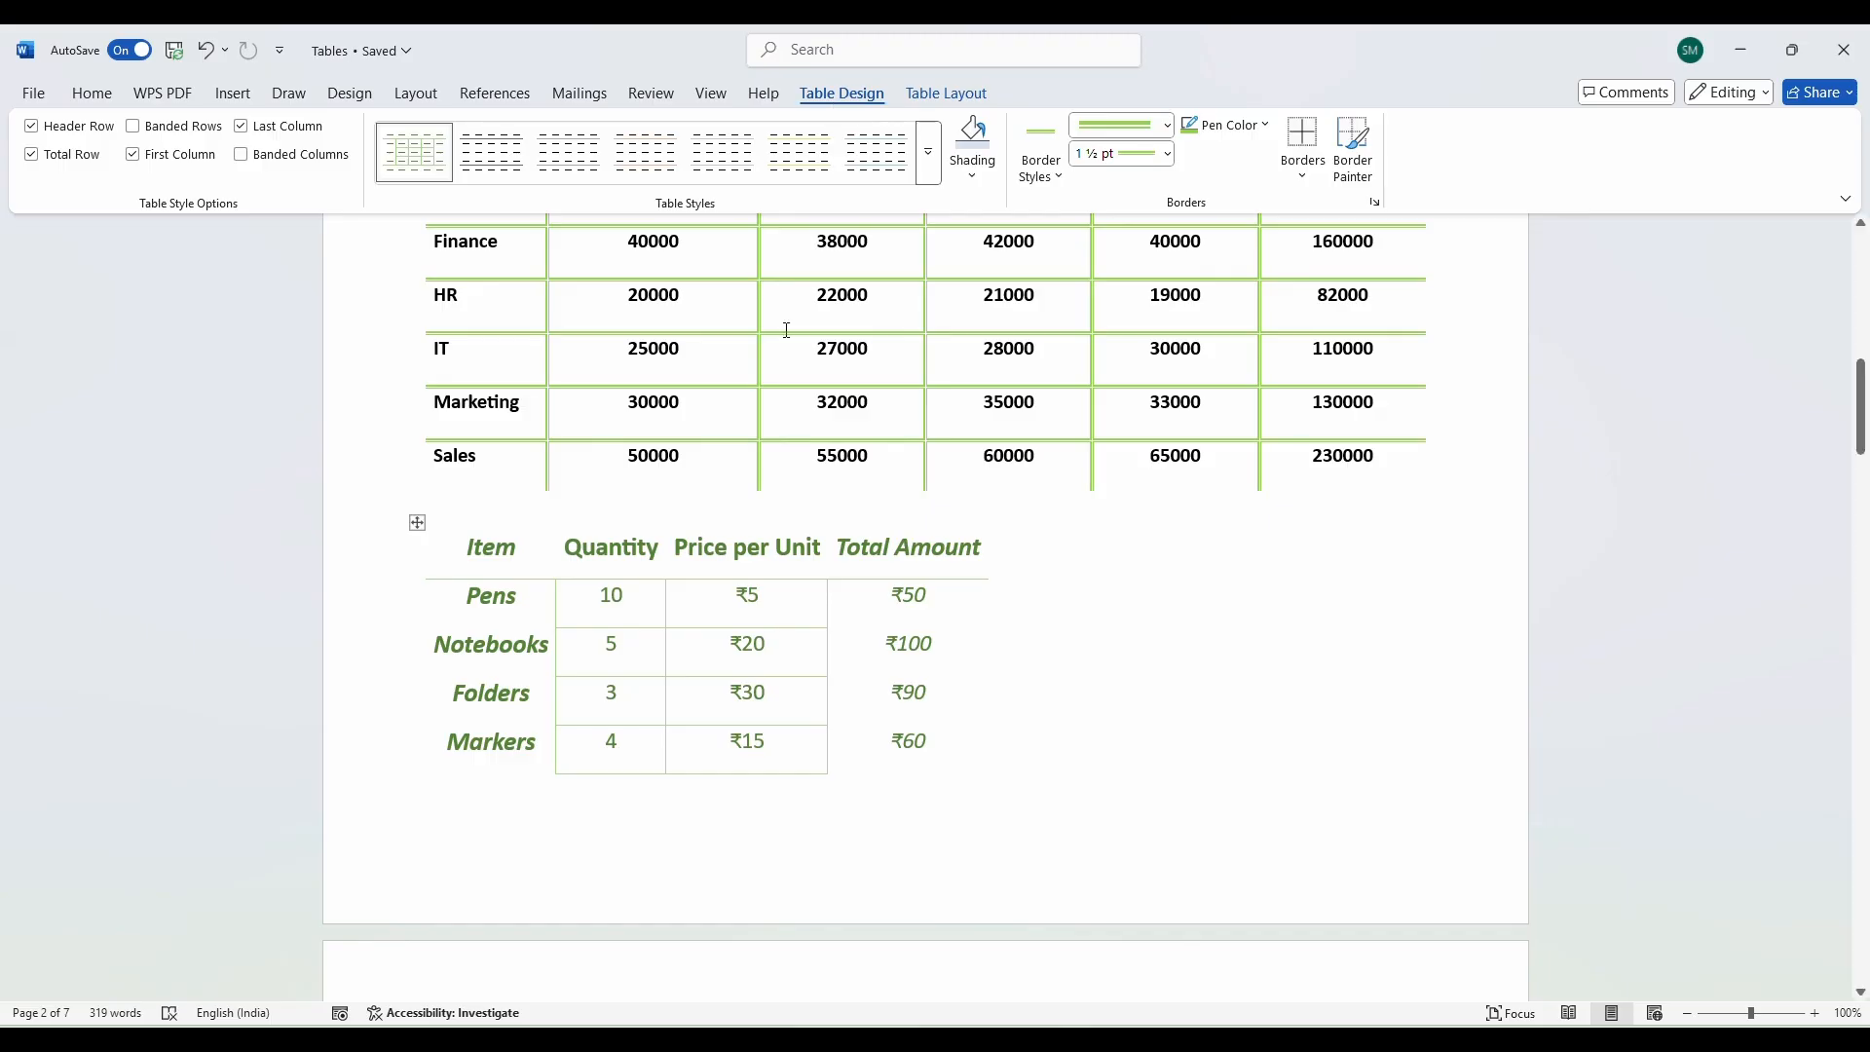
Apply the Plain Table 4 preset style to the whole item table.
drag(506, 553, 978, 737)
click(928, 153)
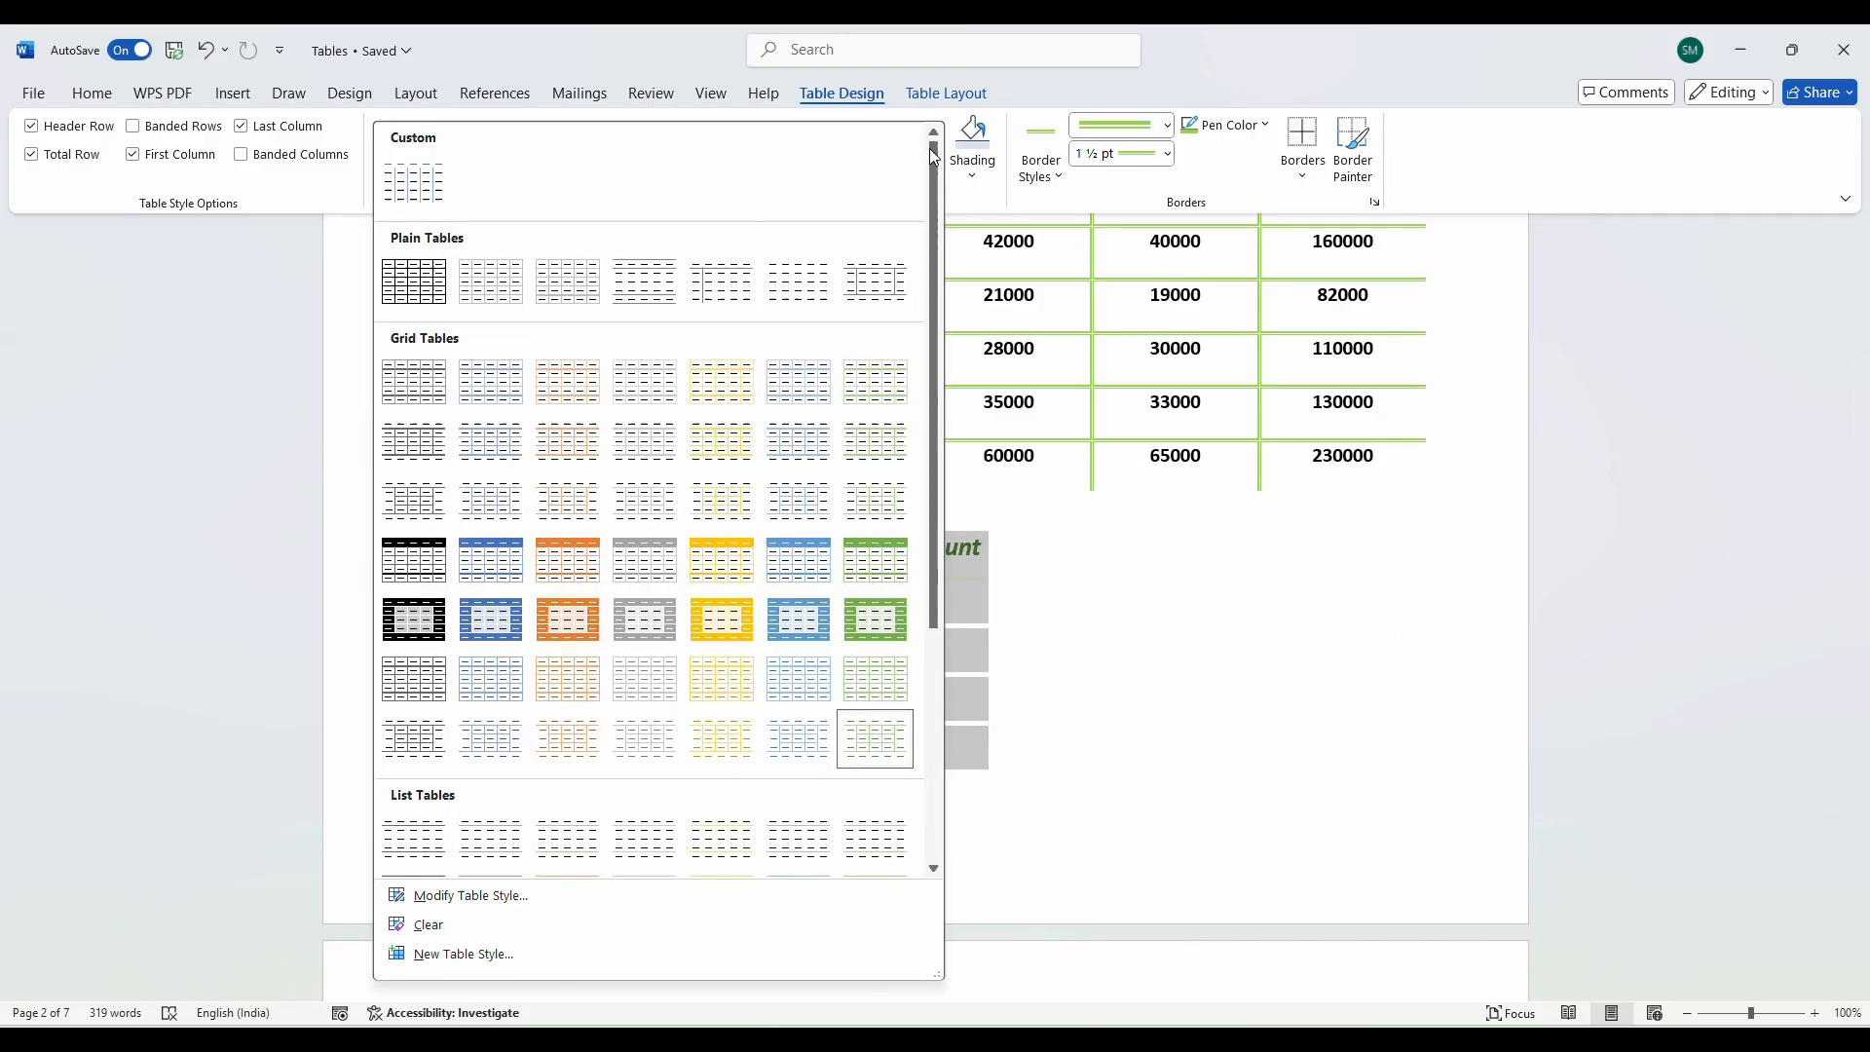
click(800, 283)
click(695, 625)
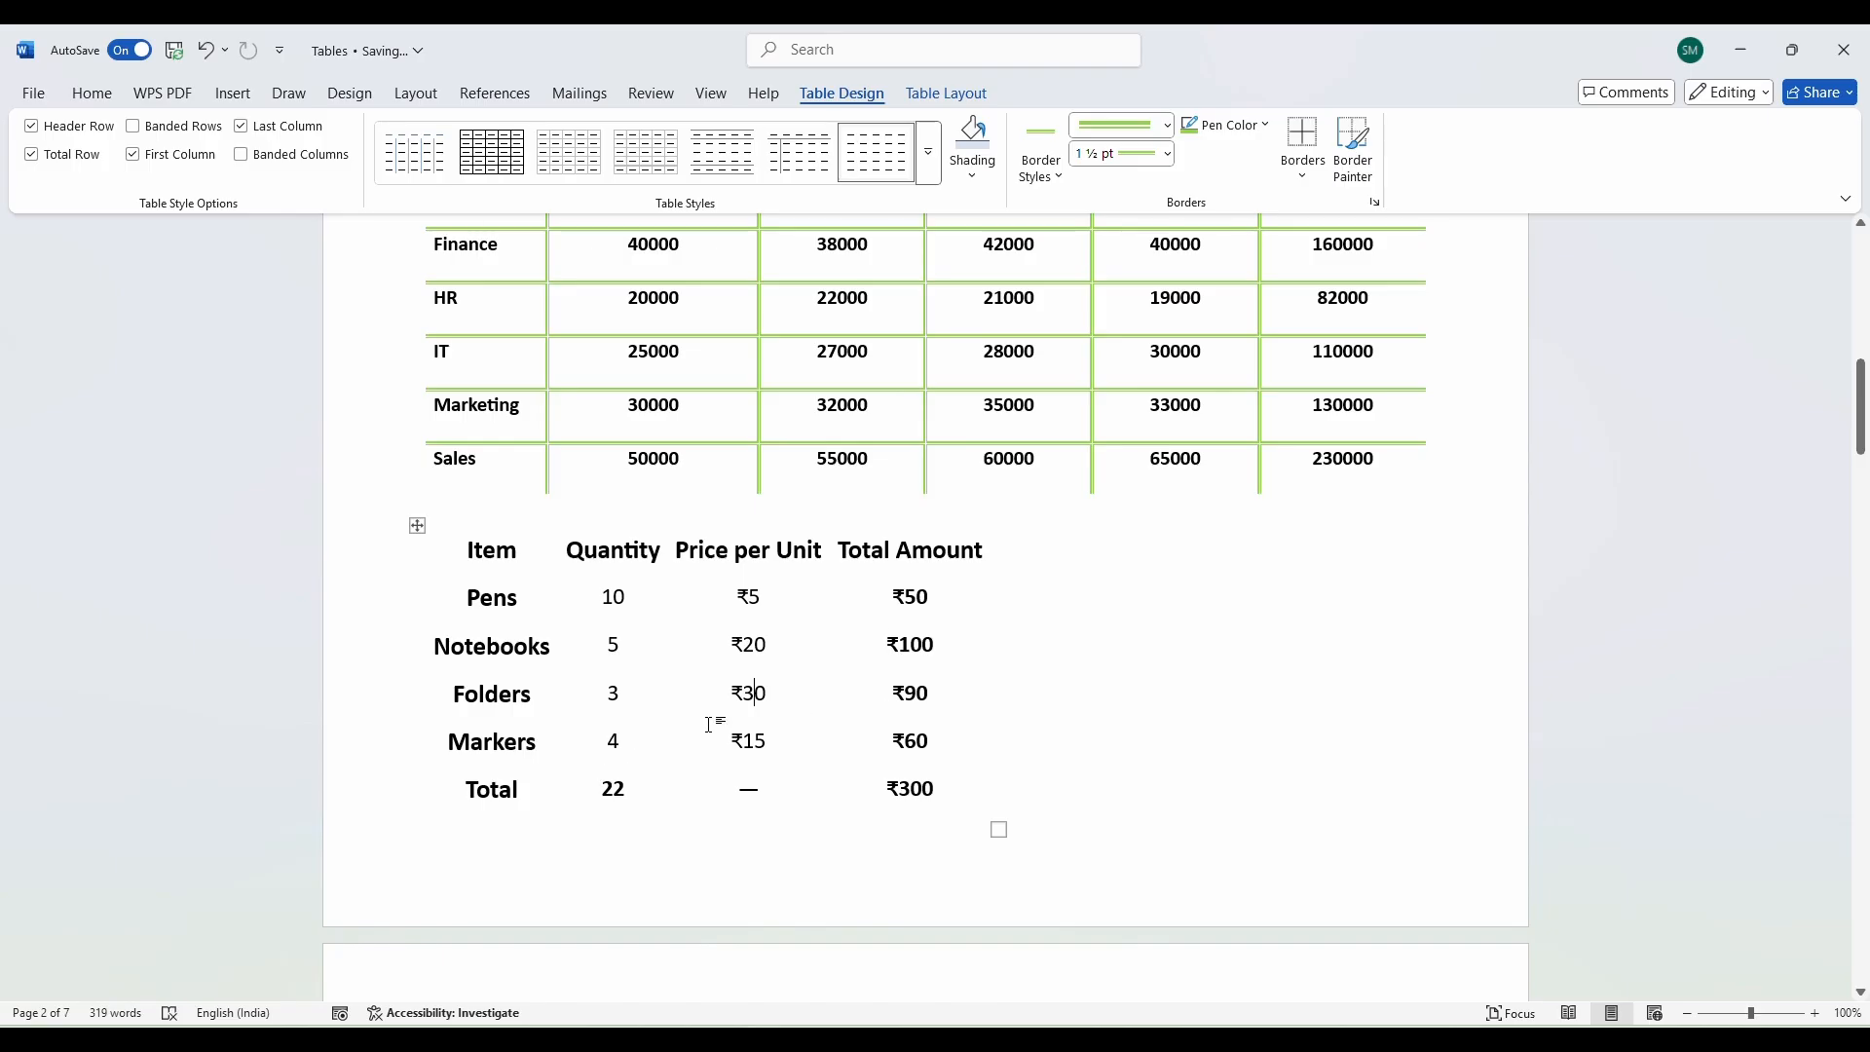
Turn on View Gridlines so every table cell shows dashed outlines.
click(417, 525)
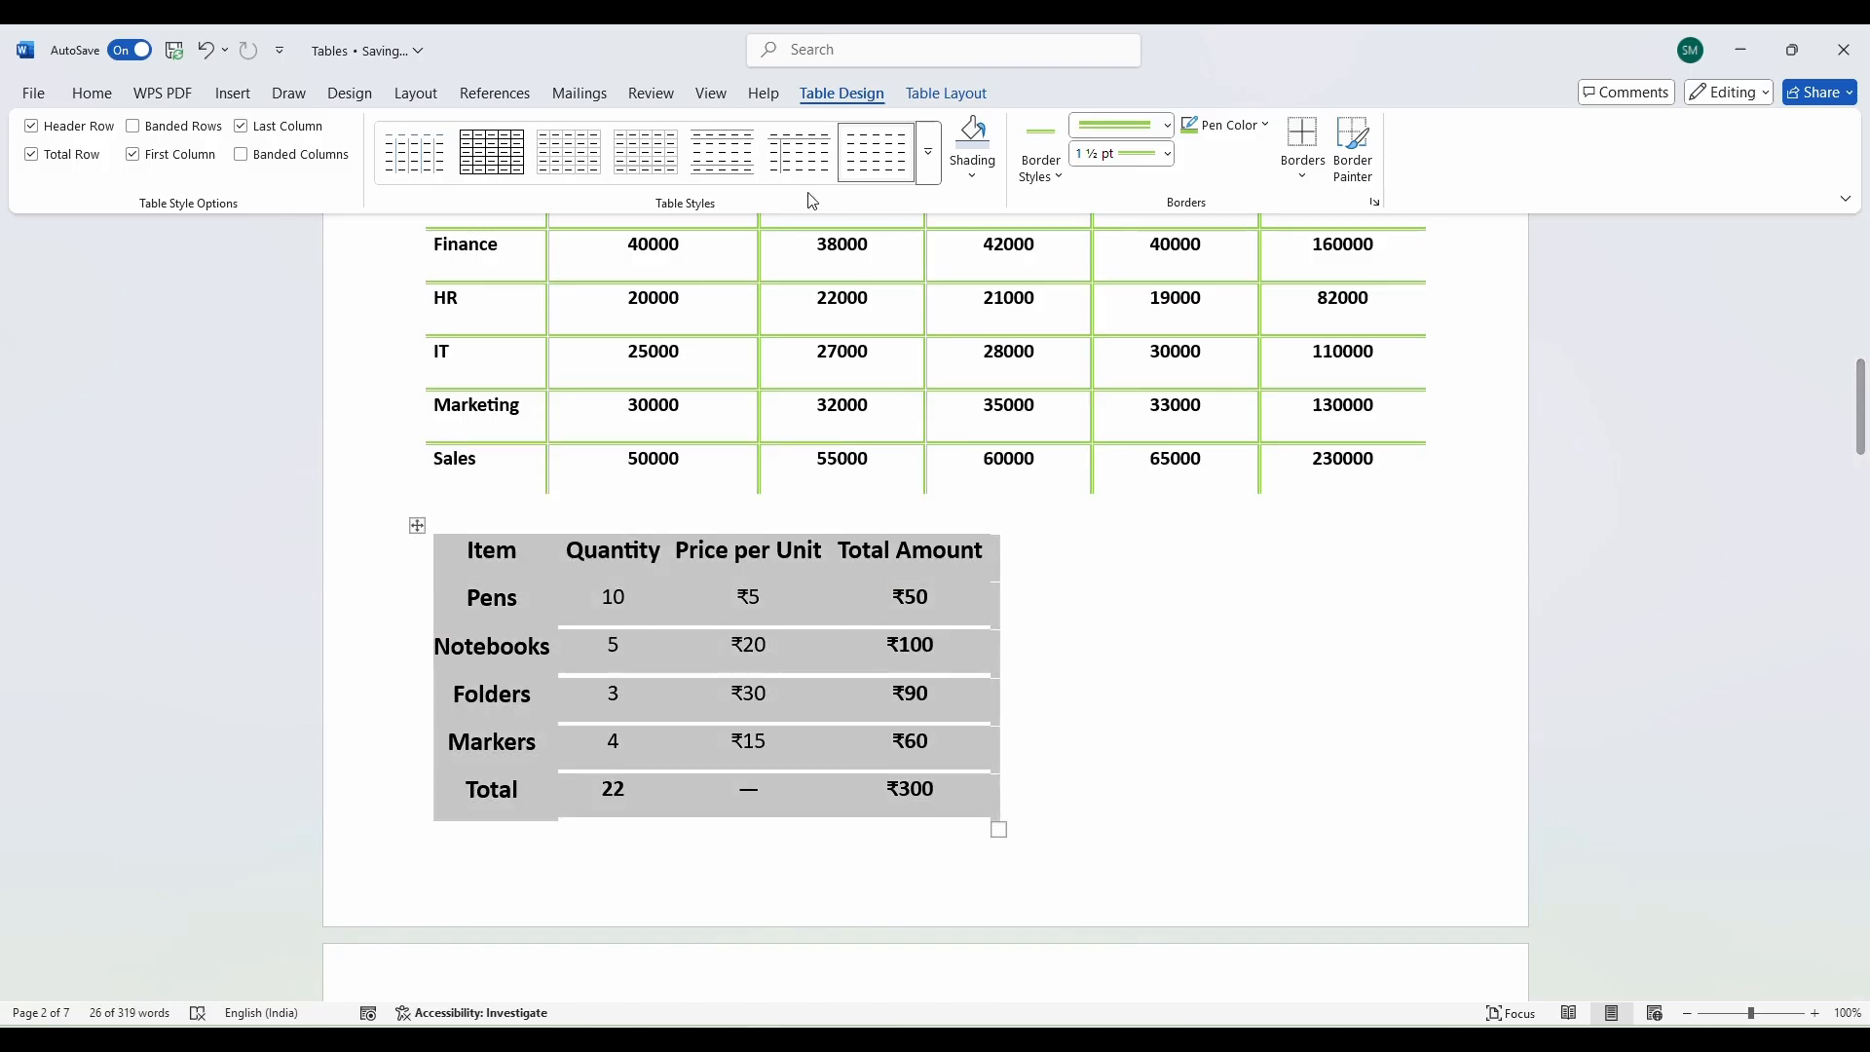
click(930, 105)
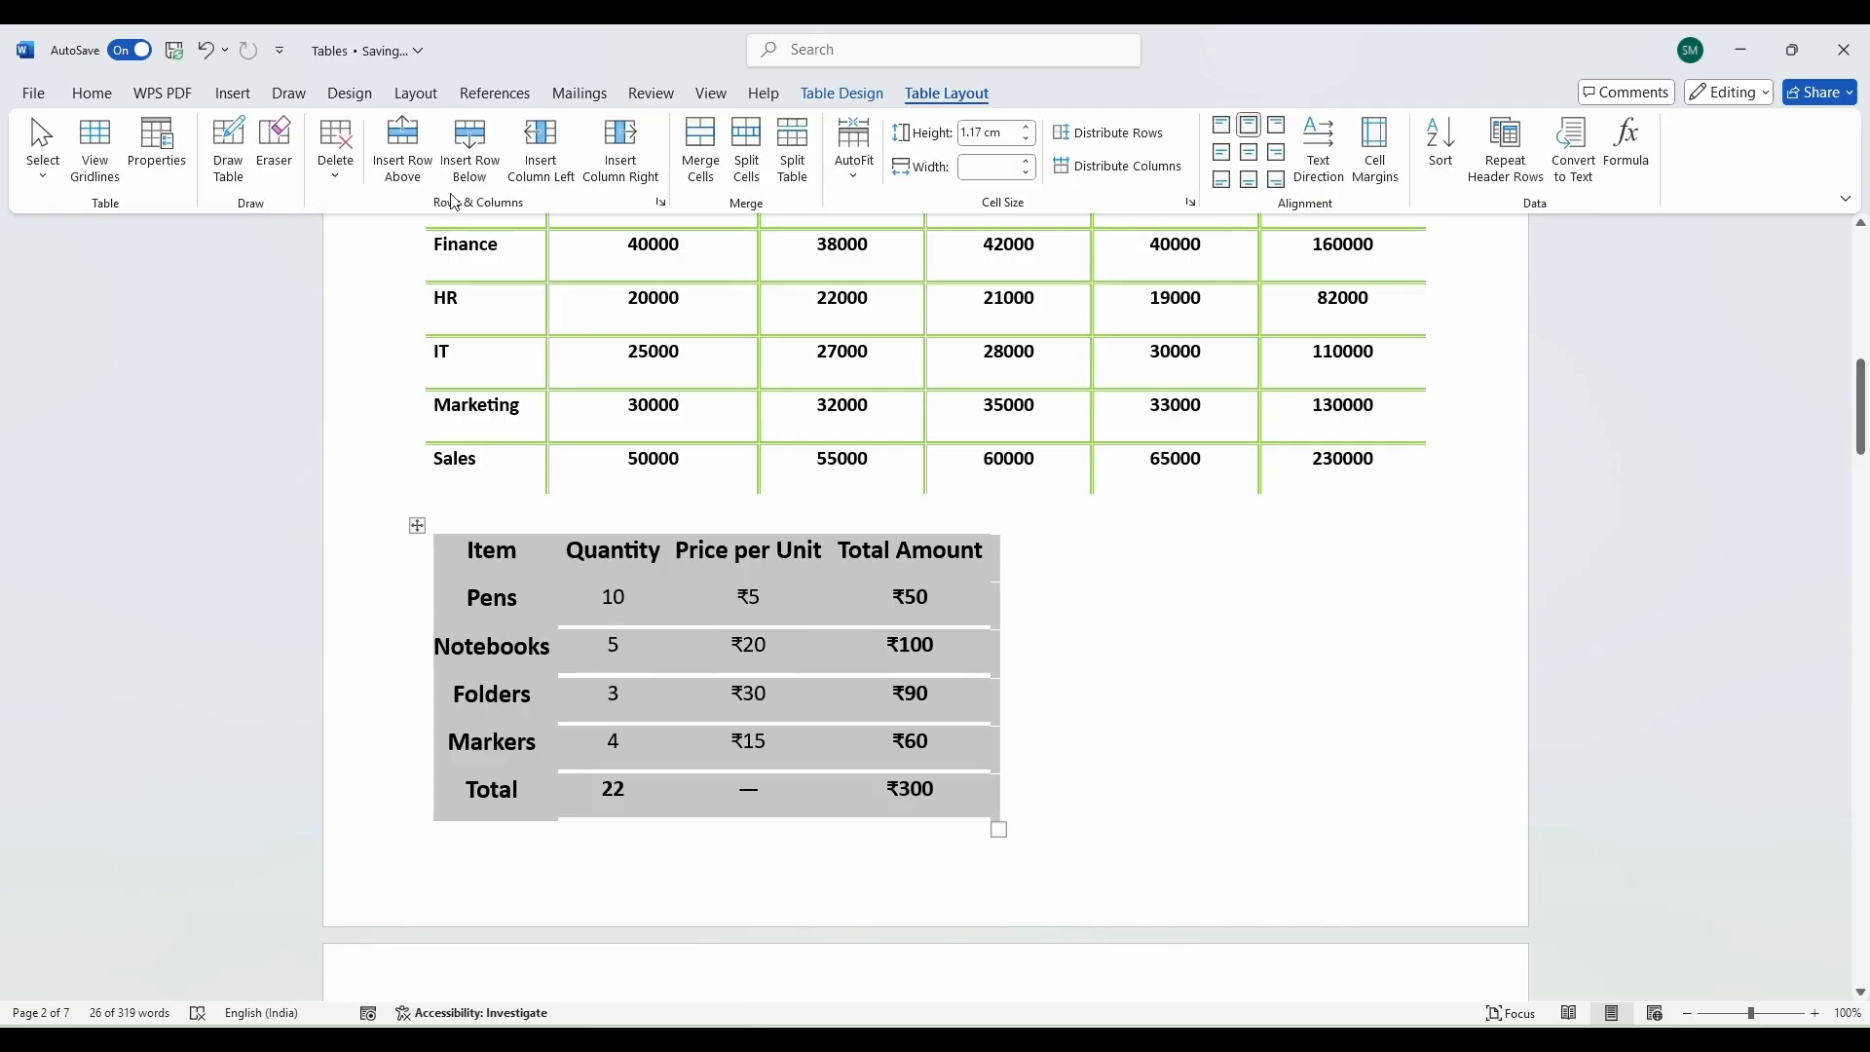
click(94, 148)
click(991, 645)
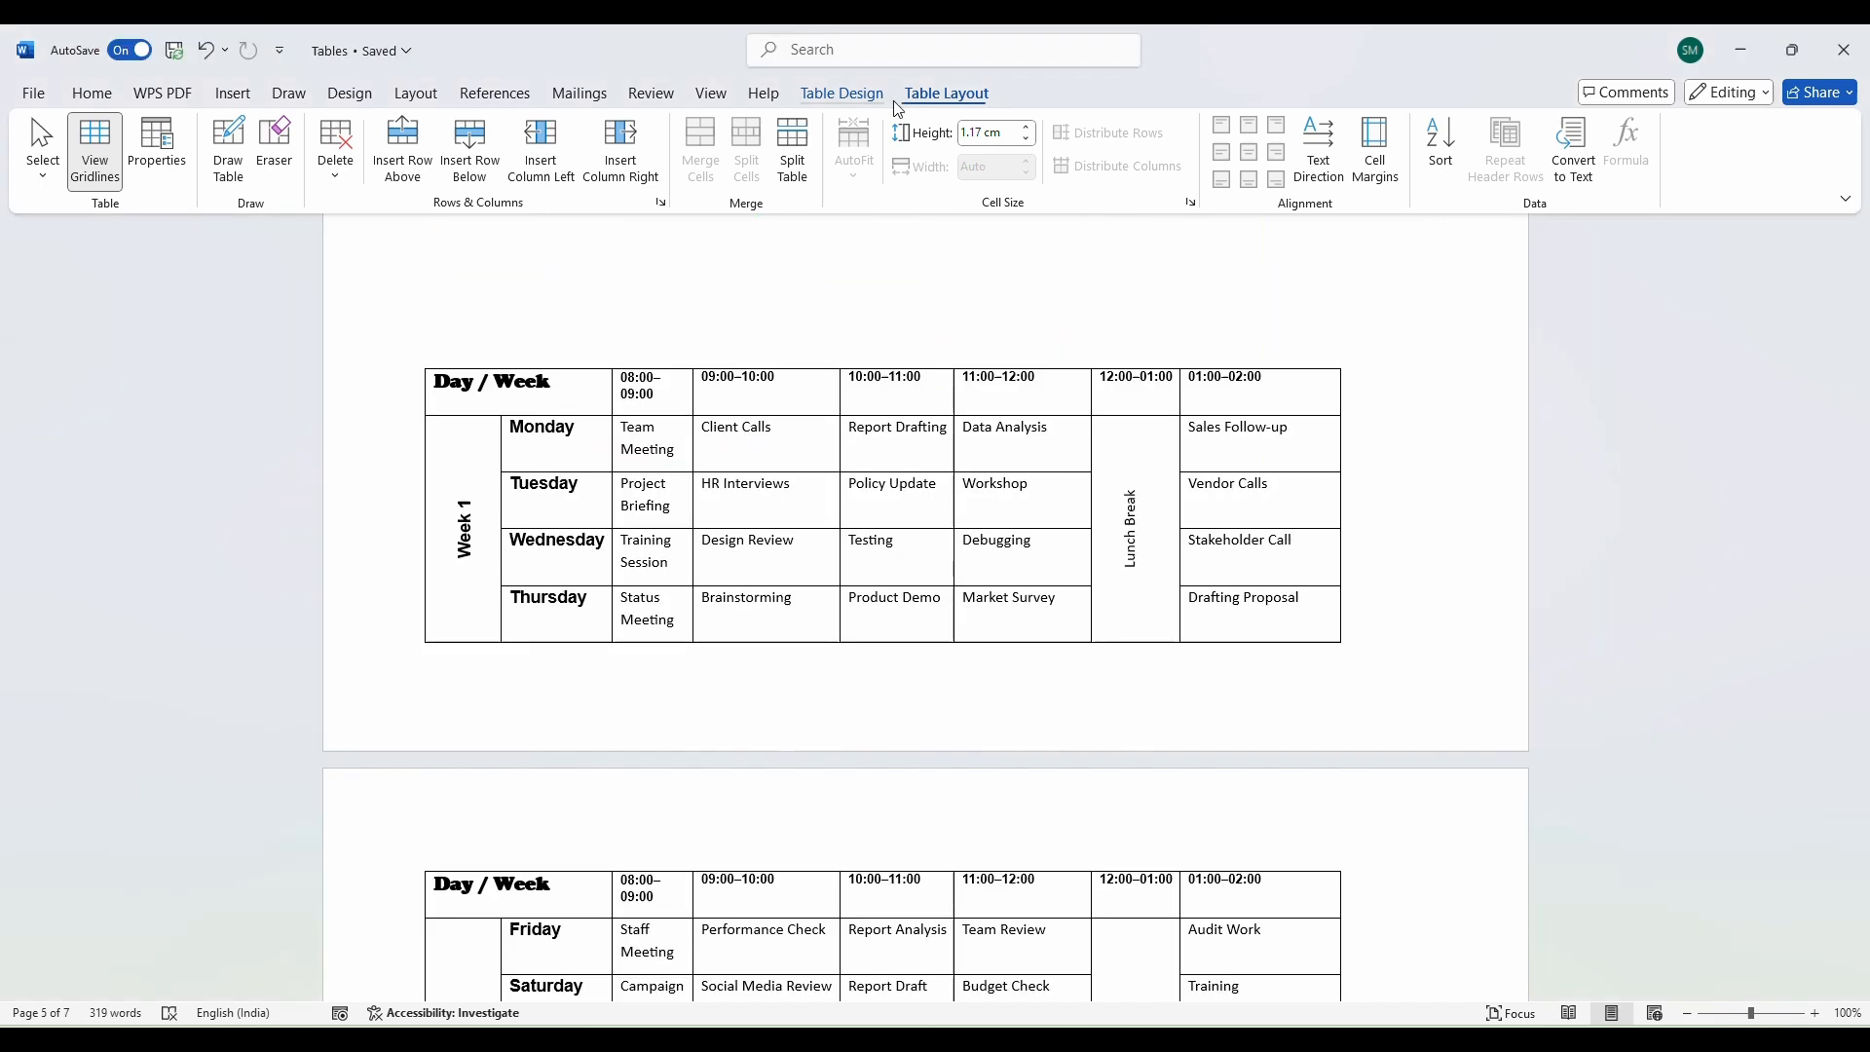
Bring up Table Design for the page 5 Week 1 schedule and close the Borders list unchanged.
click(884, 103)
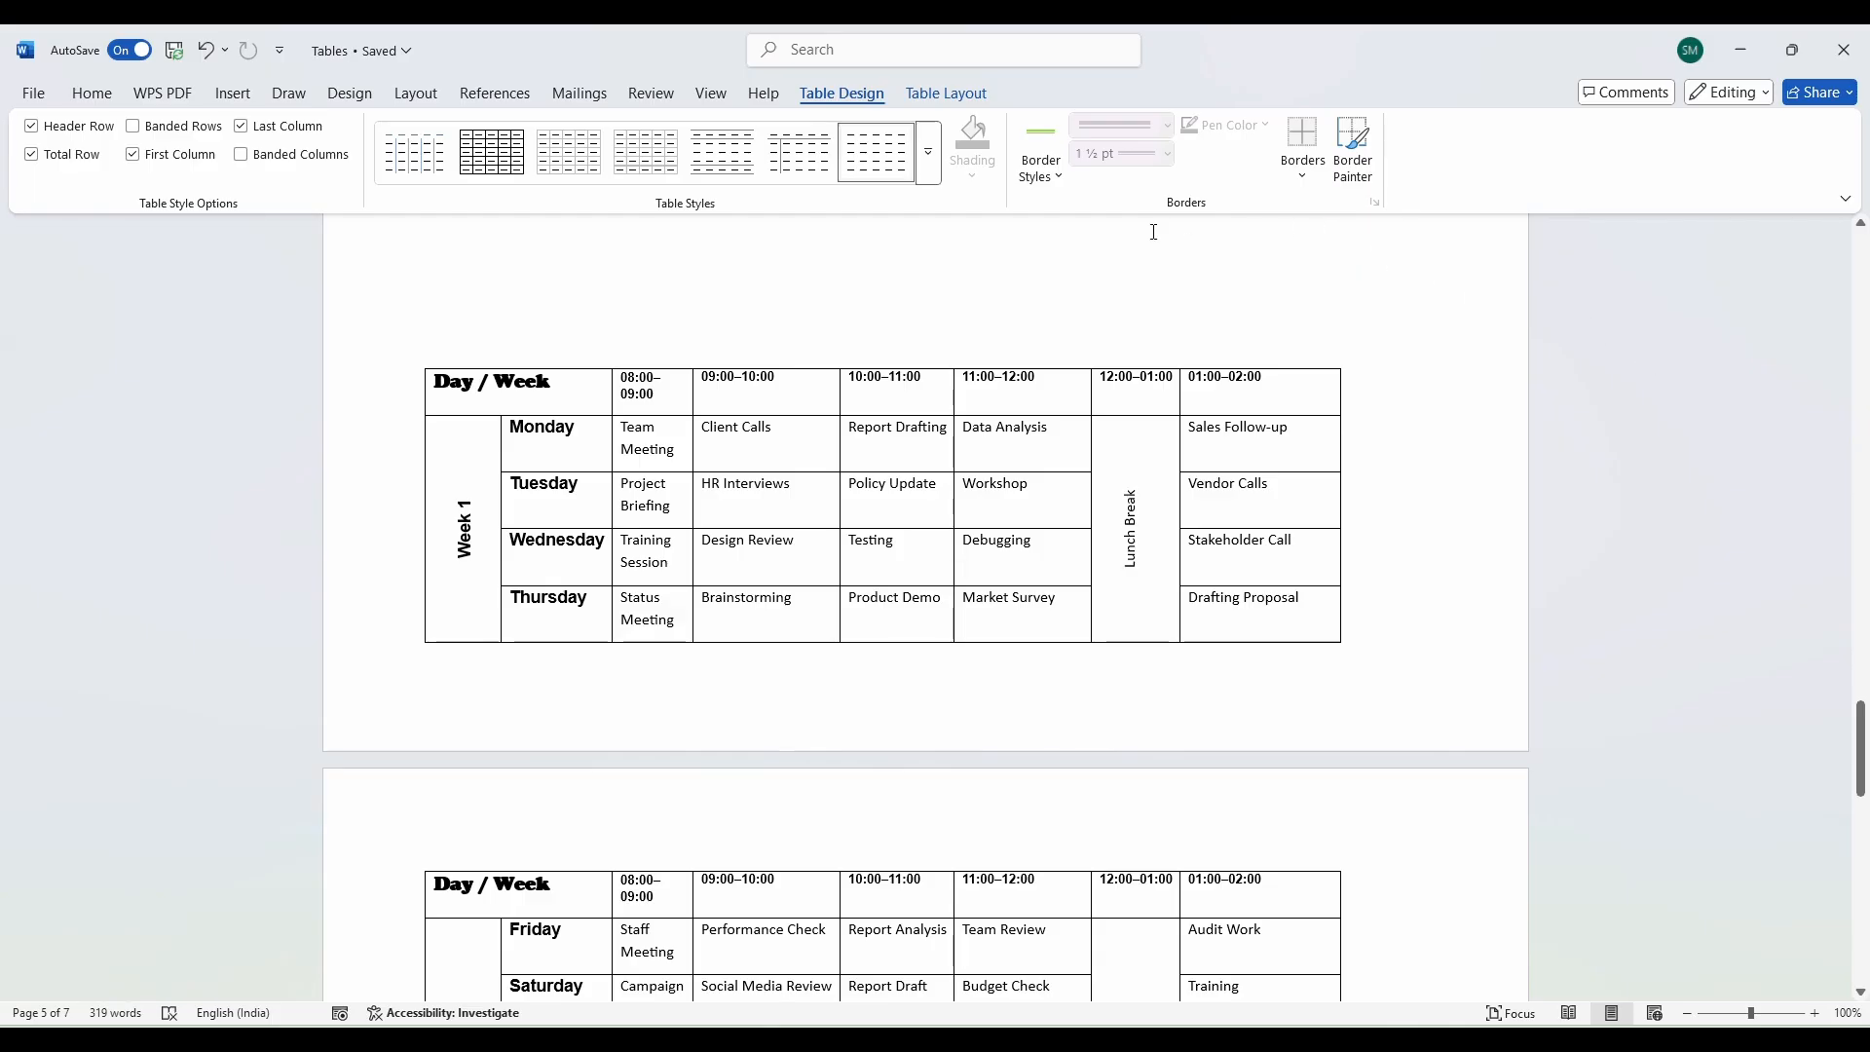
click(1302, 189)
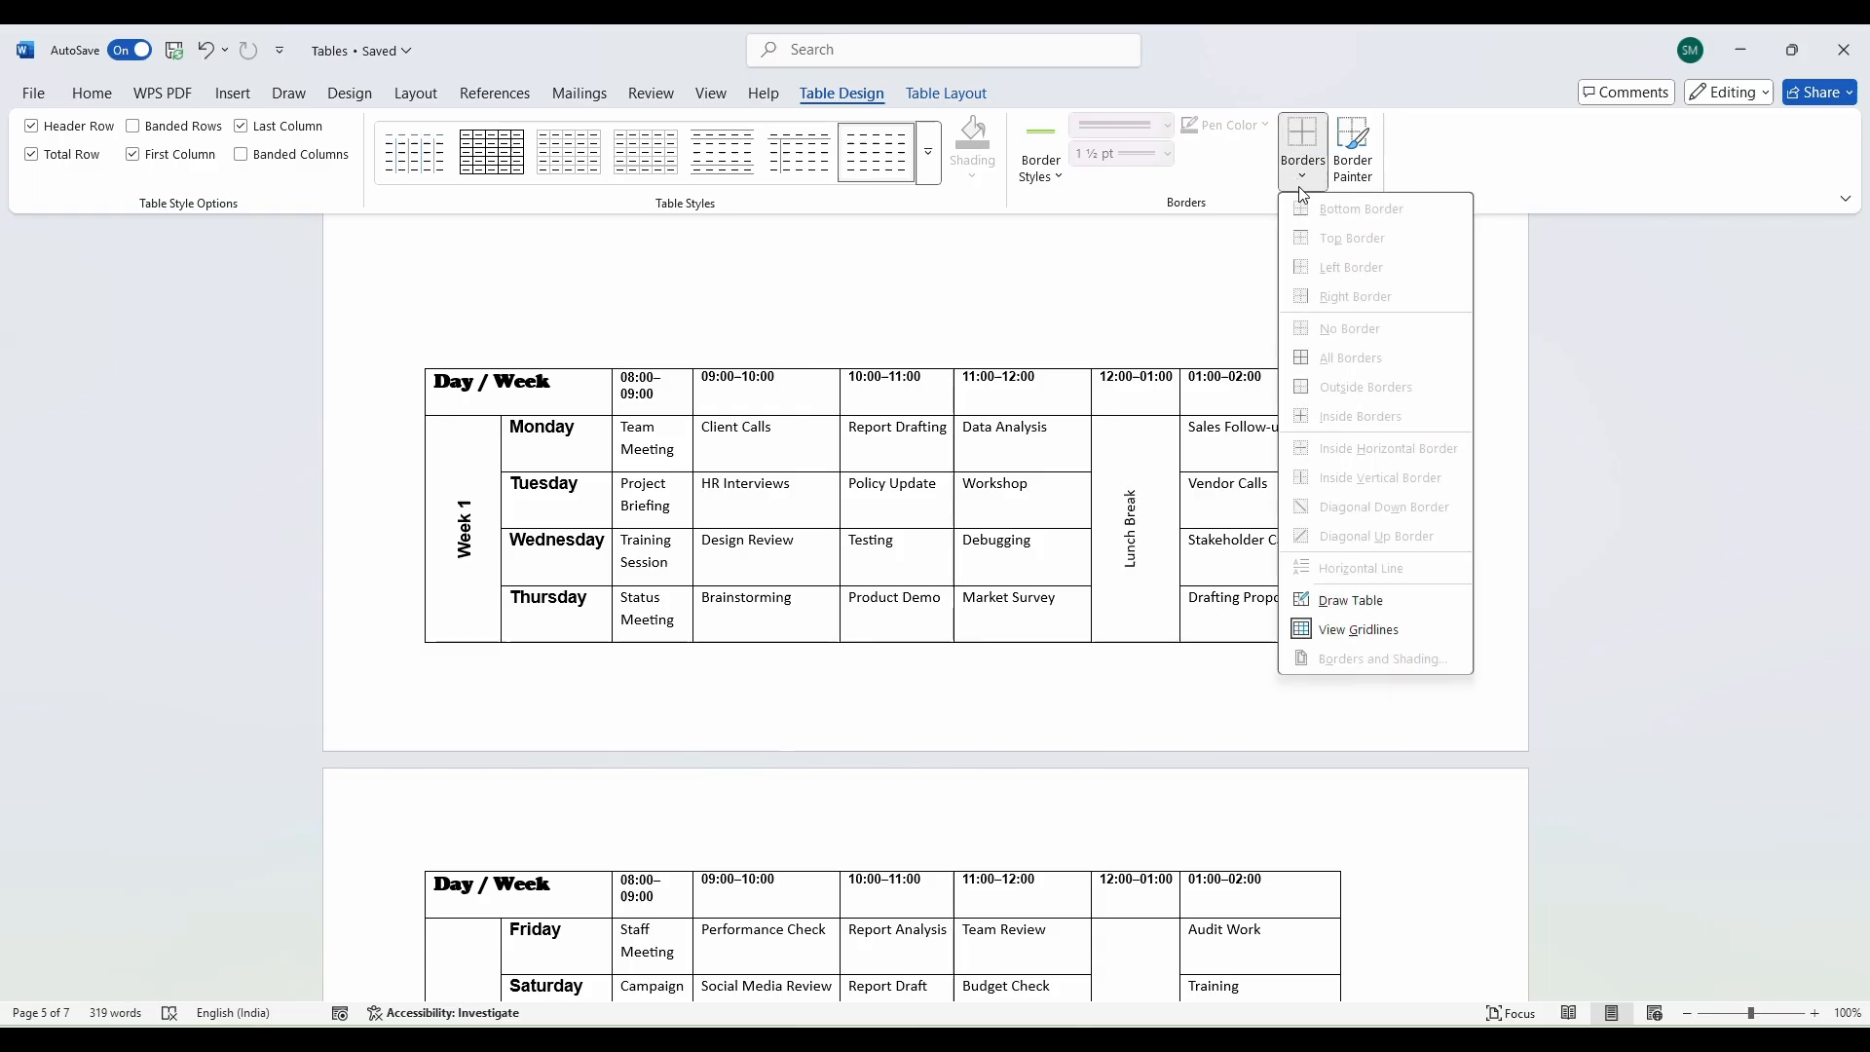
click(1593, 463)
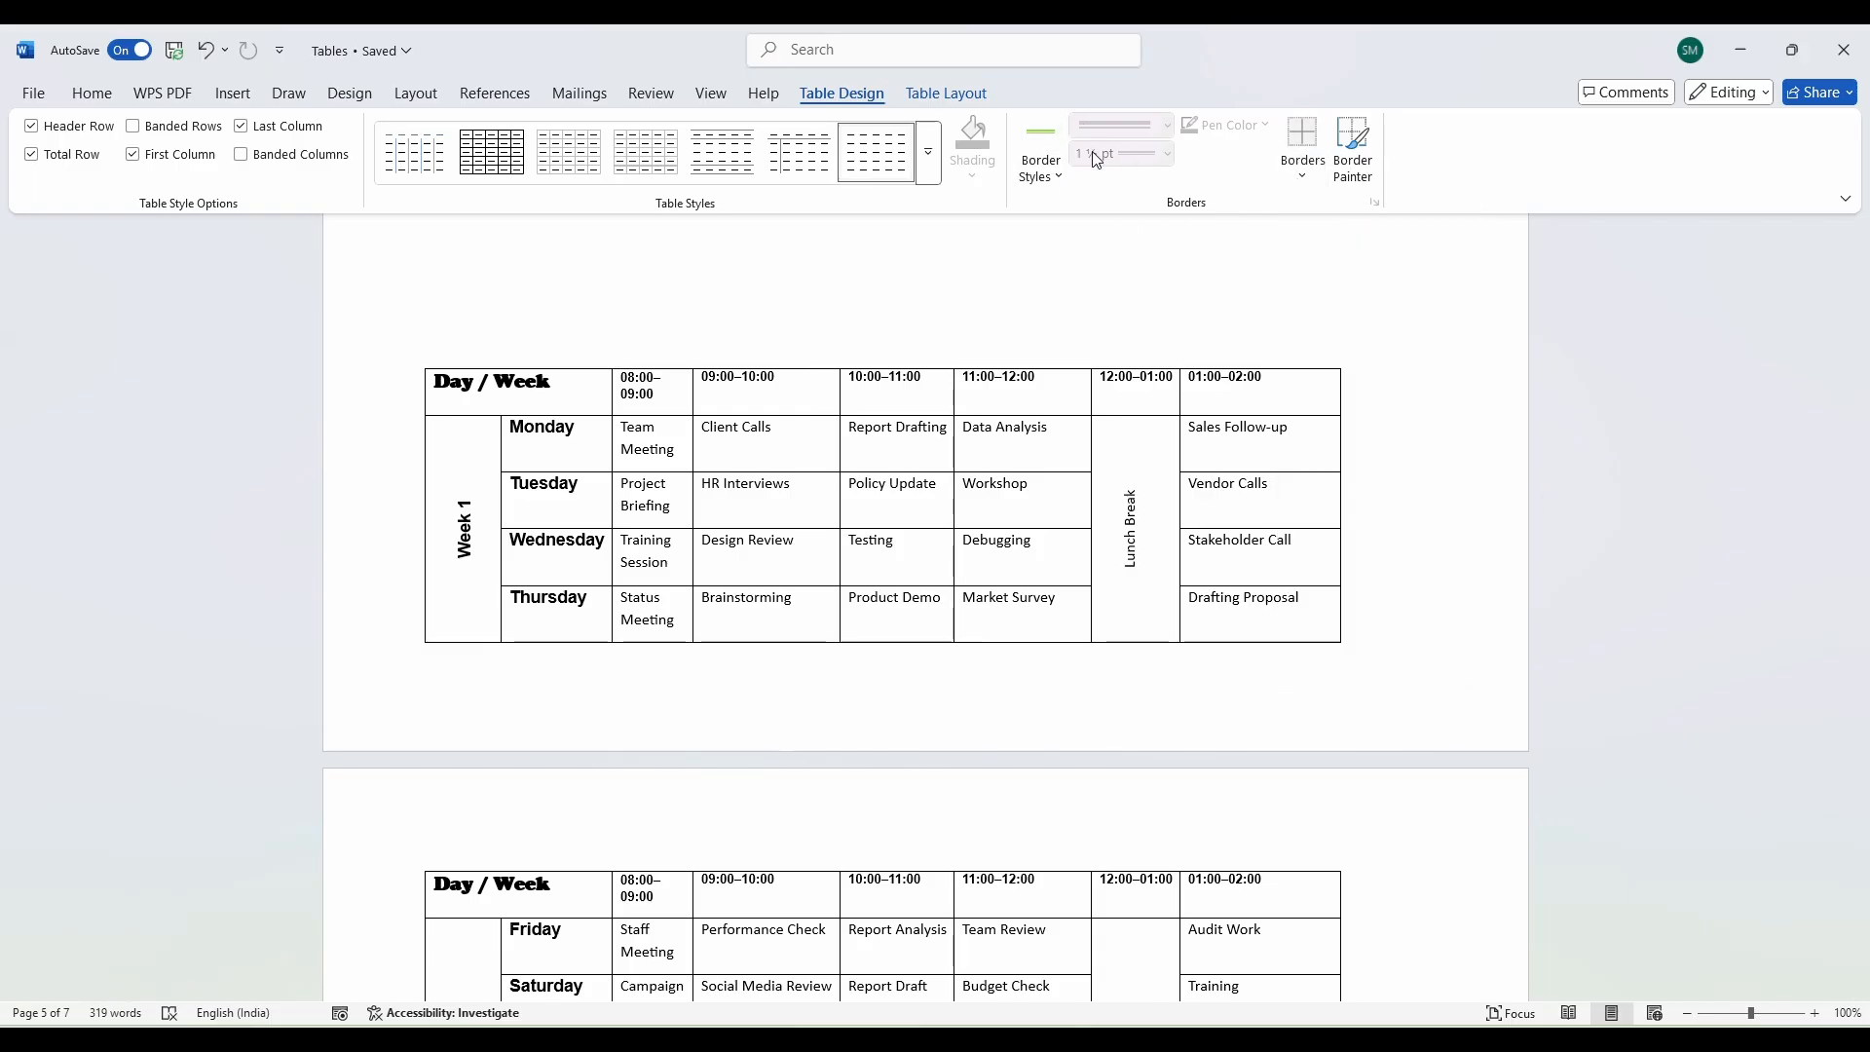